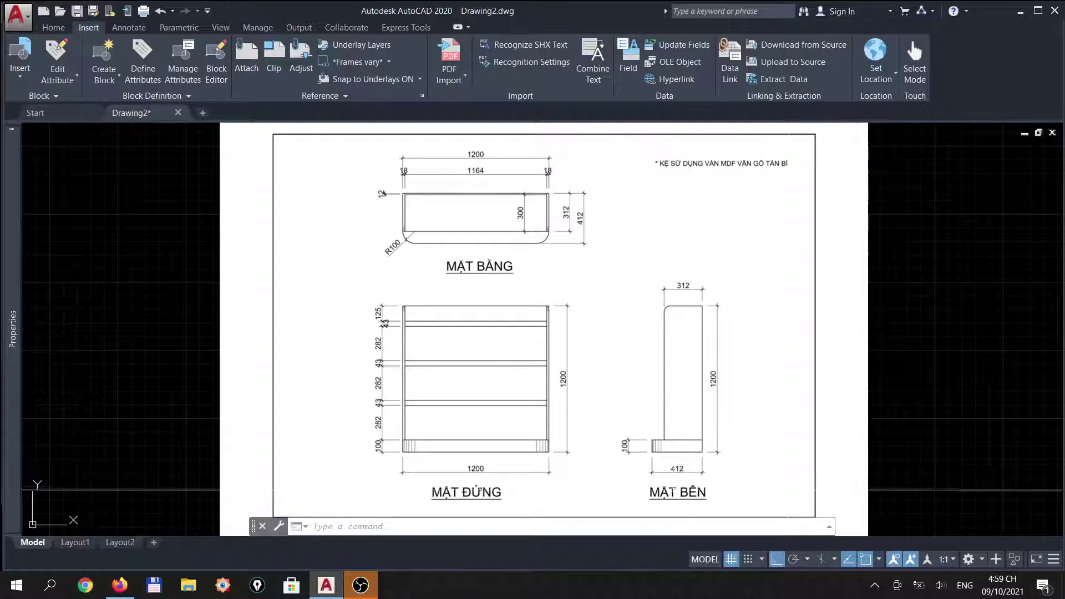
Pan the view so the shelf reference sheet sits on the right, leaving the left half empty.
{"action": "type", "text": "p"}
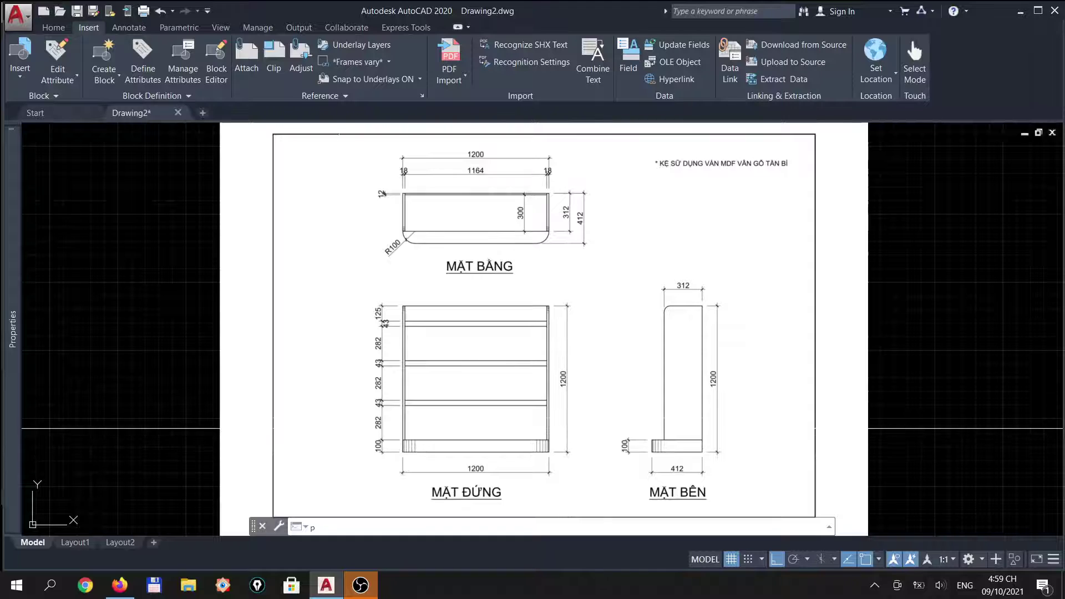
{"action": "key", "text": "Return"}
{"action": "mouse_move", "coordinate": [376, 427]}
{"action": "left_mouse_down"}
{"action": "mouse_move", "coordinate": [806, 427]}
{"action": "mouse_move", "coordinate": [414, 411]}
{"action": "mouse_move", "coordinate": [464, 357]}
{"action": "left_mouse_up"}
{"action": "scroll", "coordinate": [405, 369], "scroll_direction": "down", "scroll_amount": 2}
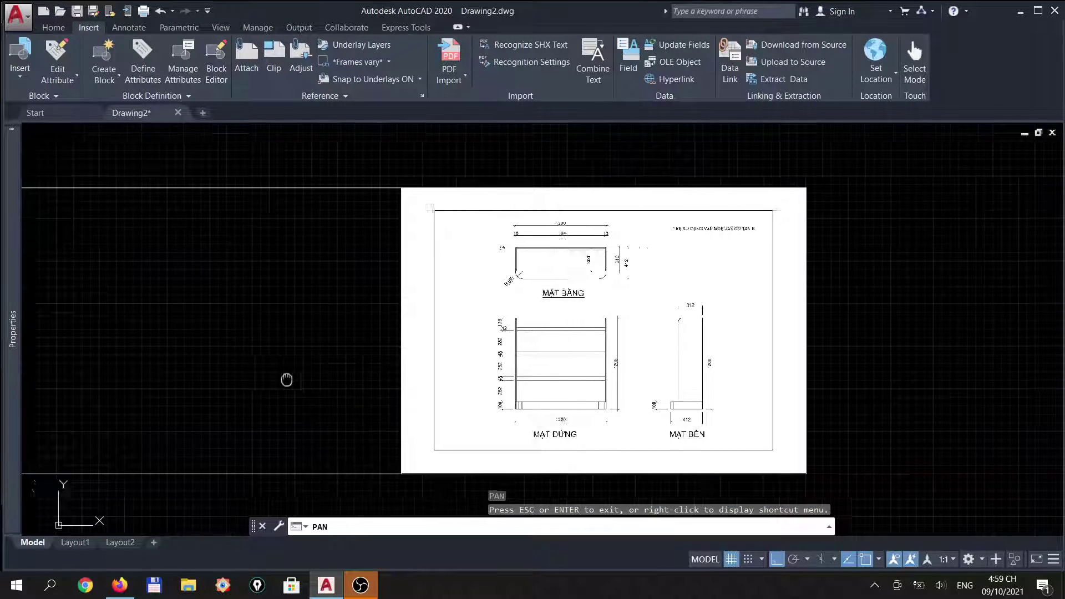
{"action": "left_click_drag", "start_coordinate": [287, 380], "coordinate": [475, 385]}
{"action": "scroll", "coordinate": [557, 385], "scroll_direction": "up", "scroll_amount": 2}
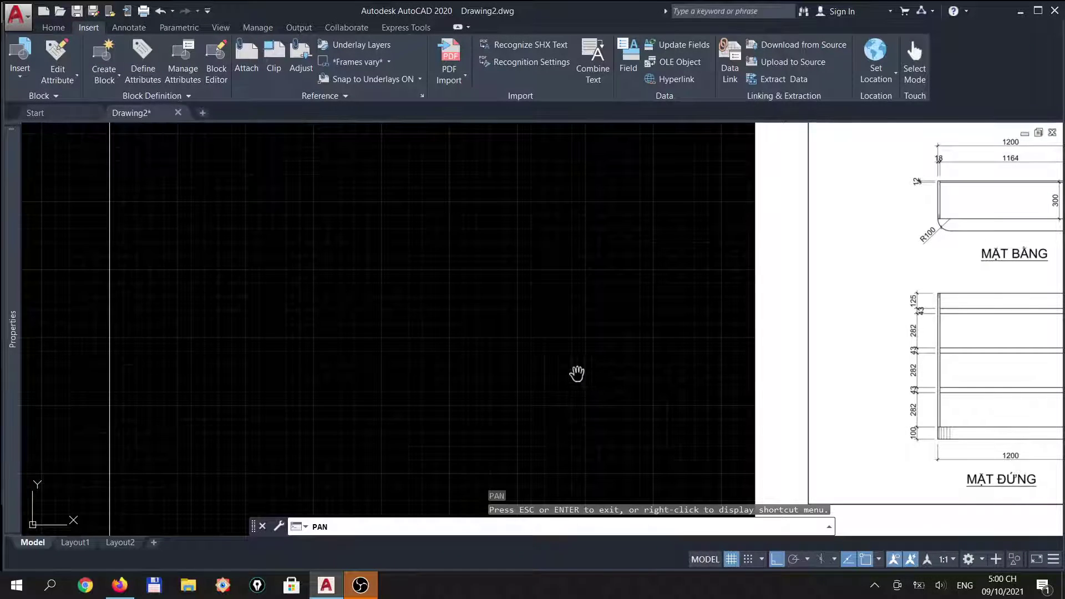
{"action": "mouse_move", "coordinate": [577, 373]}
{"action": "left_mouse_down"}
{"action": "mouse_move", "coordinate": [500, 409]}
{"action": "mouse_move", "coordinate": [447, 414]}
{"action": "left_mouse_up"}
{"action": "key", "text": "Escape"}
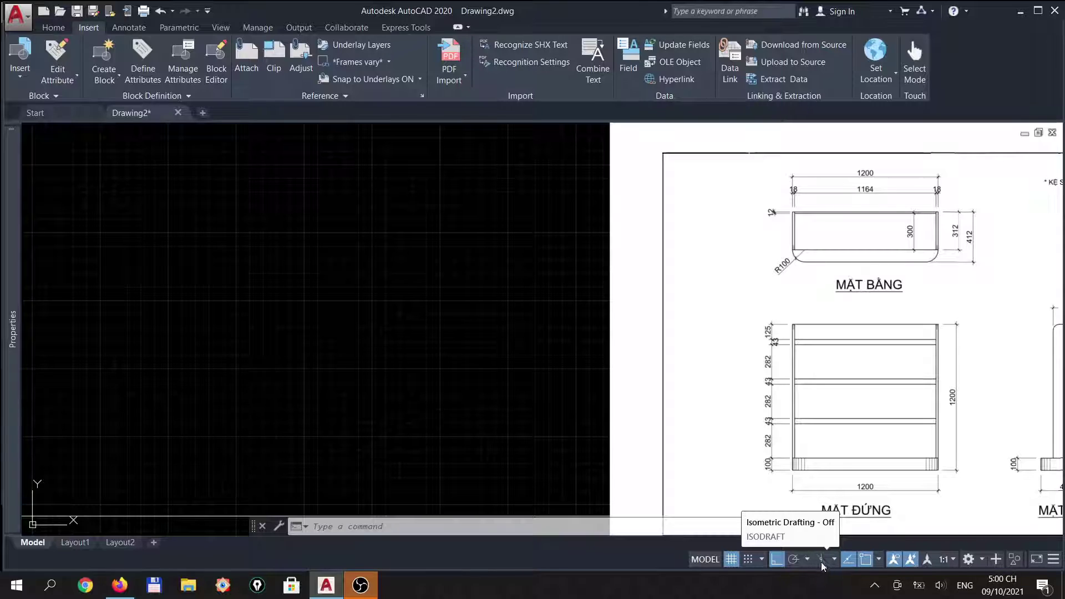
Turn on Isometric Drafting and cycle the isoplanes Top, Right, Left twice, ending on Left.
{"action": "left_click", "coordinate": [822, 559]}
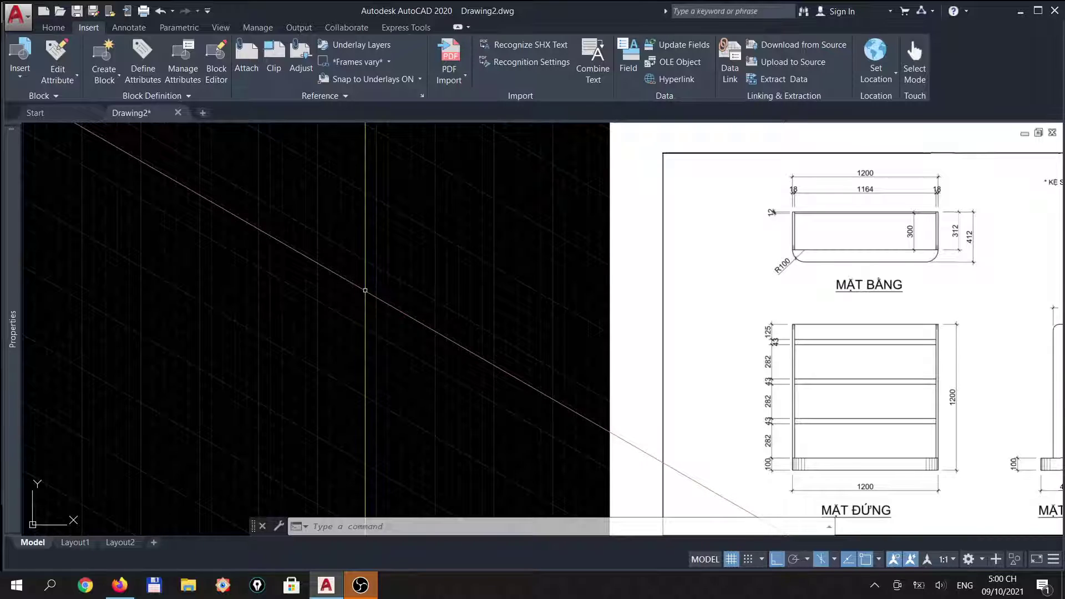
{"action": "key", "text": "F5"}
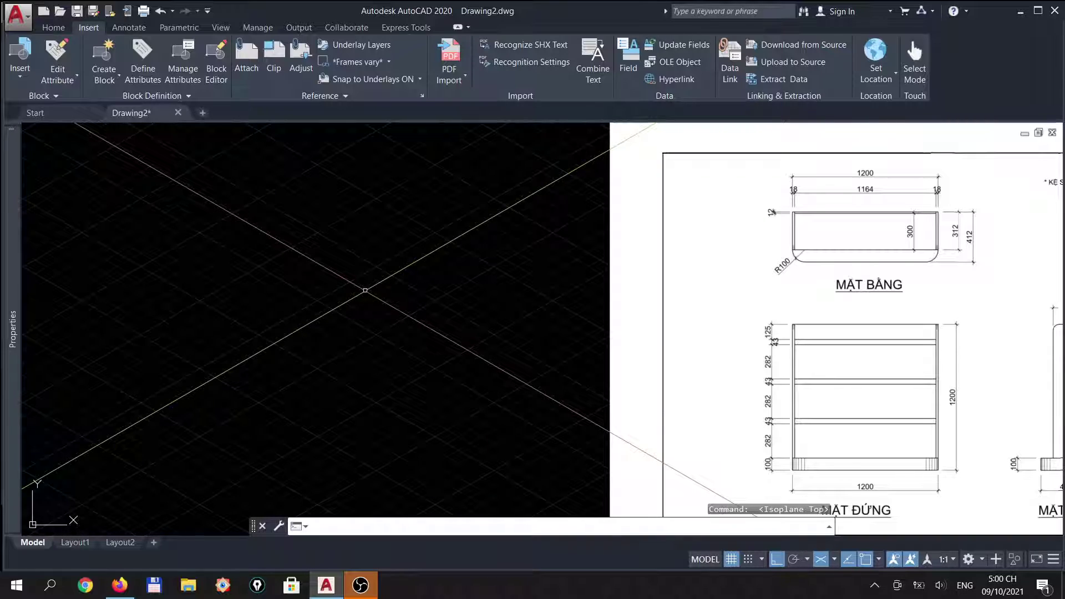
{"action": "key", "text": "F5"}
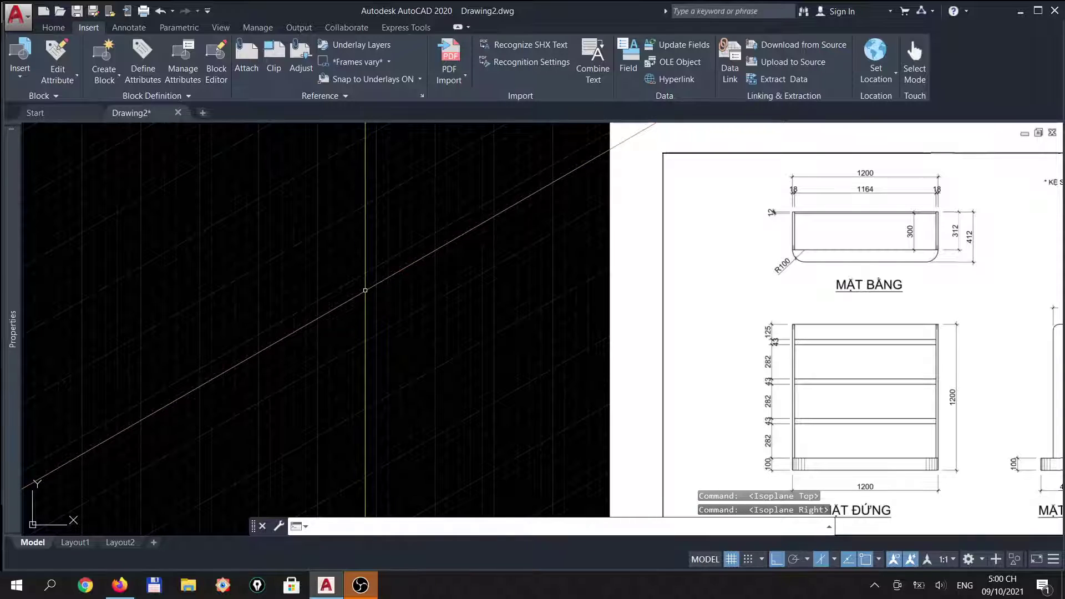
{"action": "key", "text": "F5"}
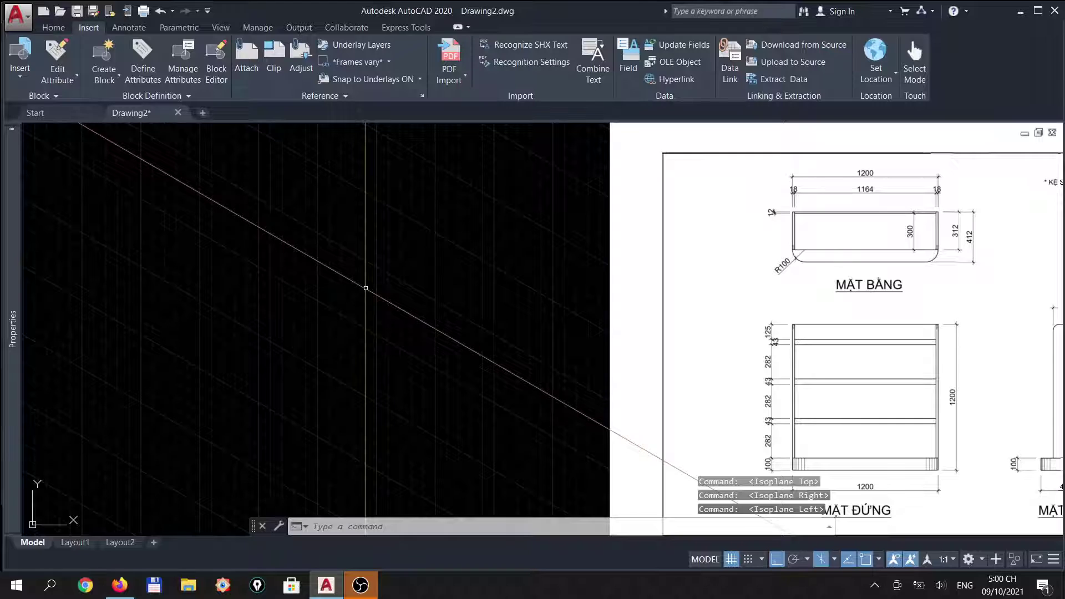
{"action": "key", "text": "F5"}
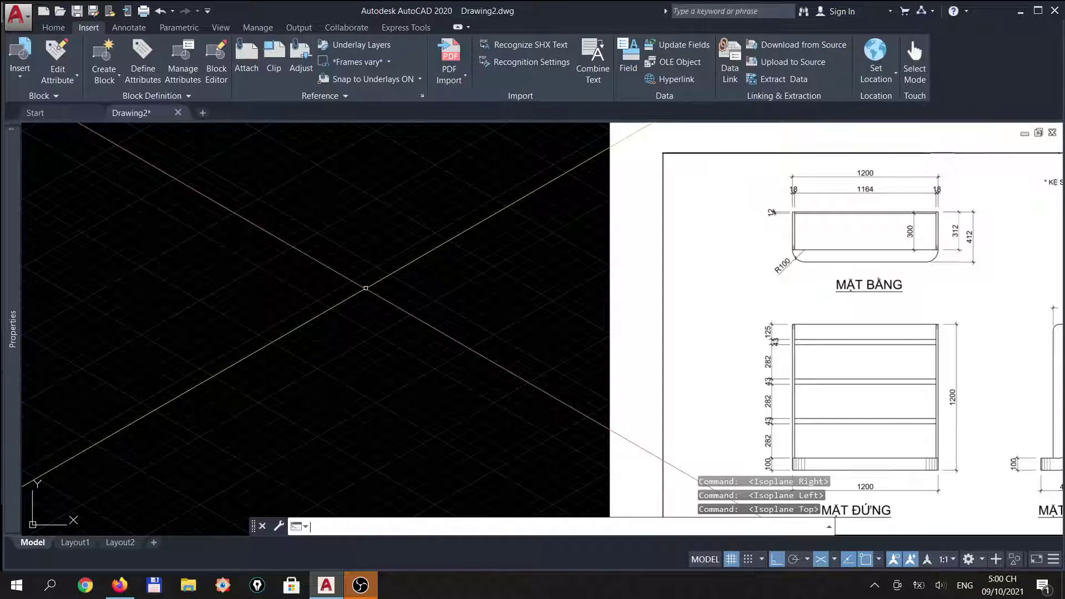
{"action": "key", "text": "F5"}
{"action": "key", "text": "F5"}
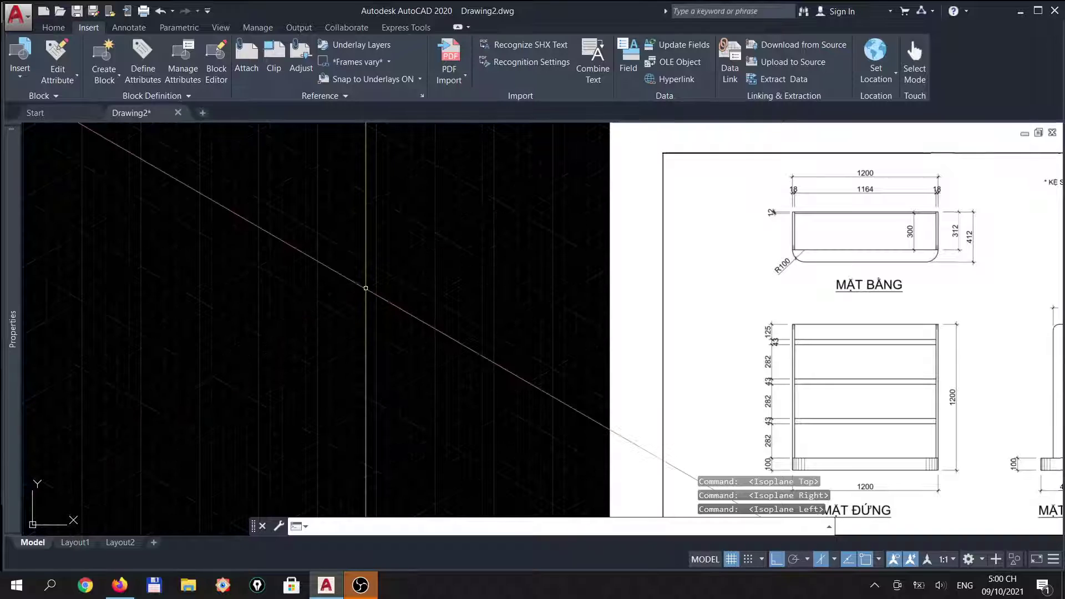
{"action": "key", "text": "F5"}
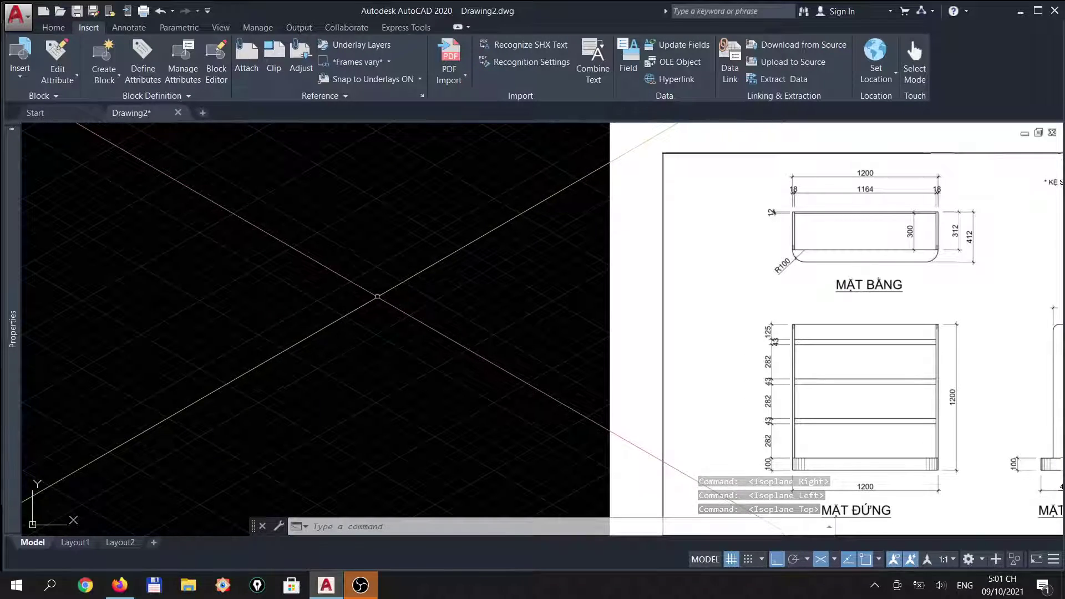
Set the snap type to rectangular on the Drafting Settings Snap and Grid tab.
{"action": "type", "text": "os"}
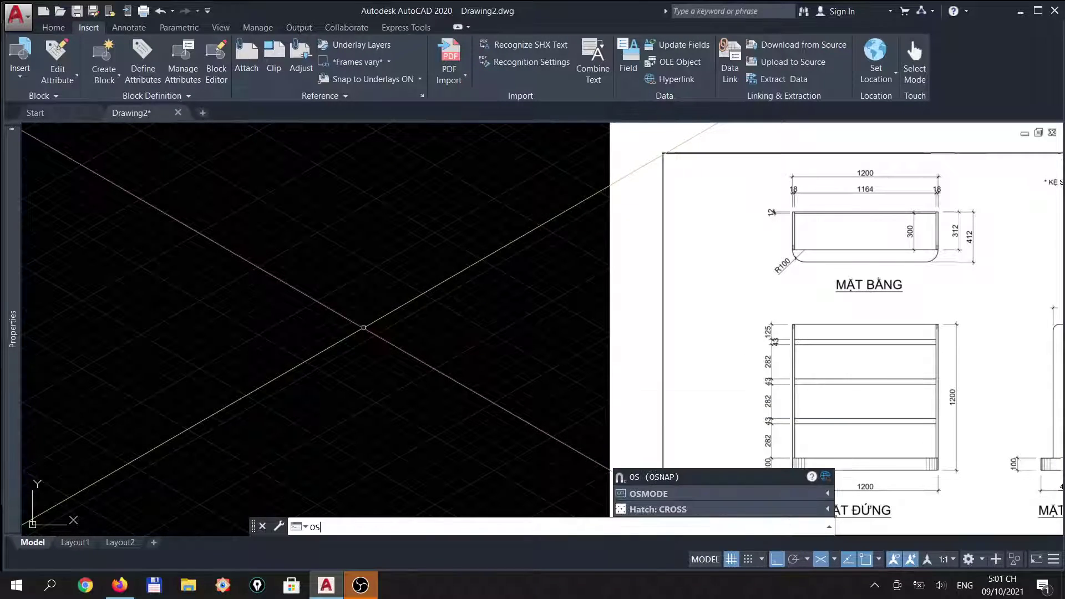
{"action": "key", "text": "Return"}
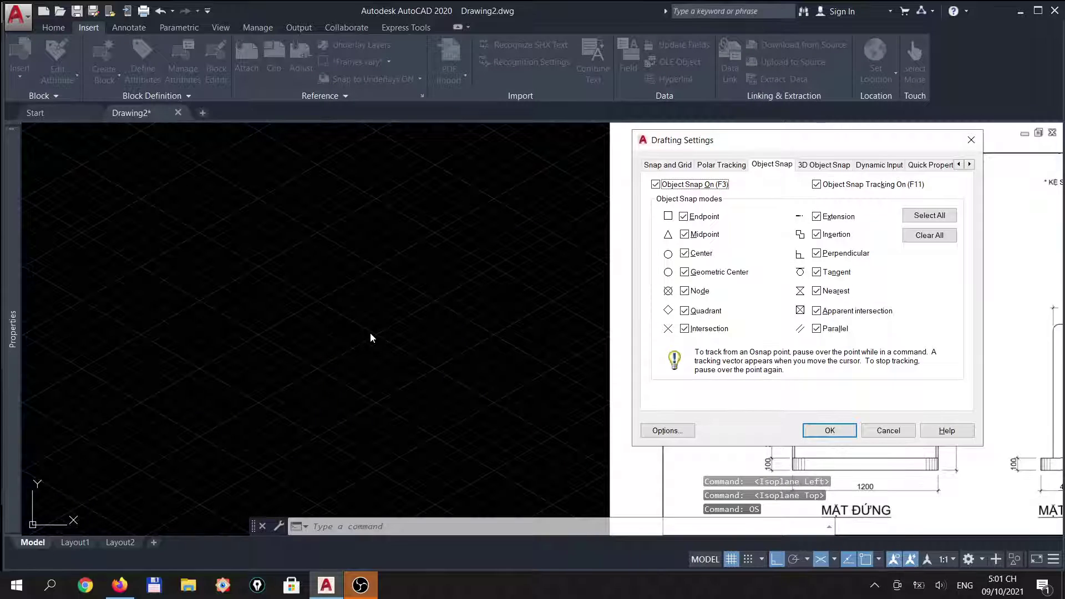
{"action": "left_click_drag", "start_coordinate": [767, 139], "coordinate": [317, 156]}
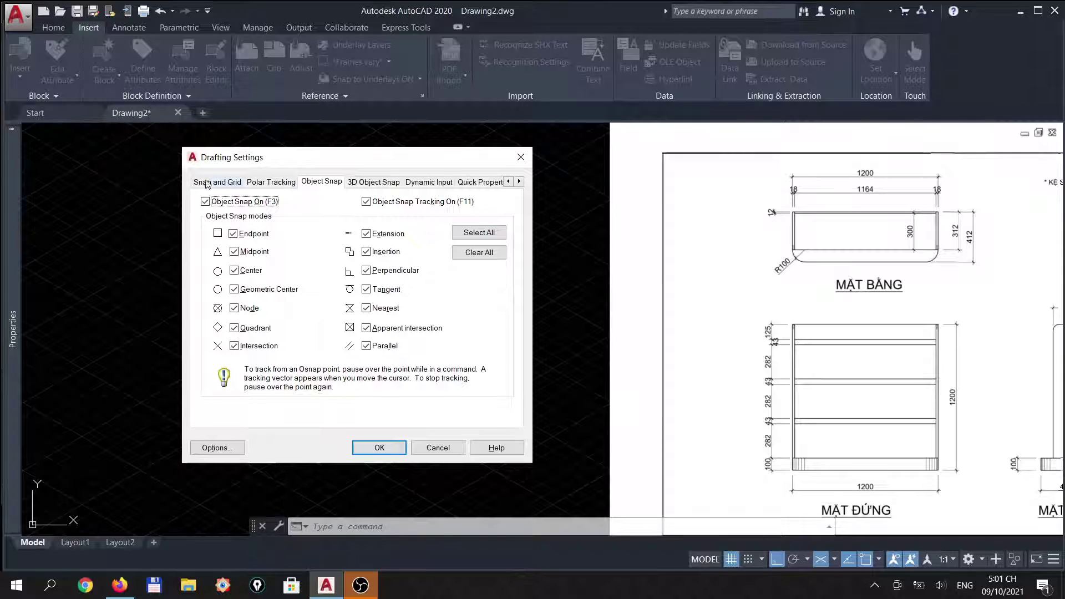
{"action": "left_click", "coordinate": [222, 183]}
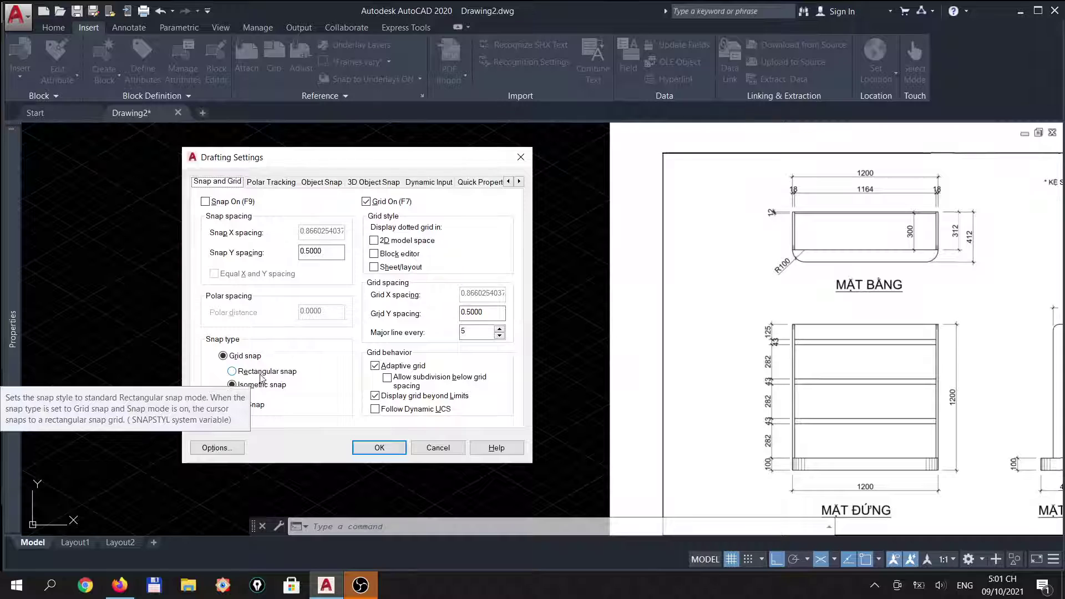
{"action": "left_click", "coordinate": [232, 371]}
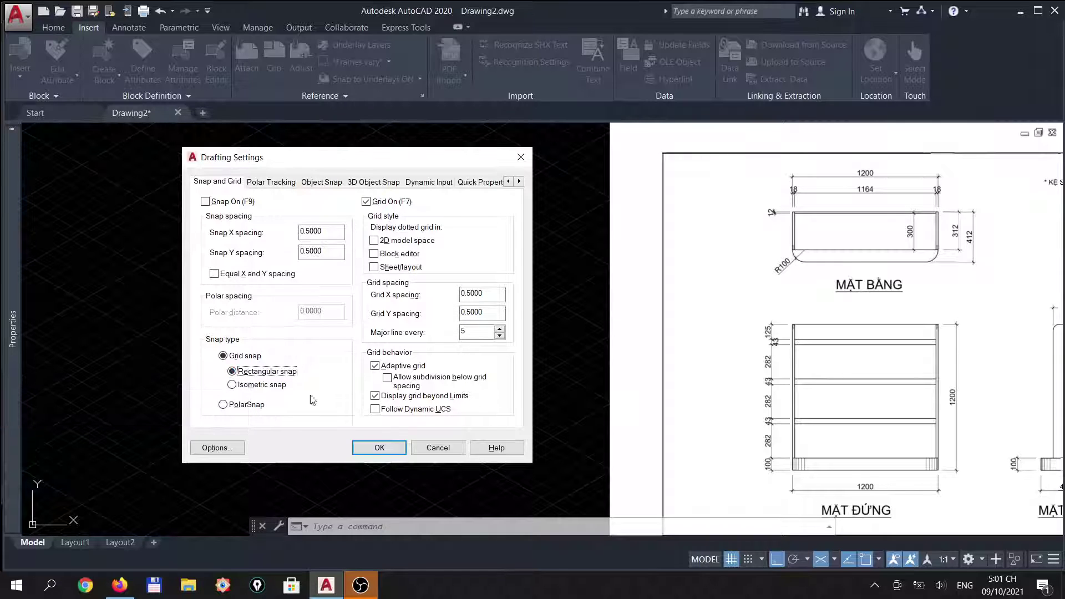
{"action": "left_click", "coordinate": [379, 447]}
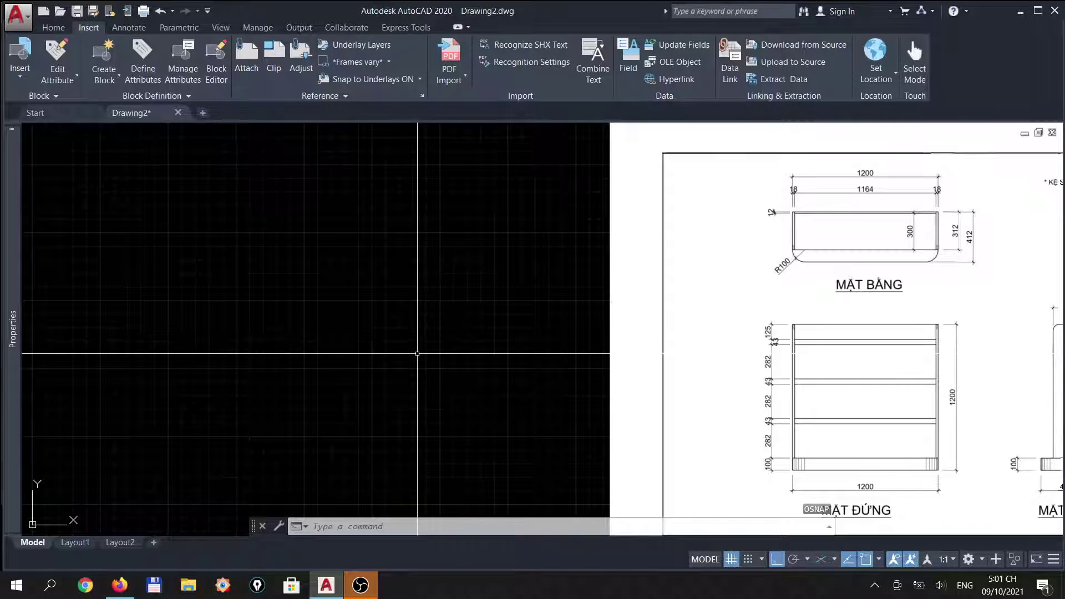
Change the snap type to isometric snap and apply it.
{"action": "type", "text": "o"}
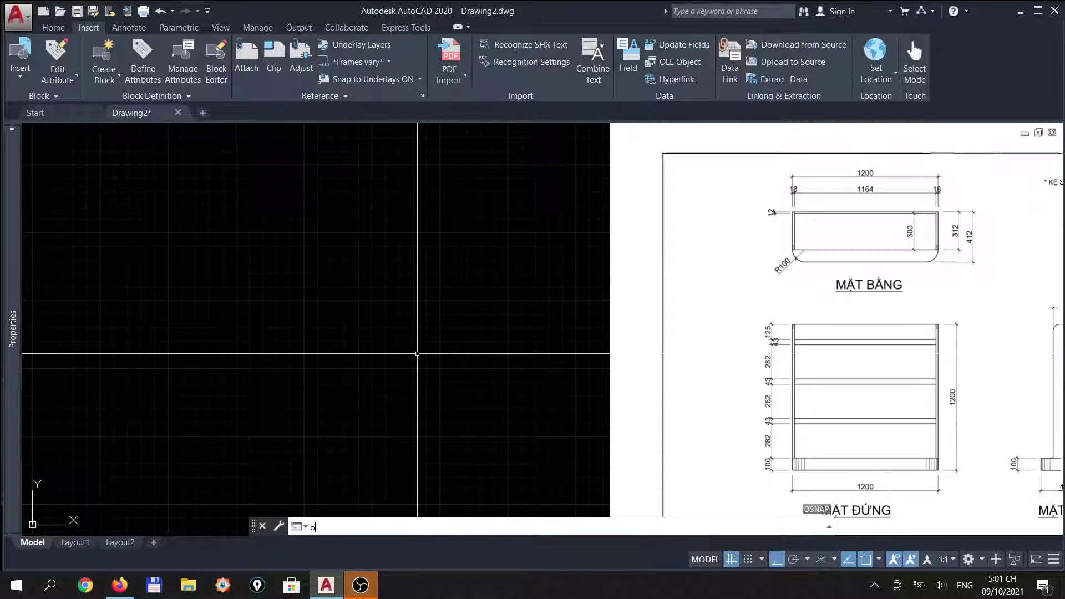
{"action": "type", "text": "s"}
{"action": "key", "text": "Return"}
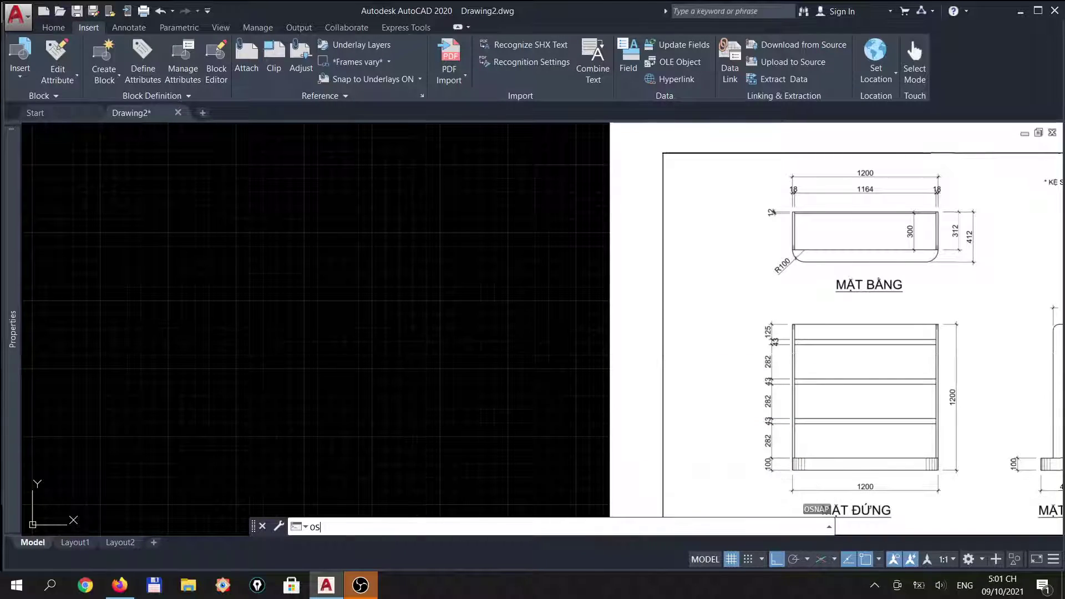
{"action": "left_click", "coordinate": [213, 184]}
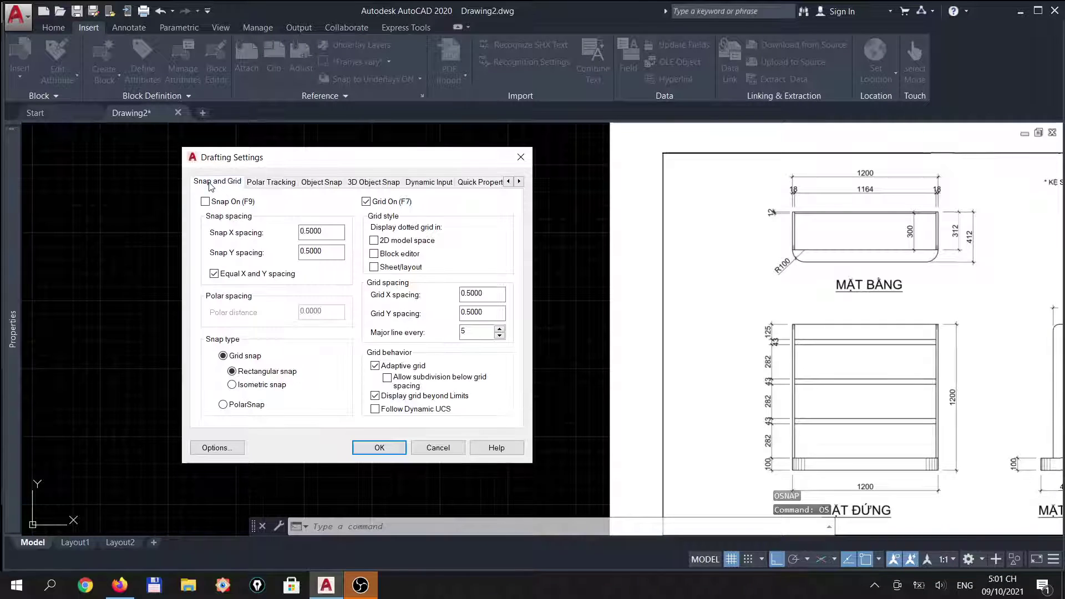
{"action": "left_click", "coordinate": [233, 385]}
{"action": "left_click", "coordinate": [380, 448]}
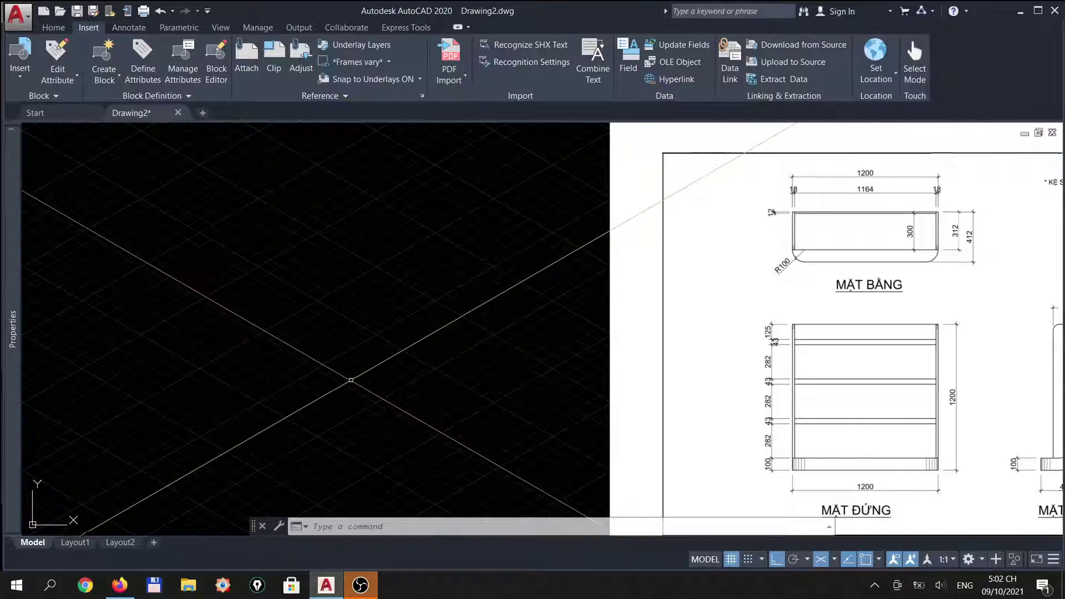
Draw a closed isometric parallelogram with 1200 and 412 edges as the shelf's top outline.
{"action": "type", "text": "l"}
{"action": "key", "text": "Return"}
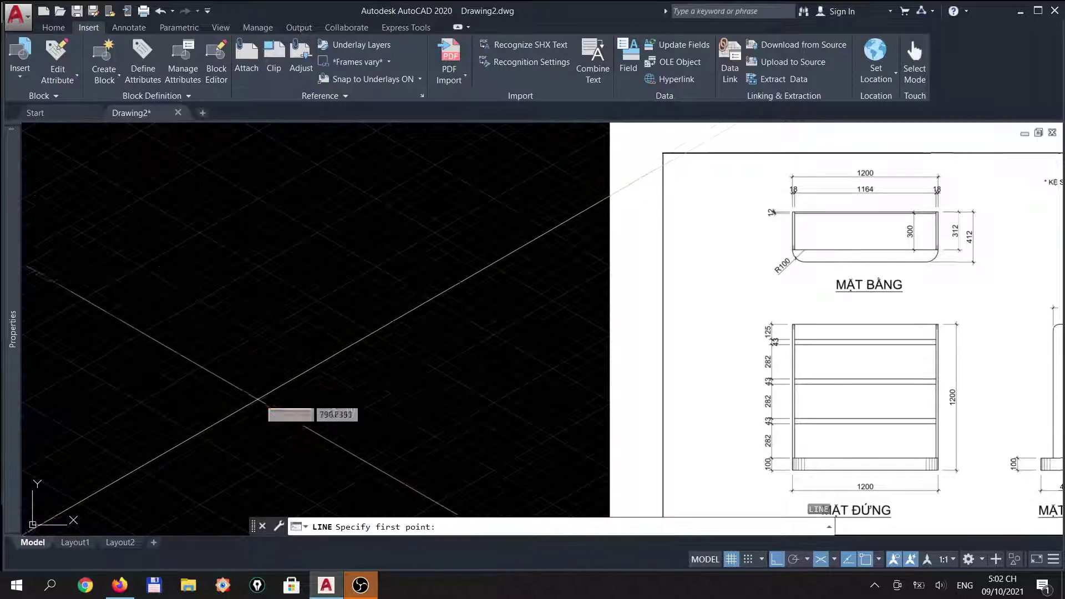
{"action": "left_click", "coordinate": [241, 410]}
{"action": "type", "text": "1200"}
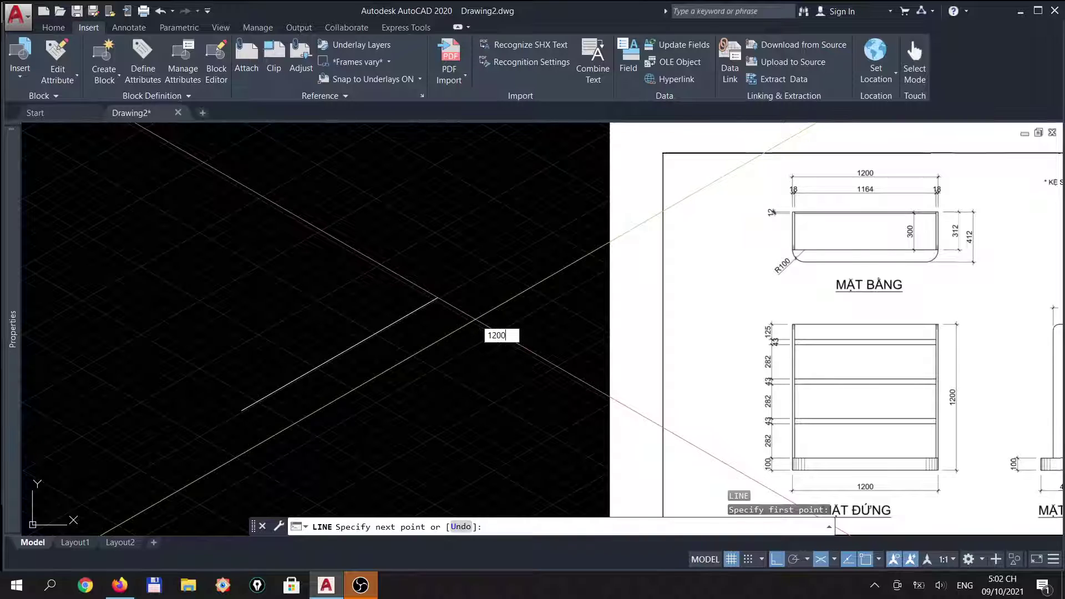
{"action": "key", "text": "Return"}
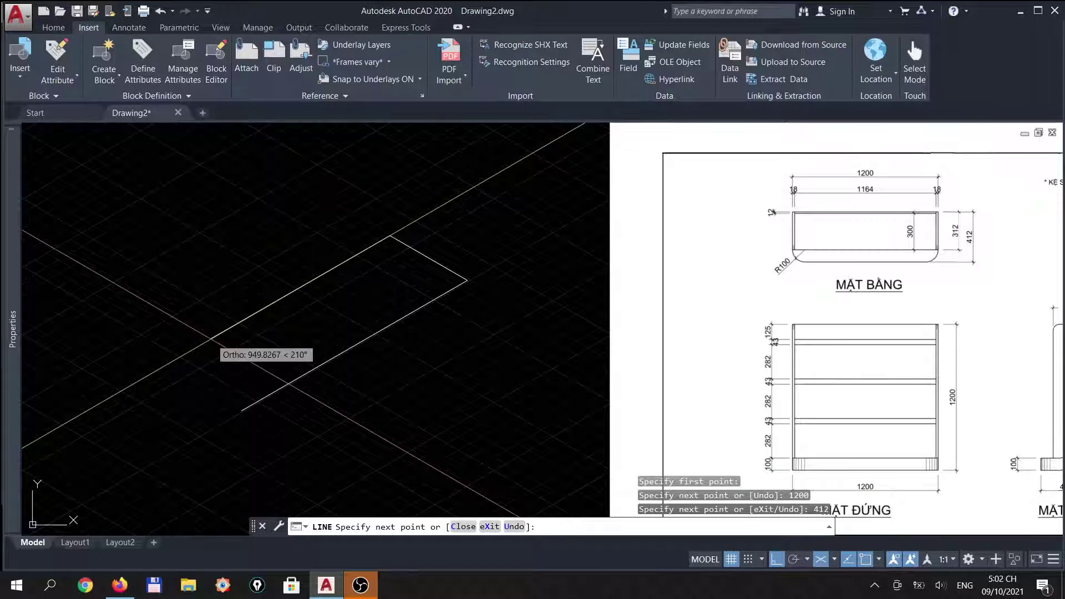
{"action": "type", "text": "1200"}
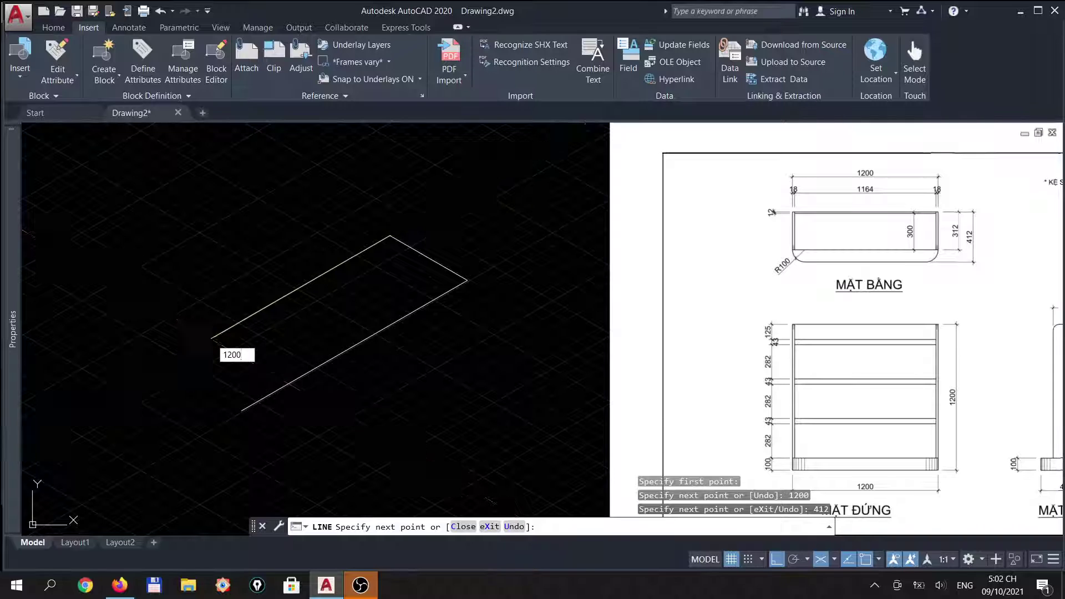
{"action": "key", "text": "Return"}
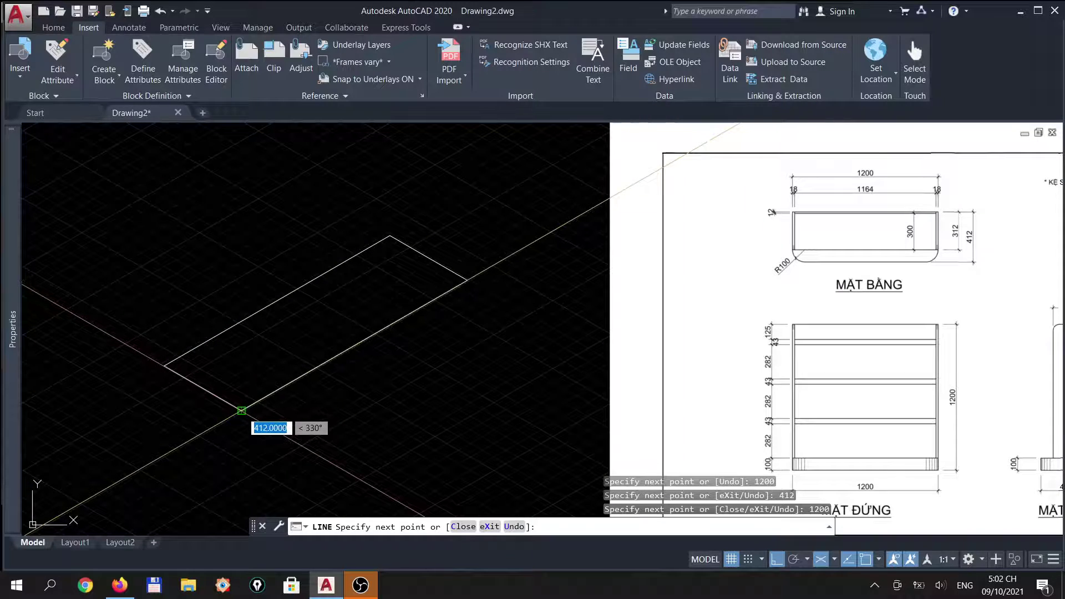
{"action": "left_click", "coordinate": [242, 410]}
{"action": "key", "text": "Return"}
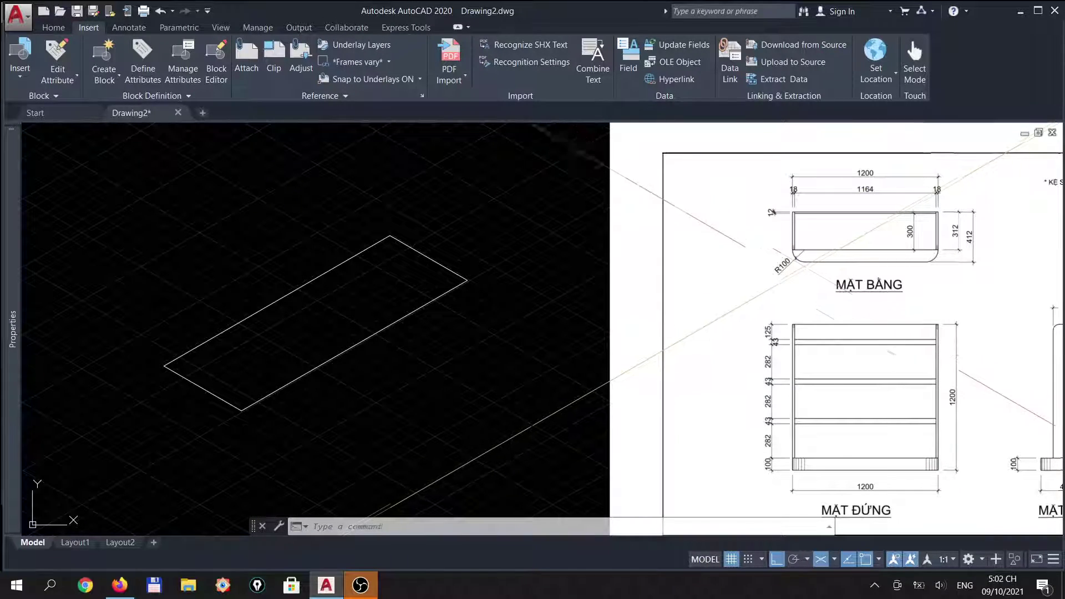
{"action": "key", "text": "Escape"}
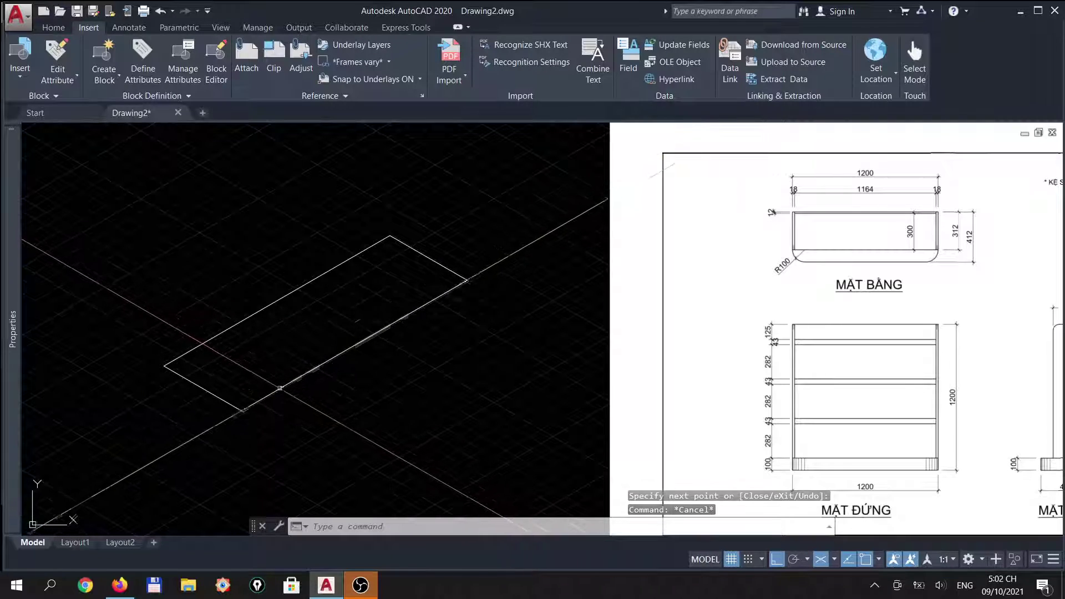
{"action": "type", "text": "f"}
{"action": "key", "text": "Return"}
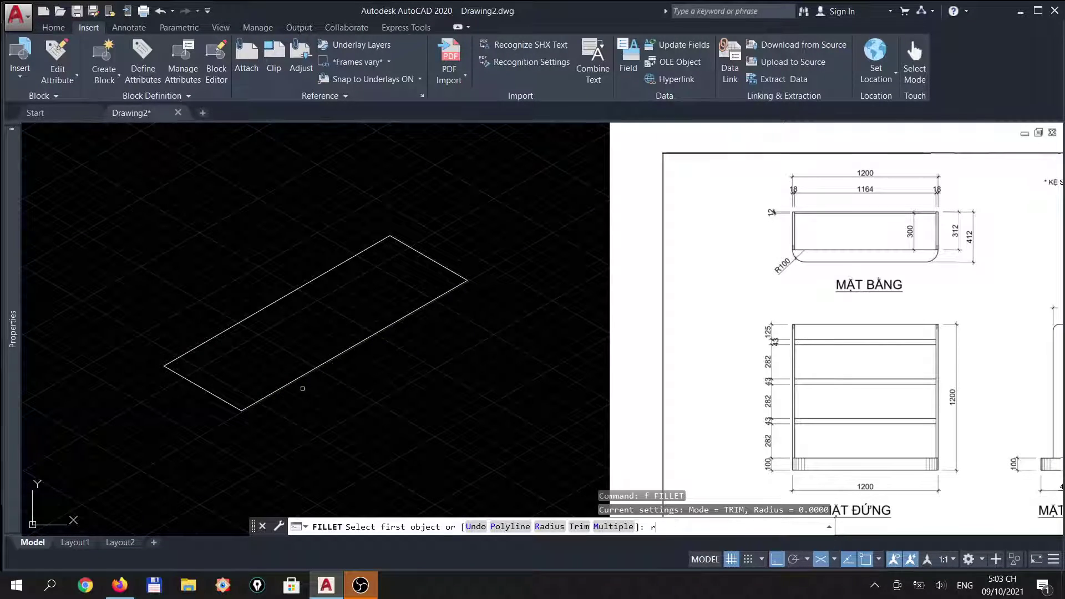
{"action": "key", "text": "Return"}
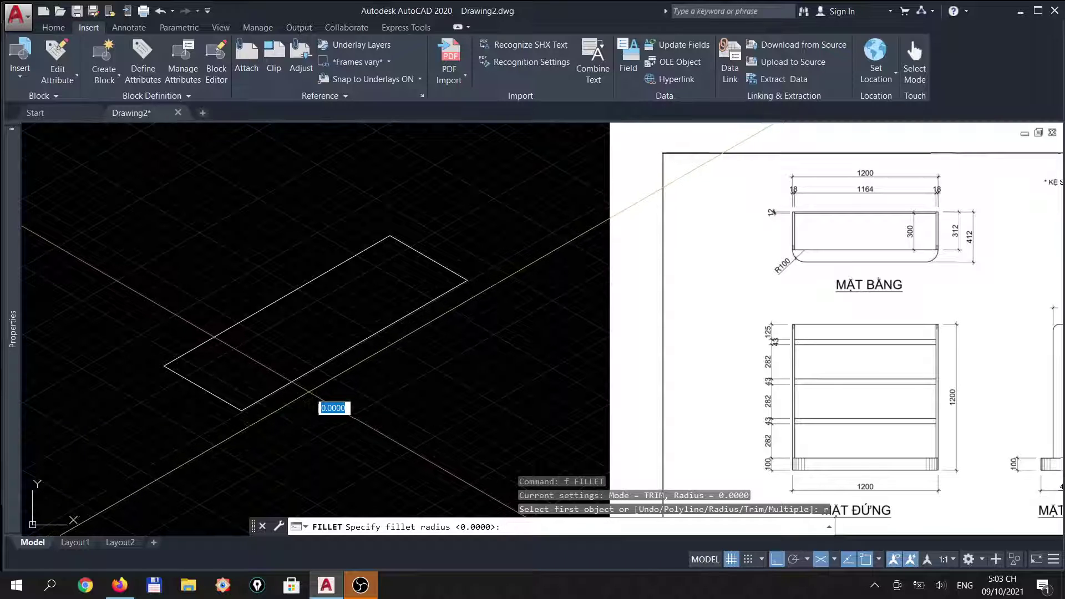
{"action": "type", "text": "00"}
{"action": "key", "text": "Return"}
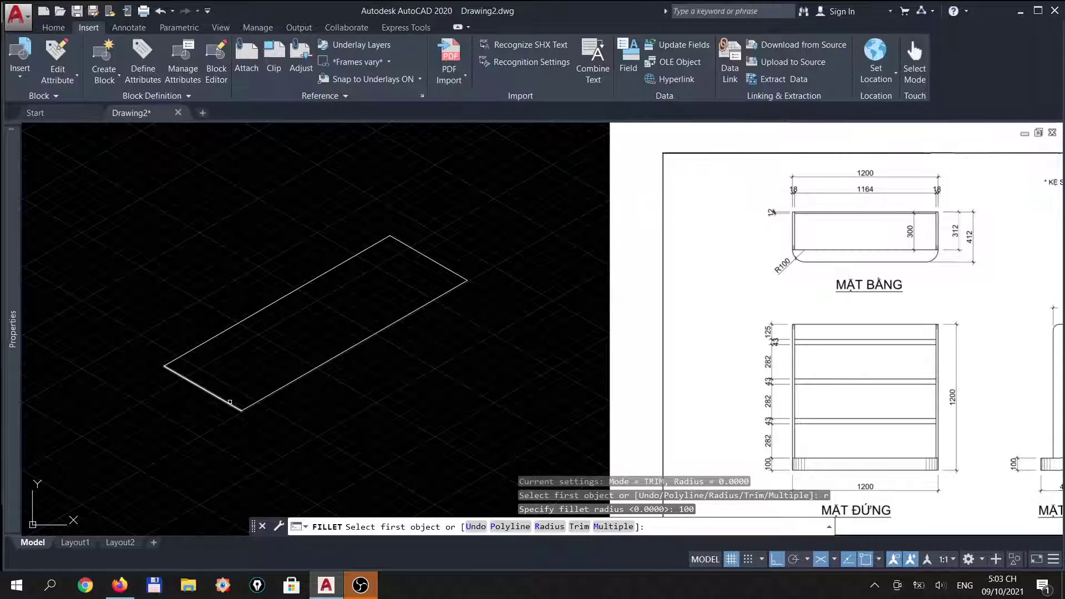
{"action": "left_click", "coordinate": [230, 401]}
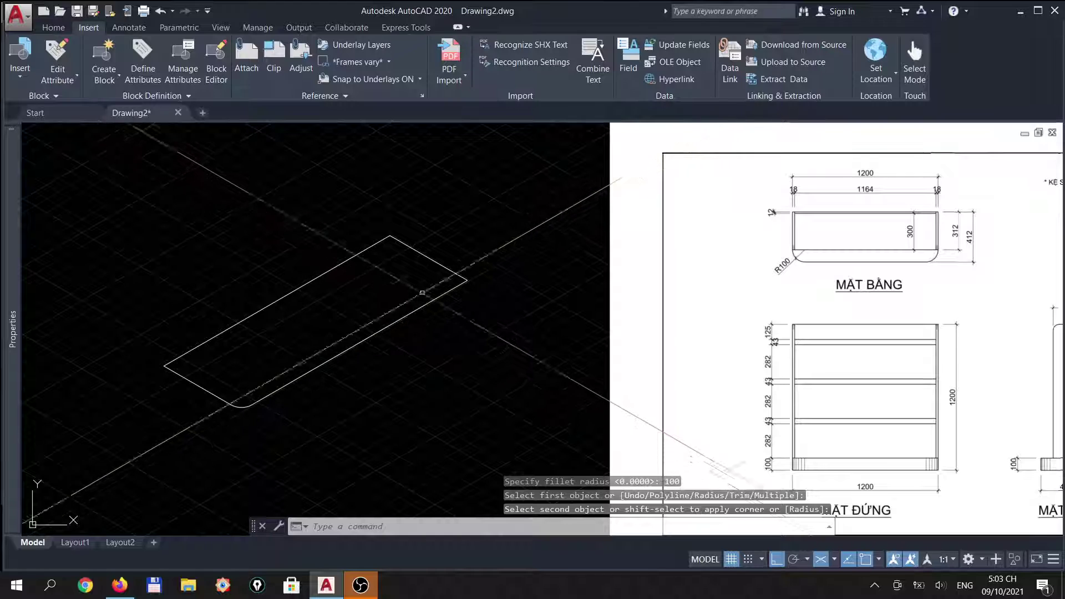
{"action": "key", "text": "Return"}
{"action": "left_click", "coordinate": [439, 264]}
{"action": "left_click", "coordinate": [443, 292]}
{"action": "key", "text": "Return"}
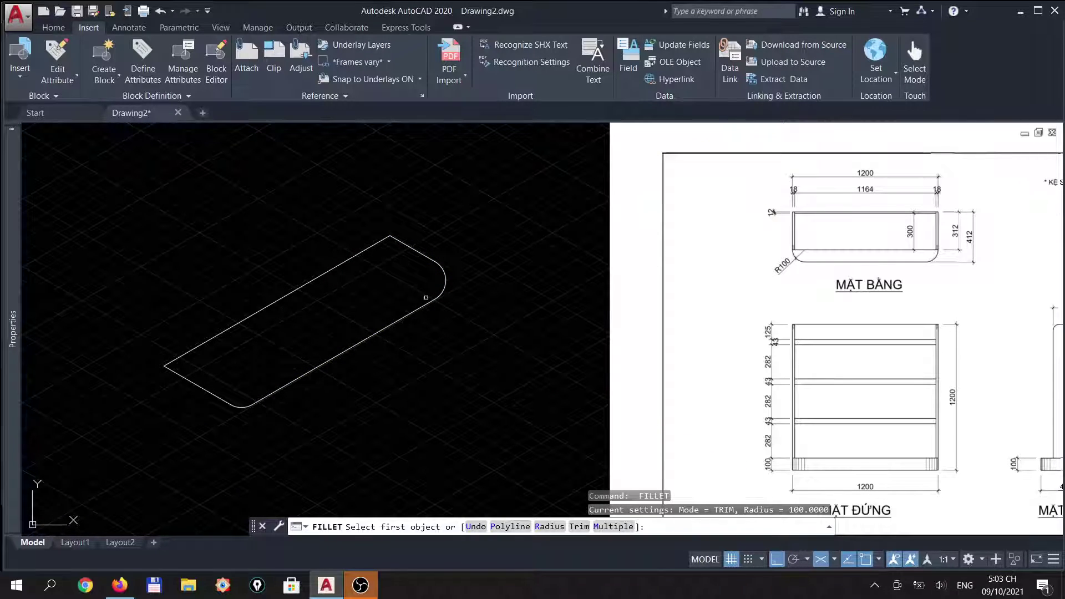
{"action": "key", "text": "Escape"}
{"action": "type", "text": "u"}
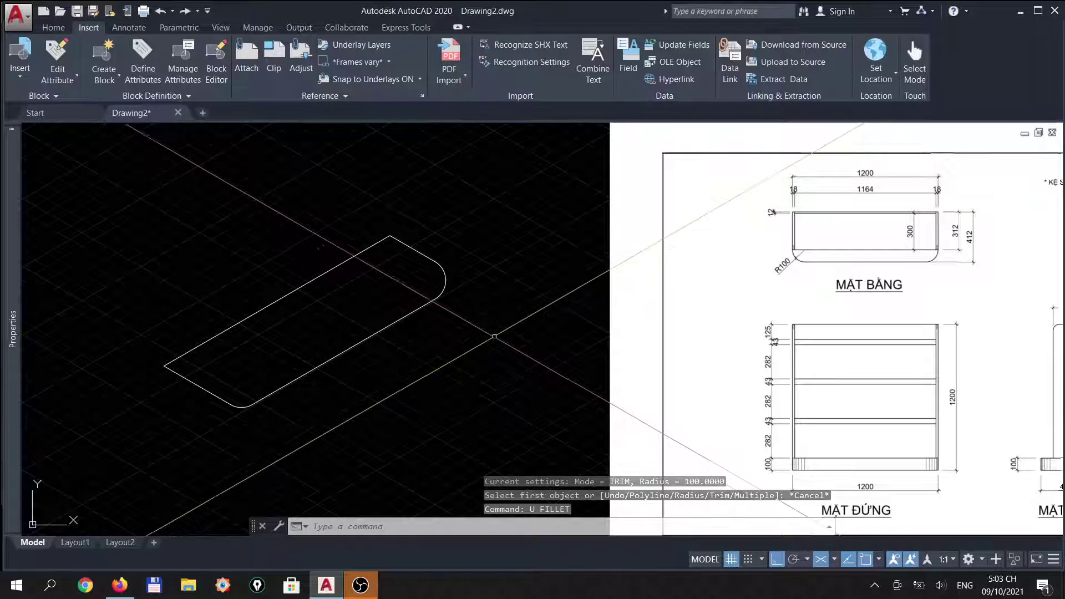
{"action": "key", "text": "Return"}
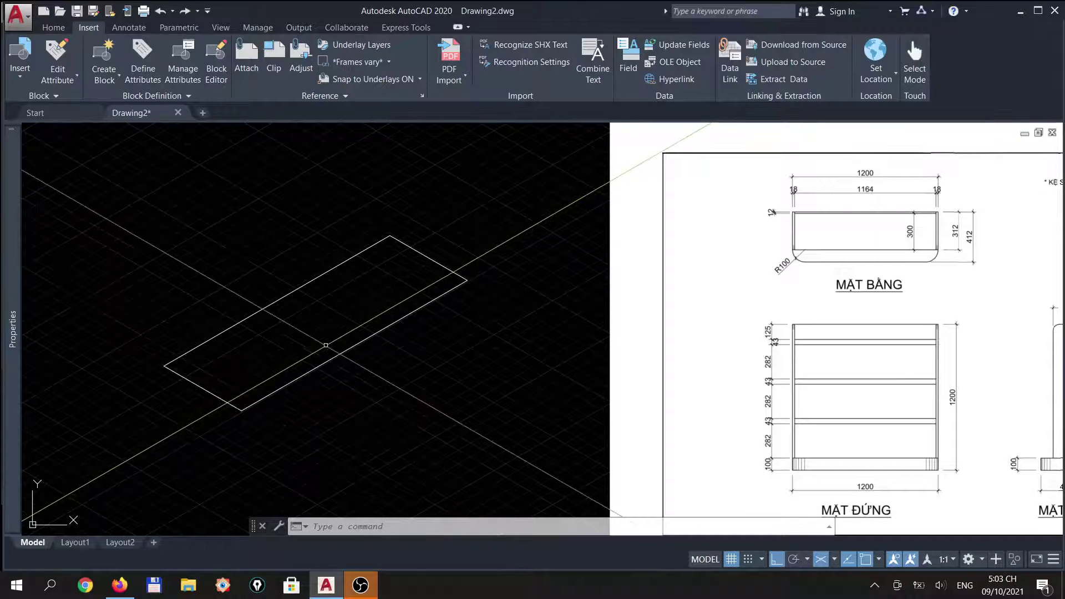
Copy the lower-left short edge 100 units inward.
{"action": "type", "text": "c"}
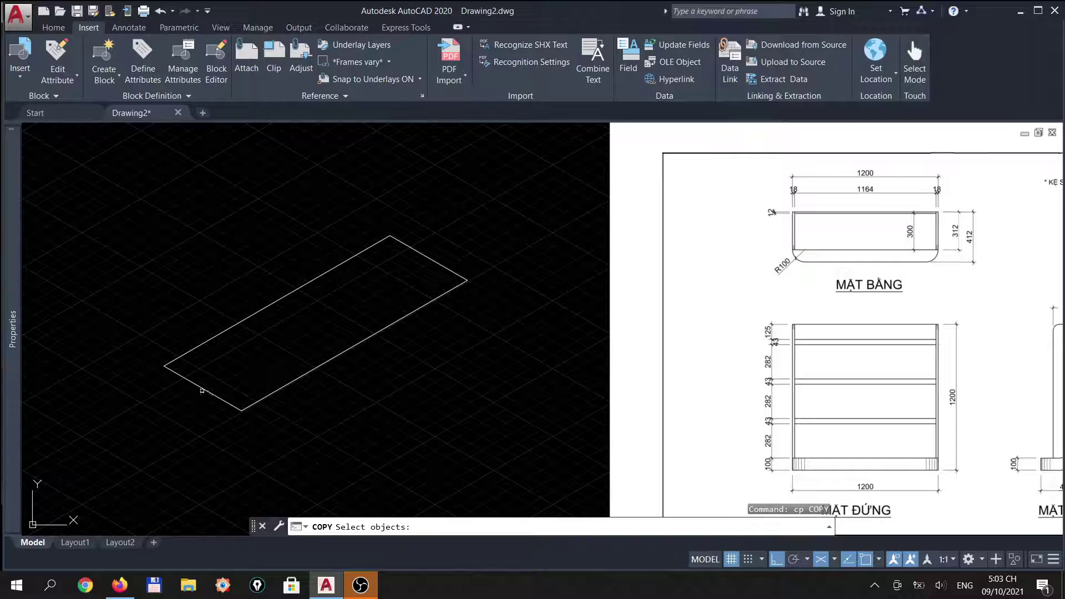
{"action": "left_click", "coordinate": [202, 390]}
{"action": "key", "text": "Return"}
{"action": "left_click", "coordinate": [216, 373]}
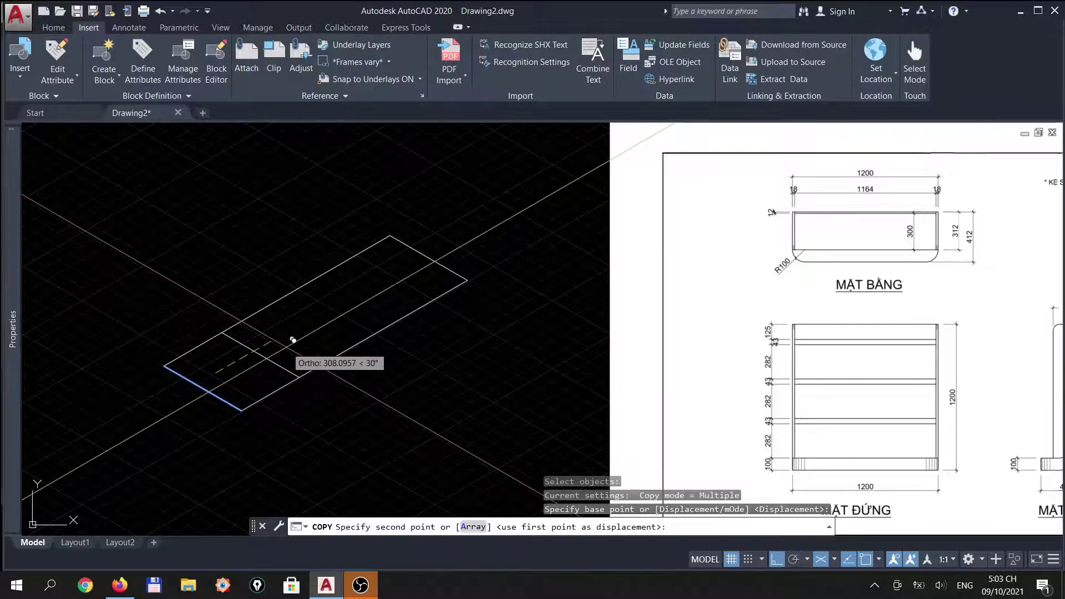
{"action": "type", "text": "100"}
{"action": "key", "text": "Return"}
{"action": "key", "text": "Return"}
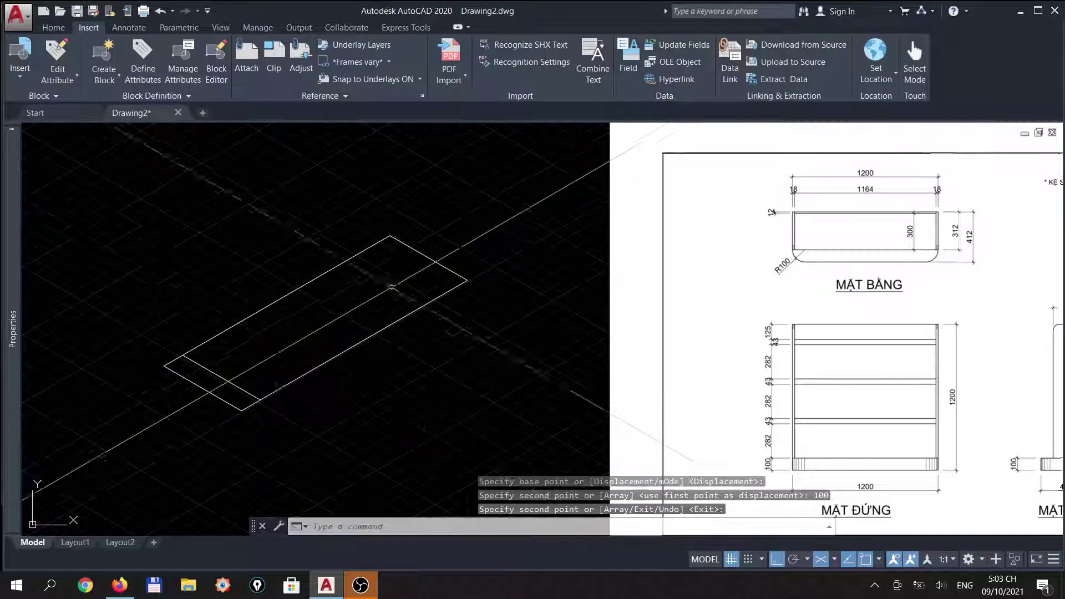
Copy the upper-right short edge 100 units inward.
{"action": "key", "text": "Return"}
{"action": "left_click", "coordinate": [442, 255]}
{"action": "left_click", "coordinate": [447, 296]}
{"action": "key", "text": "Return"}
{"action": "left_click", "coordinate": [476, 309]}
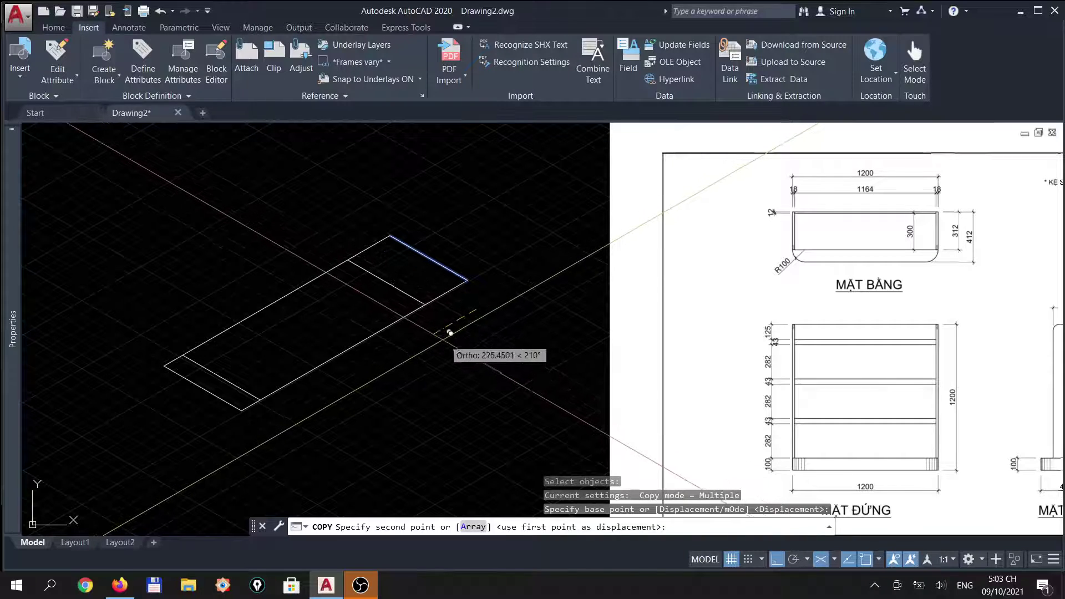
{"action": "type", "text": "100"}
Copy the lower long edge 100 units inward.
{"action": "key", "text": "Return"}
{"action": "key", "text": "Return"}
{"action": "key", "text": "Return"}
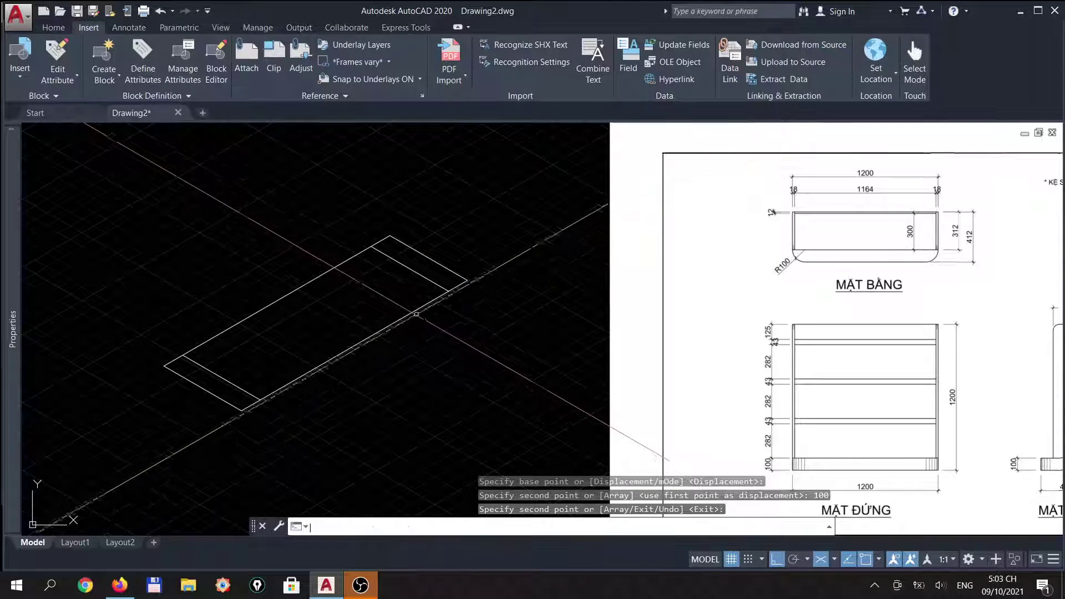
{"action": "left_click", "coordinate": [416, 326]}
{"action": "left_click", "coordinate": [389, 302]}
{"action": "key", "text": "Return"}
{"action": "left_click", "coordinate": [446, 361]}
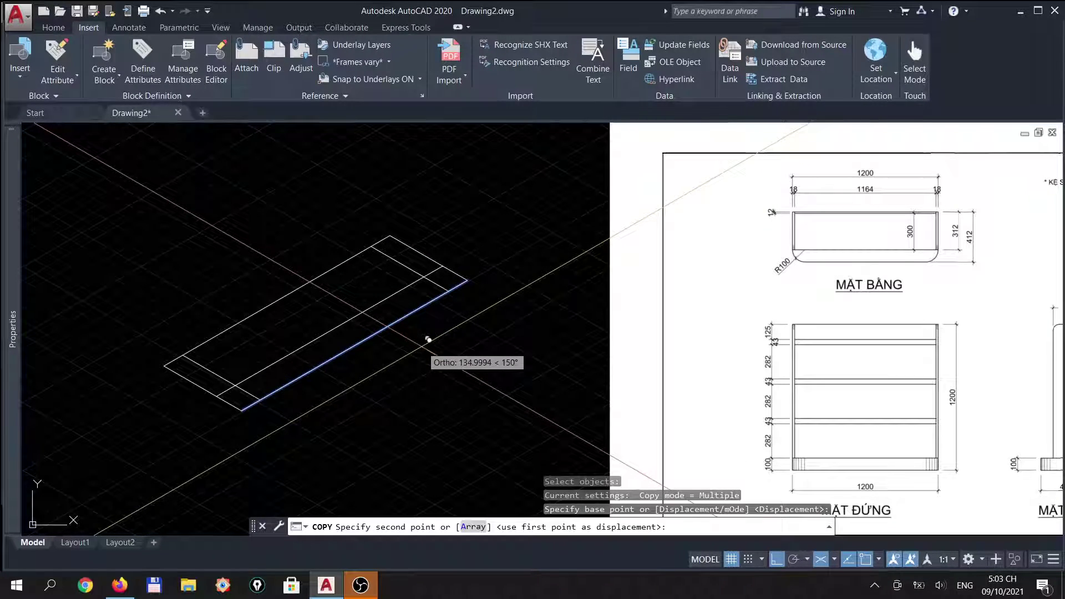
{"action": "type", "text": "100"}
{"action": "key", "text": "Return"}
{"action": "key", "text": "Return"}
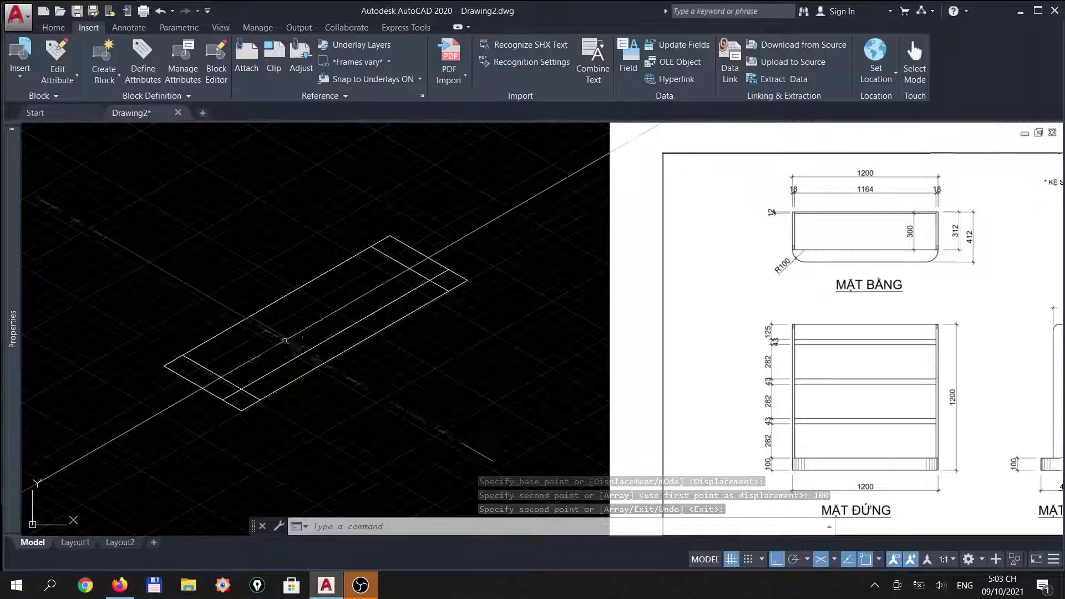
Draw a trial circle at the lower-left corner, then delete it.
{"action": "type", "text": "c"}
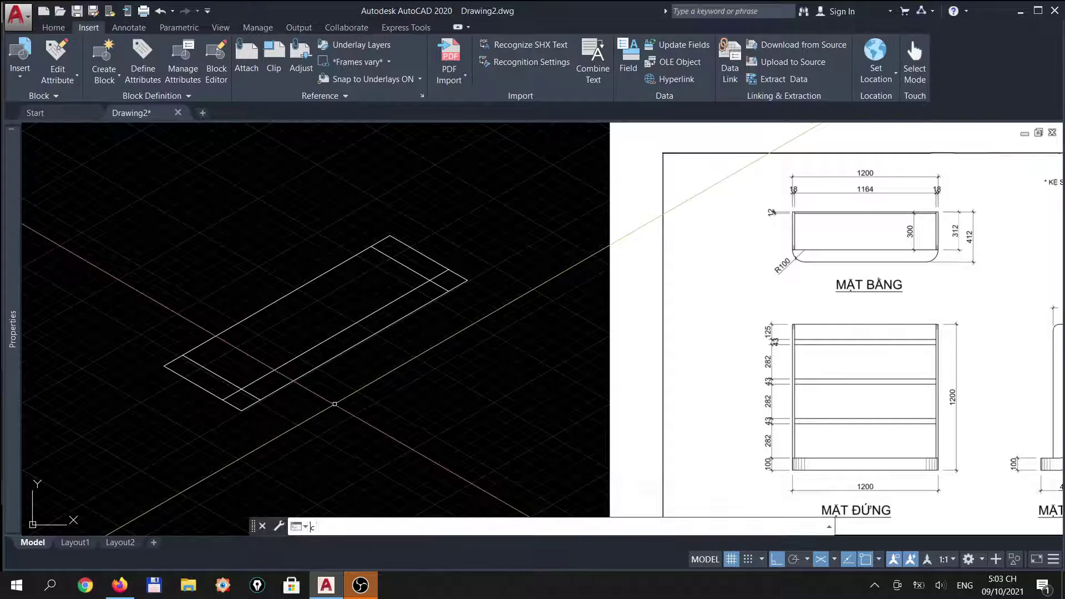
{"action": "key", "text": "Return"}
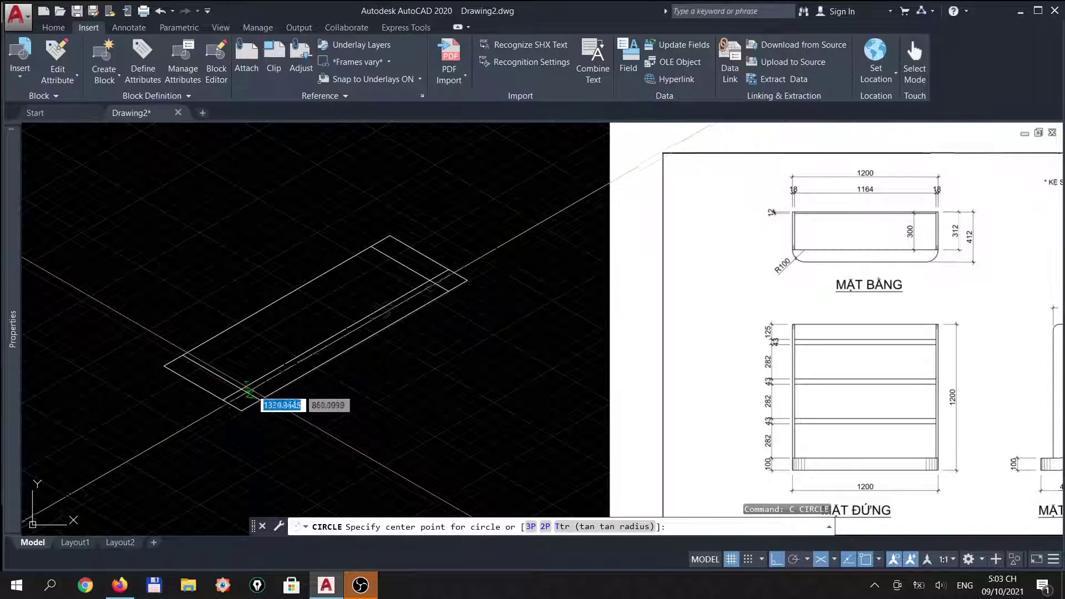
{"action": "left_click", "coordinate": [241, 389]}
{"action": "left_click", "coordinate": [260, 361]}
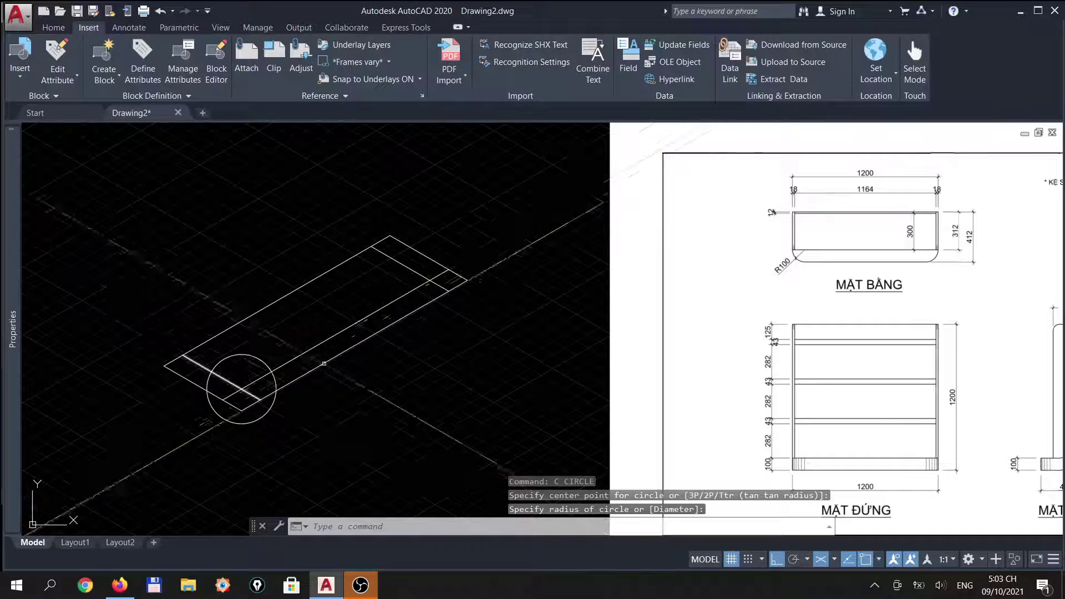
{"action": "left_click", "coordinate": [250, 361]}
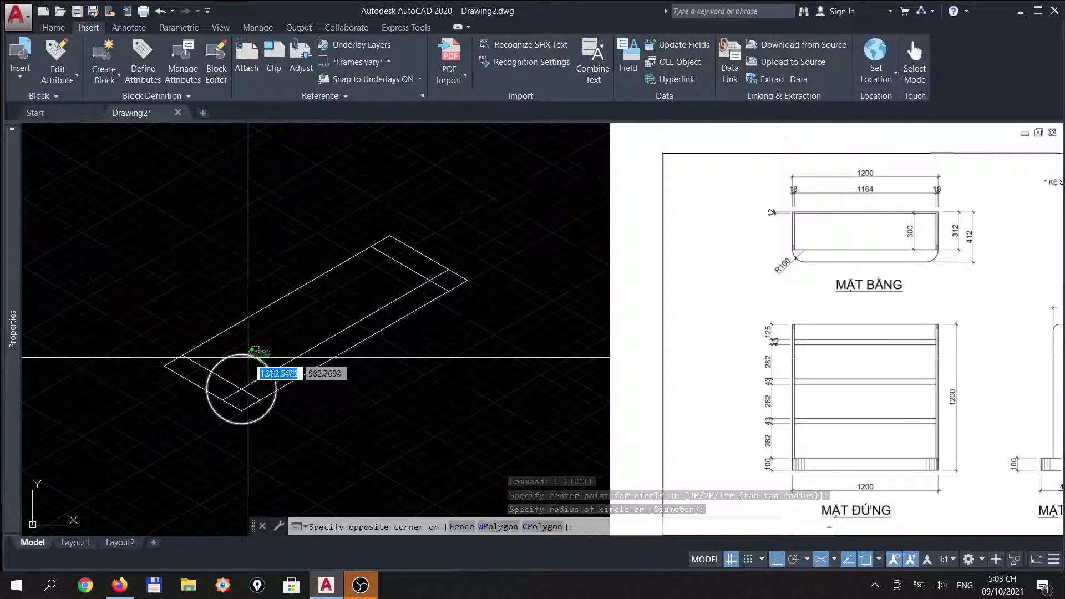
{"action": "key", "text": "Delete"}
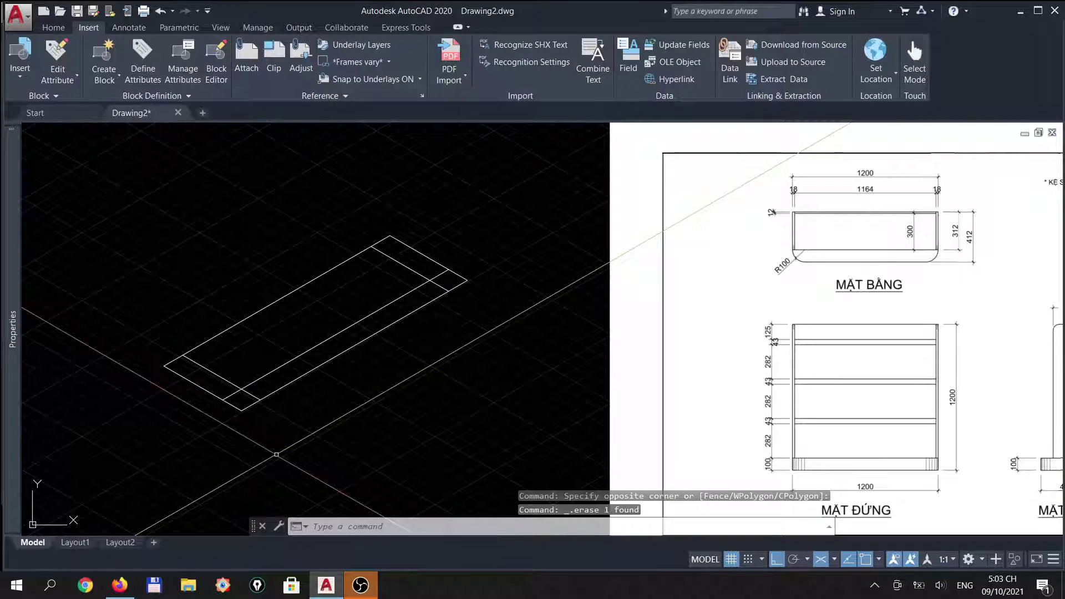
Draw a radius-100 isocircle centred on the near inner line intersection.
{"action": "type", "text": "el"}
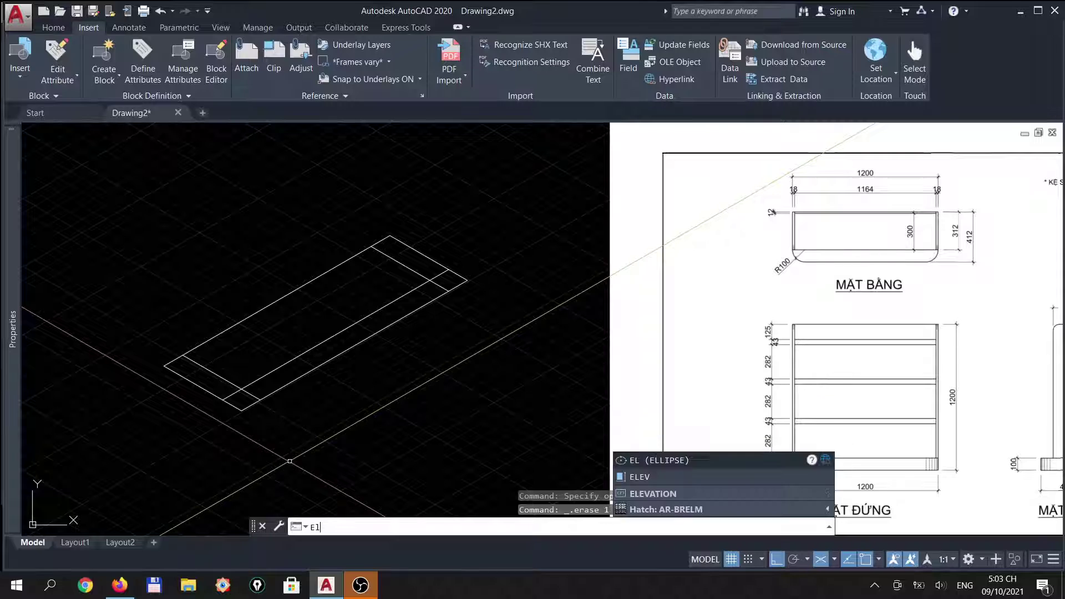
{"action": "key", "text": "Return"}
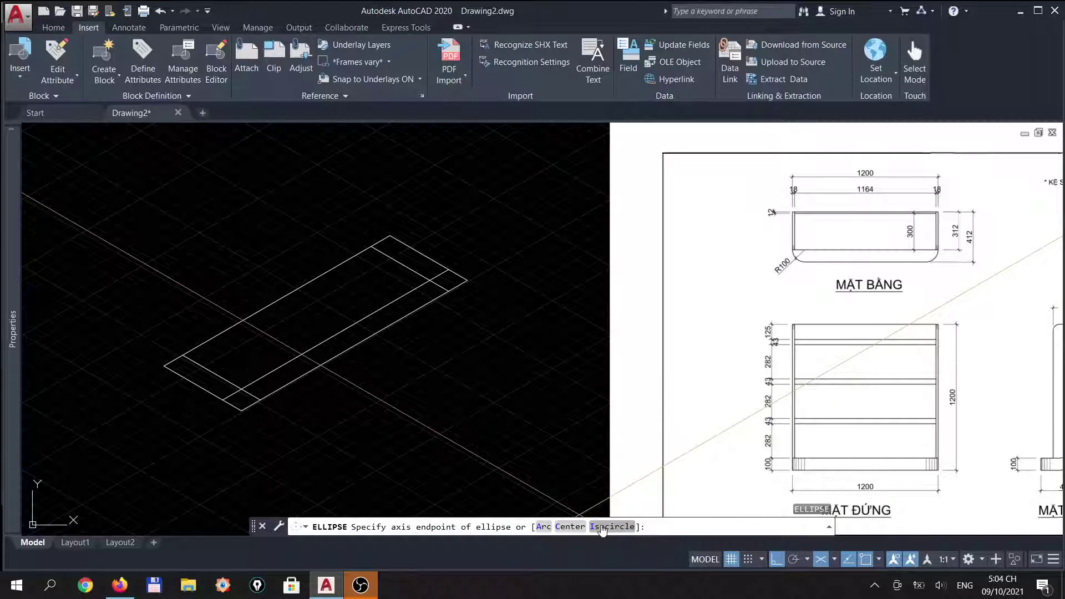
{"action": "left_click", "coordinate": [602, 527]}
{"action": "scroll", "coordinate": [250, 399], "scroll_direction": "up", "scroll_amount": 4}
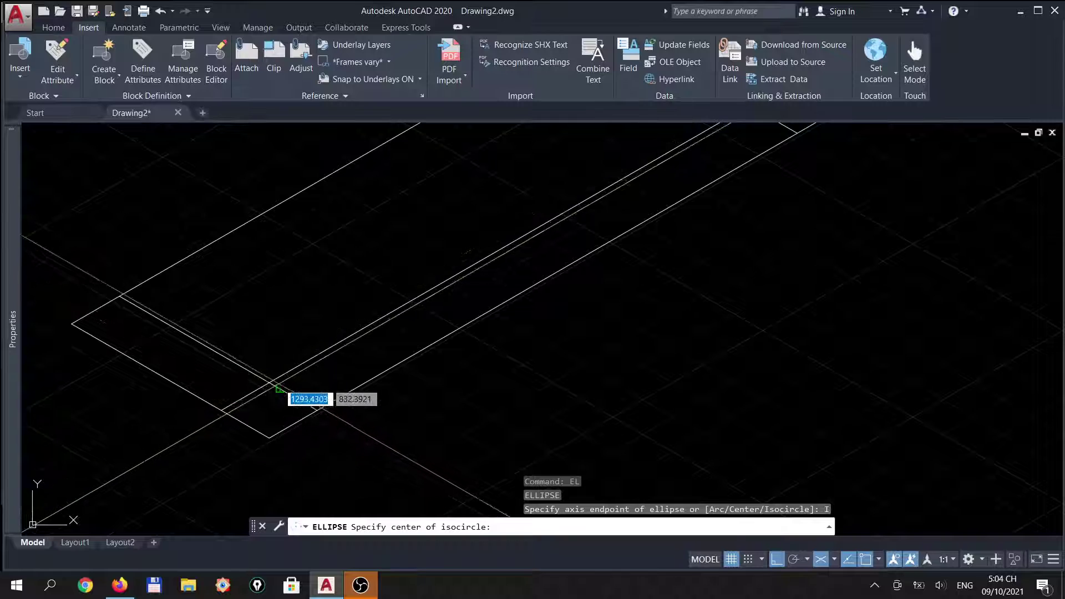
{"action": "left_click", "coordinate": [270, 382]}
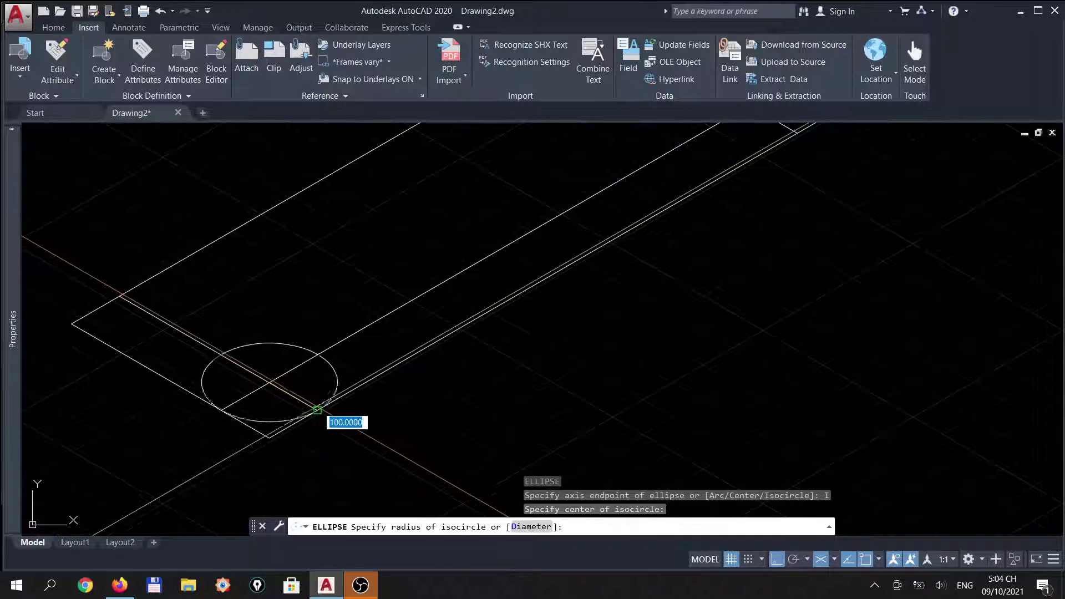
{"action": "left_click", "coordinate": [319, 417]}
{"action": "scroll", "coordinate": [408, 412], "scroll_direction": "down", "scroll_amount": 2}
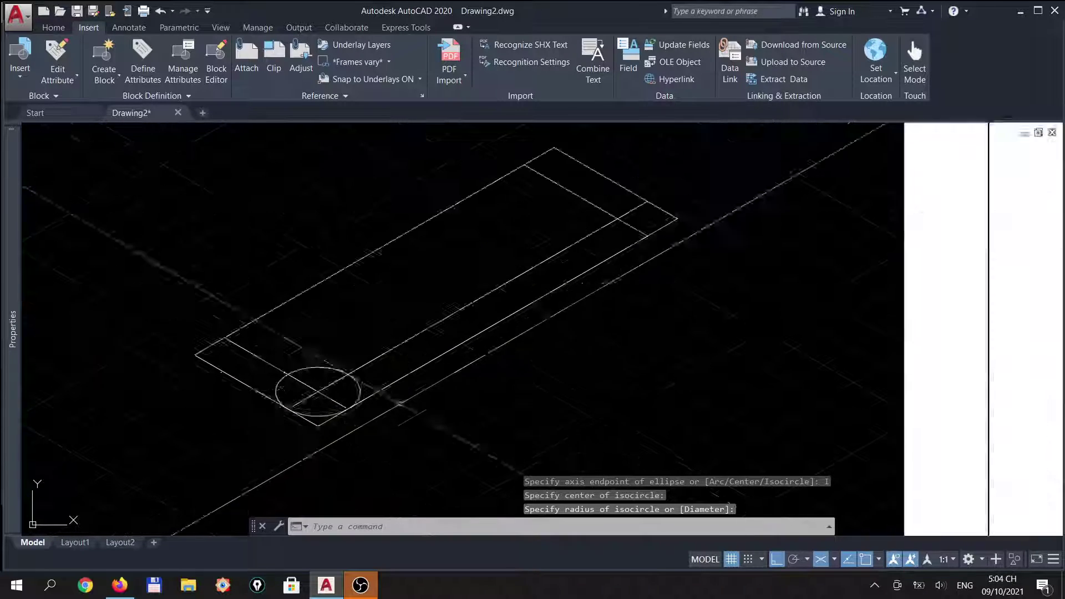
{"action": "scroll", "coordinate": [390, 416], "scroll_direction": "down", "scroll_amount": 2}
Draw a second radius-100 isocircle at the far-end inner intersection.
{"action": "key", "text": "Return"}
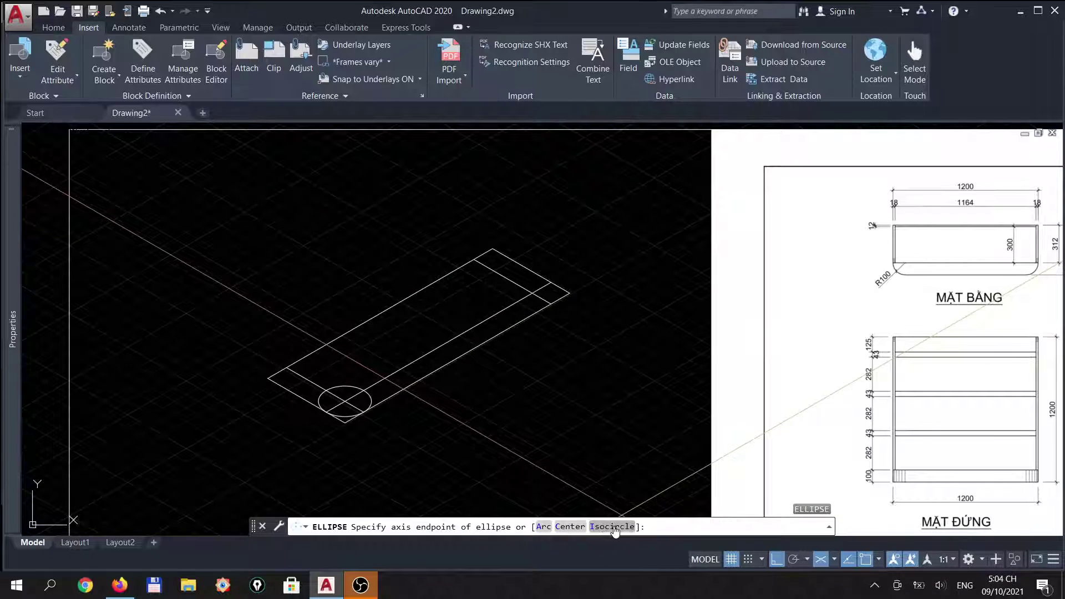
{"action": "left_click", "coordinate": [614, 530]}
{"action": "scroll", "coordinate": [576, 290], "scroll_direction": "up", "scroll_amount": 4}
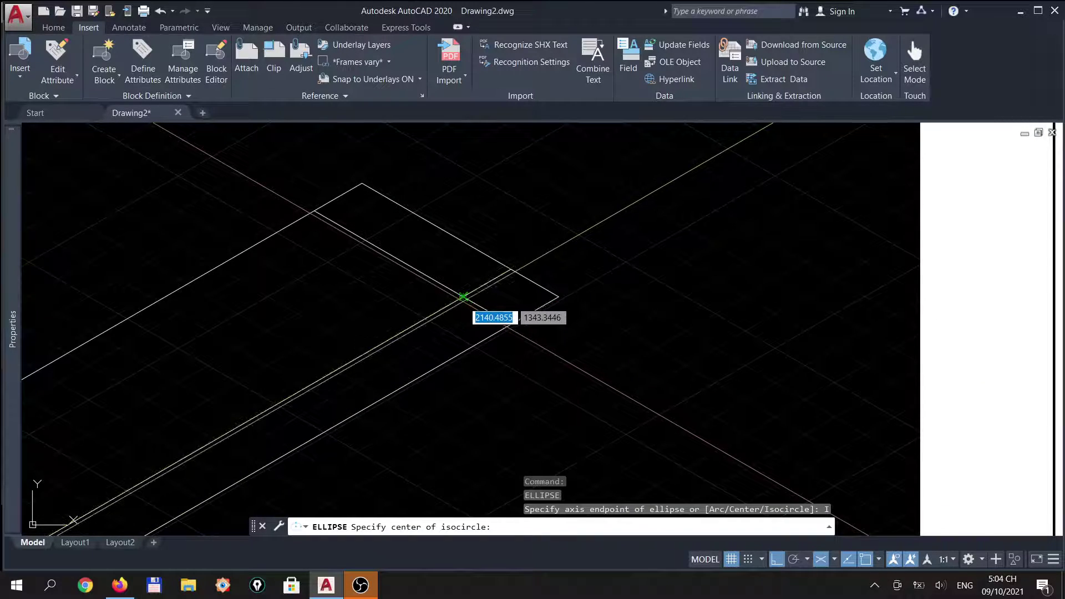
{"action": "left_click", "coordinate": [463, 296]}
{"action": "left_click", "coordinate": [520, 324]}
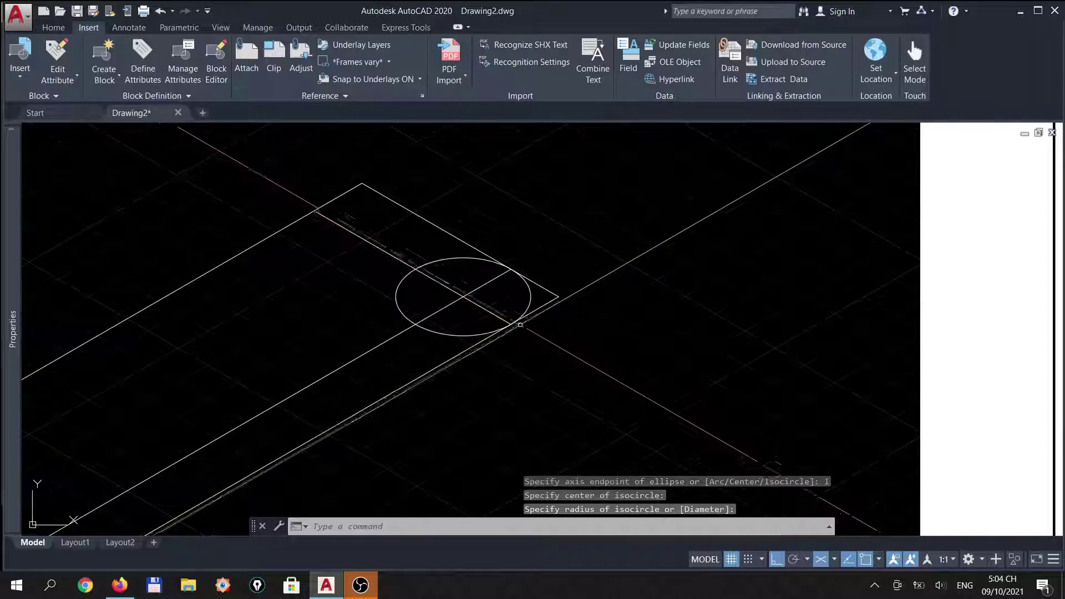
{"action": "key", "text": "Return"}
{"action": "scroll", "coordinate": [554, 327], "scroll_direction": "down", "scroll_amount": 2}
{"action": "key", "text": "Escape"}
{"action": "scroll", "coordinate": [558, 319], "scroll_direction": "down", "scroll_amount": 2}
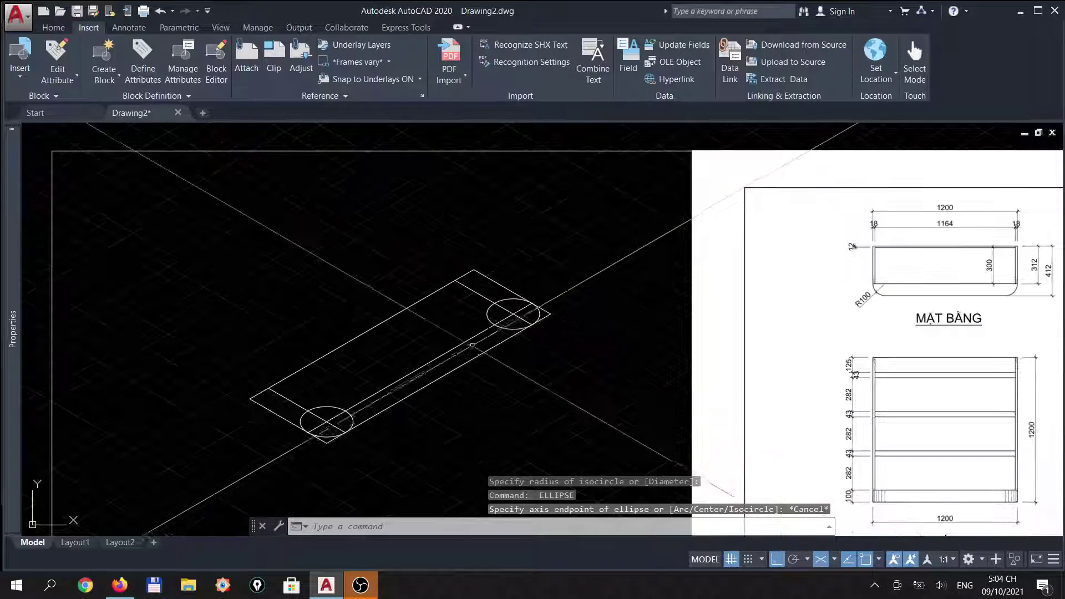
{"action": "key", "text": "Escape"}
{"action": "scroll", "coordinate": [472, 345], "scroll_direction": "up", "scroll_amount": 2}
Erase the inset guide lines, including the line between the circles and the diagonal.
{"action": "left_click", "coordinate": [472, 344]}
{"action": "left_click", "coordinate": [451, 322]}
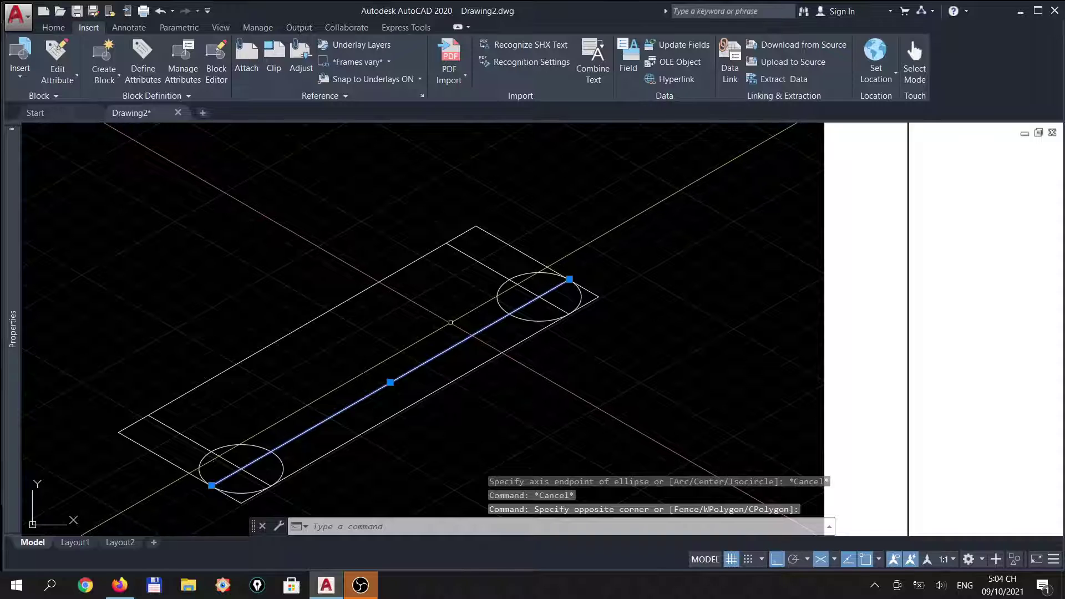
{"action": "key", "text": "Delete"}
{"action": "left_click", "coordinate": [485, 249]}
{"action": "left_click", "coordinate": [560, 269]}
{"action": "key", "text": "Delete"}
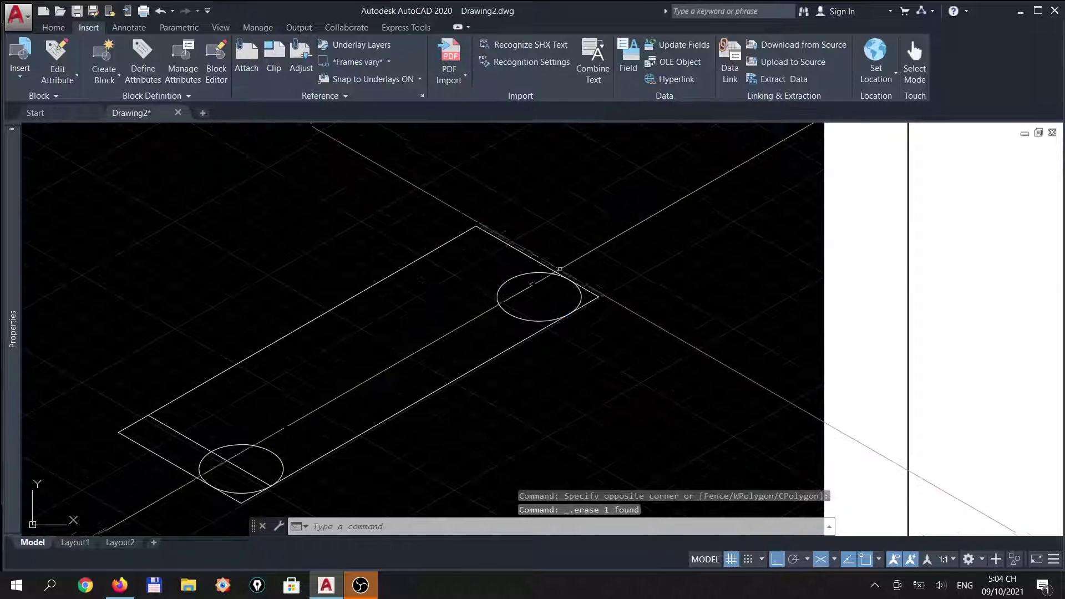
{"action": "scroll", "coordinate": [560, 269], "scroll_direction": "down", "scroll_amount": 2}
{"action": "left_click", "coordinate": [319, 361]}
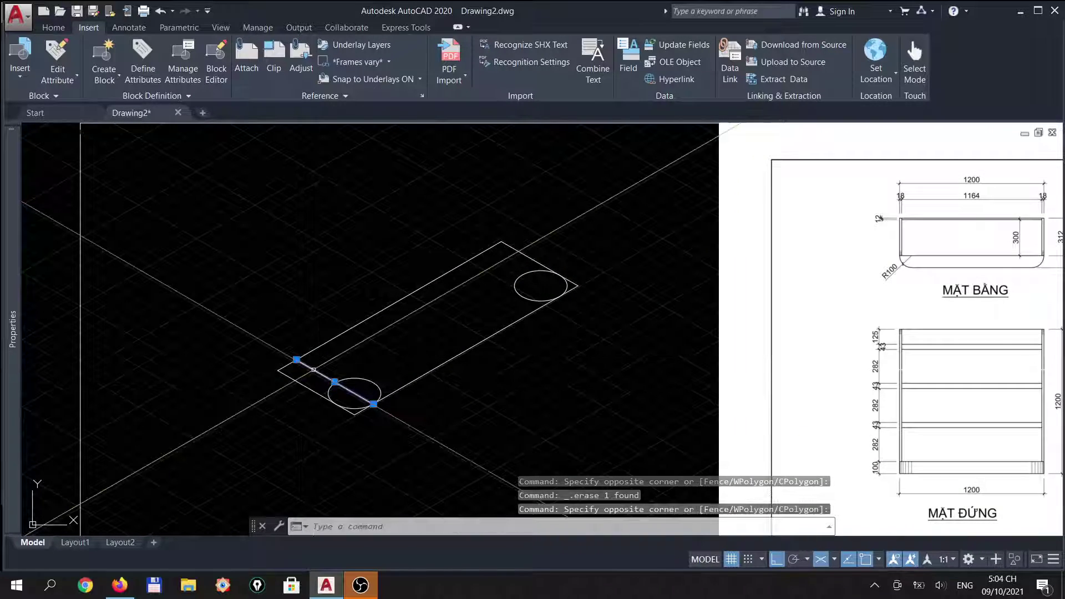
{"action": "key", "text": "Delete"}
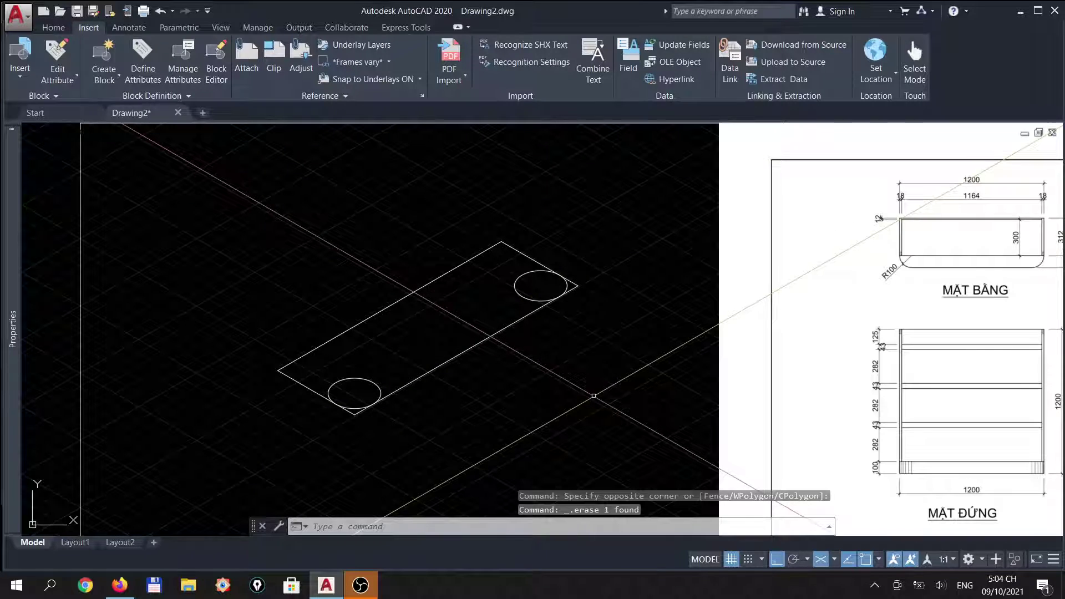
Trim the isocircles against the outline, leaving rounded corner arcs.
{"action": "type", "text": "tr"}
{"action": "key", "text": "Return"}
{"action": "left_click_drag", "start_coordinate": [615, 379], "coordinate": [398, 324]}
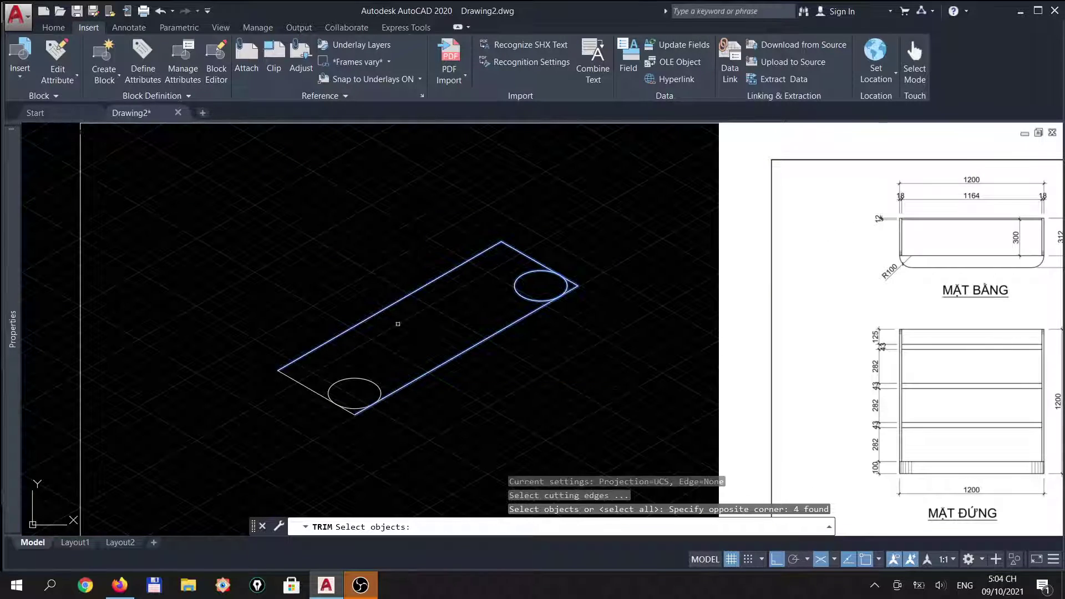
{"action": "left_click", "coordinate": [371, 406]}
{"action": "key", "text": "Return"}
{"action": "left_click", "coordinate": [366, 378]}
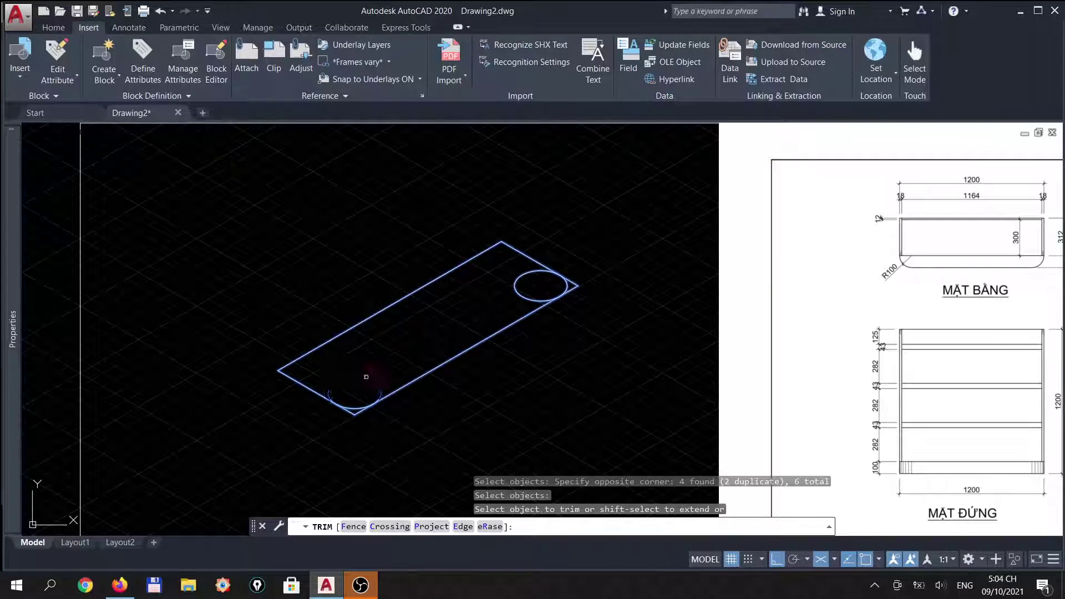
{"action": "left_click", "coordinate": [365, 378]}
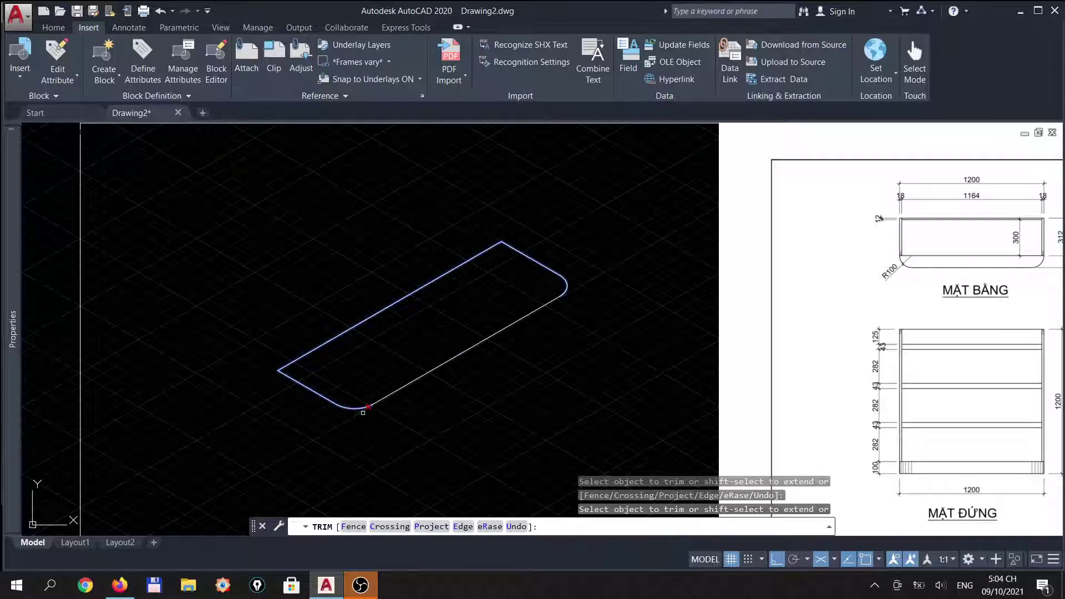
{"action": "key", "text": "Return"}
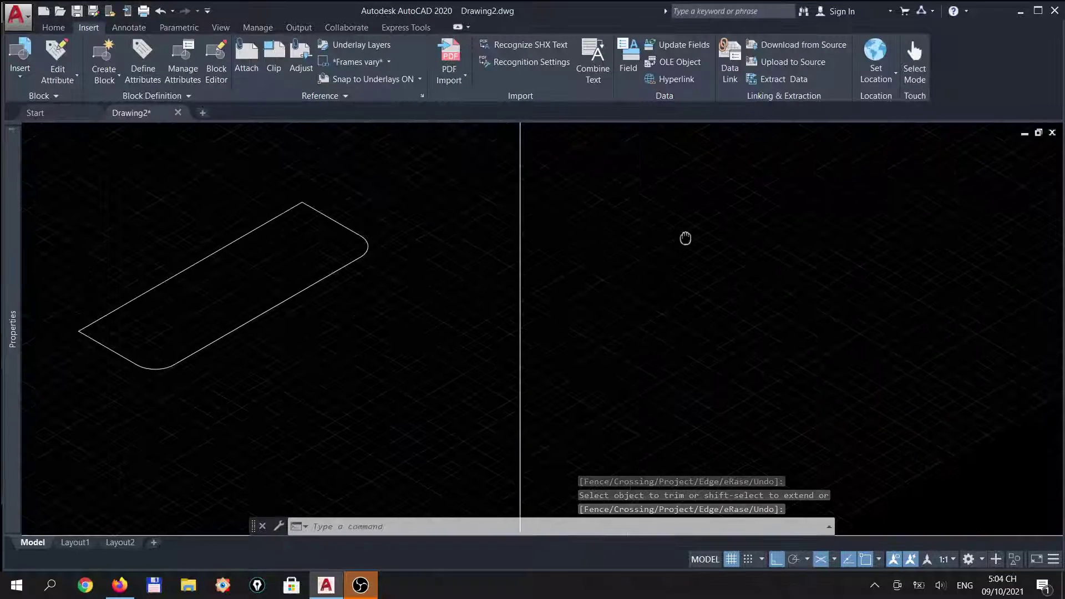
Make Isoplane Right the current drawing plane.
{"action": "scroll", "coordinate": [684, 238], "scroll_direction": "down", "scroll_amount": 2}
{"action": "scroll", "coordinate": [683, 427], "scroll_direction": "up", "scroll_amount": 6}
{"action": "scroll", "coordinate": [834, 527], "scroll_direction": "down", "scroll_amount": 3}
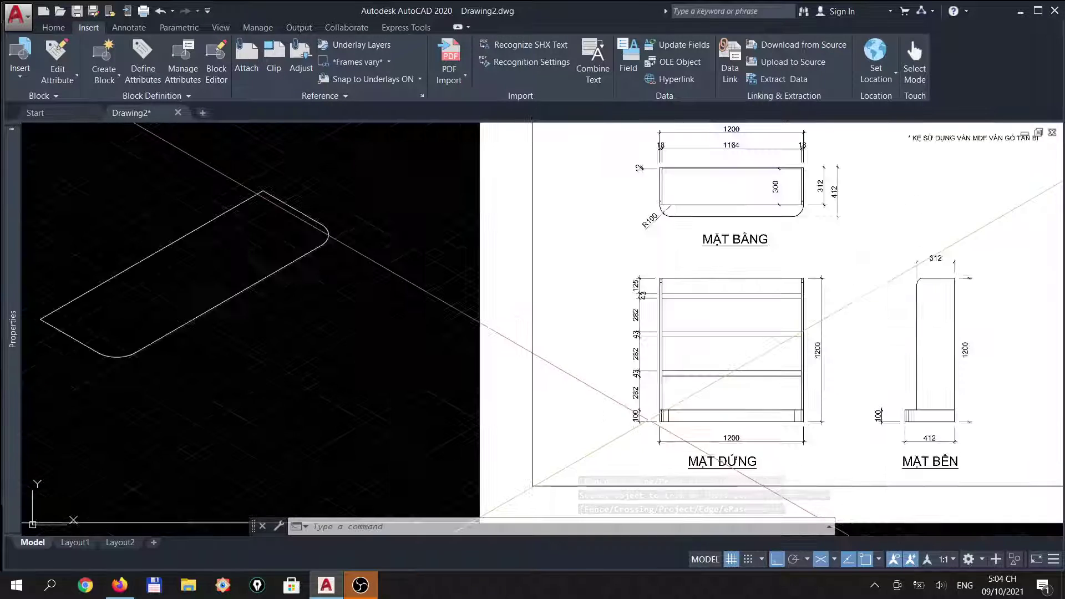
{"action": "scroll", "coordinate": [915, 511], "scroll_direction": "up", "scroll_amount": 2}
{"action": "scroll", "coordinate": [592, 427], "scroll_direction": "down", "scroll_amount": 3}
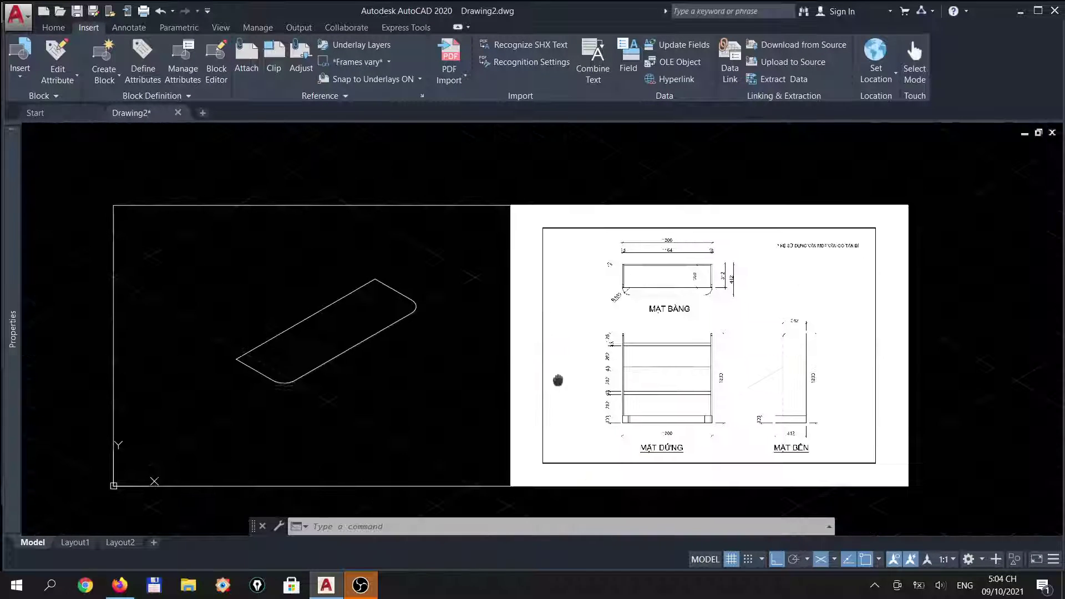
{"action": "scroll", "coordinate": [487, 344], "scroll_direction": "up", "scroll_amount": 3}
{"action": "scroll", "coordinate": [487, 344], "scroll_direction": "up", "scroll_amount": 2}
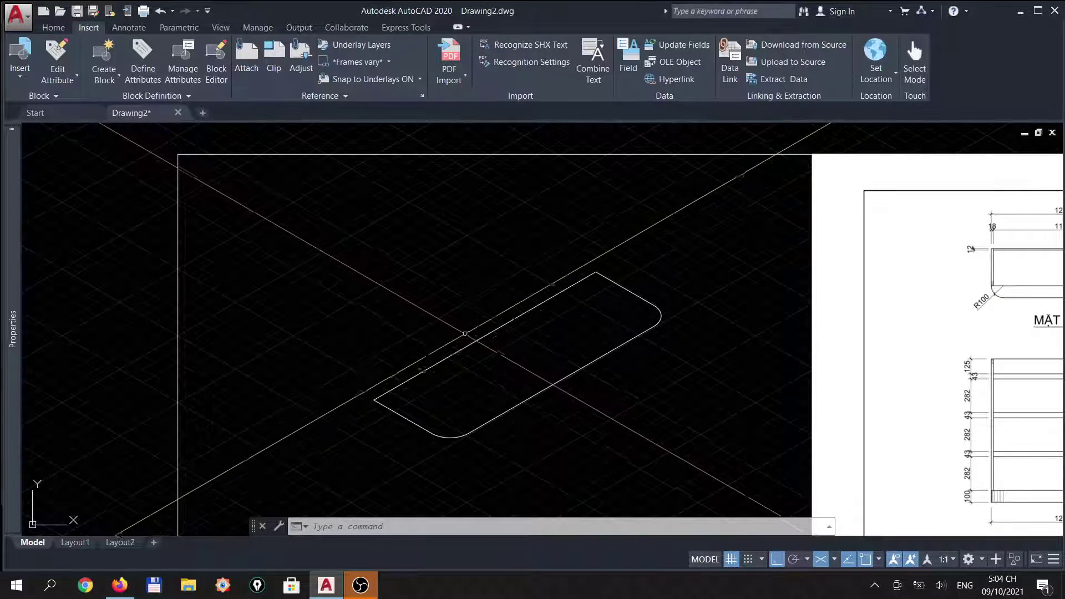
{"action": "key", "text": "F5"}
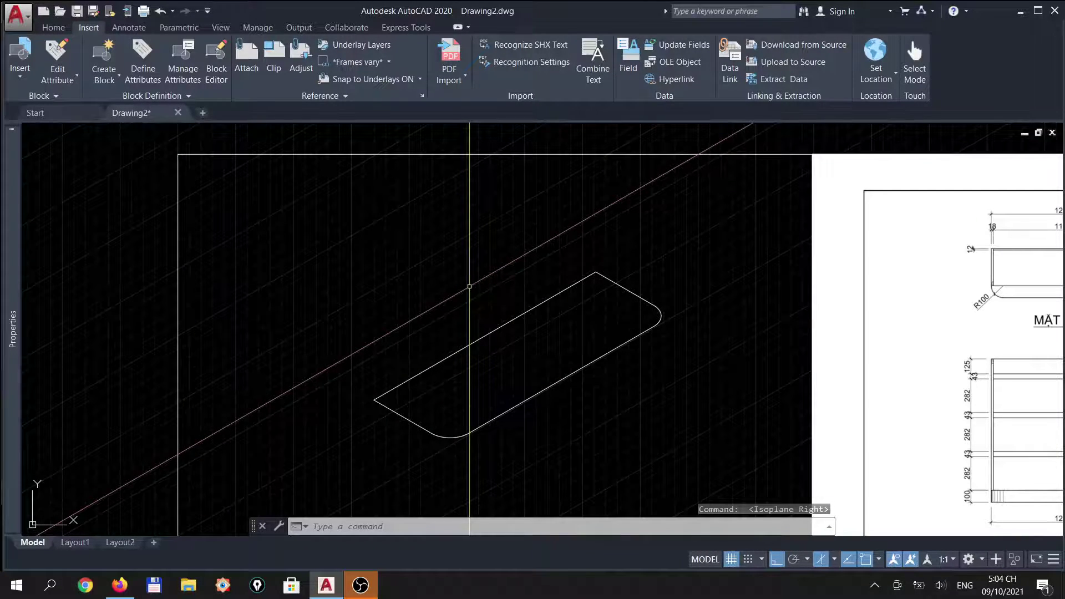
Copy the rounded outline 100 units vertically to form the top's thickness.
{"action": "type", "text": "cp"}
{"action": "left_click", "coordinate": [319, 227]}
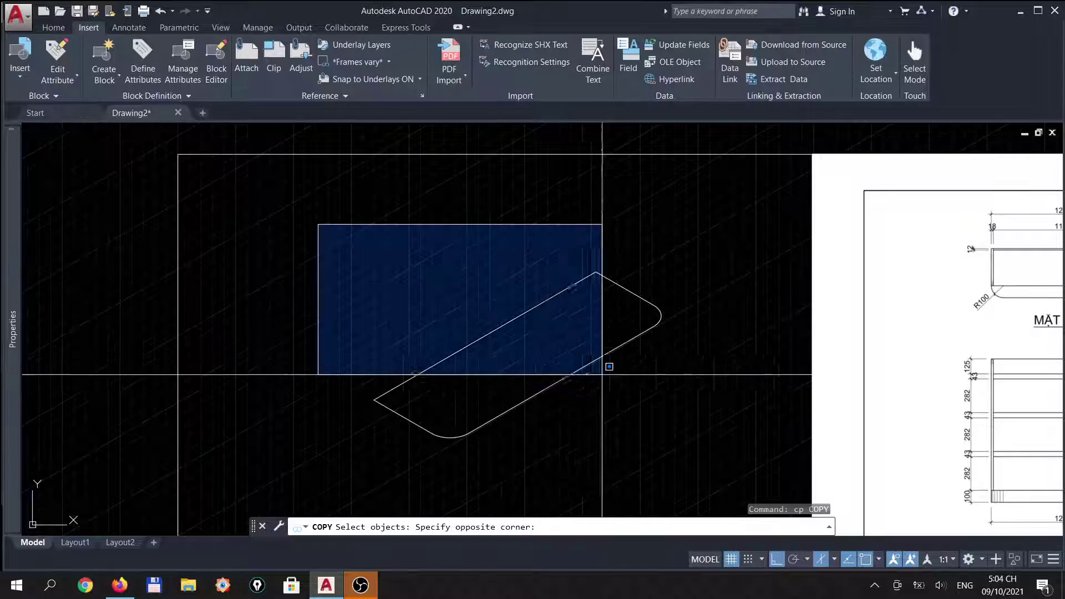
{"action": "left_click", "coordinate": [713, 475]}
{"action": "key", "text": "Return"}
{"action": "left_click", "coordinate": [706, 388]}
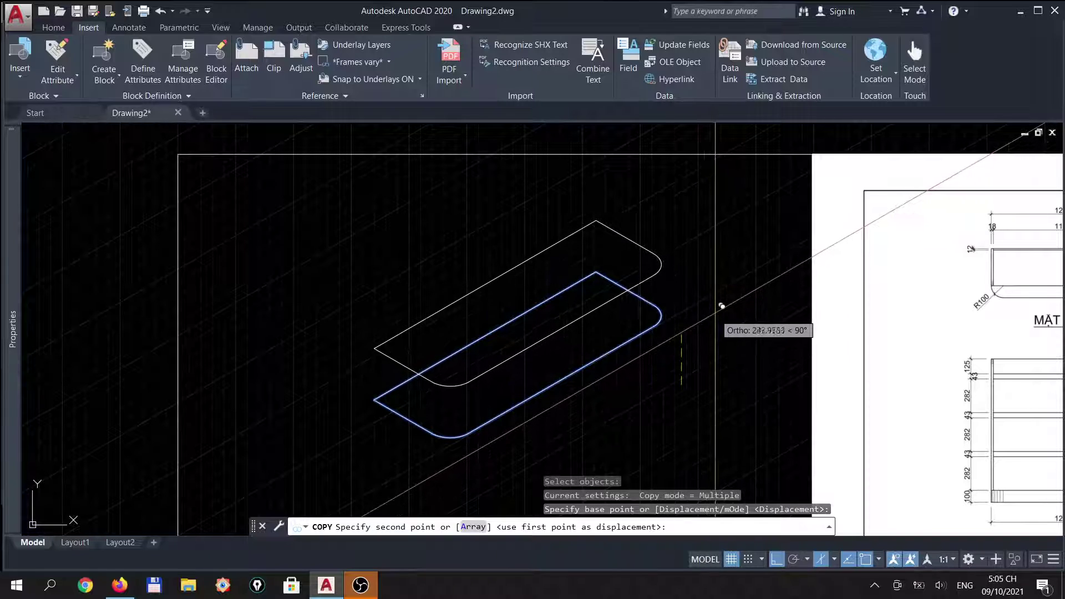
{"action": "type", "text": "100"}
{"action": "key", "text": "Return"}
{"action": "key", "text": "Return"}
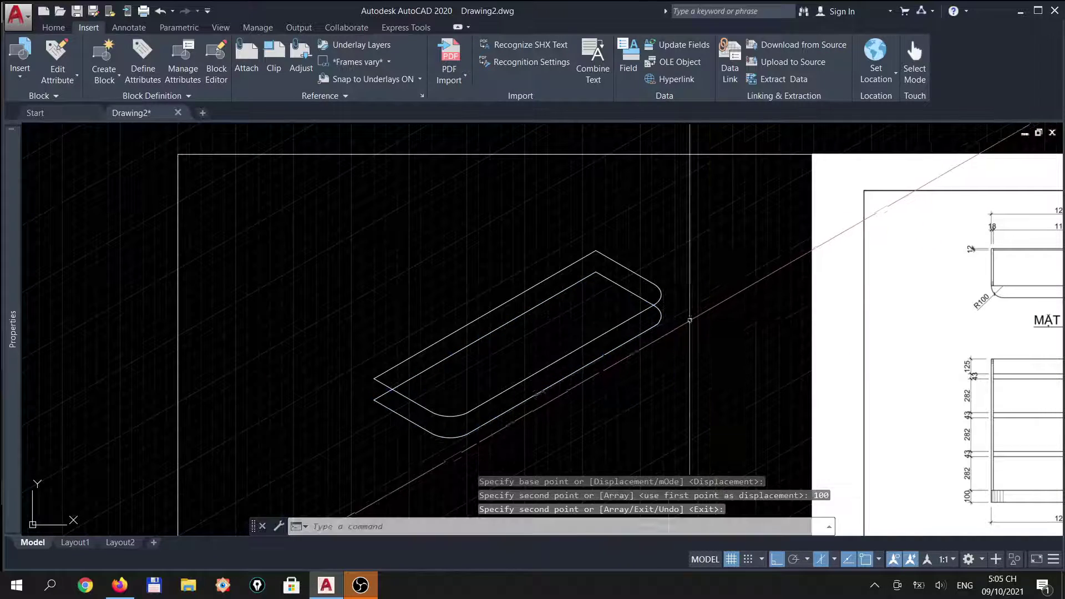
{"action": "type", "text": "l"}
{"action": "key", "text": "Return"}
{"action": "scroll", "coordinate": [458, 394], "scroll_direction": "up", "scroll_amount": 4}
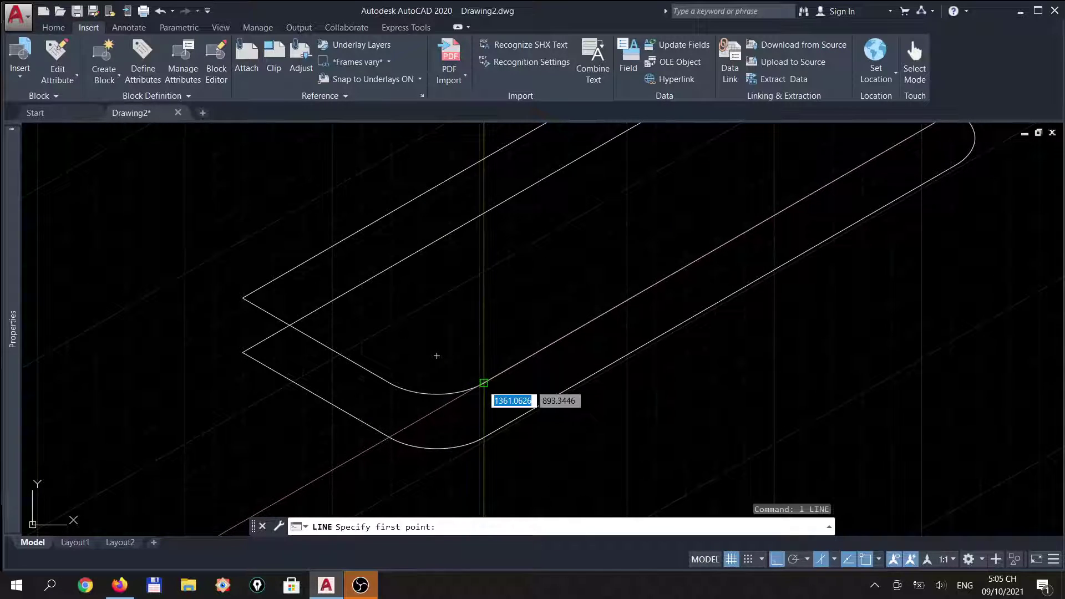
Draw vertical edges at the arc end and the right end, linking the upper and lower outlines.
{"action": "left_click", "coordinate": [482, 384]}
{"action": "left_click", "coordinate": [484, 438]}
{"action": "key", "text": "Return"}
{"action": "scroll", "coordinate": [443, 456], "scroll_direction": "down", "scroll_amount": 2}
{"action": "scroll", "coordinate": [610, 361], "scroll_direction": "down", "scroll_amount": 2}
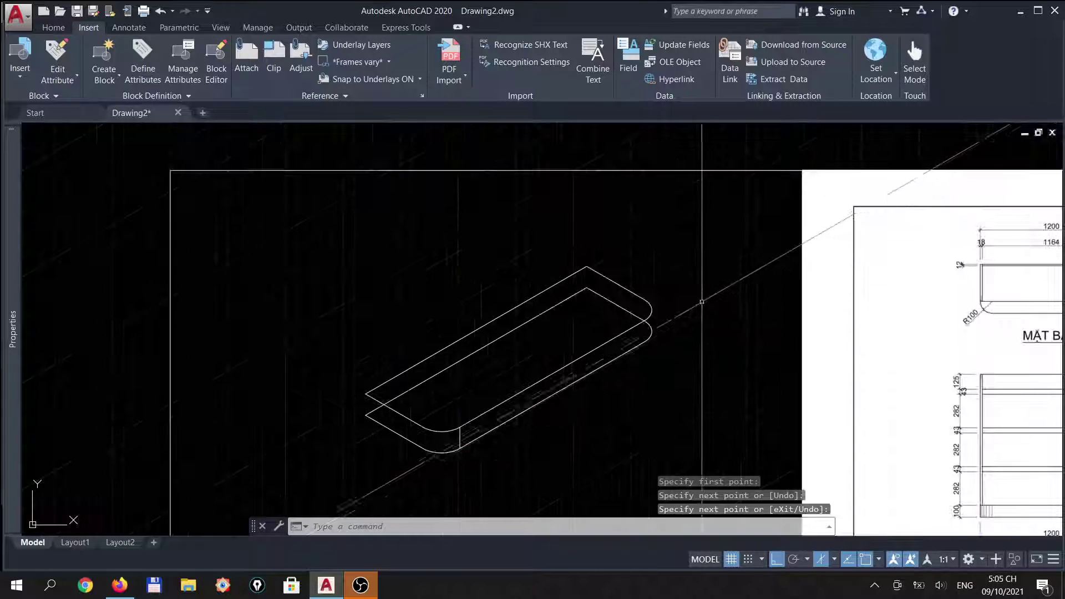
{"action": "scroll", "coordinate": [627, 377], "scroll_direction": "up", "scroll_amount": 5}
{"action": "key", "text": "Return"}
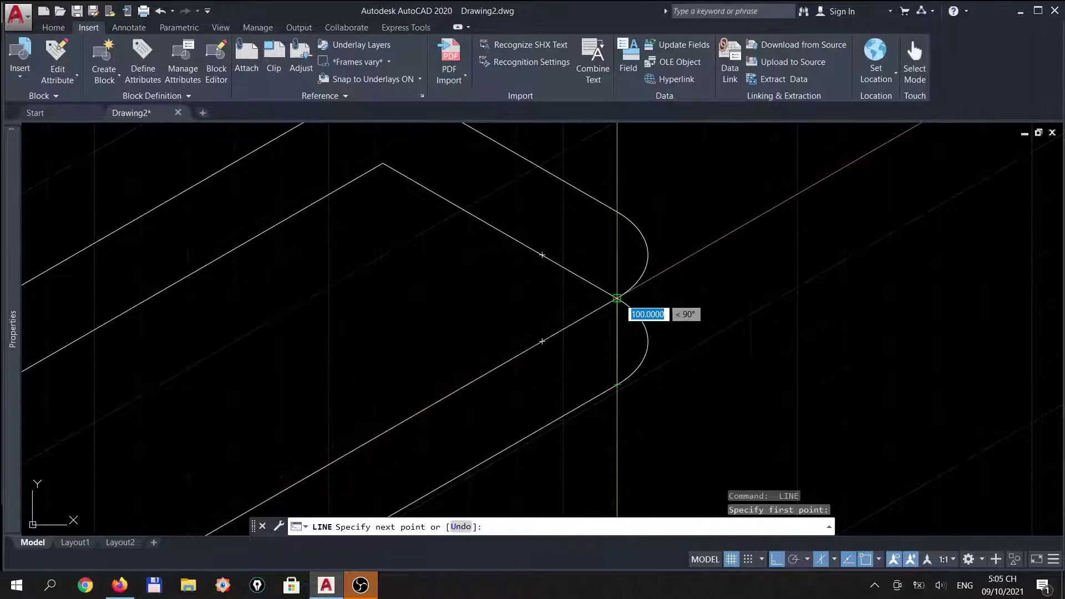
{"action": "left_click", "coordinate": [617, 298]}
{"action": "key", "text": "Return"}
{"action": "key", "text": "Return"}
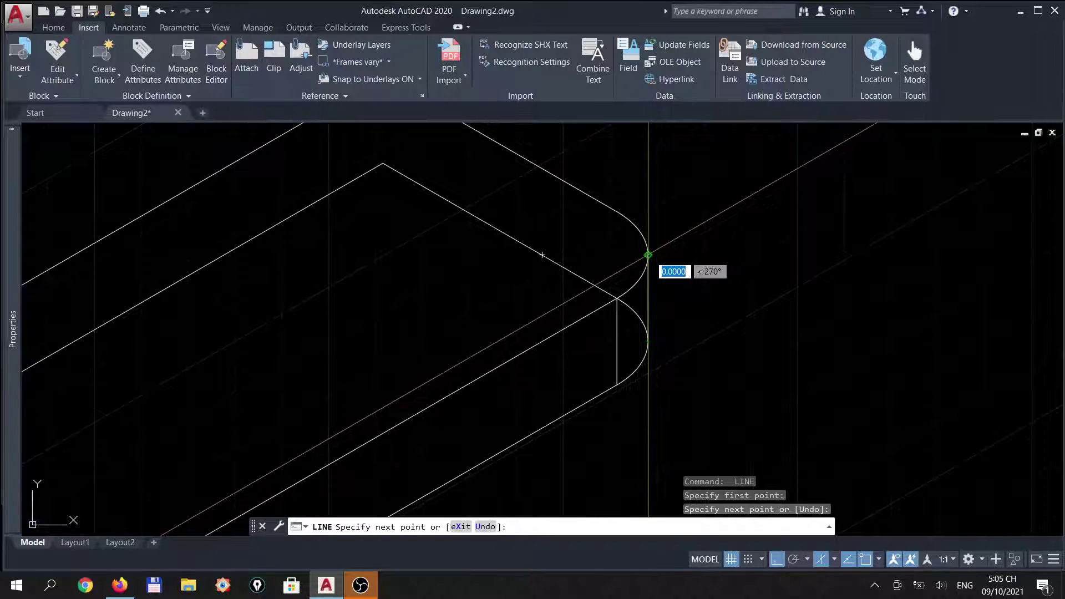
{"action": "key", "text": "Escape"}
{"action": "scroll", "coordinate": [482, 299], "scroll_direction": "down", "scroll_amount": 5}
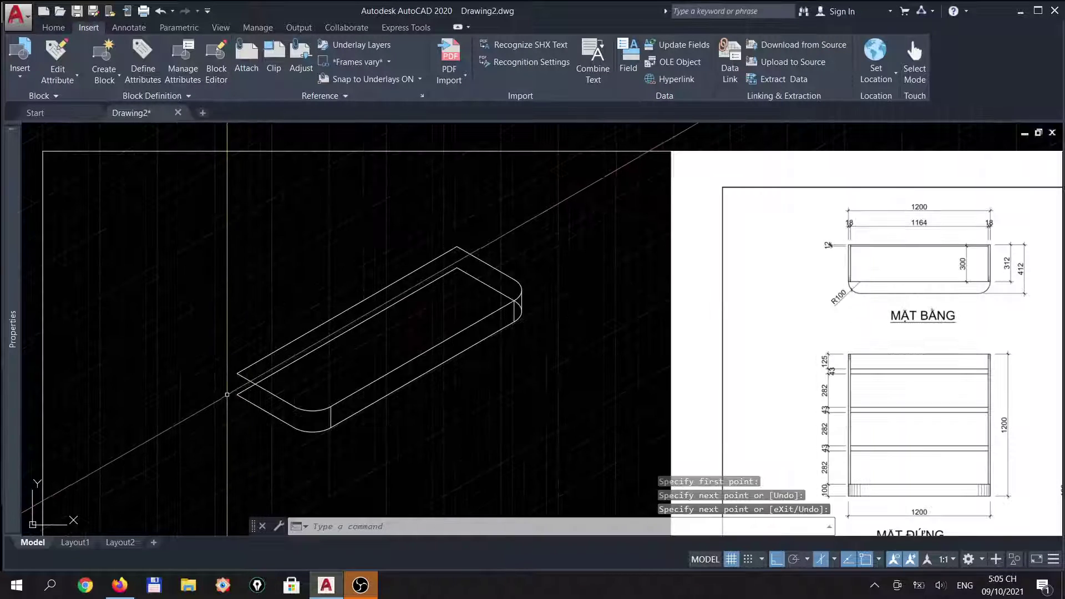
{"action": "scroll", "coordinate": [227, 394], "scroll_direction": "up", "scroll_amount": 2}
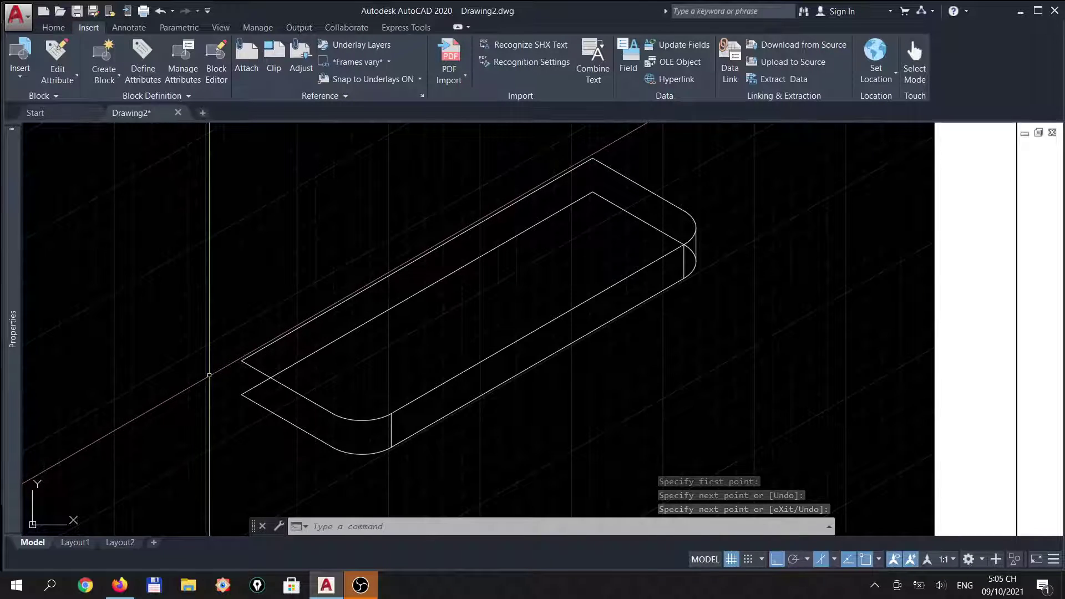
On the left isometric plane, draw the slab's left vertical edge and front rounded-corner edge.
{"action": "key", "text": "F5"}
{"action": "type", "text": "l"}
{"action": "key", "text": "Return"}
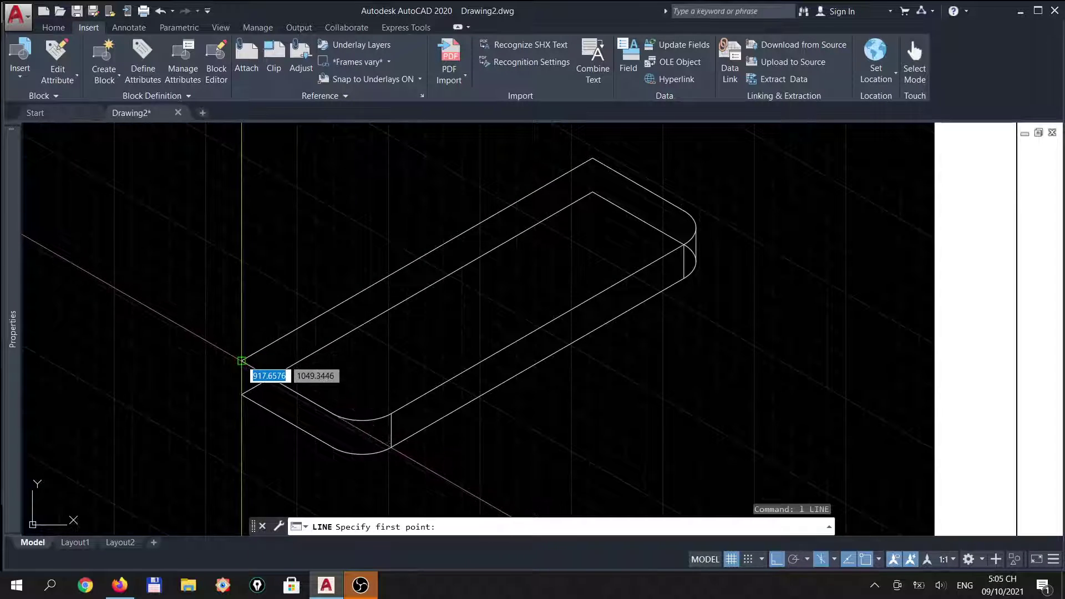
{"action": "left_click", "coordinate": [242, 361]}
{"action": "key", "text": "Return"}
{"action": "key", "text": "Return"}
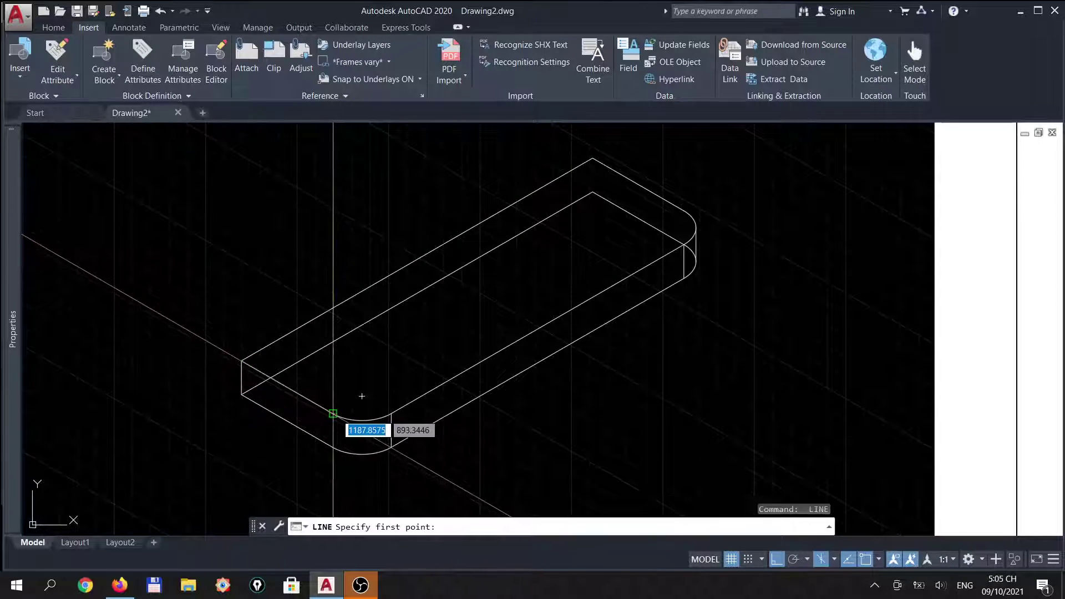
{"action": "left_click", "coordinate": [333, 413]}
{"action": "left_click", "coordinate": [333, 446]}
{"action": "key", "text": "Return"}
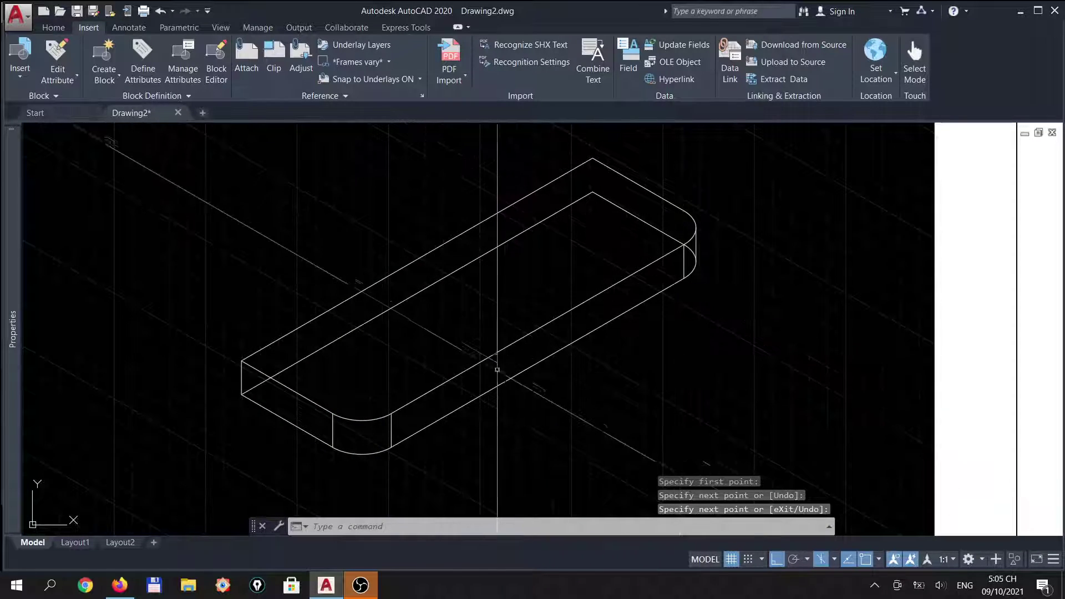
{"action": "scroll", "coordinate": [555, 305], "scroll_direction": "down", "scroll_amount": 2}
{"action": "scroll", "coordinate": [508, 277], "scroll_direction": "up", "scroll_amount": 2}
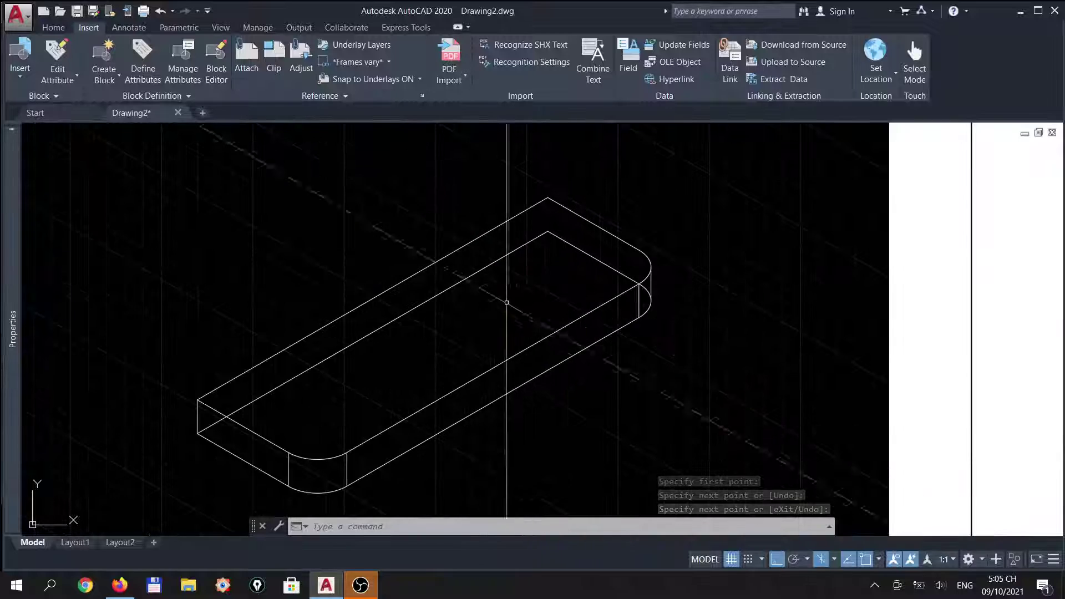
Erase the lower outline's hidden back edges.
{"action": "left_click", "coordinate": [558, 271]}
{"action": "left_click", "coordinate": [547, 231]}
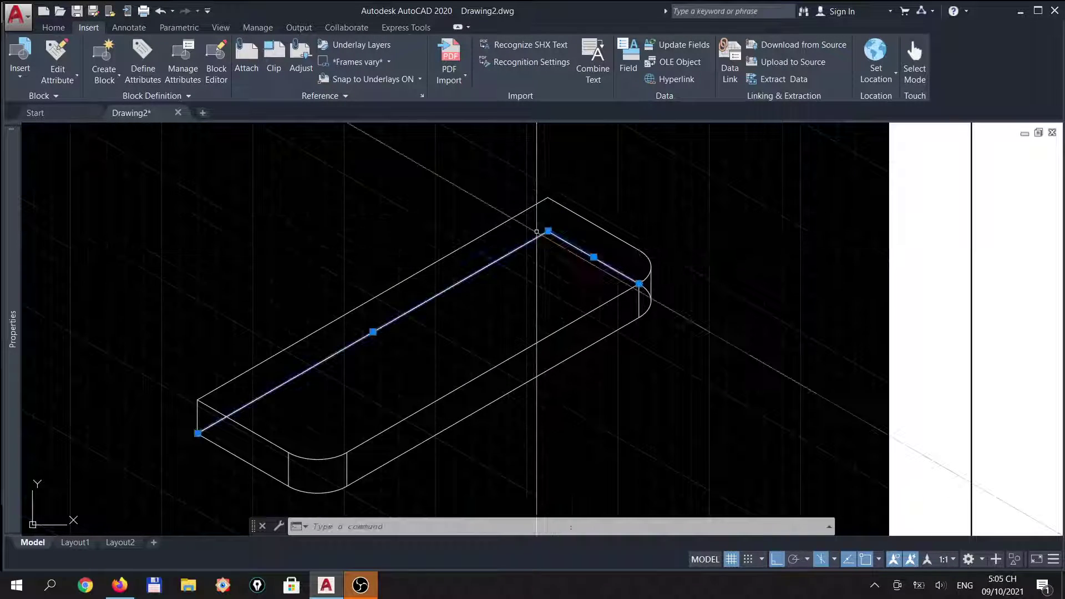
{"action": "key", "text": "Delete"}
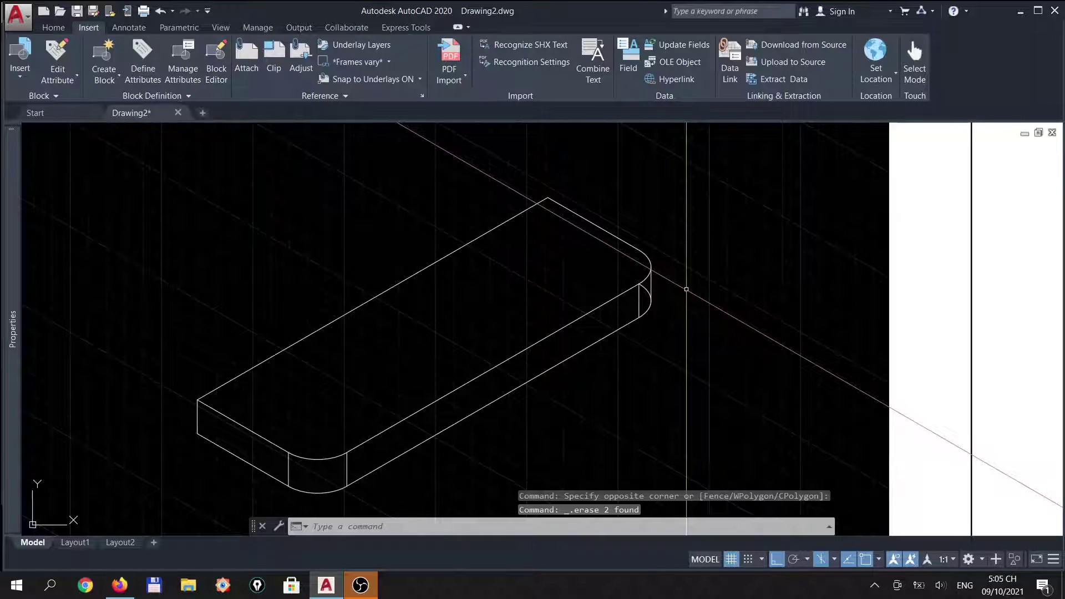
Trim the hidden line piece at the right end against the right vertical edge.
{"action": "type", "text": "tr"}
{"action": "key", "text": "Return"}
{"action": "scroll", "coordinate": [653, 295], "scroll_direction": "up", "scroll_amount": 2}
{"action": "left_click", "coordinate": [648, 284]}
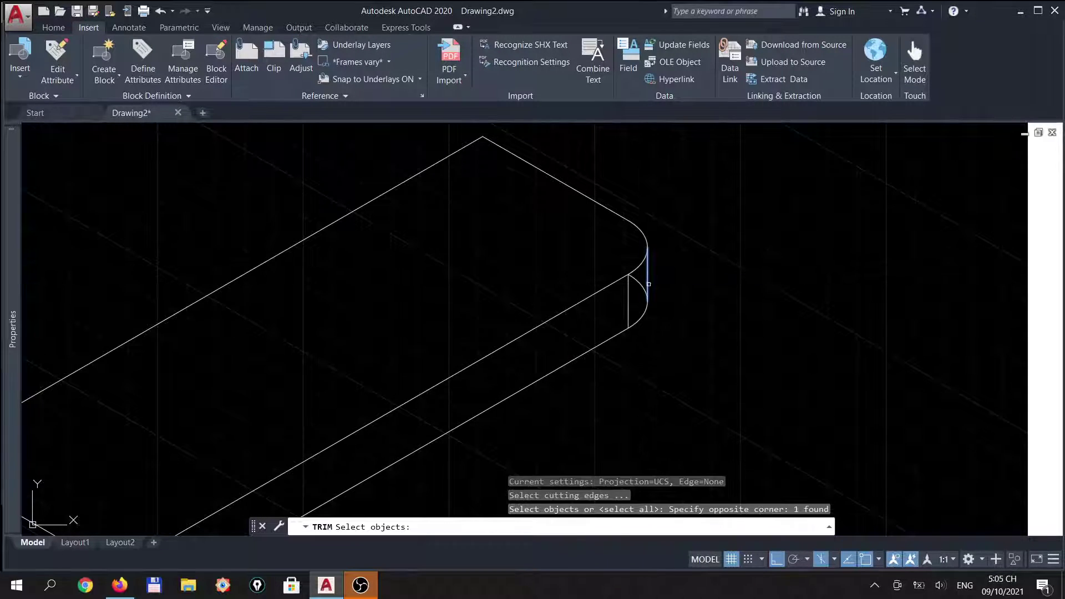
{"action": "left_click", "coordinate": [636, 280]}
{"action": "scroll", "coordinate": [721, 241], "scroll_direction": "down", "scroll_amount": 4}
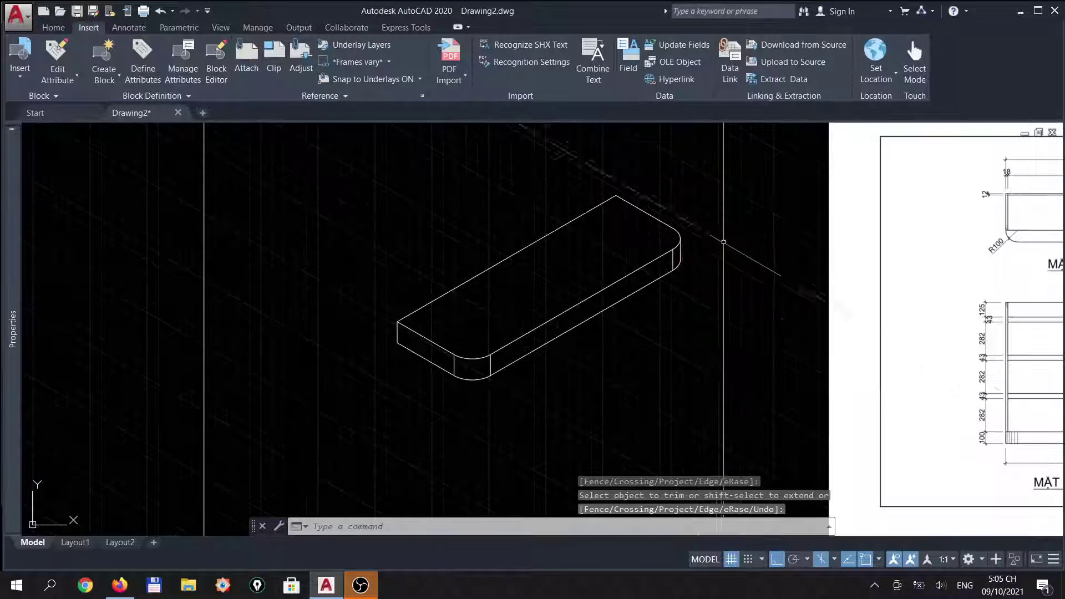
{"action": "middle_click_drag", "start_coordinate": [721, 221], "coordinate": [625, 318]}
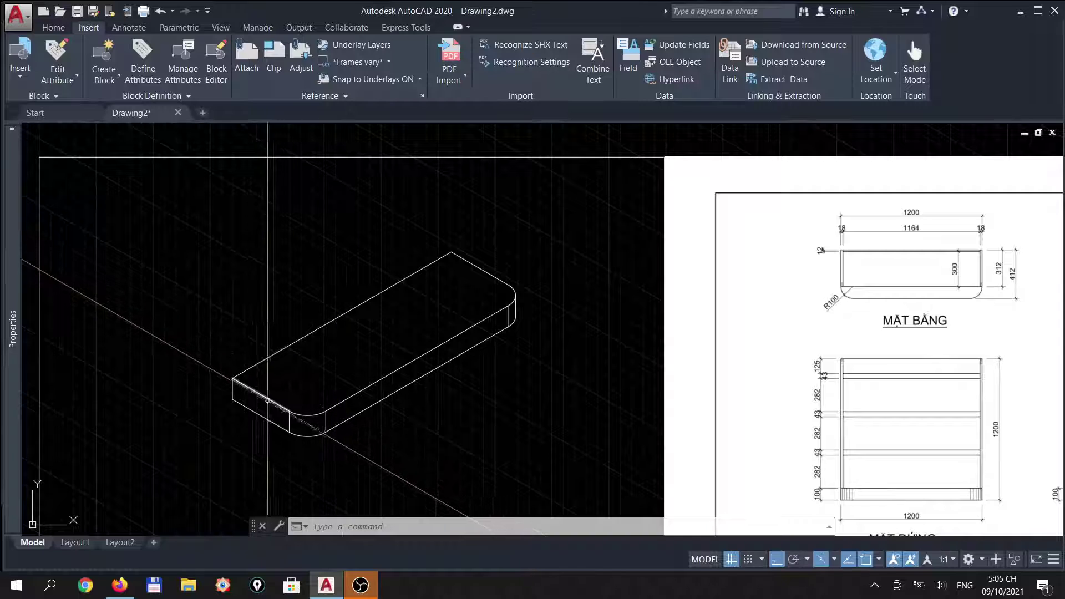
Copy the front-corner vertical edge to twelve evenly spaced points along the left corner arc.
{"action": "scroll", "coordinate": [301, 414], "scroll_direction": "up", "scroll_amount": 4}
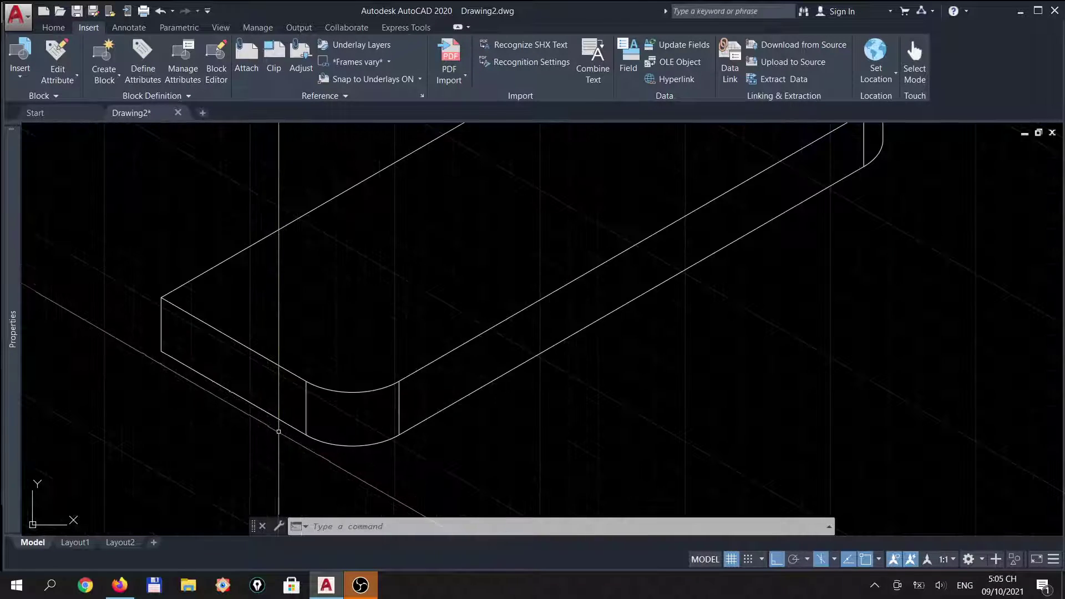
{"action": "scroll", "coordinate": [333, 413], "scroll_direction": "up", "scroll_amount": 4}
{"action": "type", "text": "c"}
{"action": "key", "text": "Return"}
{"action": "left_click", "coordinate": [319, 405]}
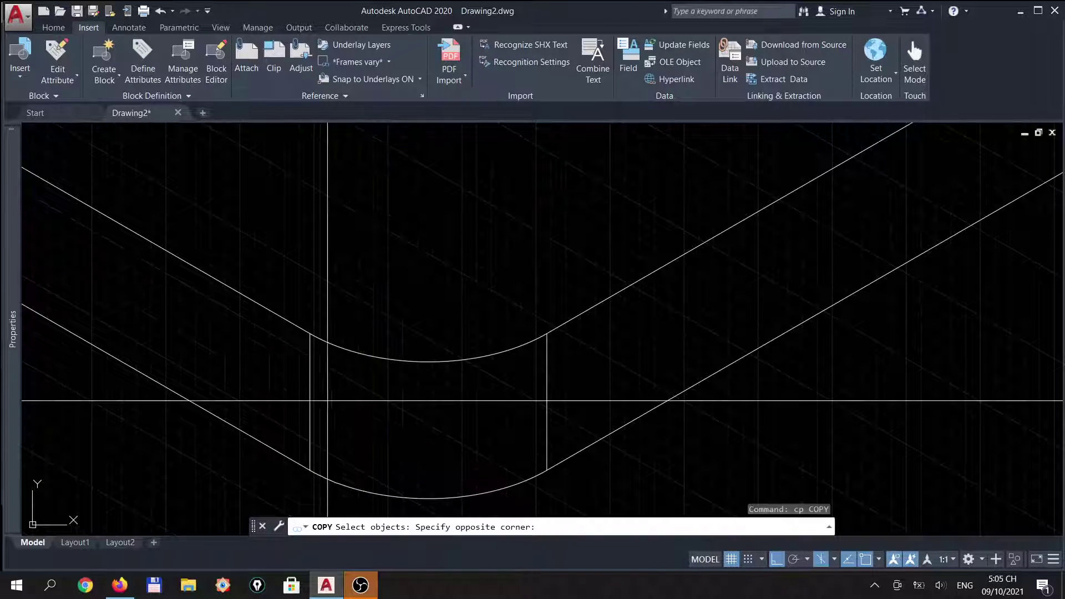
{"action": "key", "text": "Return"}
{"action": "left_click", "coordinate": [309, 334]}
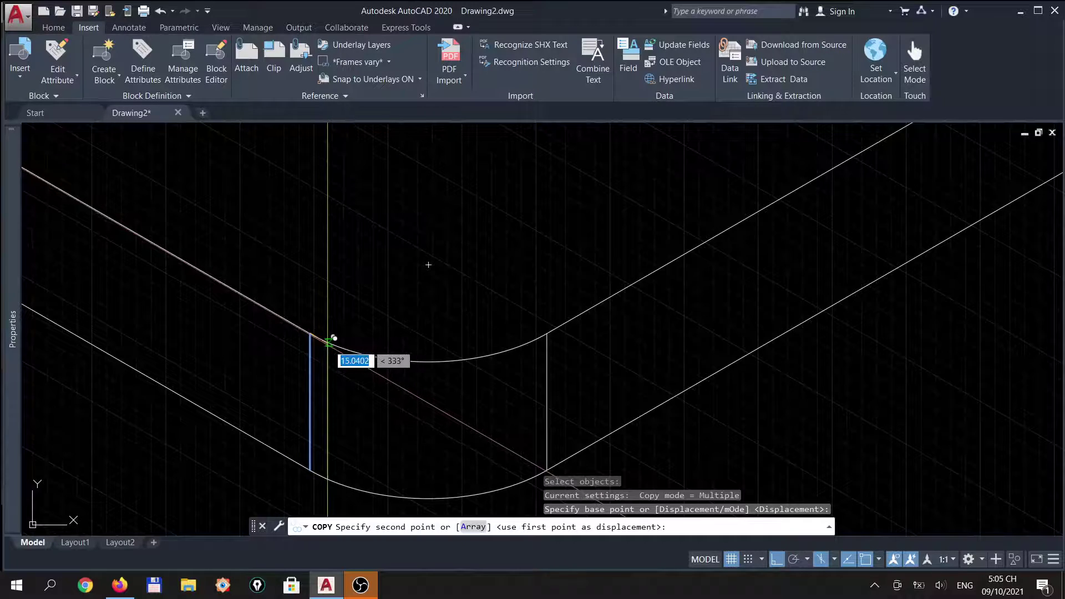
{"action": "left_click", "coordinate": [329, 343]}
{"action": "left_click", "coordinate": [348, 350]}
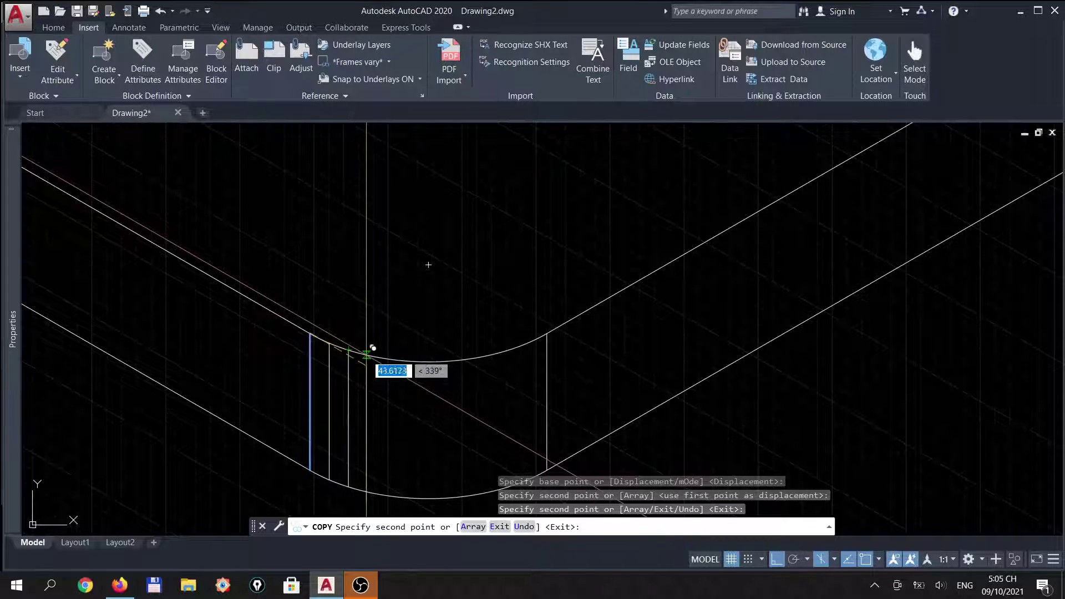
{"action": "left_click", "coordinate": [367, 364]}
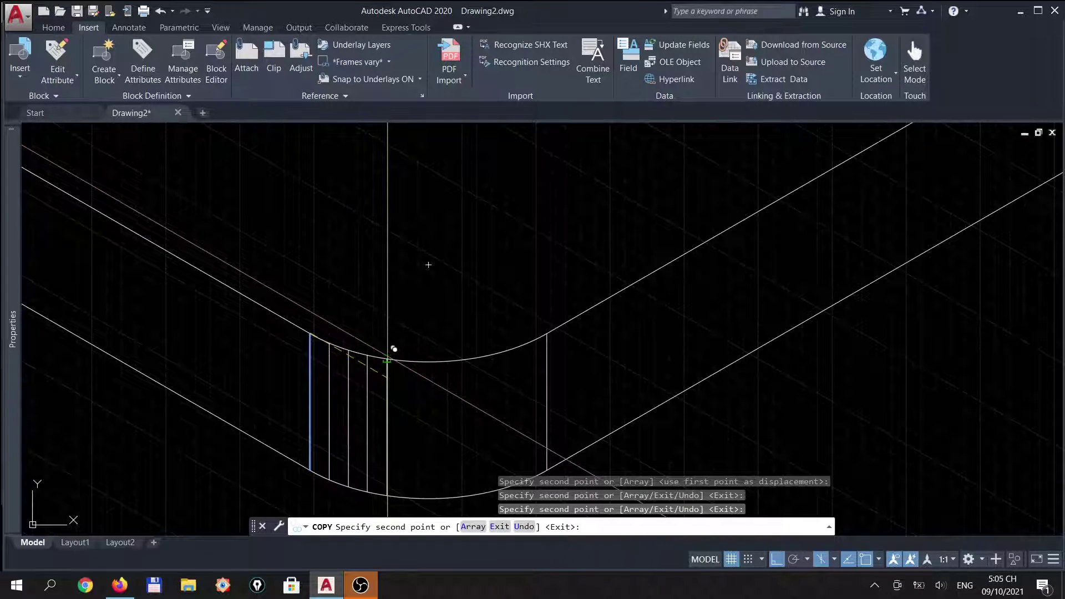
{"action": "left_click", "coordinate": [387, 361]}
{"action": "left_click", "coordinate": [406, 360]}
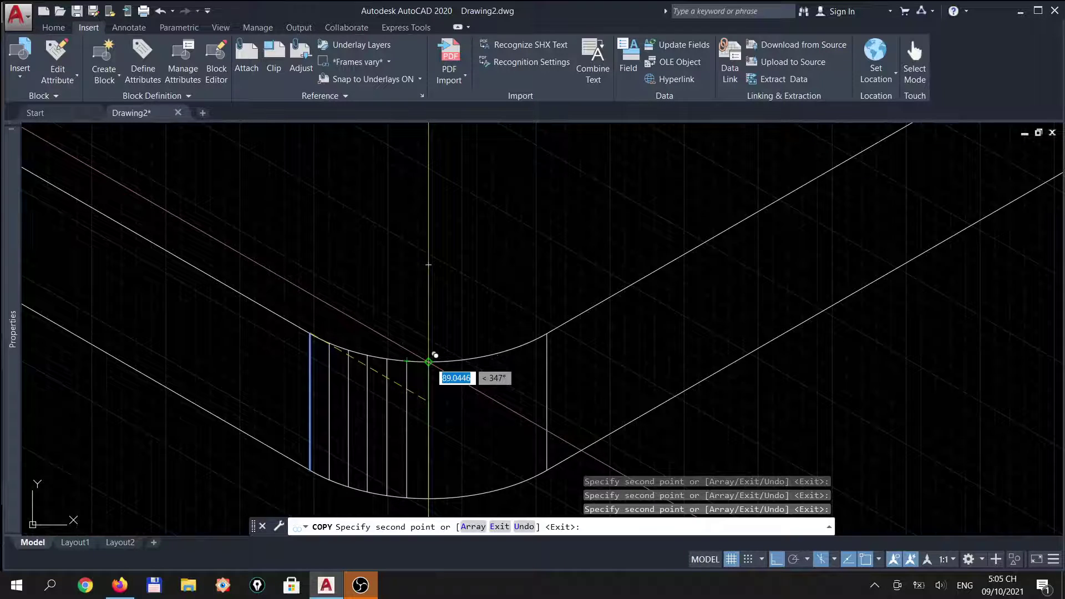
{"action": "left_click", "coordinate": [429, 361]}
{"action": "left_click", "coordinate": [449, 360]}
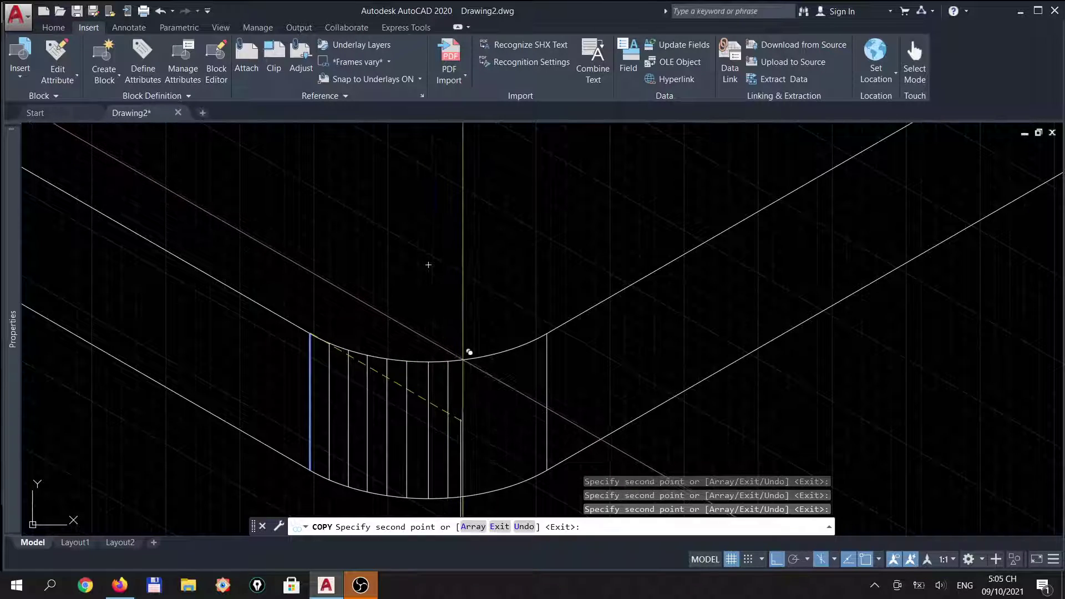
{"action": "left_click", "coordinate": [466, 358]}
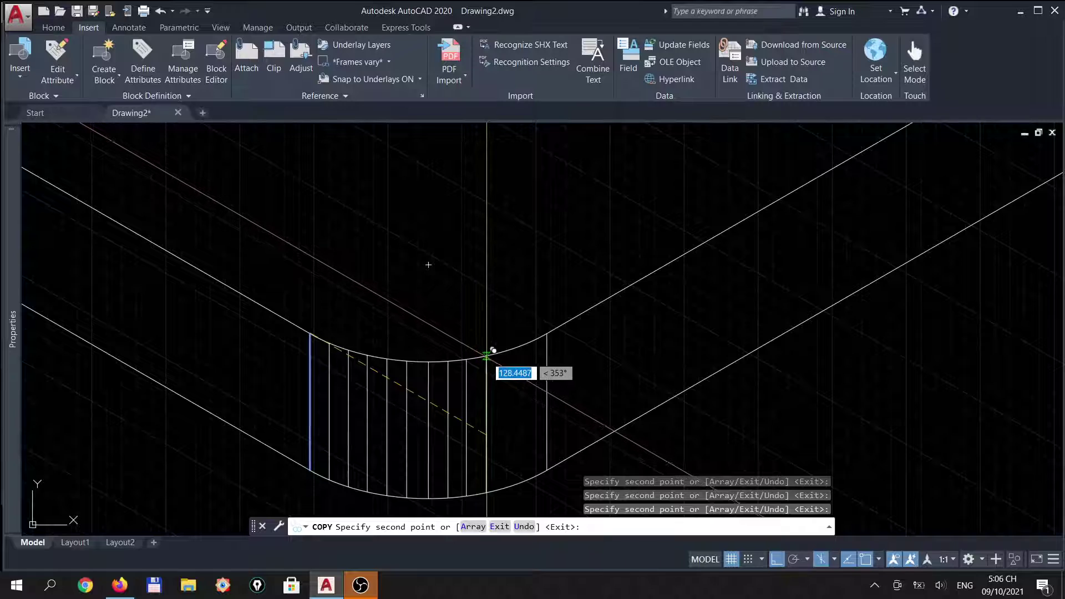
{"action": "left_click", "coordinate": [487, 355]}
{"action": "left_click", "coordinate": [503, 351]}
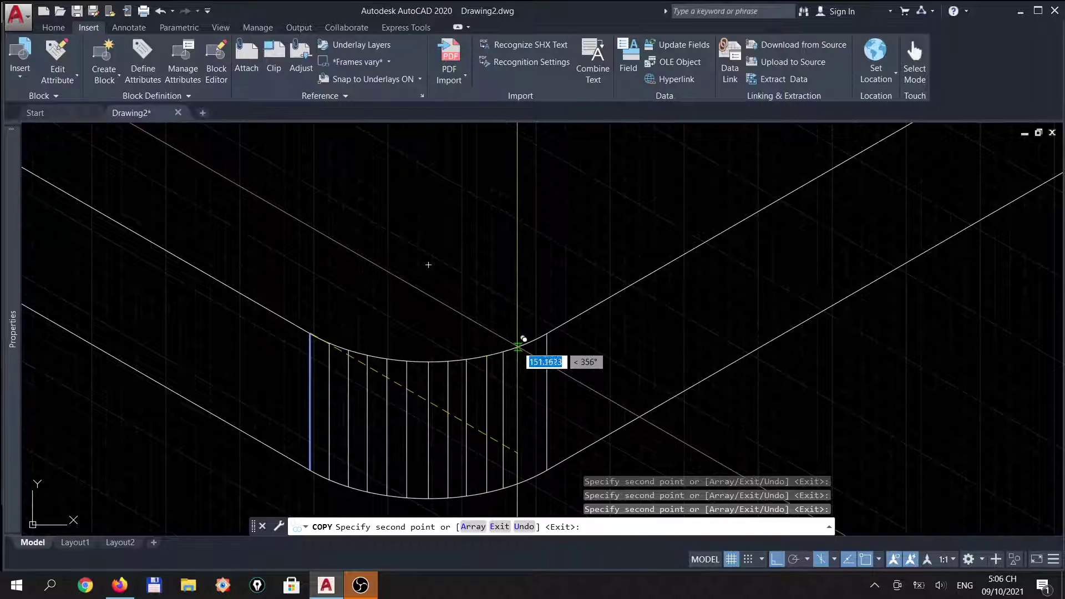
{"action": "left_click", "coordinate": [519, 347]}
{"action": "left_click", "coordinate": [533, 341]}
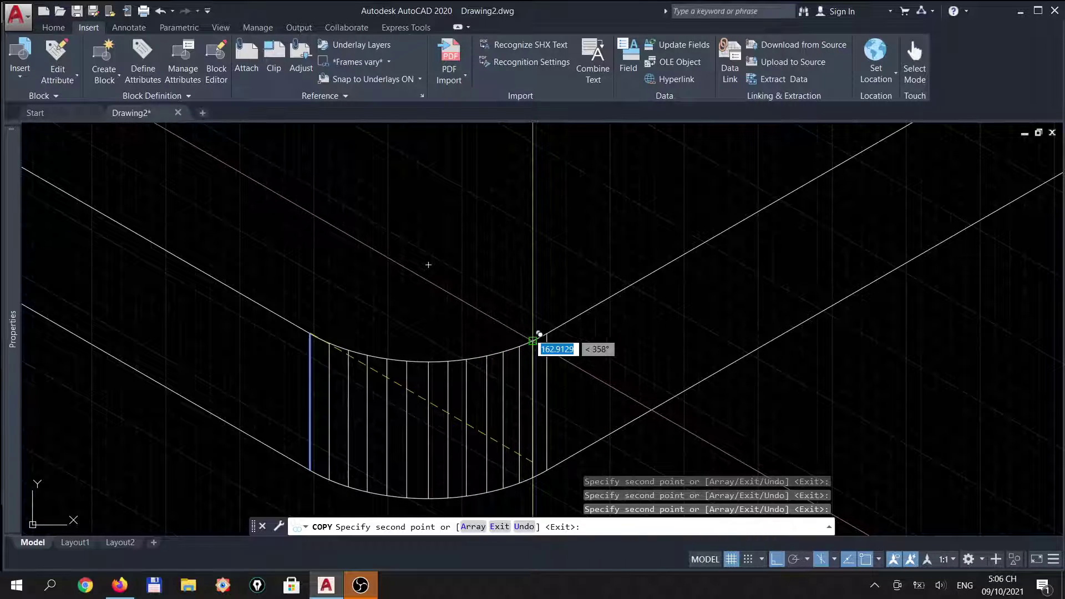
{"action": "key", "text": "Return"}
Start a second COPY (cp) for shading the right corner.
{"action": "scroll", "coordinate": [407, 299], "scroll_direction": "down", "scroll_amount": 5}
{"action": "scroll", "coordinate": [407, 310], "scroll_direction": "down", "scroll_amount": 2}
{"action": "scroll", "coordinate": [693, 200], "scroll_direction": "up", "scroll_amount": 8}
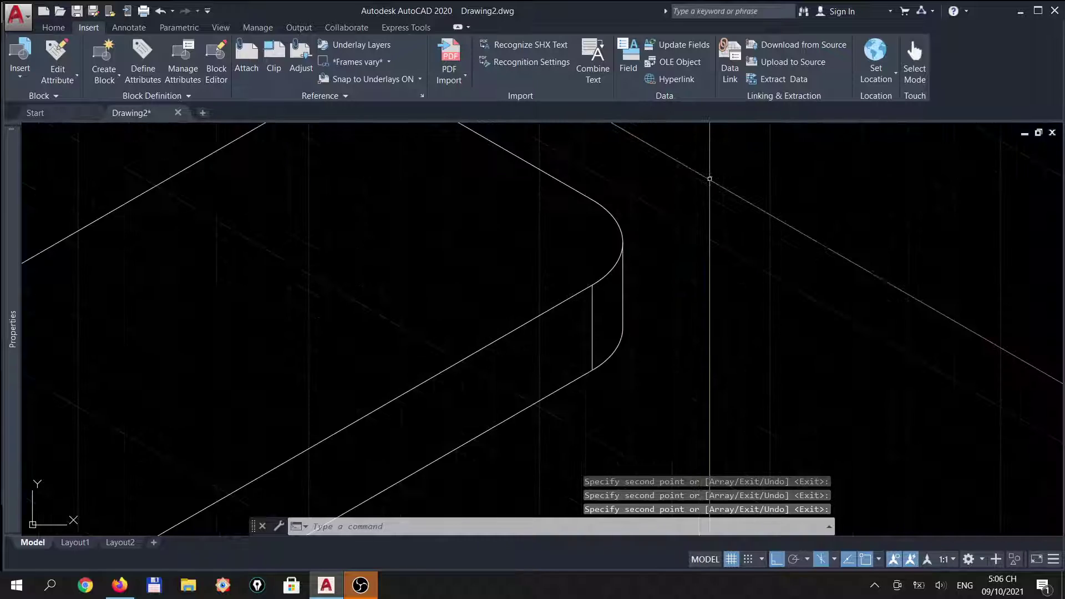
{"action": "scroll", "coordinate": [636, 266], "scroll_direction": "up", "scroll_amount": 3}
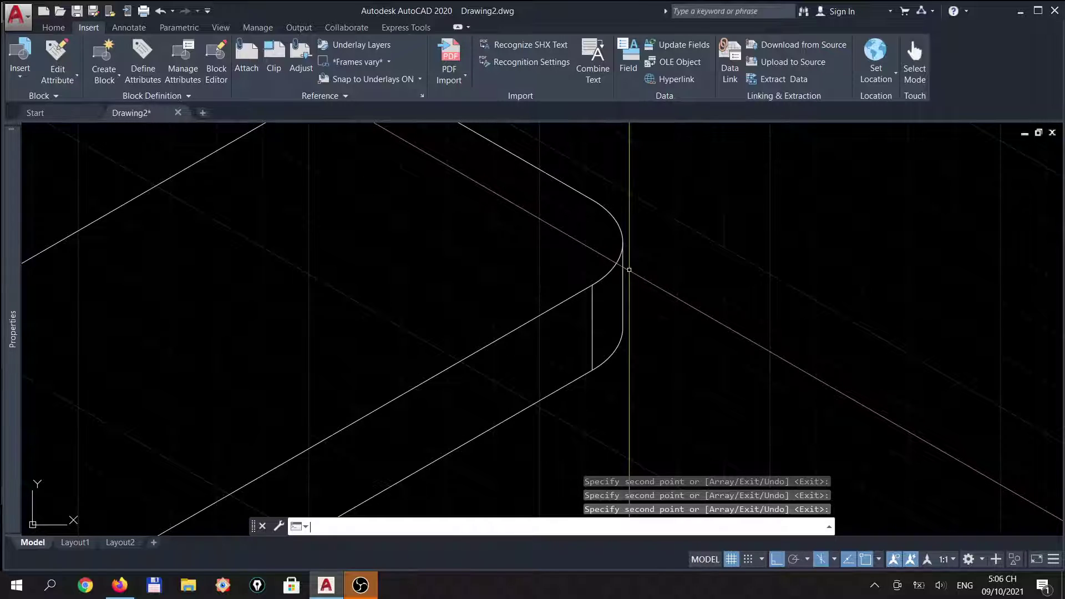
{"action": "type", "text": "cp"}
{"action": "key", "text": "Return"}
{"action": "scroll", "coordinate": [543, 344], "scroll_direction": "up", "scroll_amount": 5}
Copy the right-corner vertical line to seven points up the right corner's curve.
{"action": "scroll", "coordinate": [617, 358], "scroll_direction": "down", "scroll_amount": 2}
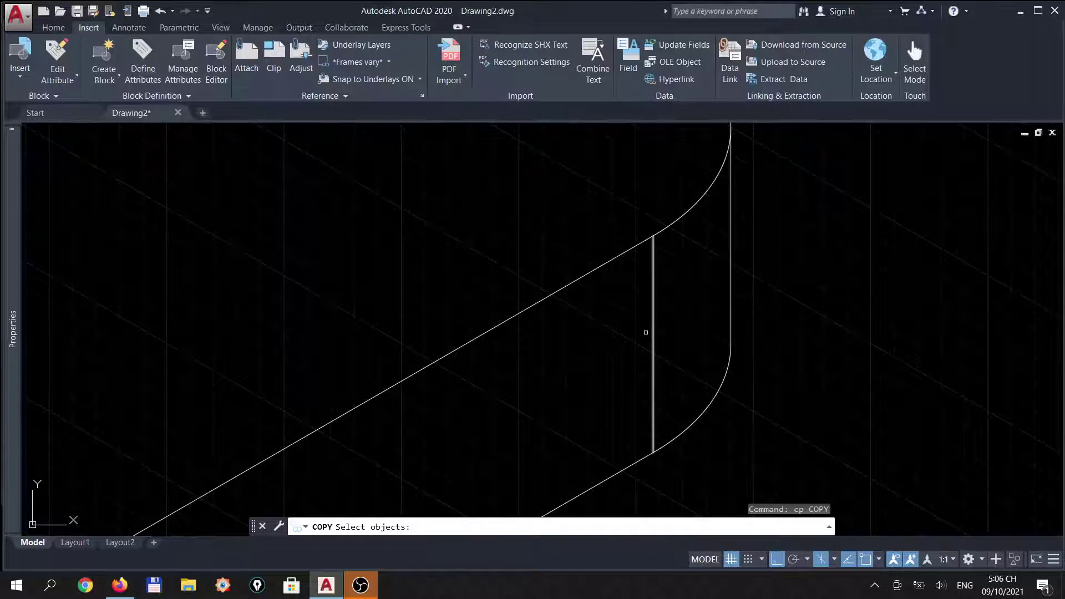
{"action": "left_click", "coordinate": [646, 332]}
{"action": "left_click", "coordinate": [638, 332]}
{"action": "scroll", "coordinate": [667, 212], "scroll_direction": "up", "scroll_amount": 2}
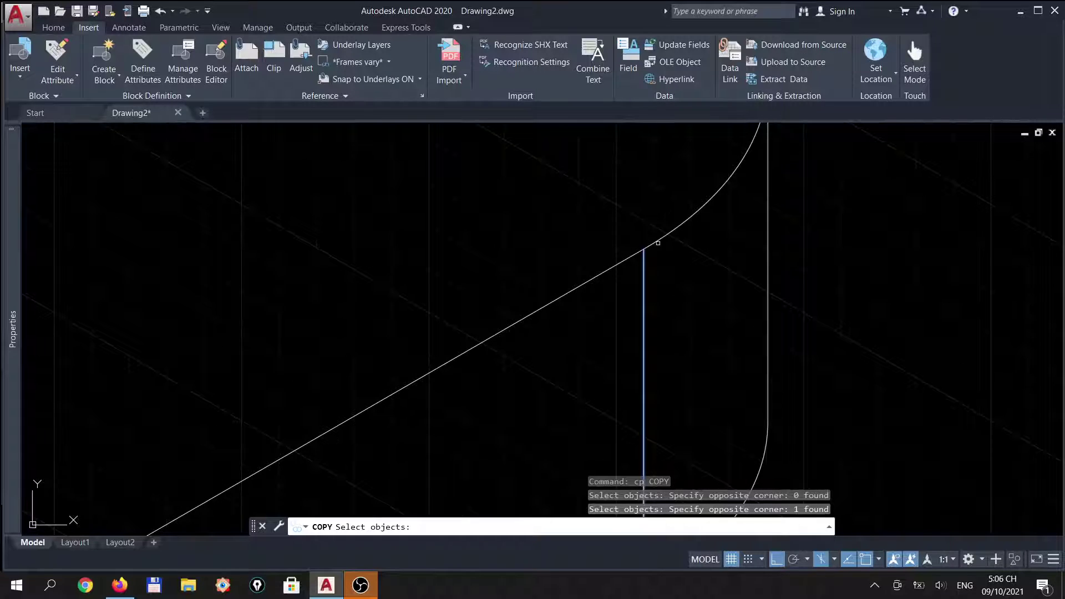
{"action": "key", "text": "Return"}
{"action": "left_click", "coordinate": [644, 249]}
{"action": "left_click", "coordinate": [670, 235]}
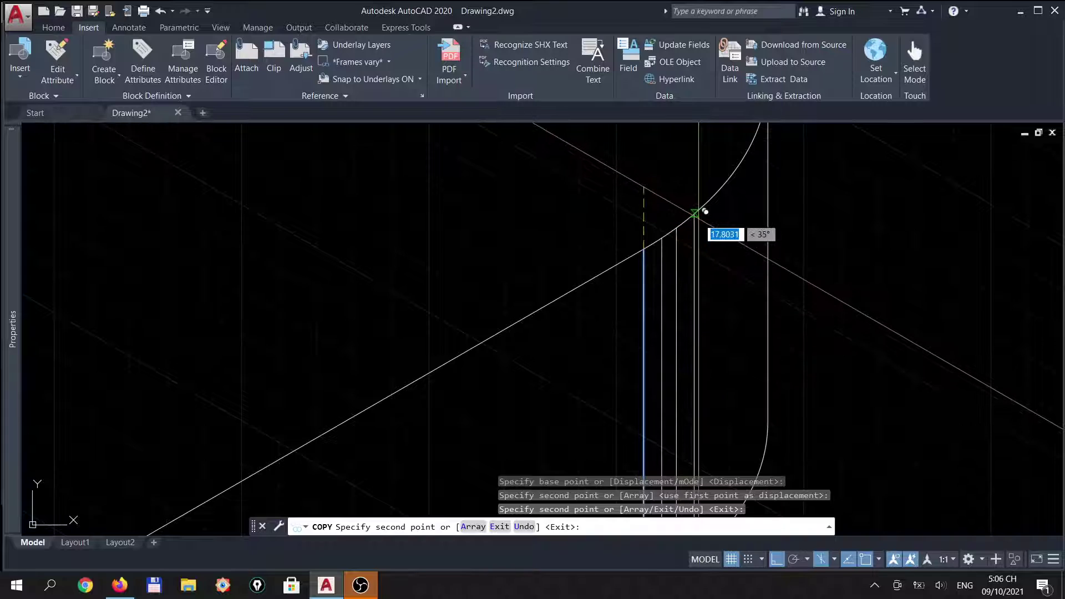
{"action": "left_click", "coordinate": [696, 214]}
{"action": "left_click", "coordinate": [715, 195]}
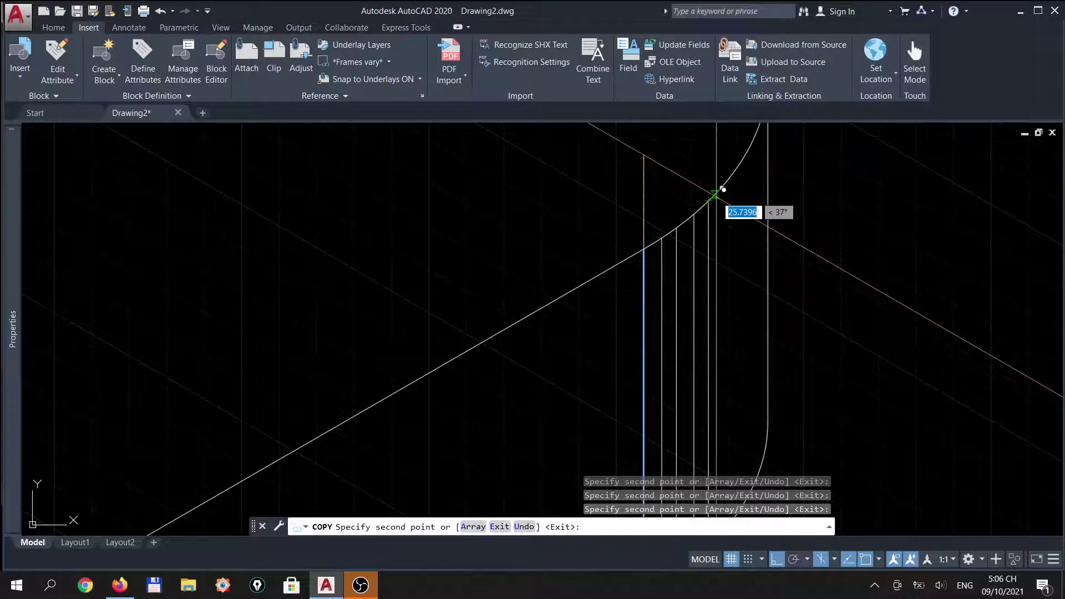
{"action": "left_click", "coordinate": [730, 179]}
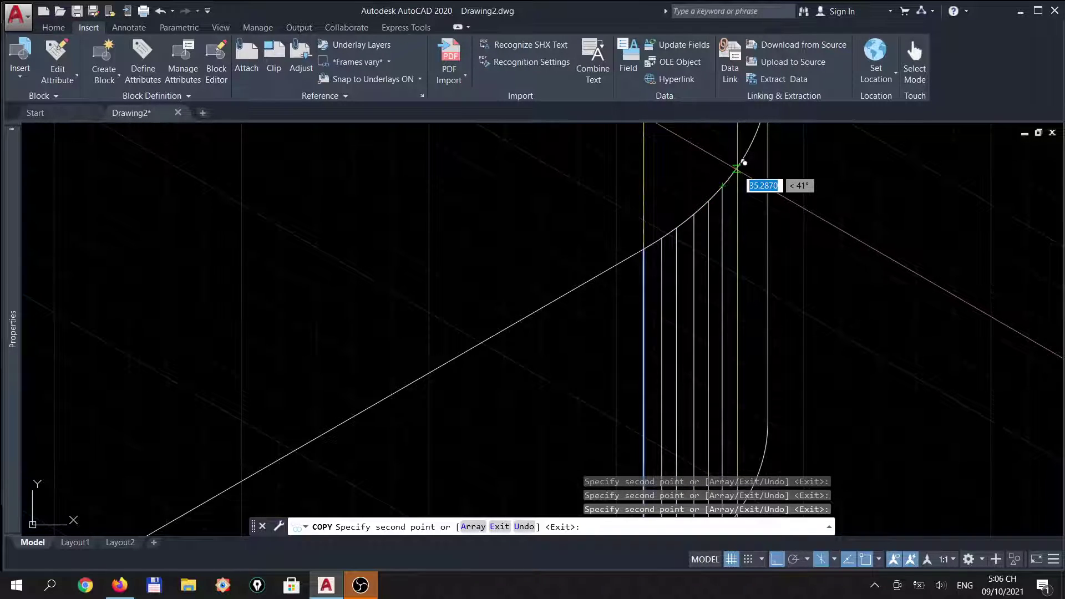
{"action": "left_click", "coordinate": [744, 164]}
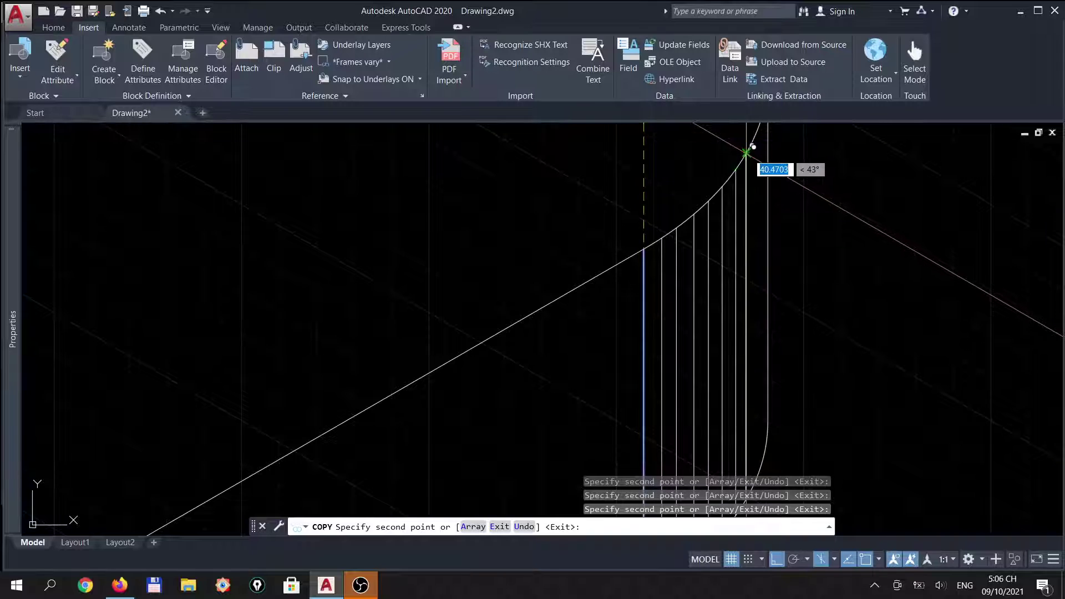
{"action": "left_click", "coordinate": [753, 147]}
{"action": "scroll", "coordinate": [755, 141], "scroll_direction": "up", "scroll_amount": 4}
{"action": "scroll", "coordinate": [752, 150], "scroll_direction": "down", "scroll_amount": 2}
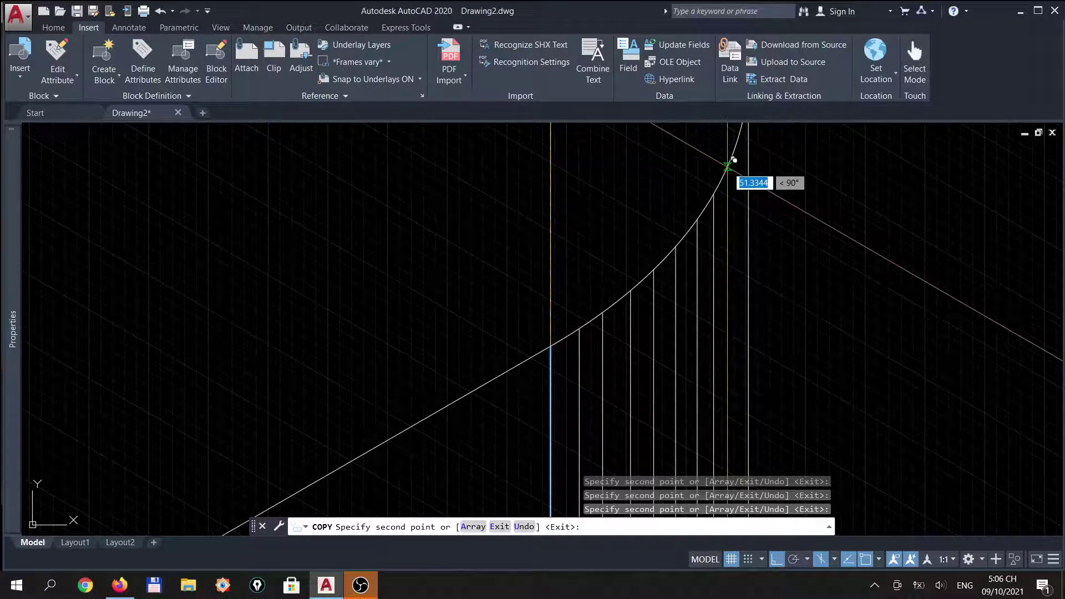
{"action": "left_click", "coordinate": [733, 165]}
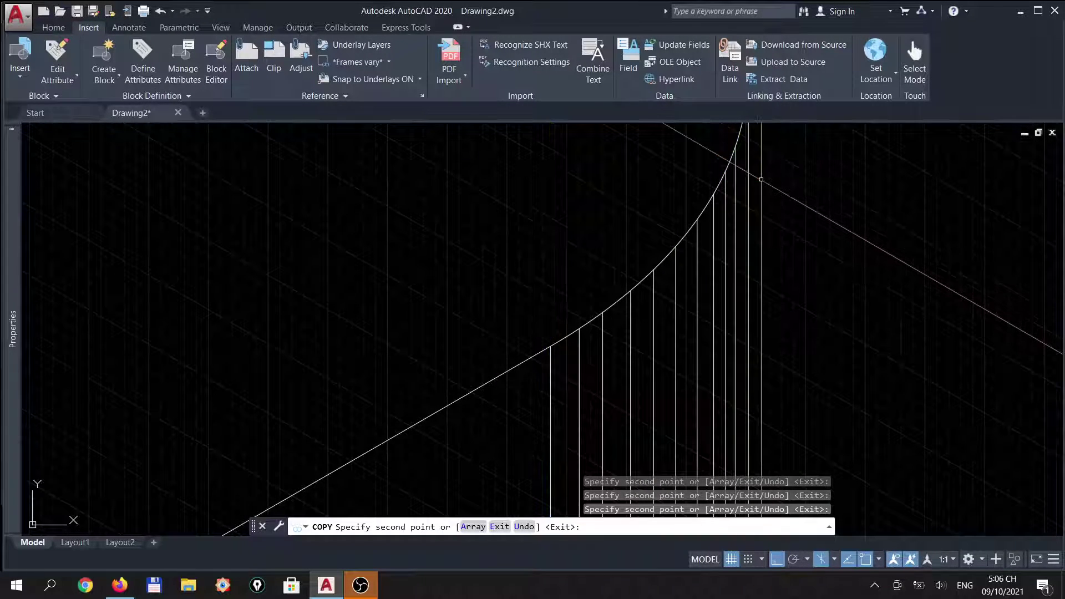
{"action": "key", "text": "Return"}
Pan to bring the reference views beside the slab.
{"action": "scroll", "coordinate": [754, 183], "scroll_direction": "down", "scroll_amount": 3}
{"action": "scroll", "coordinate": [725, 233], "scroll_direction": "down", "scroll_amount": 3}
{"action": "scroll", "coordinate": [628, 356], "scroll_direction": "down", "scroll_amount": 3}
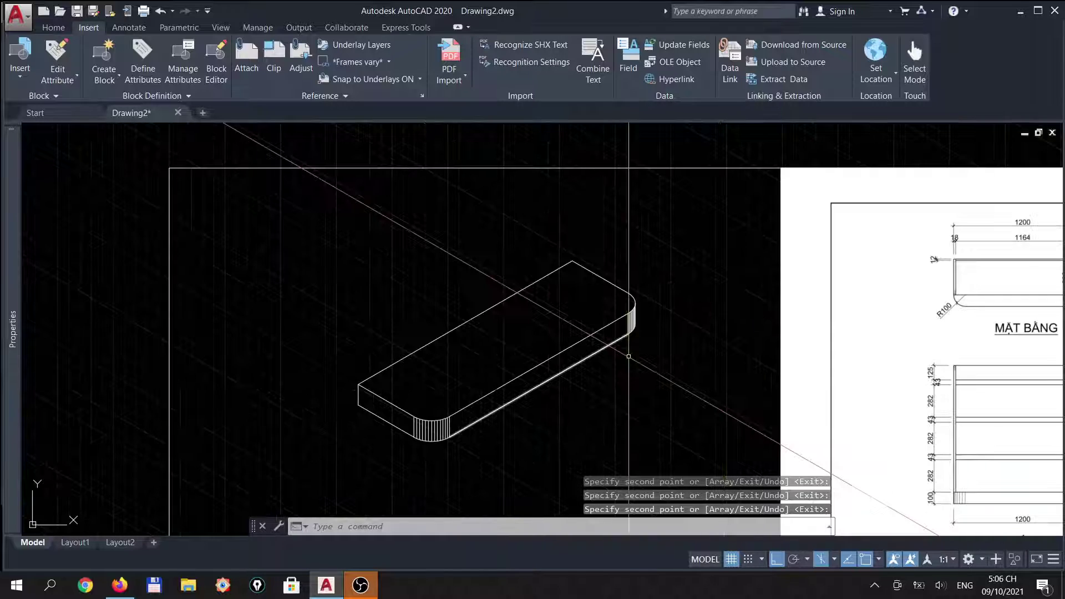
{"action": "middle_click_drag", "start_coordinate": [632, 398], "coordinate": [439, 414]}
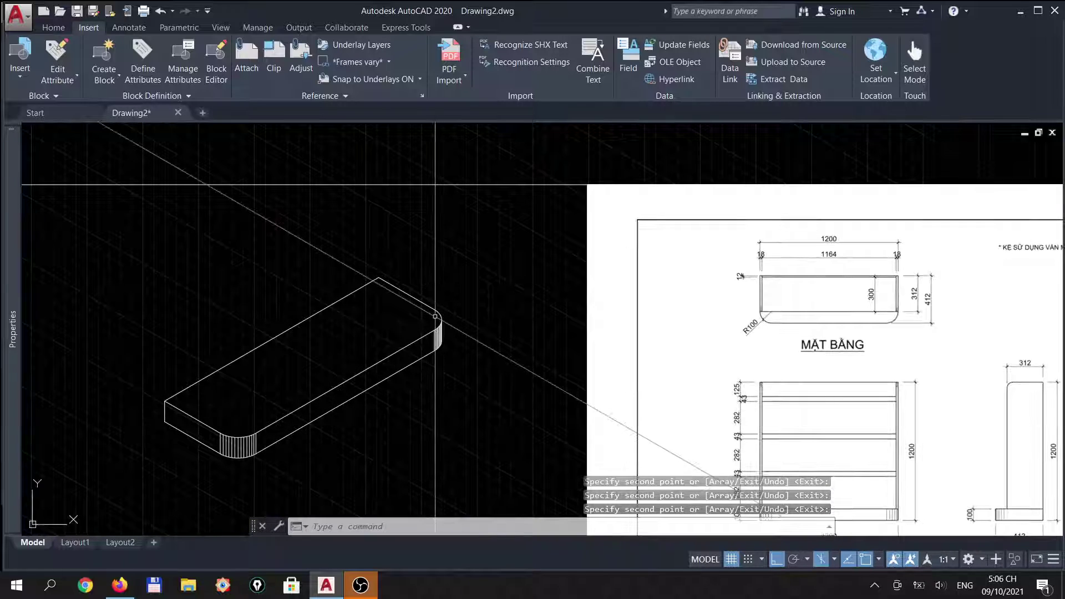
{"action": "scroll", "coordinate": [527, 278], "scroll_direction": "down", "scroll_amount": 3}
{"action": "scroll", "coordinate": [887, 444], "scroll_direction": "up", "scroll_amount": 5}
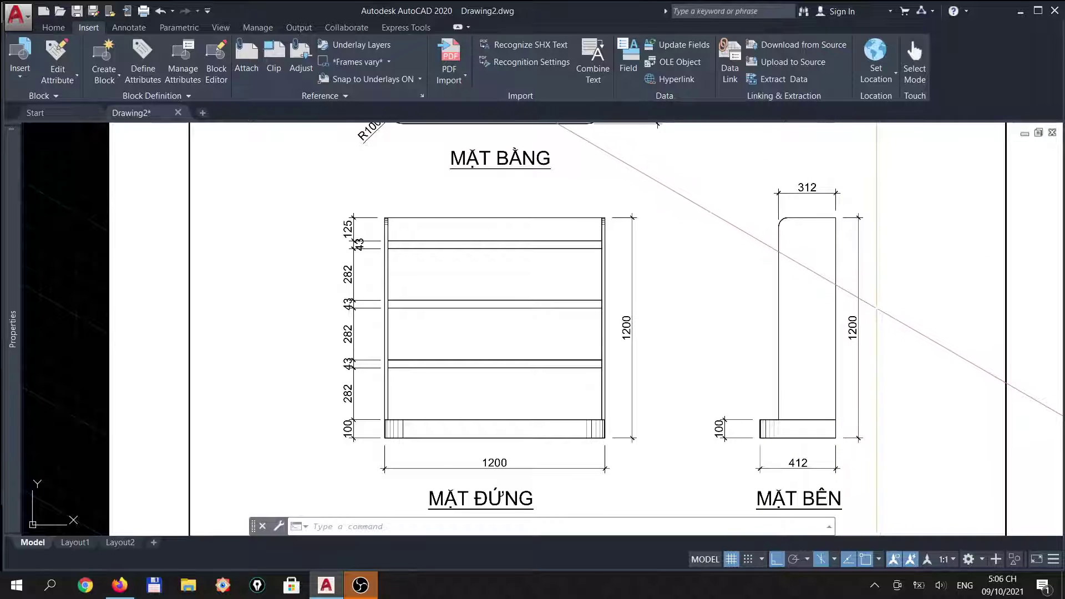
Draw an 1100-tall vertical line from the slab's left corner, topped by a 312 isometric segment.
{"action": "scroll", "coordinate": [876, 308], "scroll_direction": "down", "scroll_amount": 4}
{"action": "scroll", "coordinate": [493, 377], "scroll_direction": "up", "scroll_amount": 5}
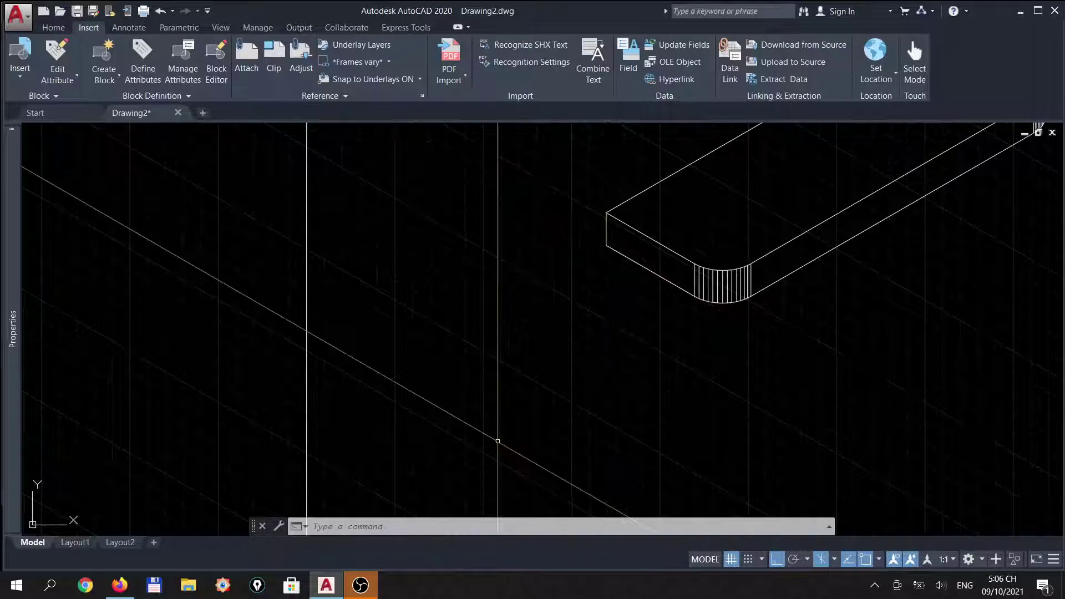
{"action": "scroll", "coordinate": [497, 441], "scroll_direction": "down", "scroll_amount": 4}
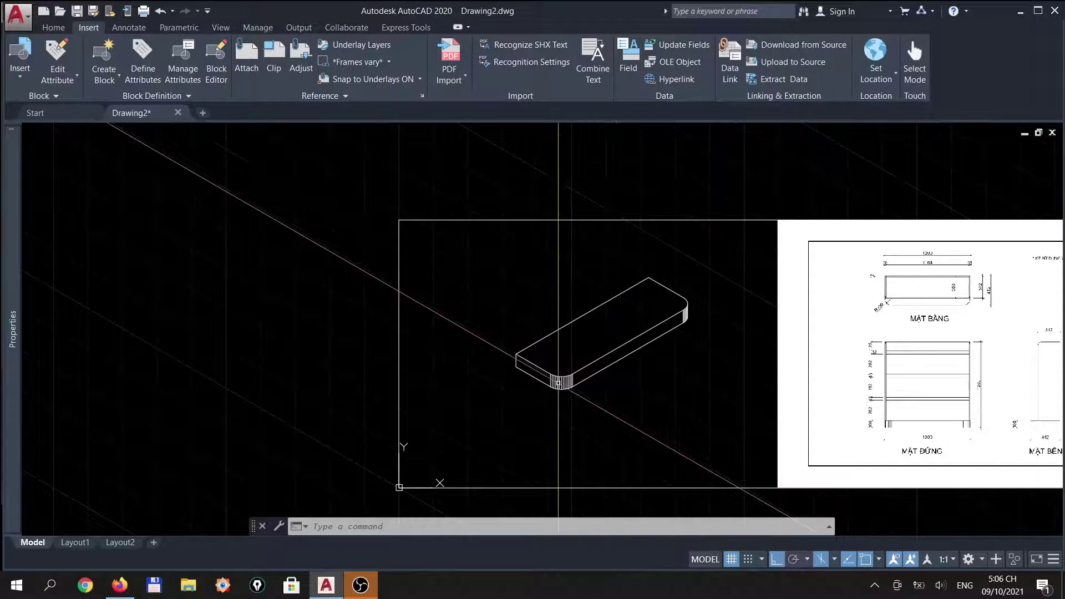
{"action": "scroll", "coordinate": [558, 383], "scroll_direction": "up", "scroll_amount": 2}
{"action": "type", "text": "l"}
{"action": "key", "text": "Return"}
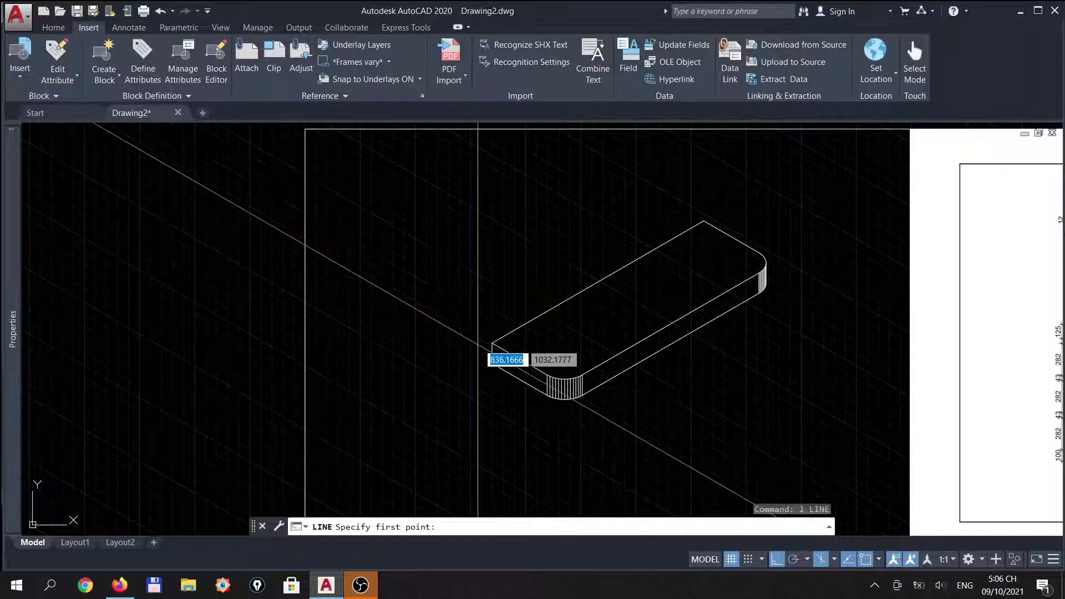
{"action": "left_click", "coordinate": [492, 344]}
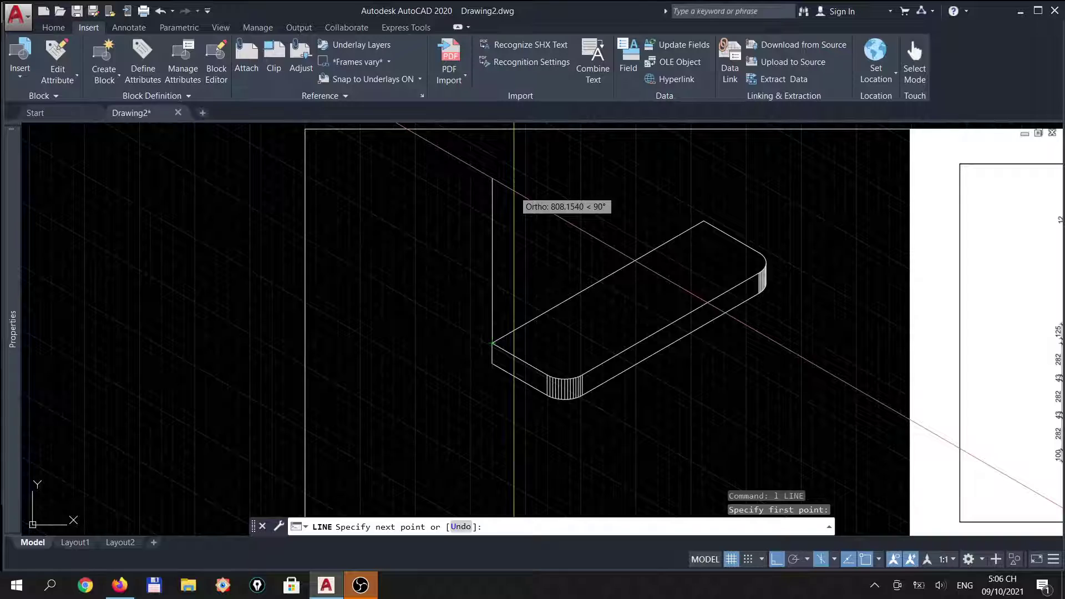
{"action": "type", "text": "1100"}
{"action": "key", "text": "Return"}
{"action": "scroll", "coordinate": [522, 199], "scroll_direction": "down", "scroll_amount": 2}
{"action": "type", "text": "312"}
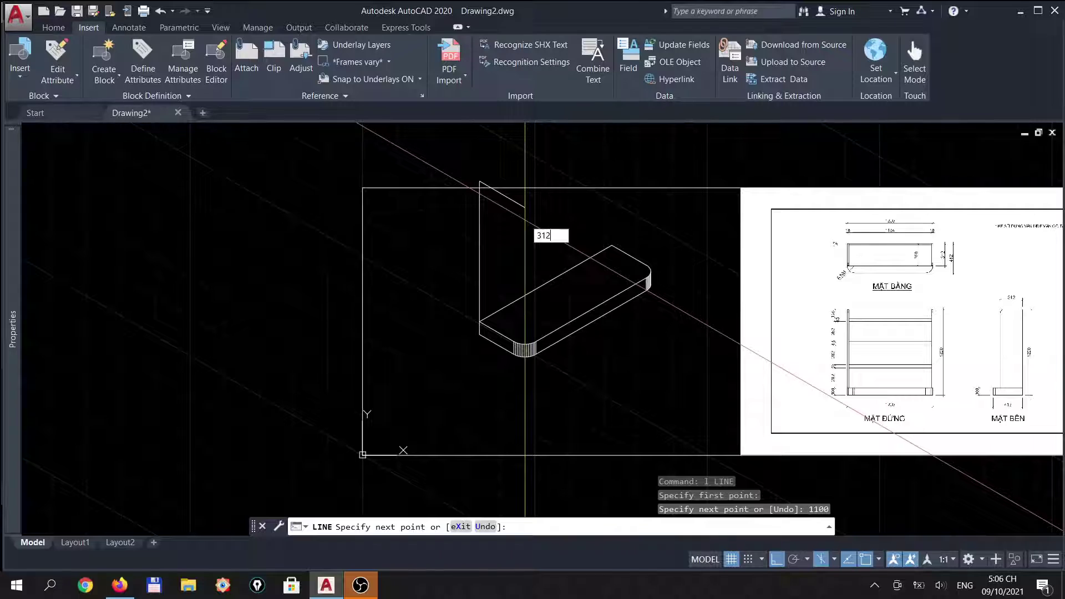
{"action": "key", "text": "Return"}
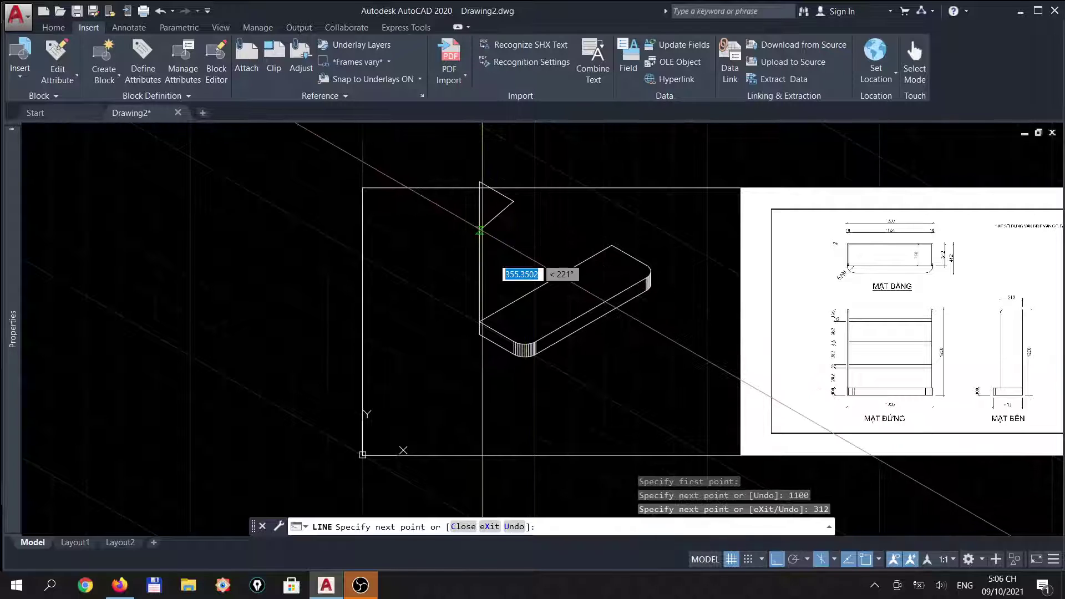
{"action": "scroll", "coordinate": [521, 332], "scroll_direction": "up", "scroll_amount": 4}
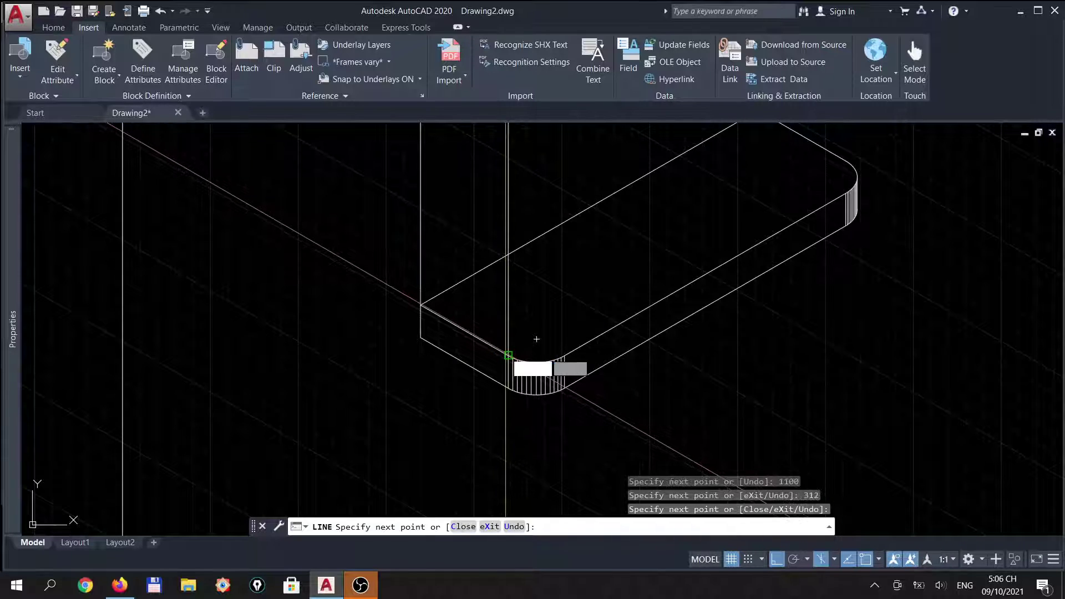
{"action": "key", "text": "Return"}
{"action": "scroll", "coordinate": [538, 359], "scroll_direction": "down", "scroll_amount": 5}
{"action": "key", "text": "Escape"}
{"action": "scroll", "coordinate": [538, 359], "scroll_direction": "up", "scroll_amount": 3}
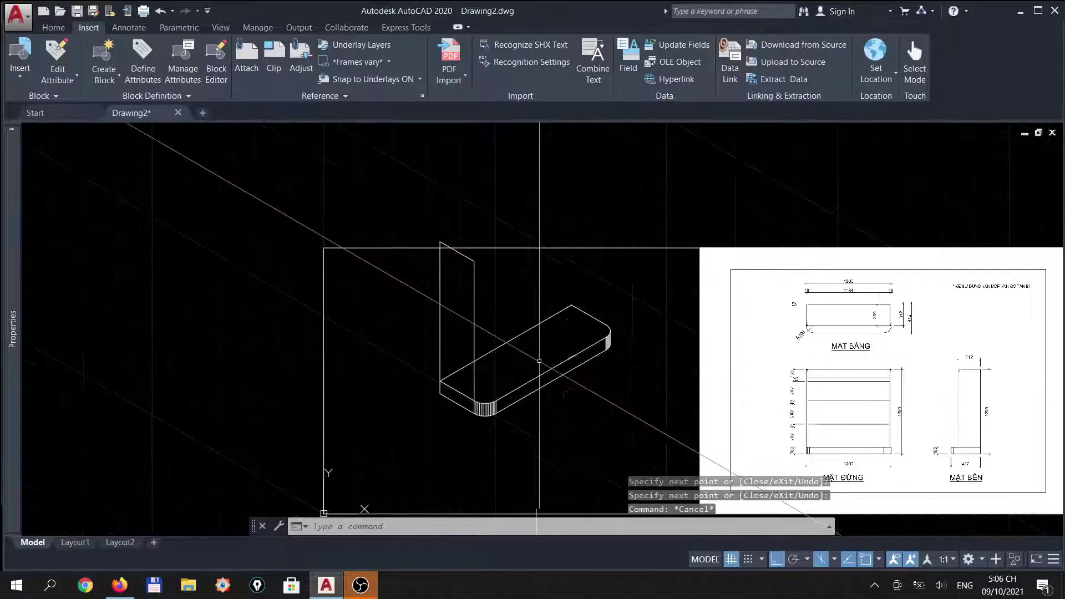
Move the 39-object slab down to sit at the foot of the side panel.
{"action": "type", "text": "m"}
{"action": "key", "text": "Return"}
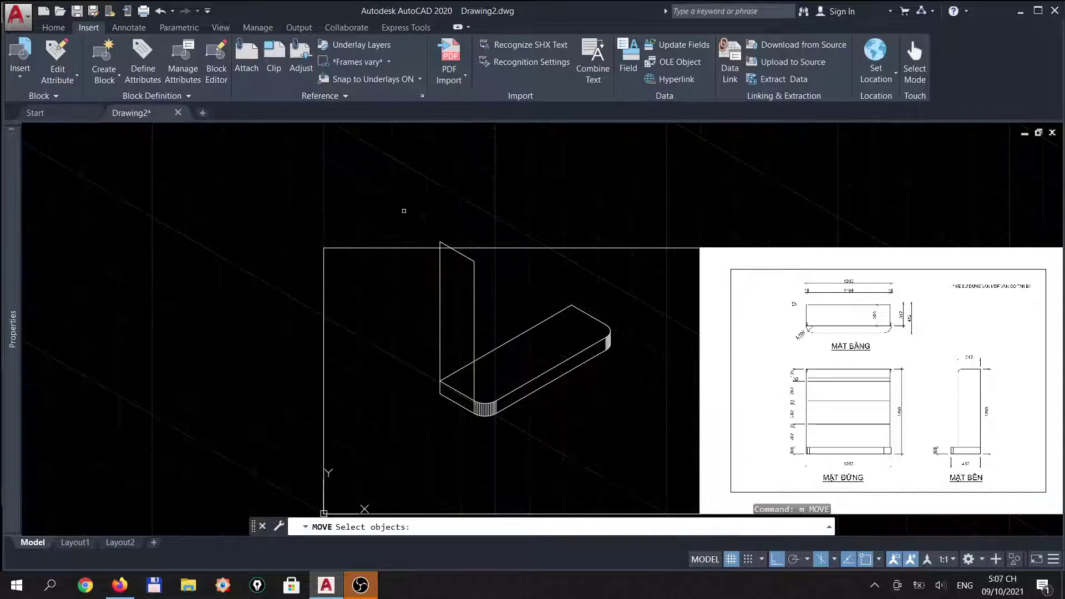
{"action": "left_click", "coordinate": [398, 202]}
{"action": "left_click", "coordinate": [648, 430]}
{"action": "key", "text": "Return"}
{"action": "left_click", "coordinate": [639, 351]}
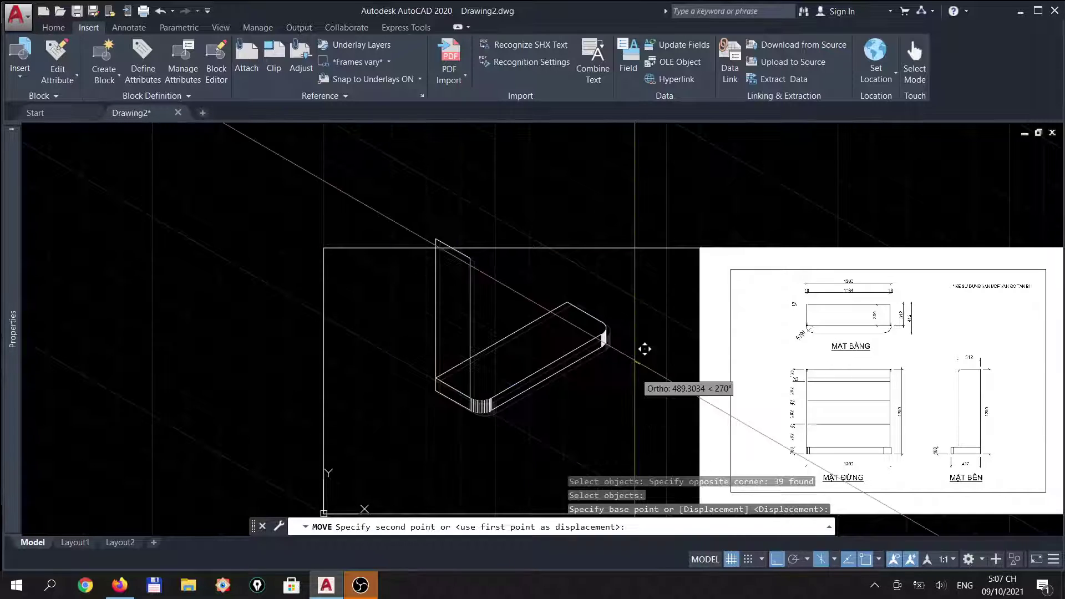
{"action": "left_click", "coordinate": [629, 402]}
{"action": "key", "text": "Return"}
{"action": "key", "text": "Escape"}
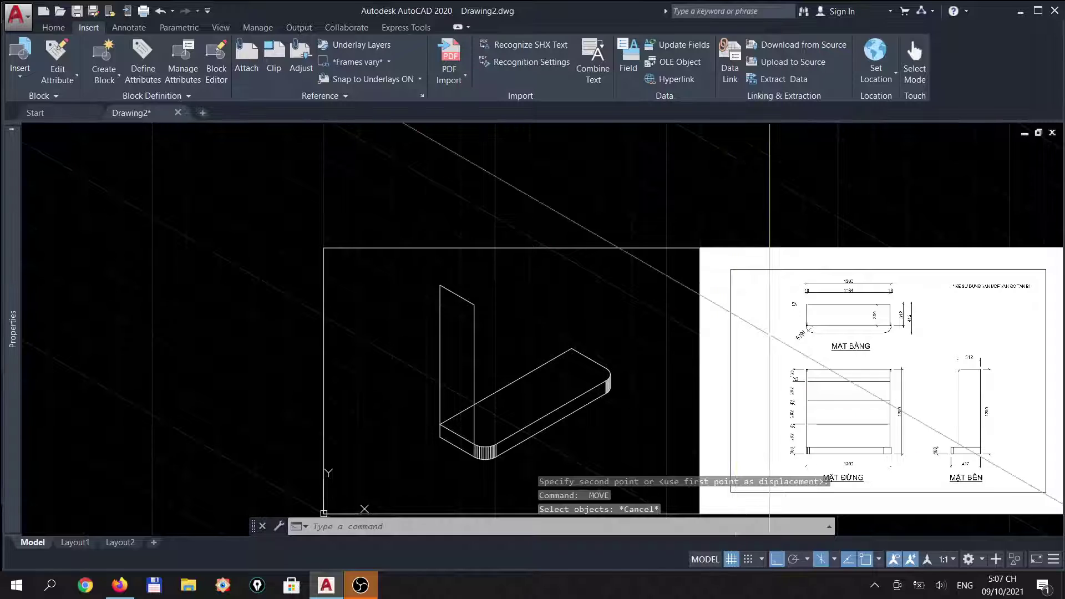
{"action": "key", "text": "Escape"}
{"action": "scroll", "coordinate": [887, 344], "scroll_direction": "up", "scroll_amount": 3}
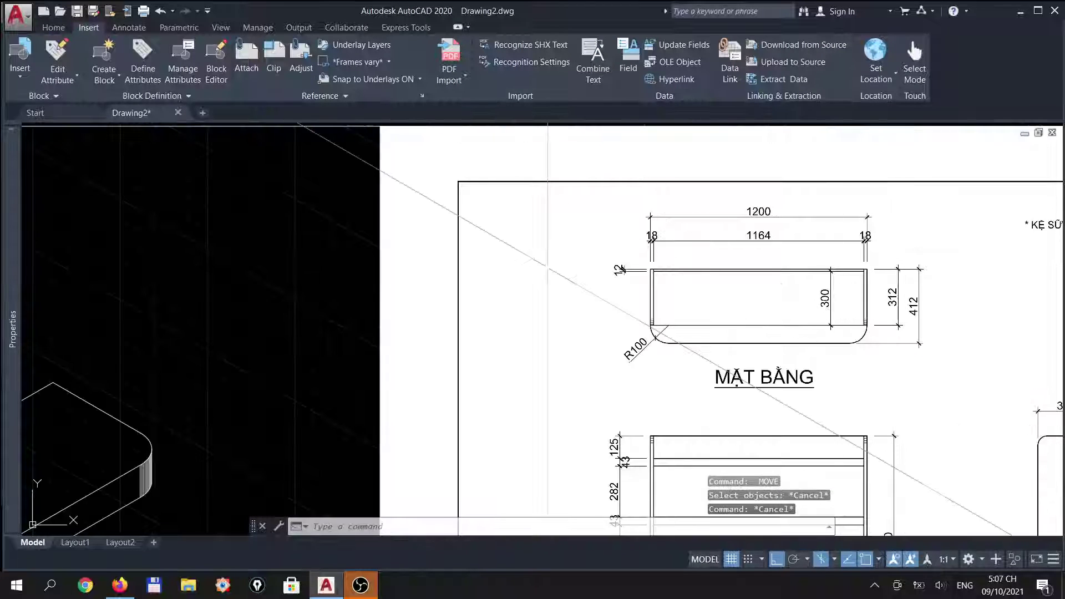
{"action": "scroll", "coordinate": [901, 377], "scroll_direction": "down", "scroll_amount": 1}
{"action": "scroll", "coordinate": [900, 375], "scroll_direction": "up", "scroll_amount": 4}
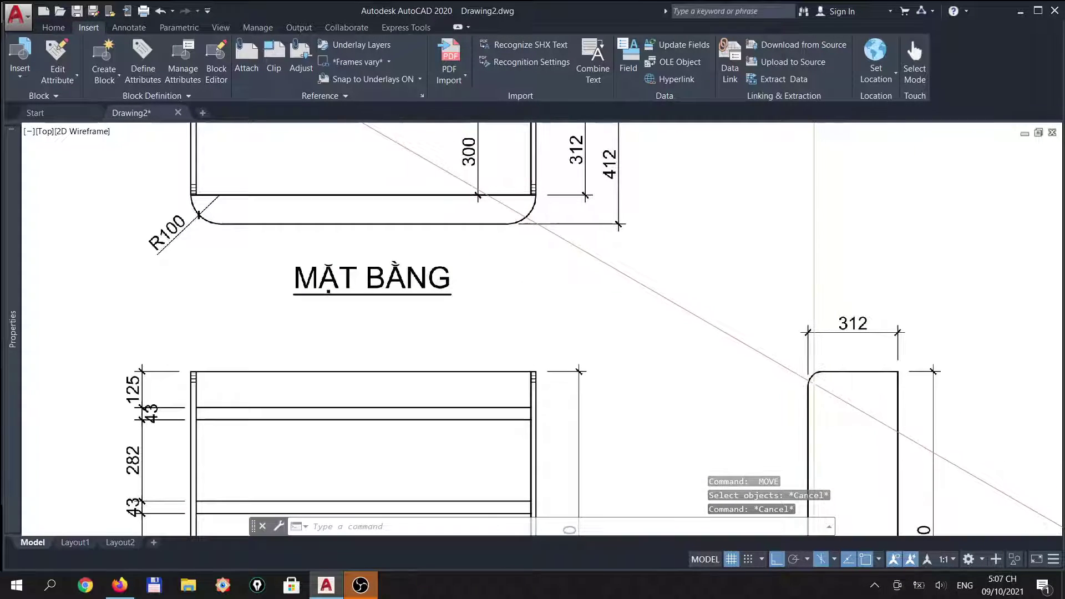
{"action": "key", "text": "Escape"}
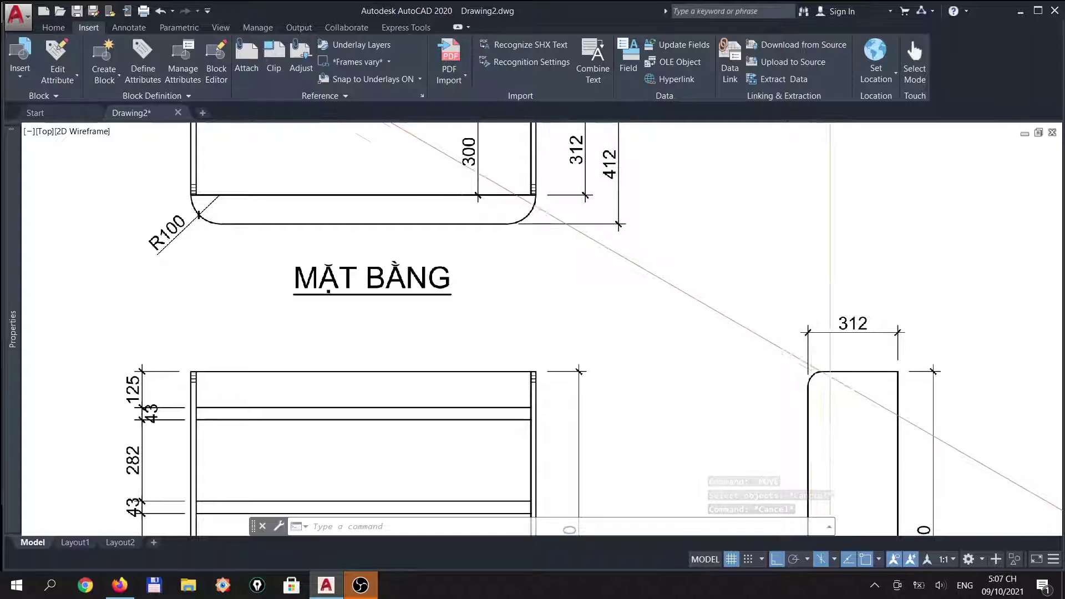
{"action": "scroll", "coordinate": [845, 346], "scroll_direction": "down", "scroll_amount": 4}
{"action": "scroll", "coordinate": [499, 277], "scroll_direction": "down", "scroll_amount": 3}
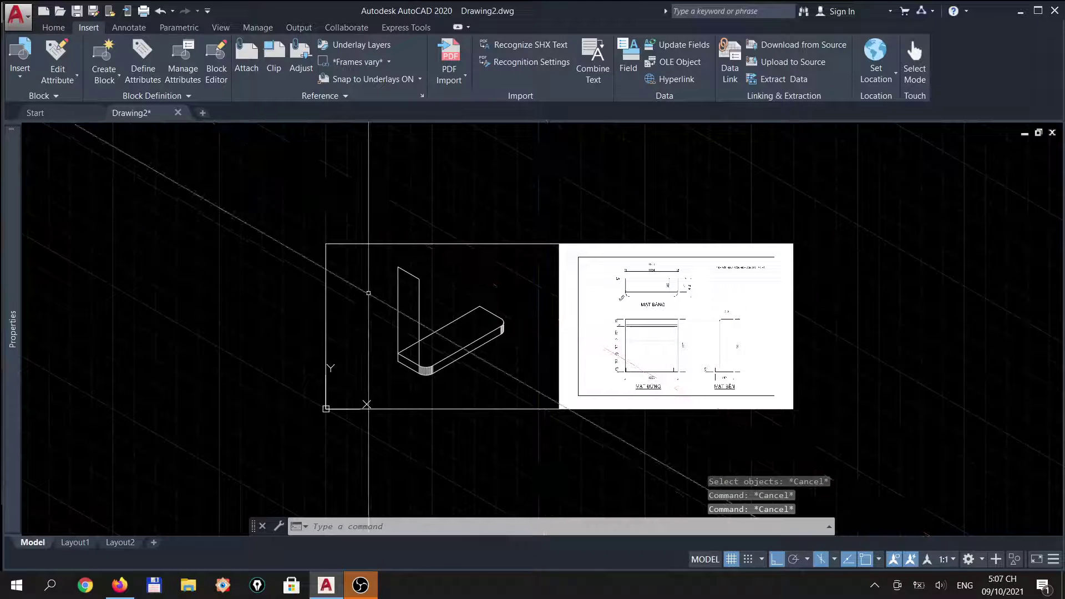
{"action": "scroll", "coordinate": [425, 271], "scroll_direction": "up", "scroll_amount": 4}
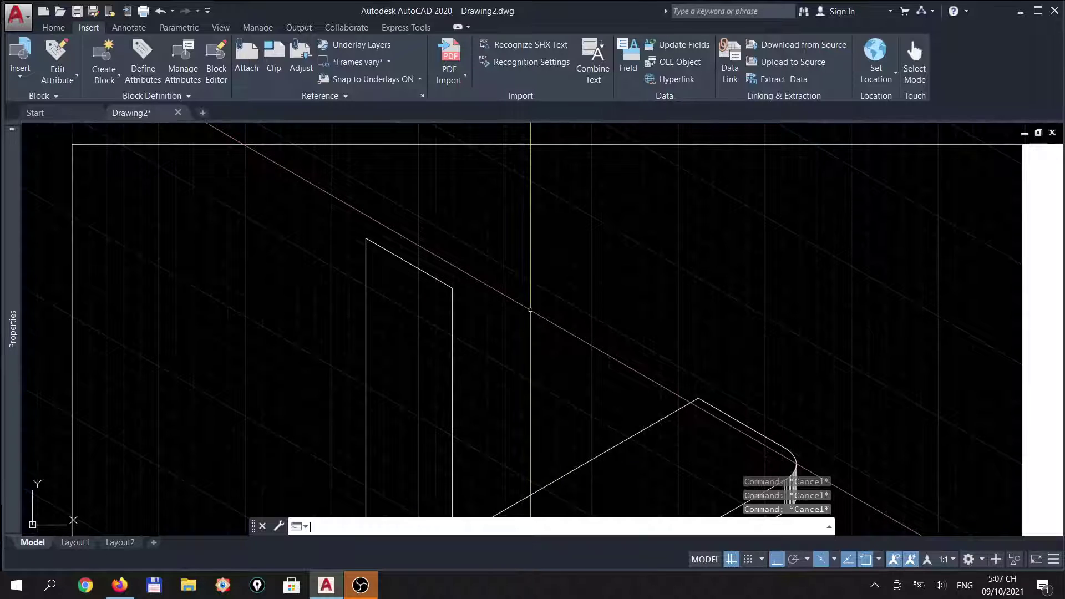
Start COPY and window-select the upright panel's top slanted edge.
{"action": "type", "text": "cp"}
{"action": "key", "text": "Return"}
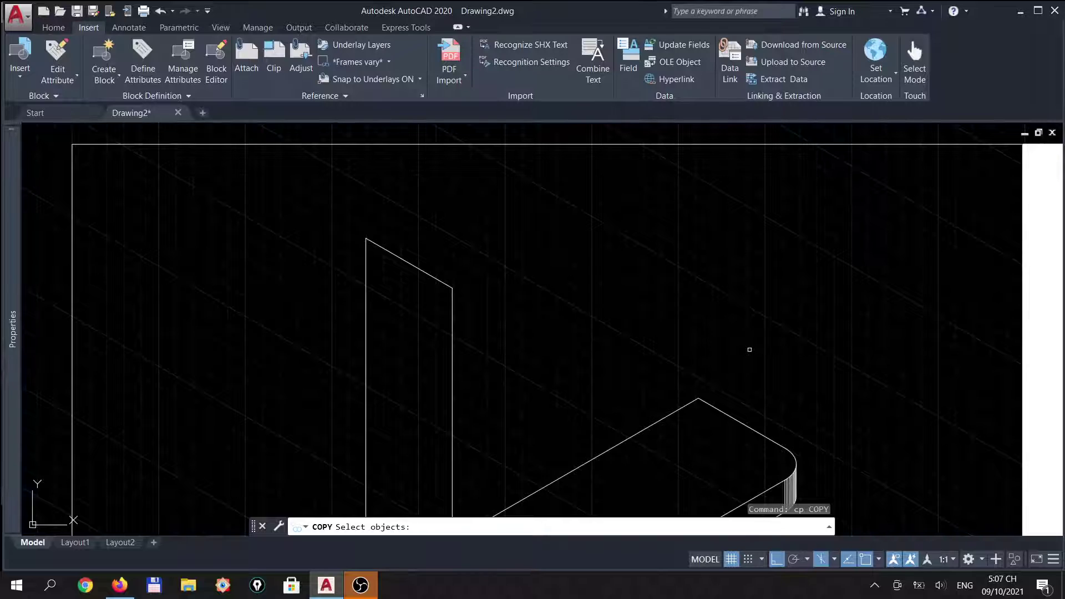
{"action": "left_click_drag", "start_coordinate": [750, 350], "coordinate": [527, 227]}
{"action": "key", "text": "Escape"}
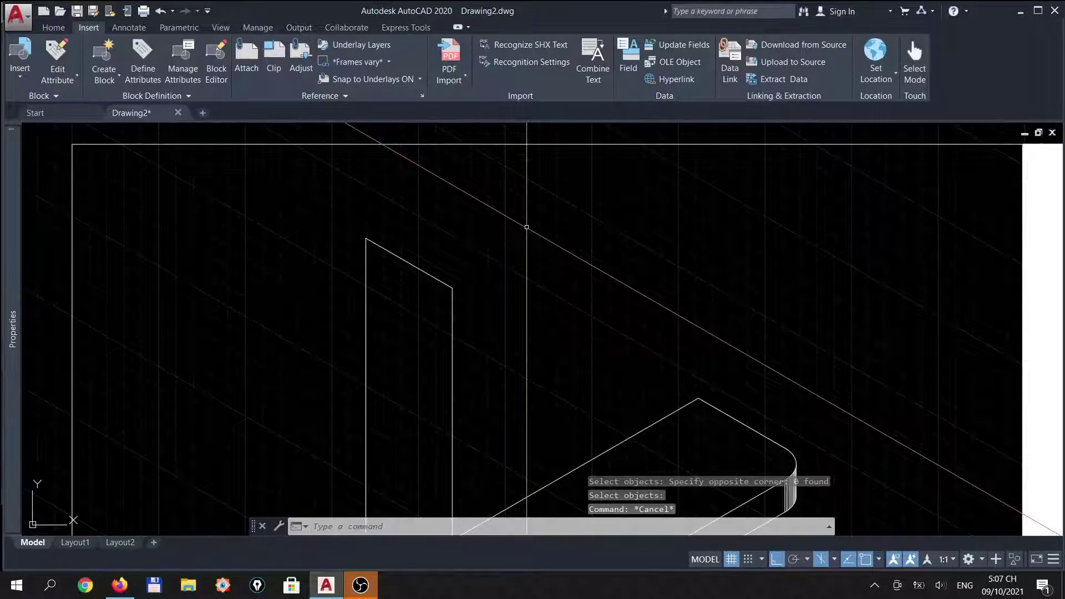
{"action": "type", "text": "cp"}
{"action": "key", "text": "Return"}
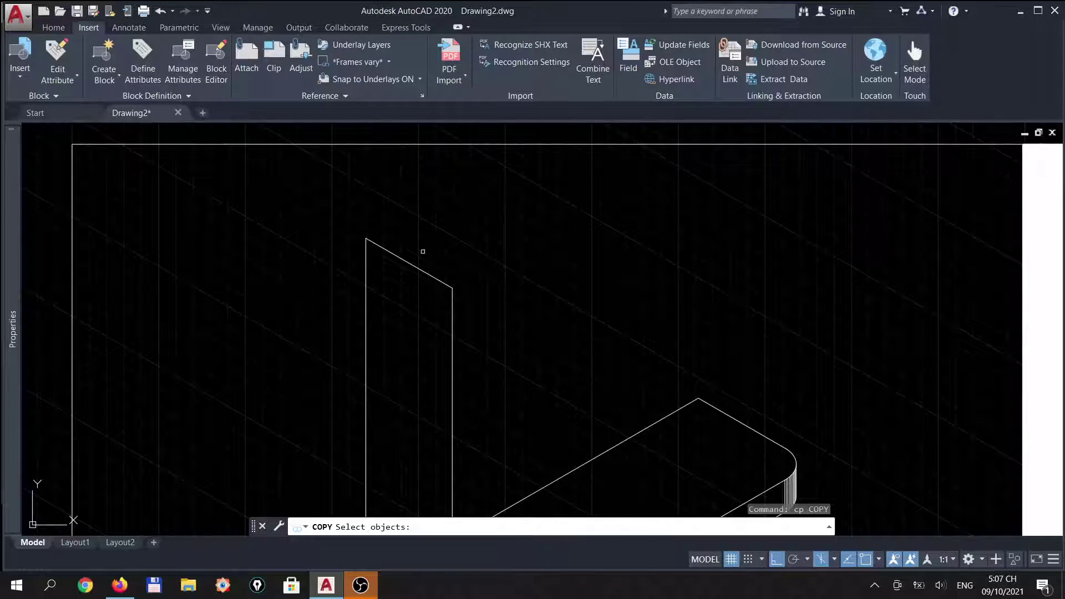
{"action": "left_click_drag", "start_coordinate": [423, 251], "coordinate": [412, 282]}
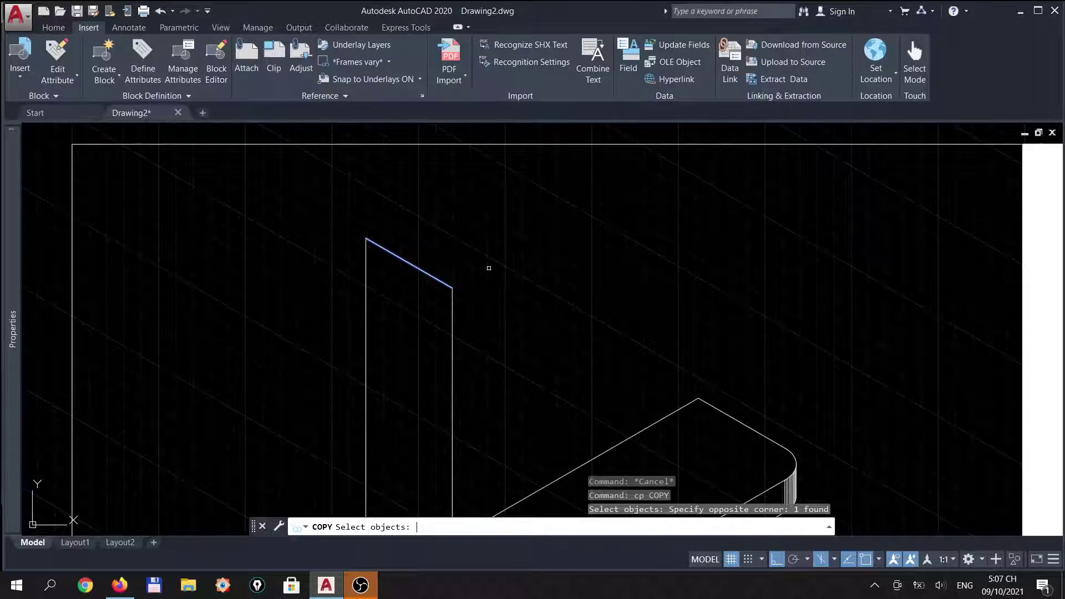
Copy the panel's top slanted edge 50 units downward.
{"action": "key", "text": "Return"}
{"action": "left_click", "coordinate": [490, 235]}
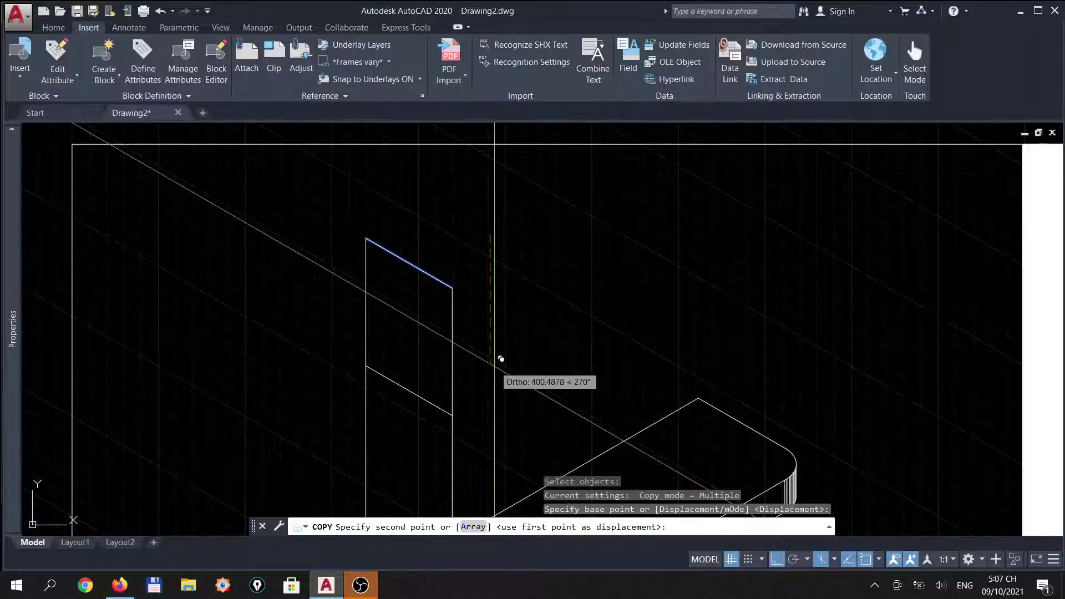
{"action": "type", "text": "50"}
{"action": "key", "text": "Return"}
{"action": "key", "text": "Return"}
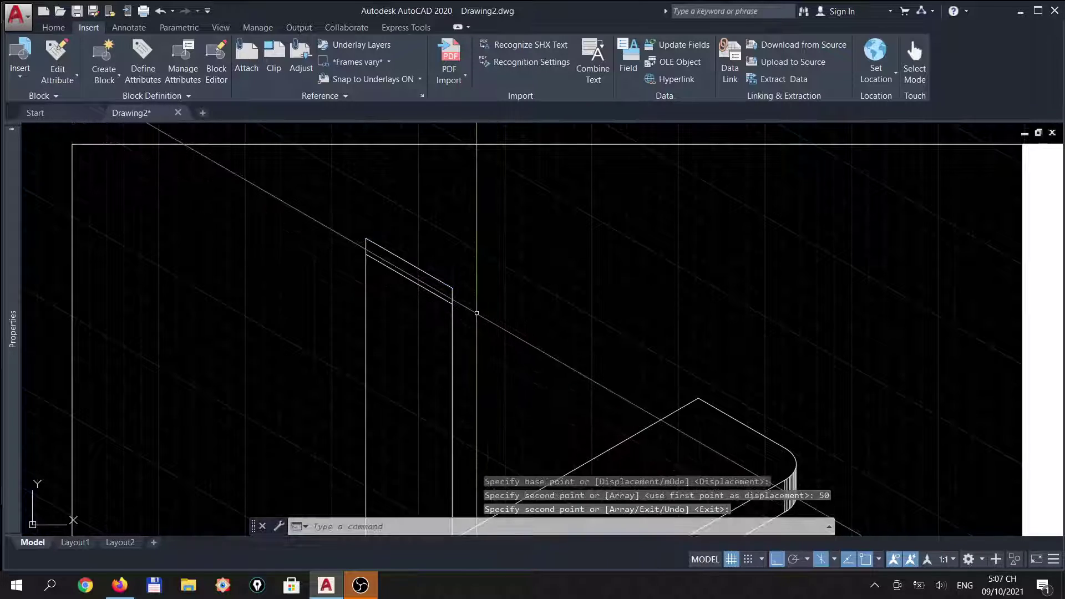
Copy the panel's right vertical edge 50 units inward.
{"action": "key", "text": "Return"}
{"action": "left_click", "coordinate": [472, 344]}
{"action": "left_click", "coordinate": [443, 358]}
{"action": "key", "text": "Return"}
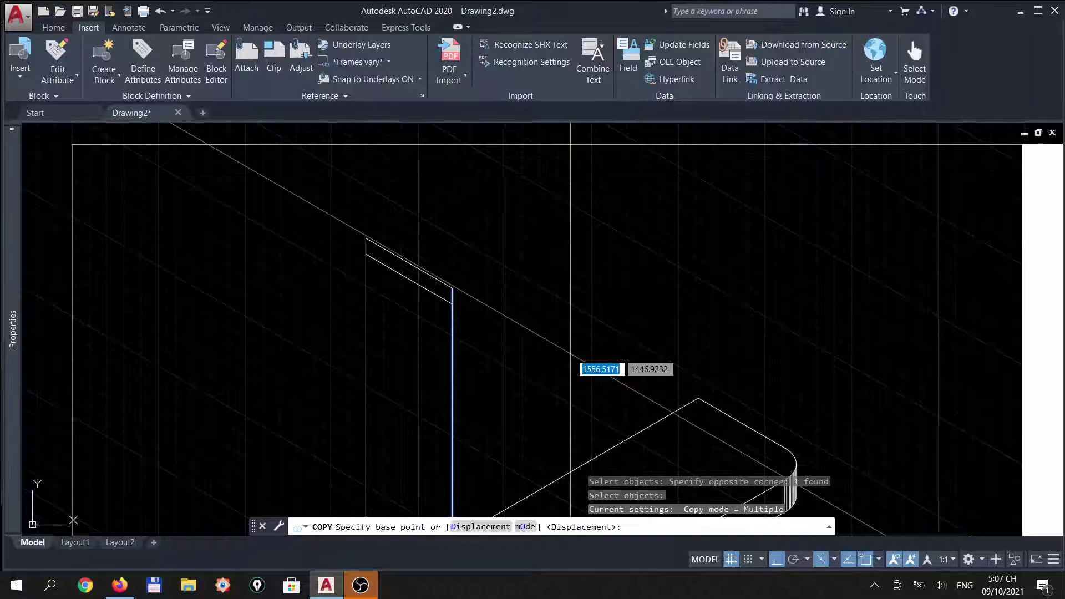
{"action": "left_click", "coordinate": [541, 327]}
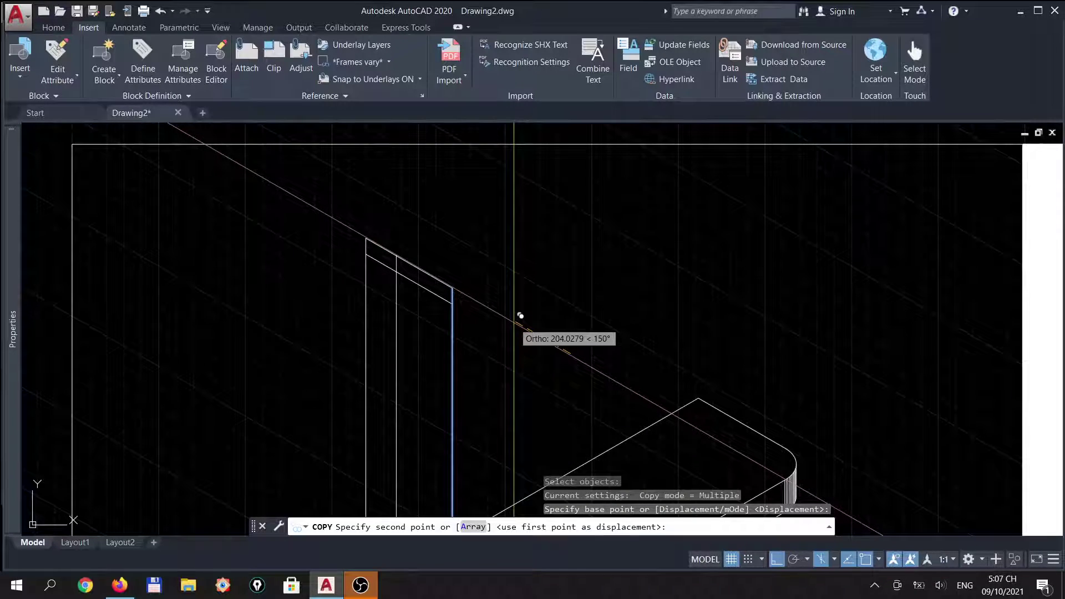
{"action": "type", "text": "50"}
{"action": "key", "text": "Return"}
{"action": "key", "text": "Return"}
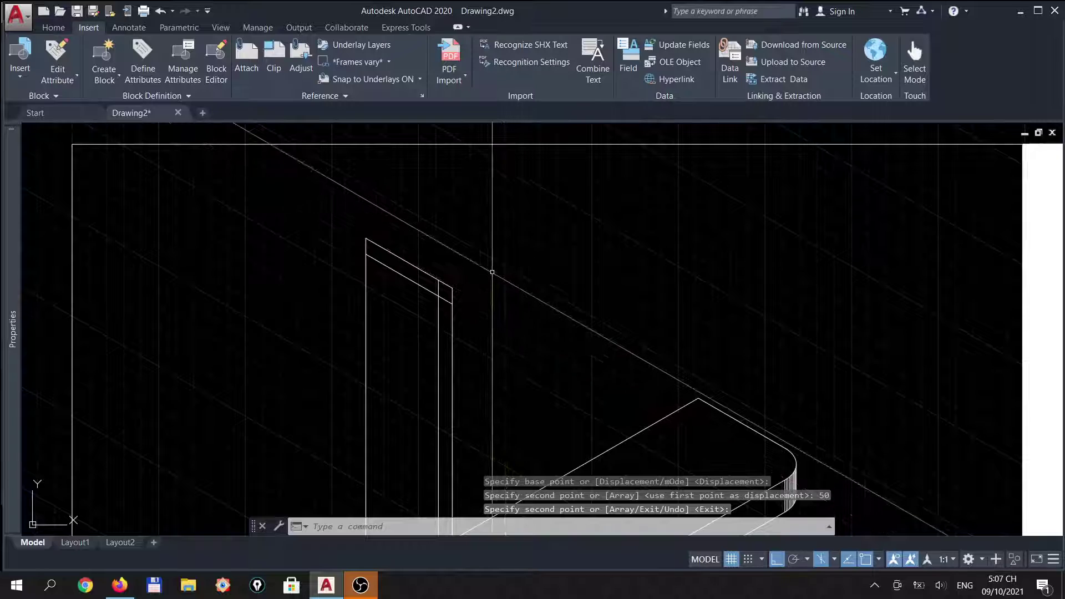
Draw a radius-50 isocircle centred where the copied helper edges cross.
{"action": "type", "text": "el"}
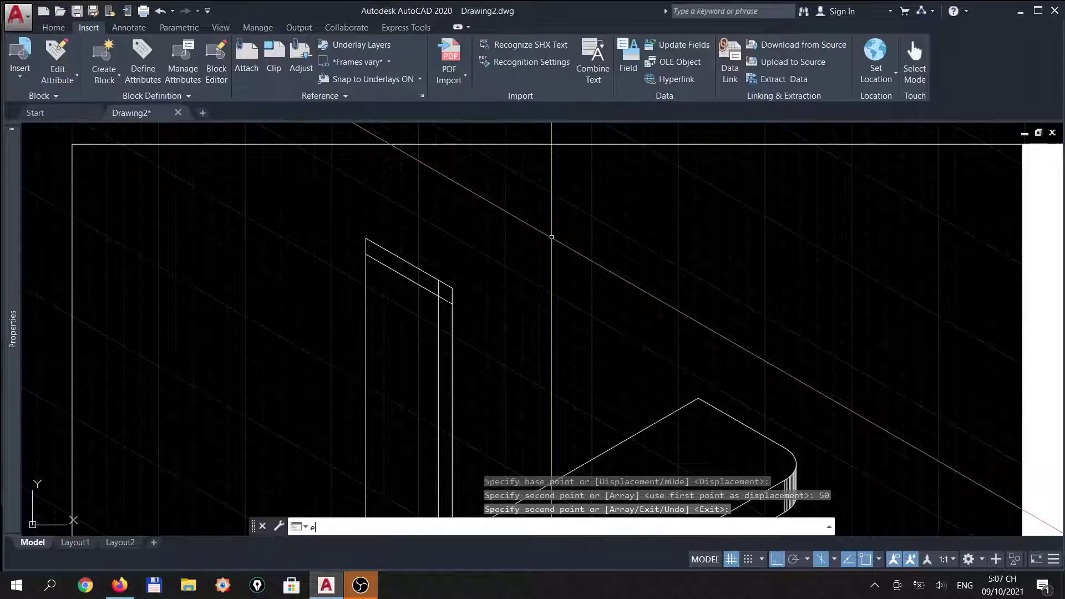
{"action": "key", "text": "Return"}
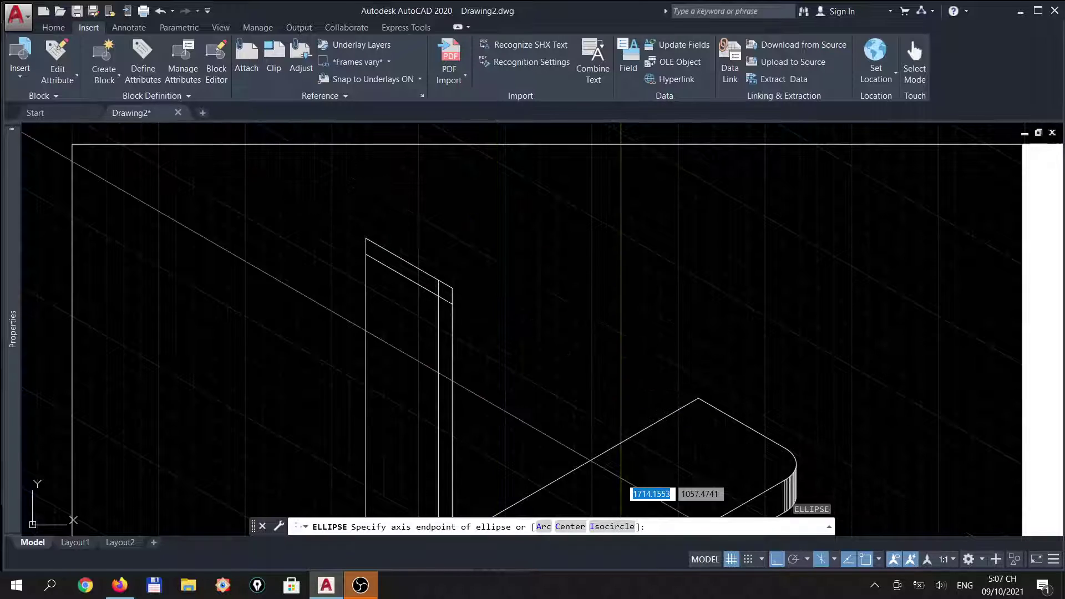
{"action": "left_click", "coordinate": [615, 531]}
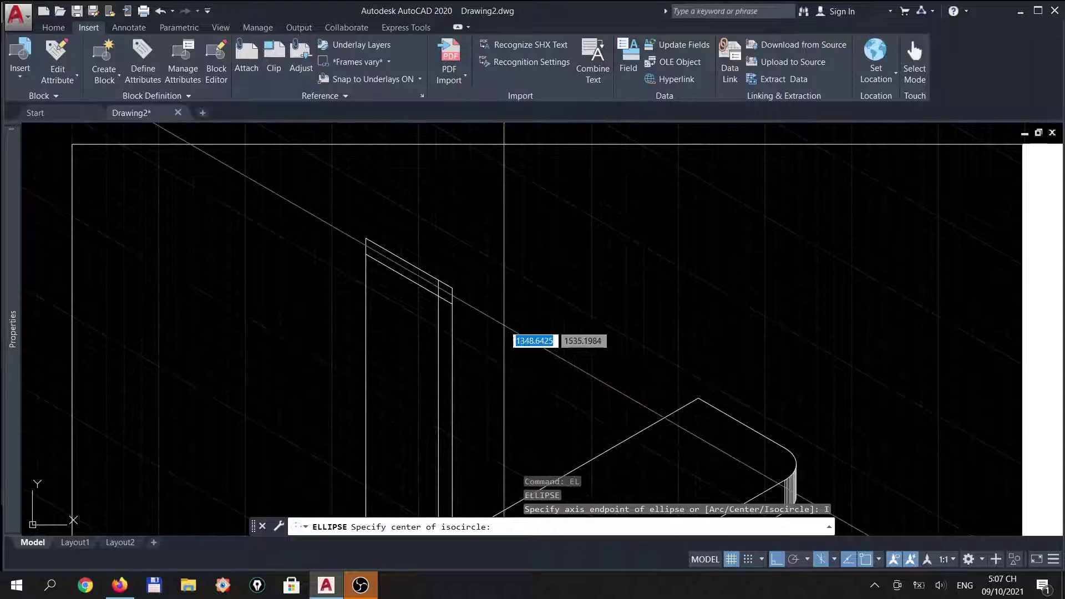
{"action": "scroll", "coordinate": [521, 327], "scroll_direction": "up", "scroll_amount": 2}
{"action": "scroll", "coordinate": [454, 316], "scroll_direction": "up", "scroll_amount": 2}
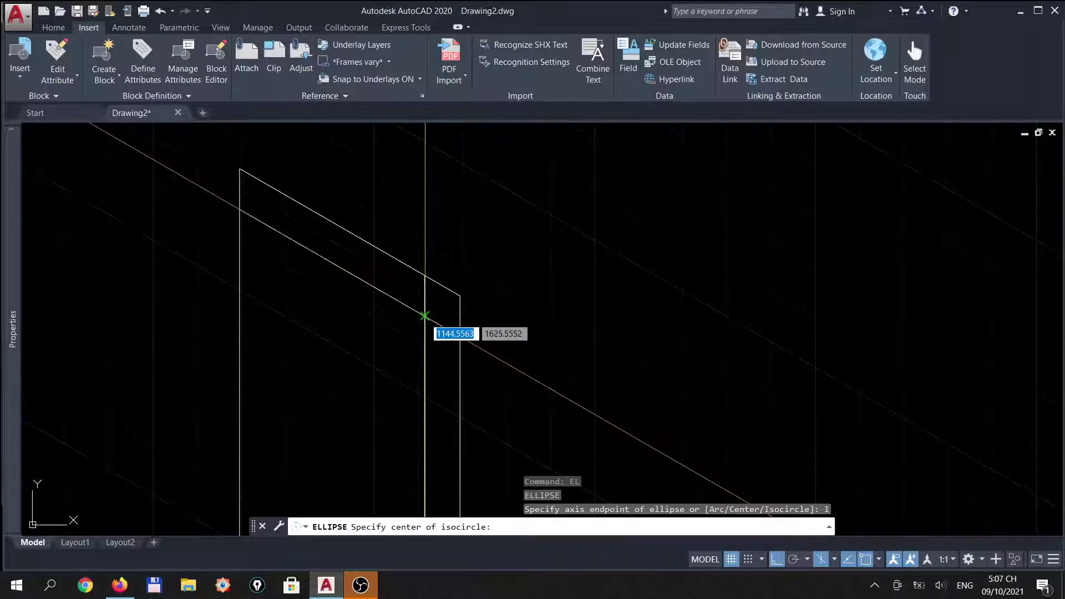
{"action": "left_click", "coordinate": [425, 315]}
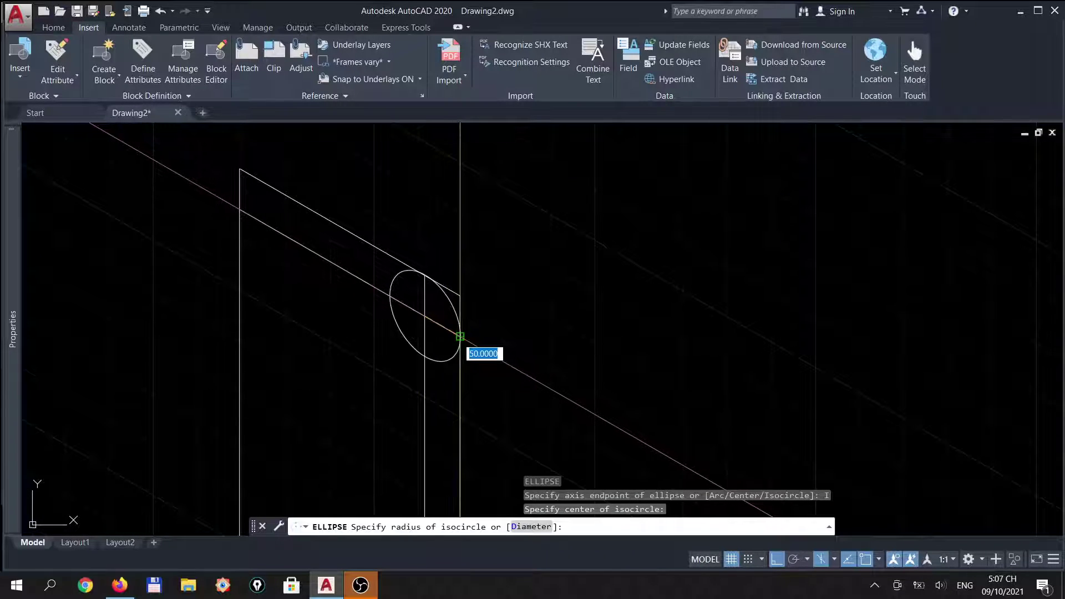
{"action": "left_click", "coordinate": [460, 337]}
{"action": "key", "text": "Return"}
{"action": "key", "text": "Escape"}
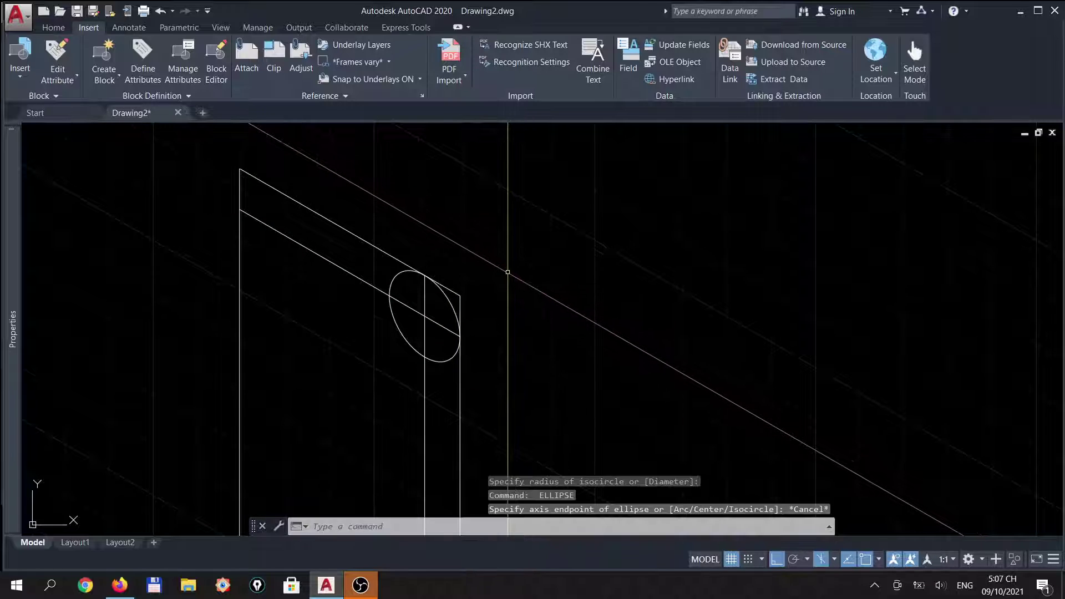
Delete the diagonal and vertical helper lines.
{"action": "left_click", "coordinate": [368, 295]}
{"action": "left_click", "coordinate": [333, 248]}
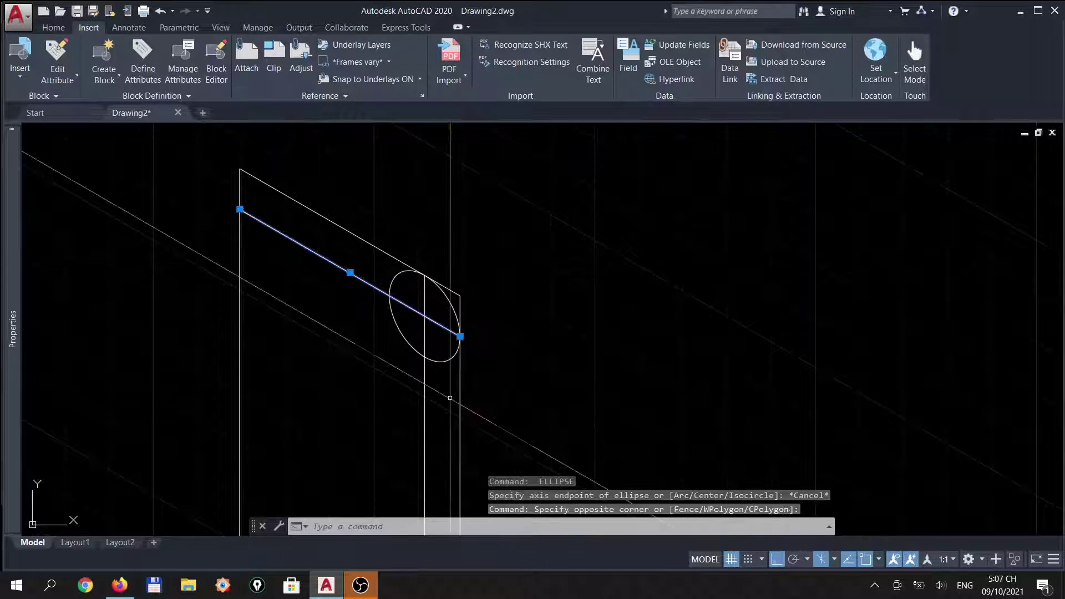
{"action": "left_click", "coordinate": [448, 402]}
{"action": "left_click", "coordinate": [392, 392]}
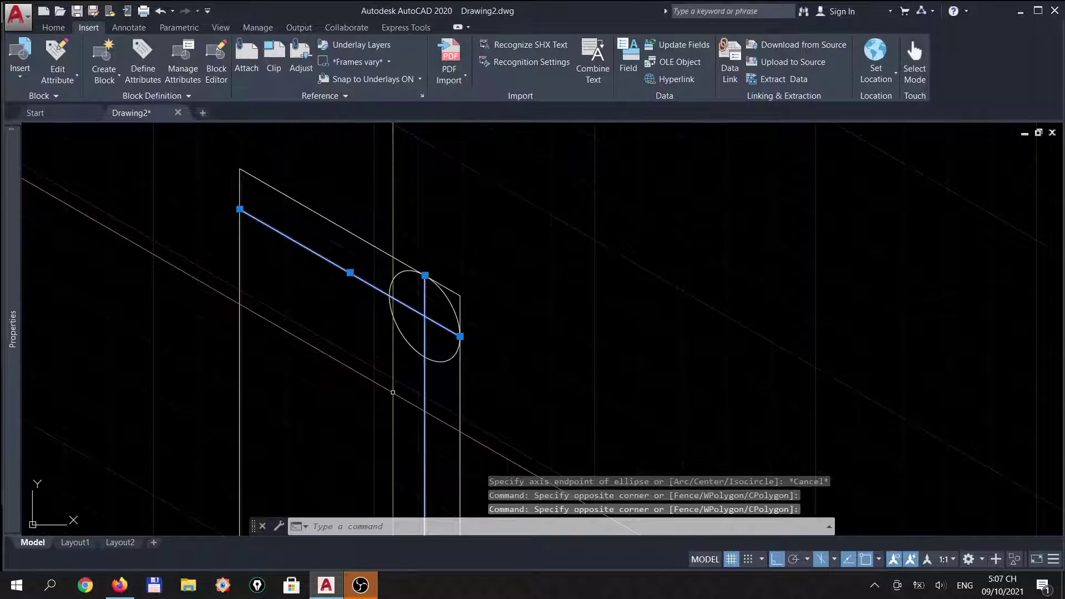
{"action": "key", "text": "Delete"}
Trim the isocircle against the panel edges, leaving only the rounded corner arc.
{"action": "type", "text": "tr"}
{"action": "key", "text": "Return"}
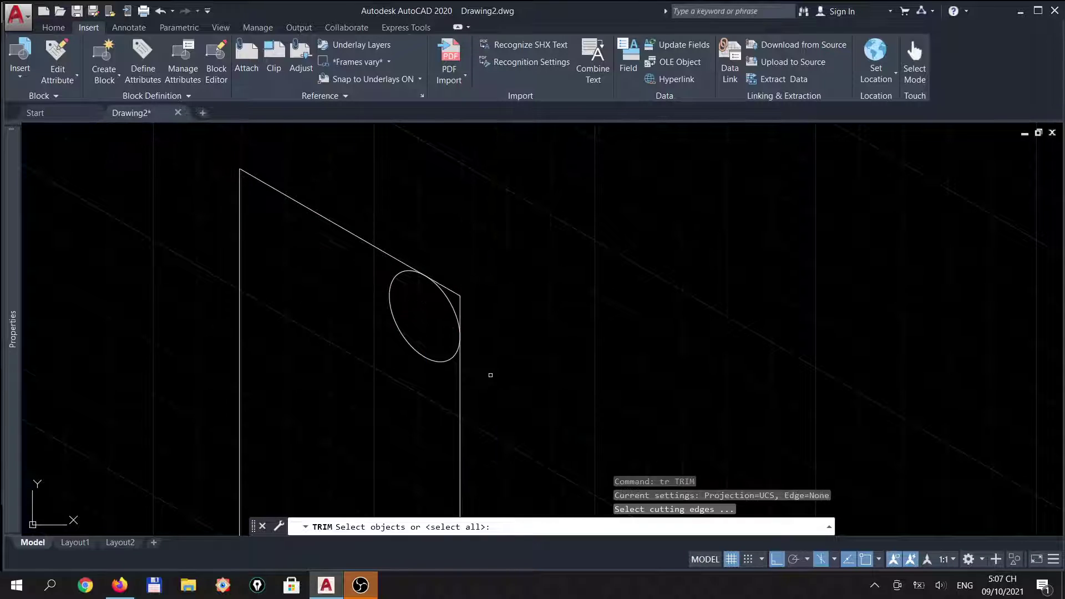
{"action": "left_click", "coordinate": [505, 419]}
{"action": "left_click", "coordinate": [323, 200]}
{"action": "key", "text": "Return"}
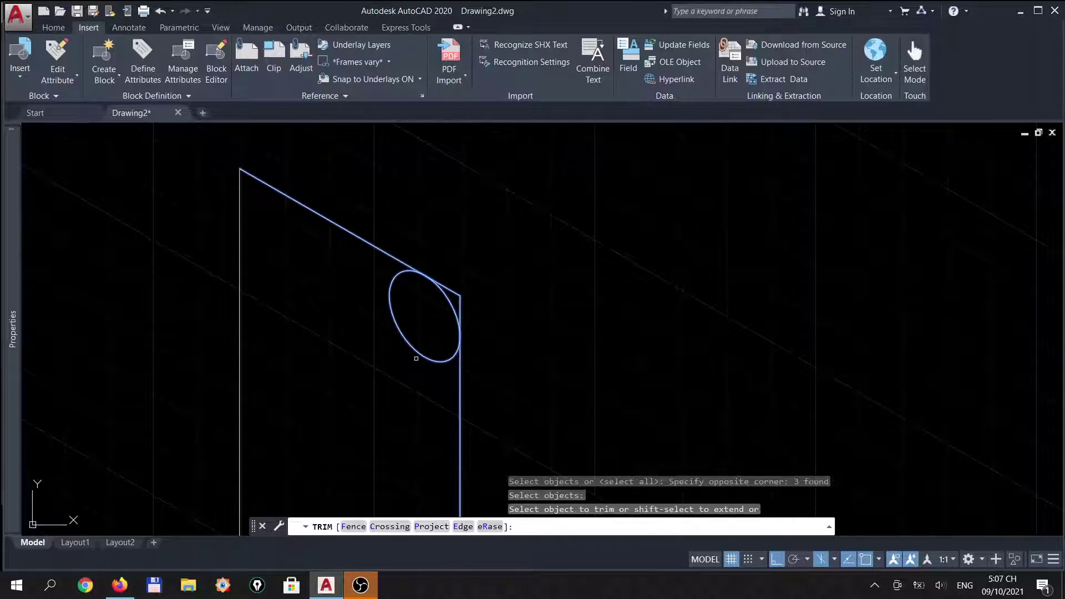
{"action": "left_click", "coordinate": [415, 348]}
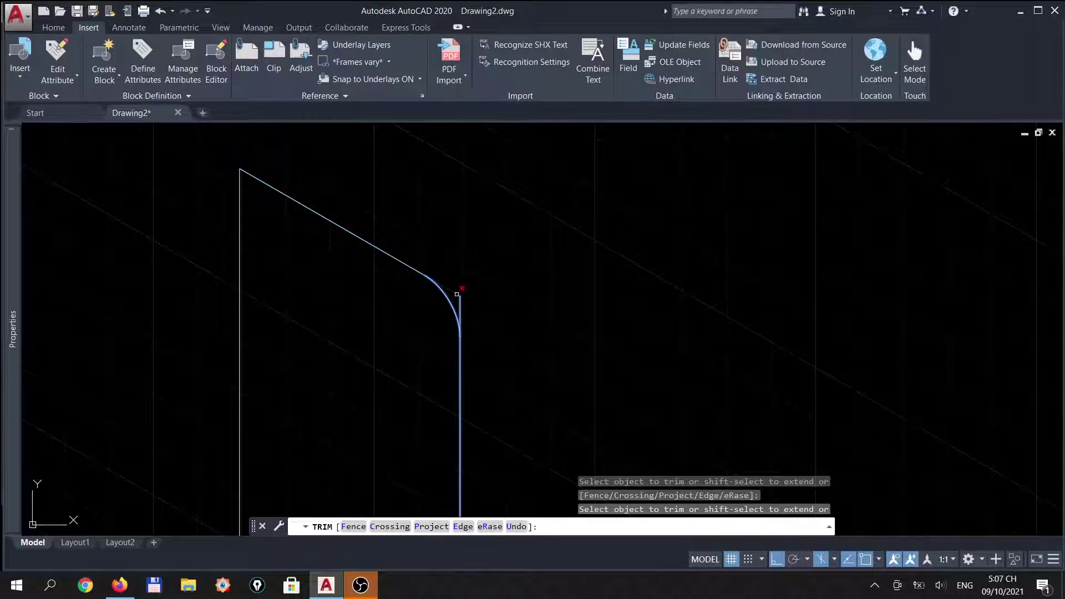
{"action": "key", "text": "Return"}
{"action": "scroll", "coordinate": [405, 261], "scroll_direction": "down", "scroll_amount": 5}
Switch the working isometric plane to Isoplane Top with F5.
{"action": "scroll", "coordinate": [477, 358], "scroll_direction": "down", "scroll_amount": 2}
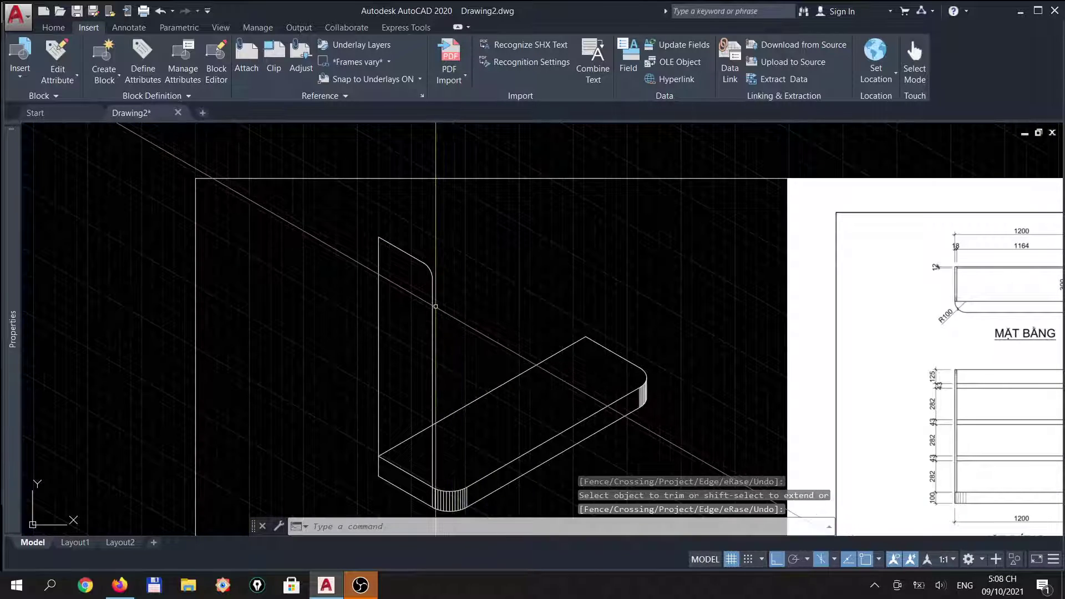
{"action": "scroll", "coordinate": [422, 306], "scroll_direction": "down", "scroll_amount": 2}
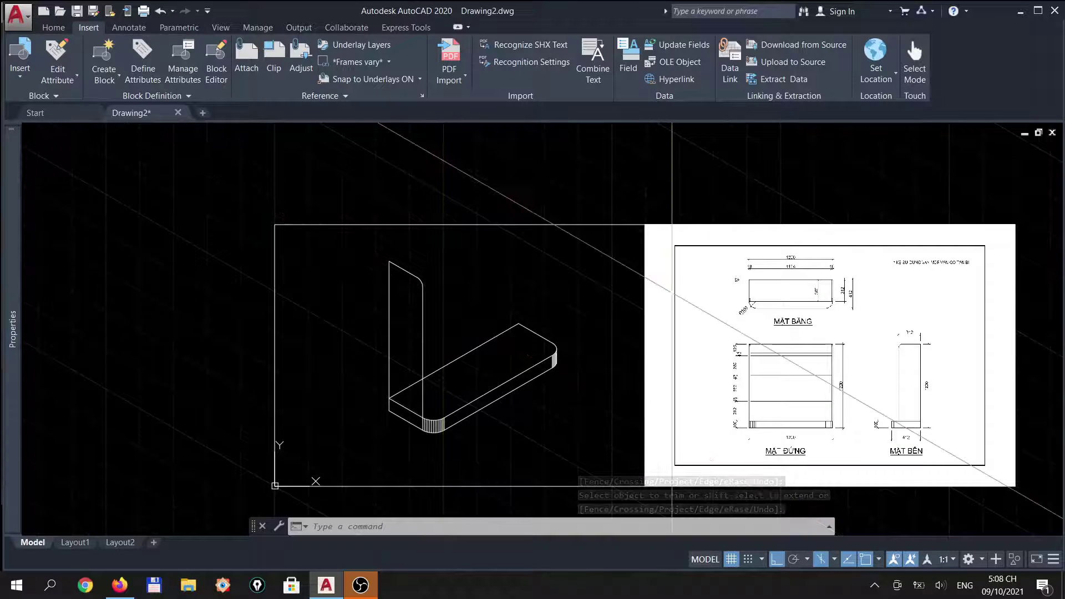
{"action": "scroll", "coordinate": [766, 310], "scroll_direction": "up", "scroll_amount": 4}
{"action": "scroll", "coordinate": [758, 305], "scroll_direction": "up", "scroll_amount": 4}
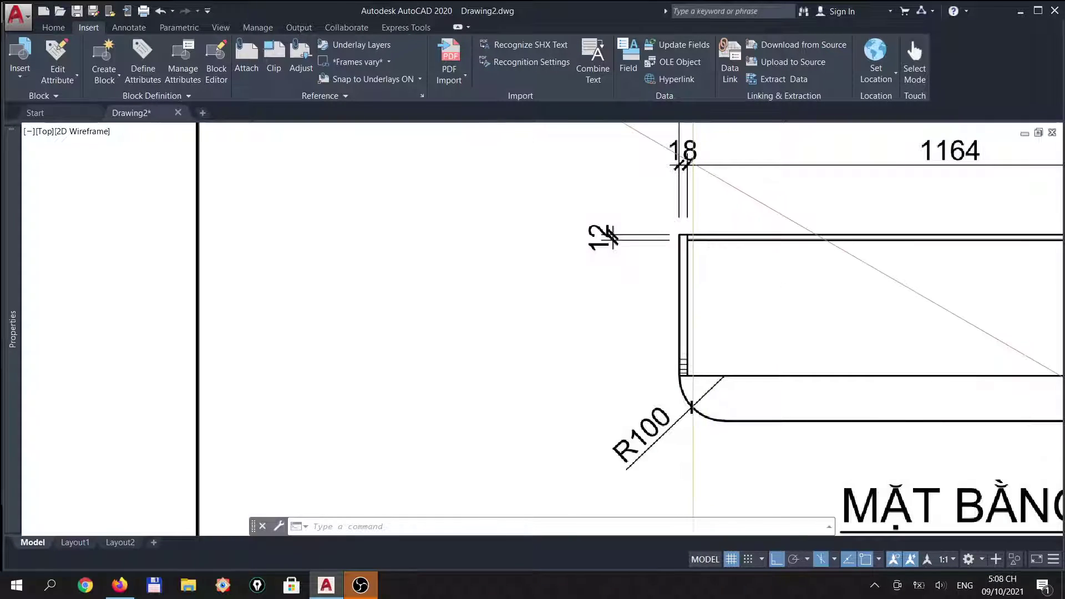
{"action": "scroll", "coordinate": [696, 220], "scroll_direction": "down", "scroll_amount": 4}
{"action": "scroll", "coordinate": [554, 250], "scroll_direction": "down", "scroll_amount": 1}
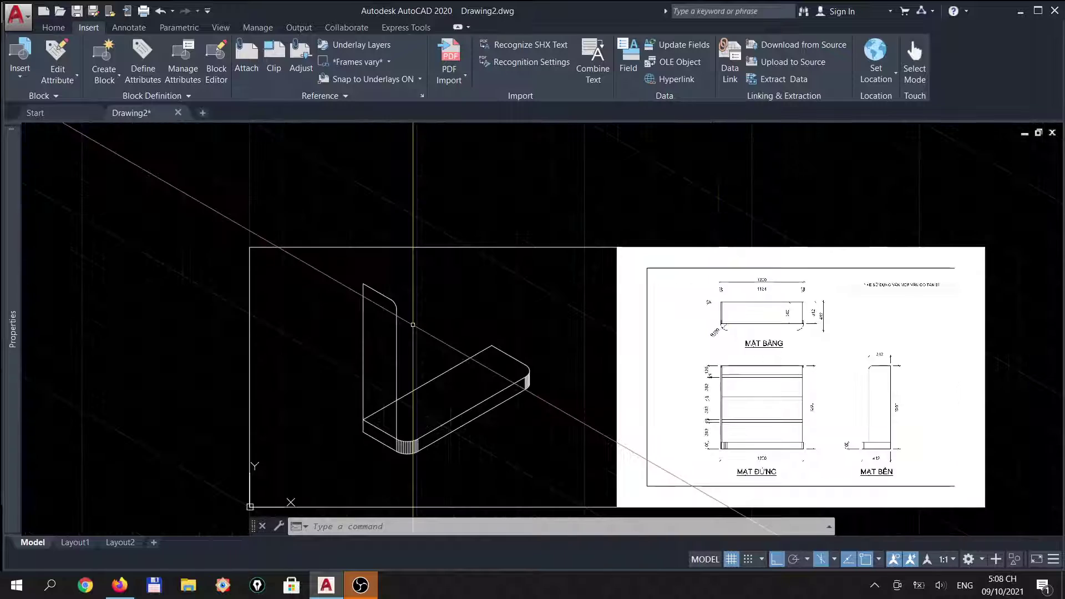
{"action": "scroll", "coordinate": [421, 263], "scroll_direction": "up", "scroll_amount": 4}
{"action": "key", "text": "Escape"}
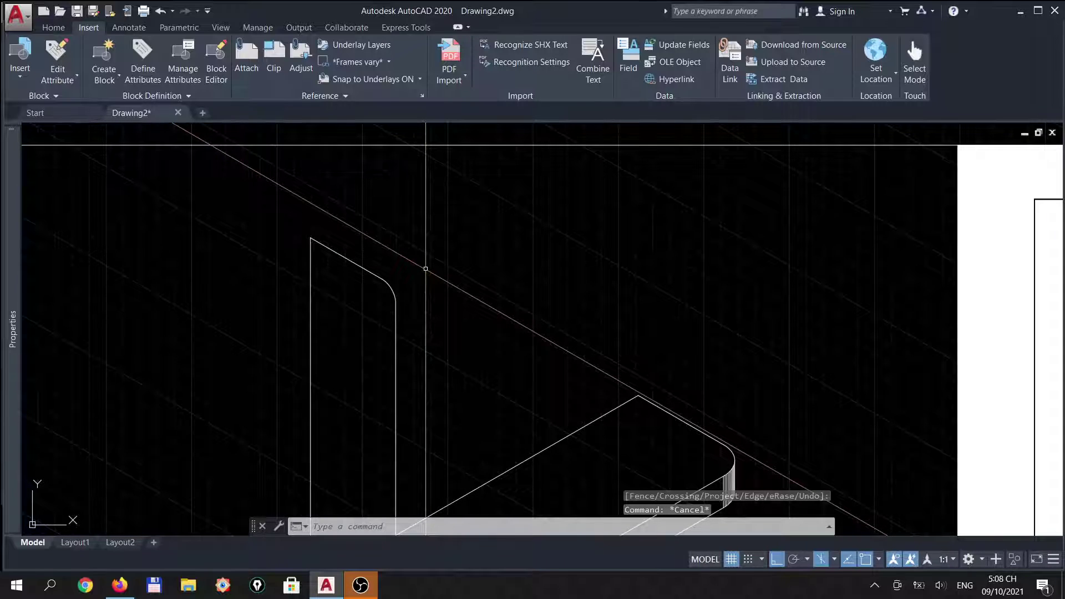
{"action": "key", "text": "F5"}
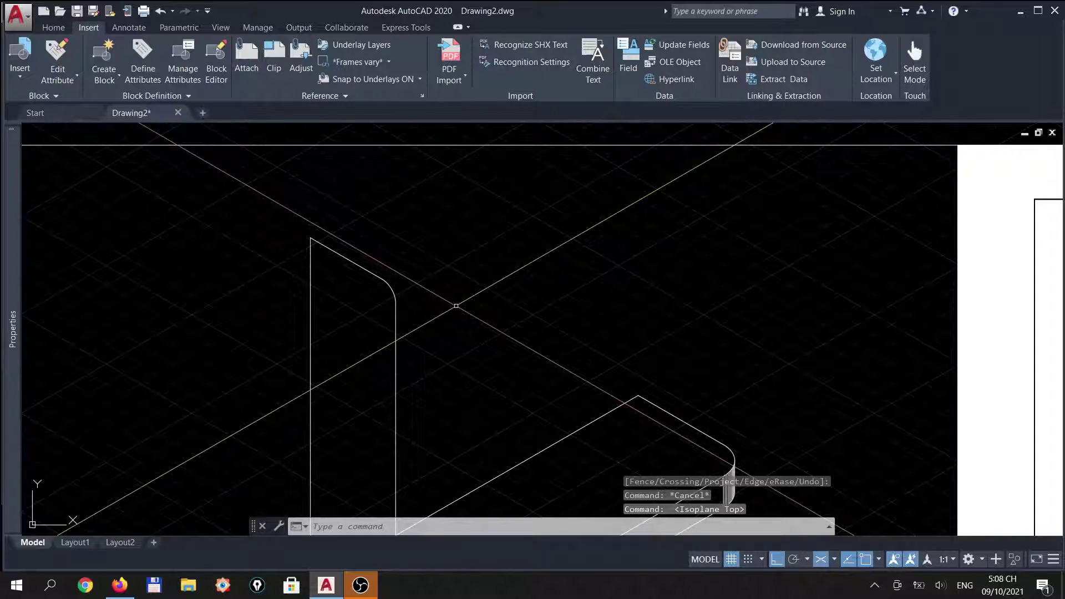
Copy the rounded side-panel outline 18 units along the 30° direction for its thickness.
{"action": "type", "text": "cp"}
{"action": "key", "text": "Return"}
{"action": "left_click", "coordinate": [424, 357]}
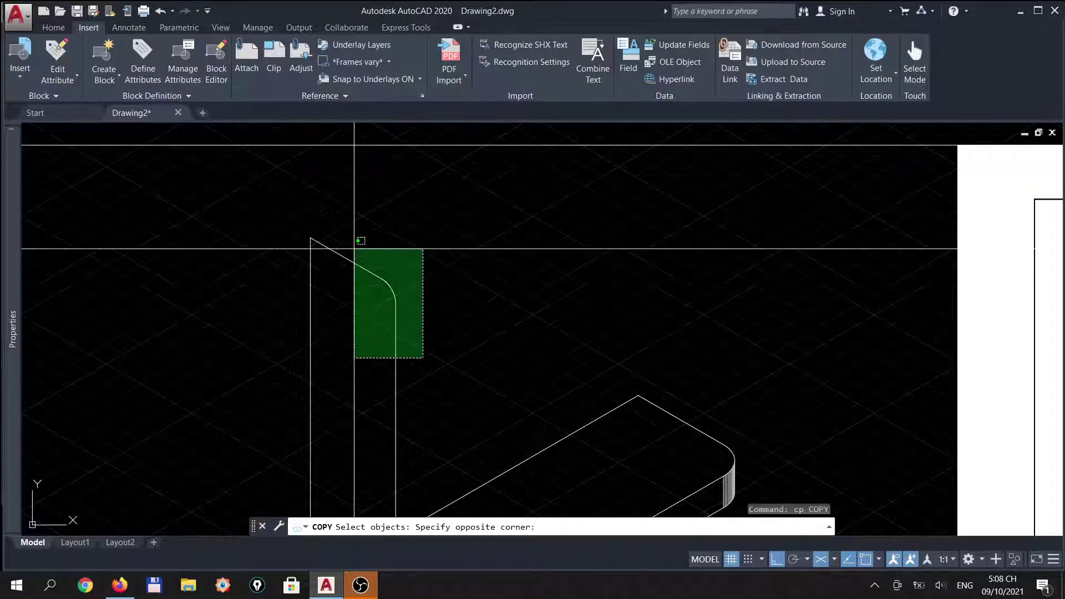
{"action": "left_click", "coordinate": [357, 248]}
{"action": "key", "text": "Return"}
{"action": "left_click", "coordinate": [448, 275]}
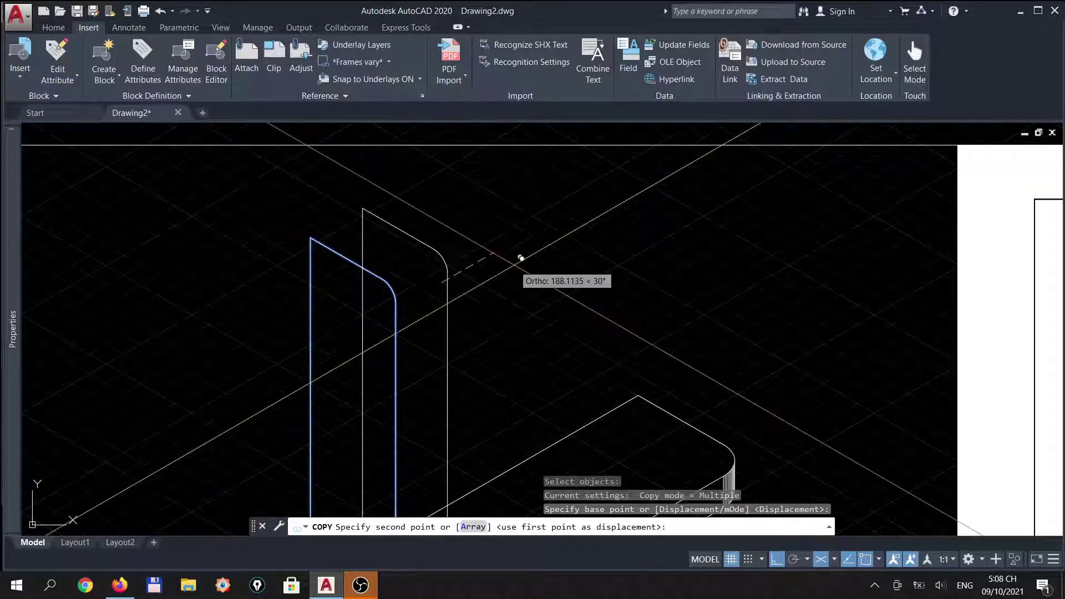
{"action": "type", "text": "10"}
{"action": "key", "text": "Return"}
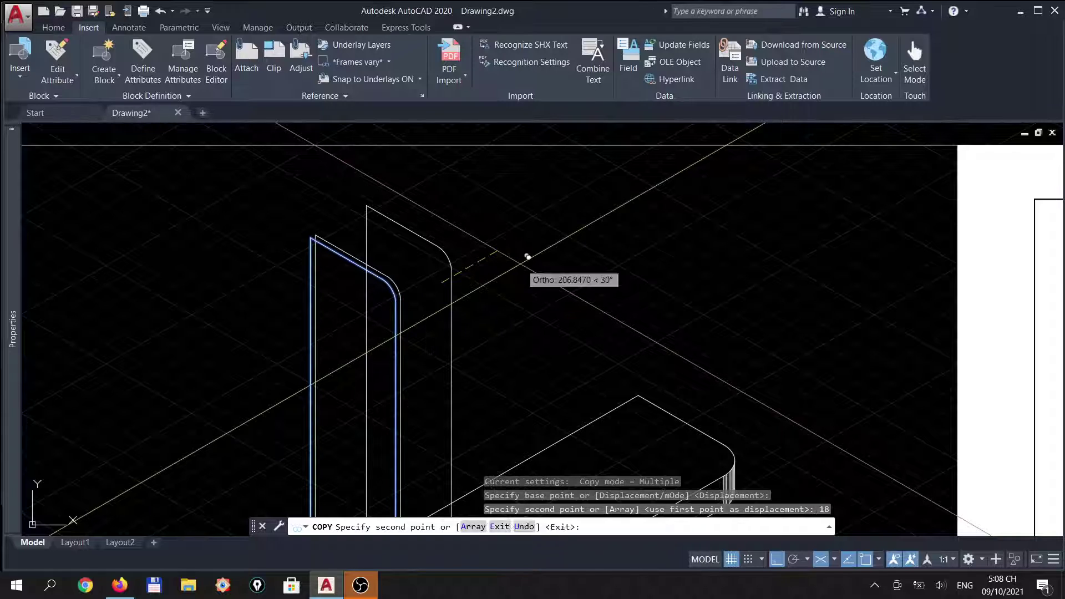
{"action": "key", "text": "Return"}
{"action": "type", "text": "l"}
{"action": "key", "text": "Return"}
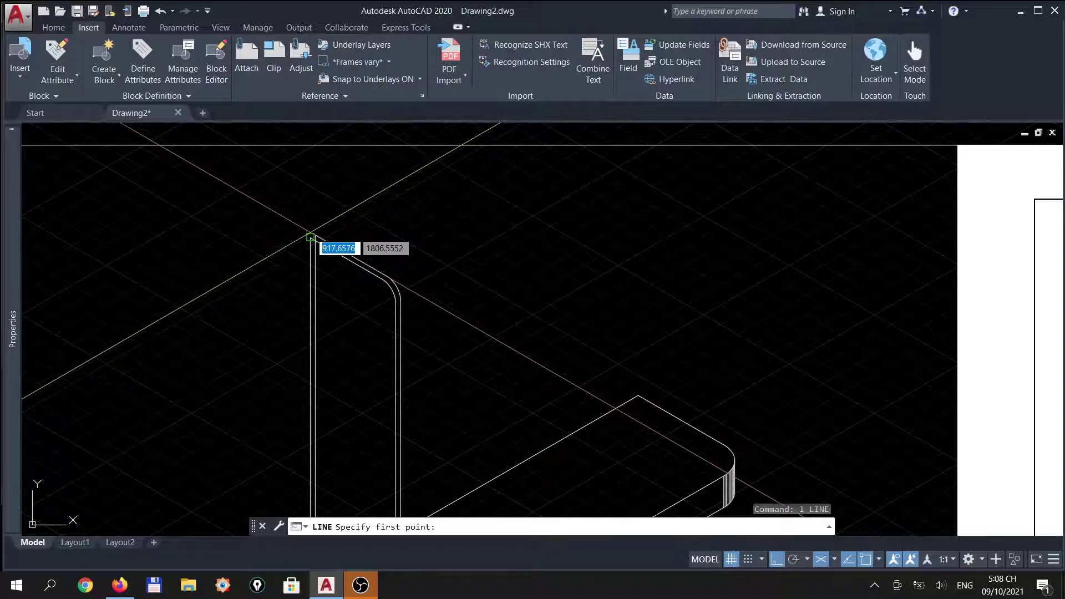
Draw short connecting lines at the panel's top corner and where its curve meets the edge.
{"action": "scroll", "coordinate": [316, 240], "scroll_direction": "up", "scroll_amount": 3}
{"action": "left_click", "coordinate": [330, 248]}
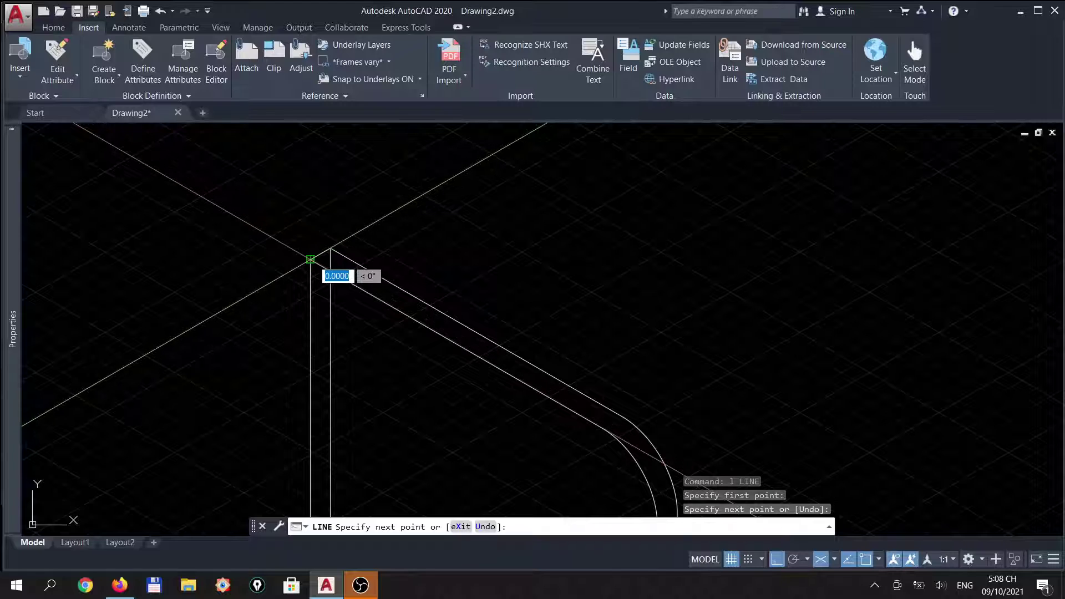
{"action": "key", "text": "Return"}
{"action": "scroll", "coordinate": [623, 425], "scroll_direction": "down", "scroll_amount": 2}
{"action": "key", "text": "Return"}
{"action": "left_click", "coordinate": [622, 385]}
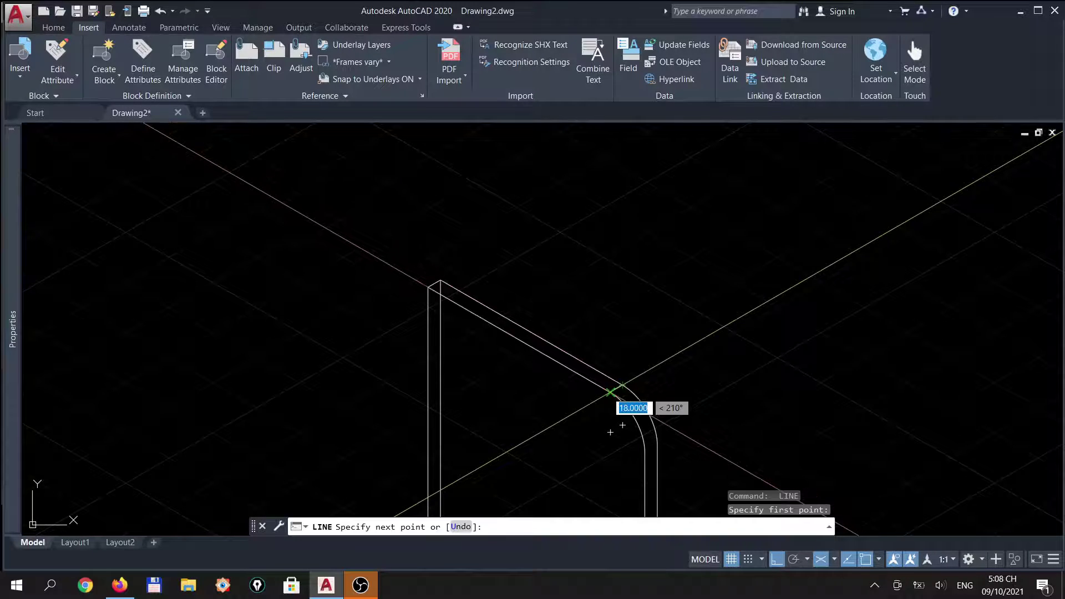
{"action": "left_click", "coordinate": [610, 392]}
{"action": "key", "text": "Return"}
{"action": "scroll", "coordinate": [639, 306], "scroll_direction": "down", "scroll_amount": 2}
{"action": "scroll", "coordinate": [646, 333], "scroll_direction": "down", "scroll_amount": 3}
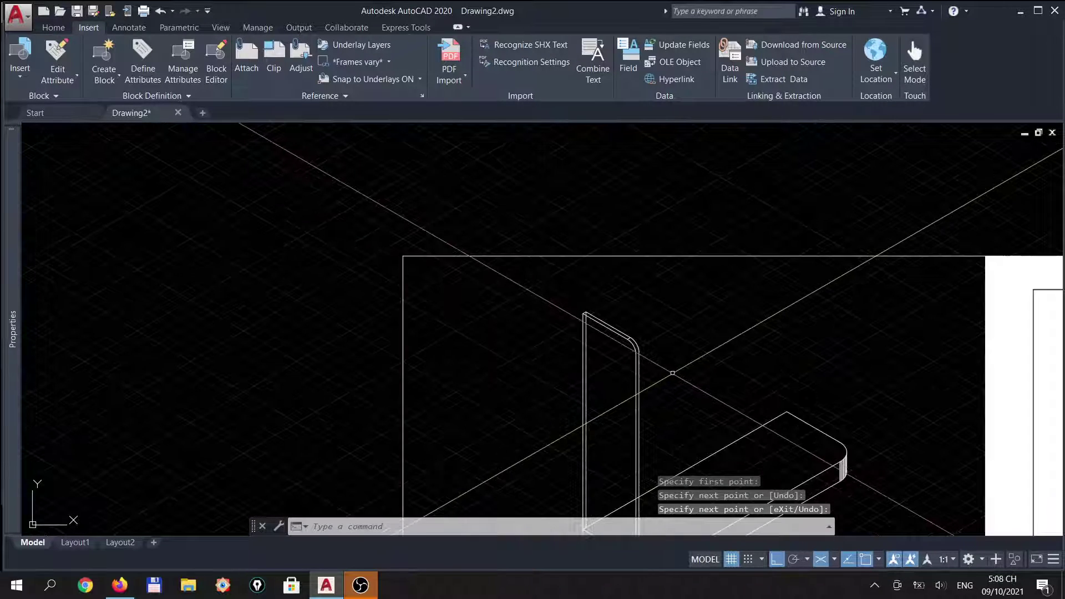
{"action": "scroll", "coordinate": [660, 370], "scroll_direction": "up", "scroll_amount": 1}
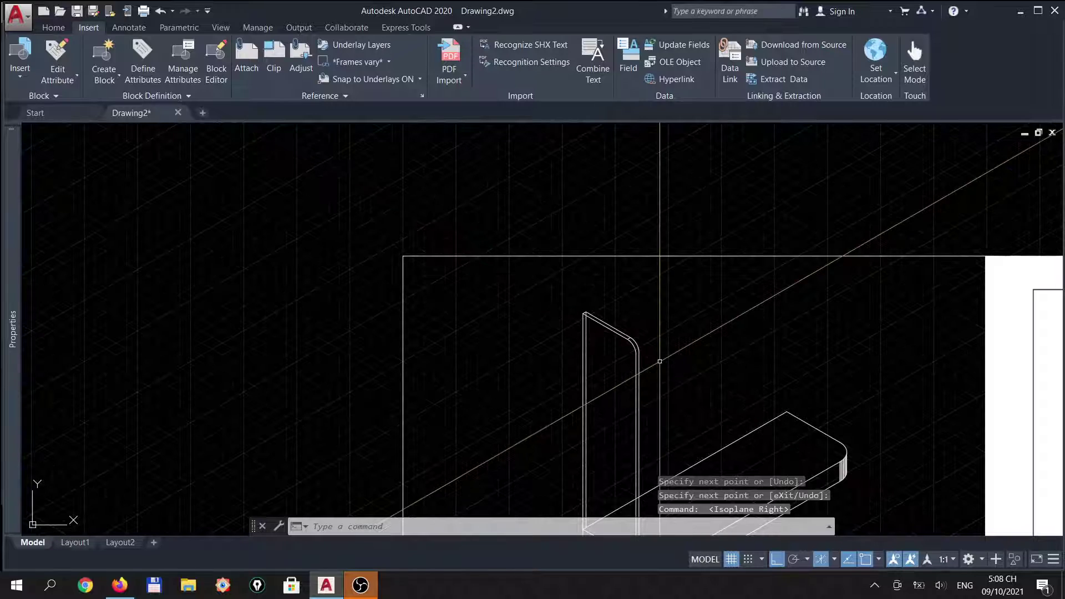
{"action": "scroll", "coordinate": [655, 360], "scroll_direction": "up", "scroll_amount": 2}
{"action": "scroll", "coordinate": [650, 350], "scroll_direction": "up", "scroll_amount": 2}
Add another front-to-back connecting line ending on the back outline.
{"action": "type", "text": "l"}
{"action": "key", "text": "Return"}
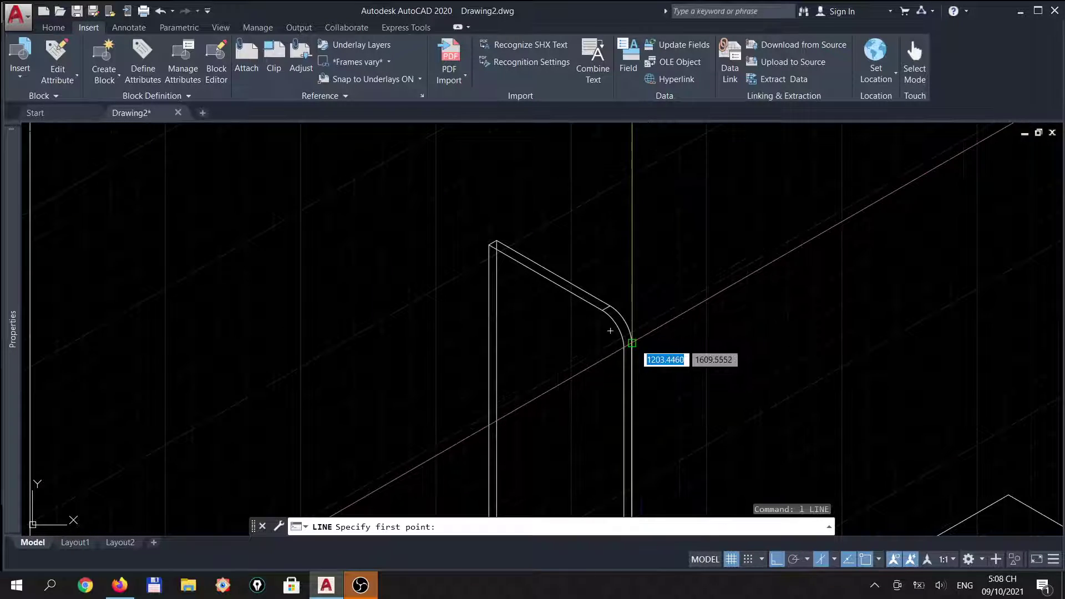
{"action": "left_click", "coordinate": [631, 342]}
{"action": "key", "text": "Return"}
{"action": "scroll", "coordinate": [610, 388], "scroll_direction": "down", "scroll_amount": 2}
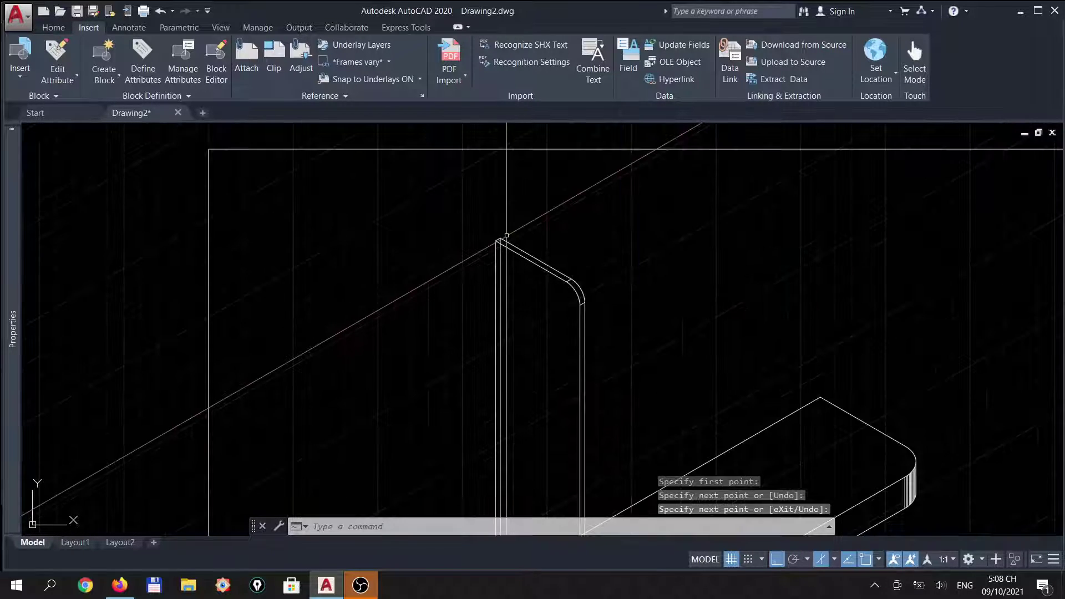
{"action": "scroll", "coordinate": [577, 467], "scroll_direction": "down", "scroll_amount": 1}
{"action": "scroll", "coordinate": [577, 467], "scroll_direction": "up", "scroll_amount": 2}
{"action": "scroll", "coordinate": [549, 452], "scroll_direction": "up", "scroll_amount": 2}
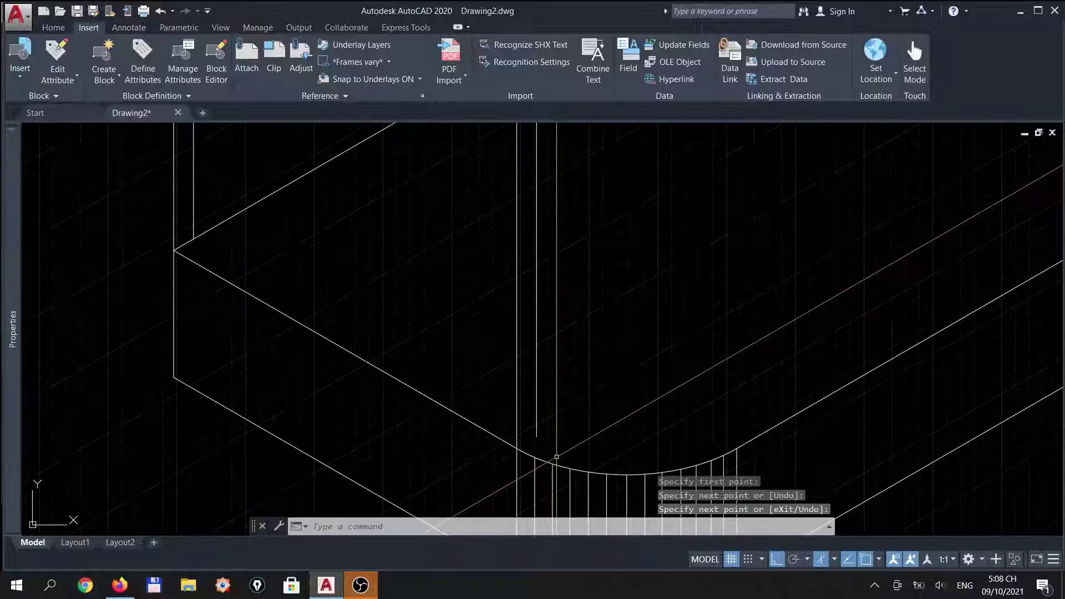
Join the panel's bottom corner to the point where the panel meets the shelf.
{"action": "type", "text": "l"}
{"action": "key", "text": "Return"}
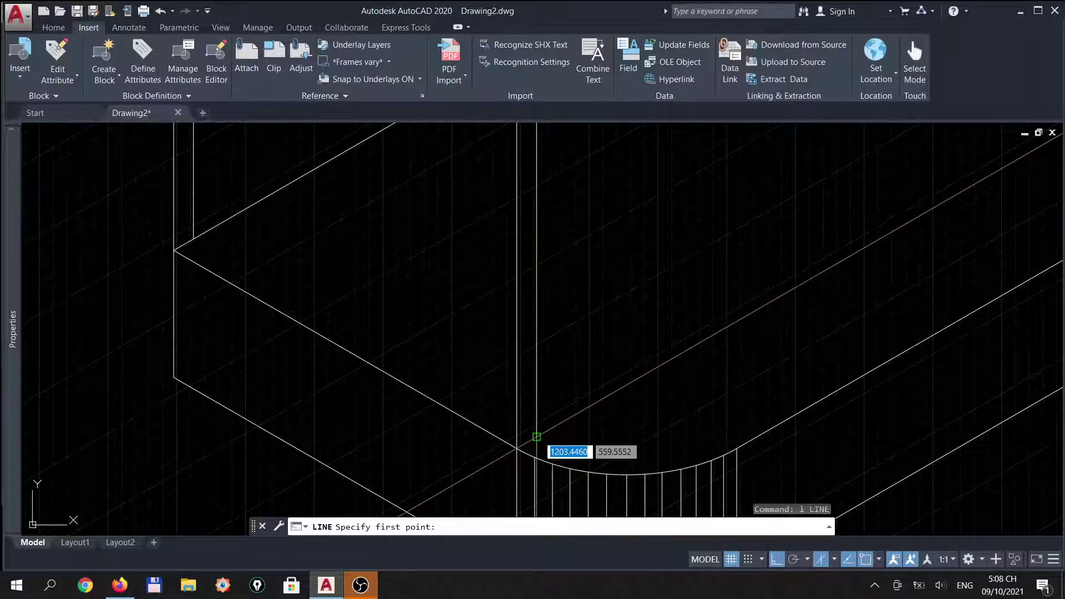
{"action": "left_click", "coordinate": [517, 449]}
{"action": "left_click", "coordinate": [626, 384]}
{"action": "key", "text": "Return"}
{"action": "scroll", "coordinate": [582, 361], "scroll_direction": "down", "scroll_amount": 2}
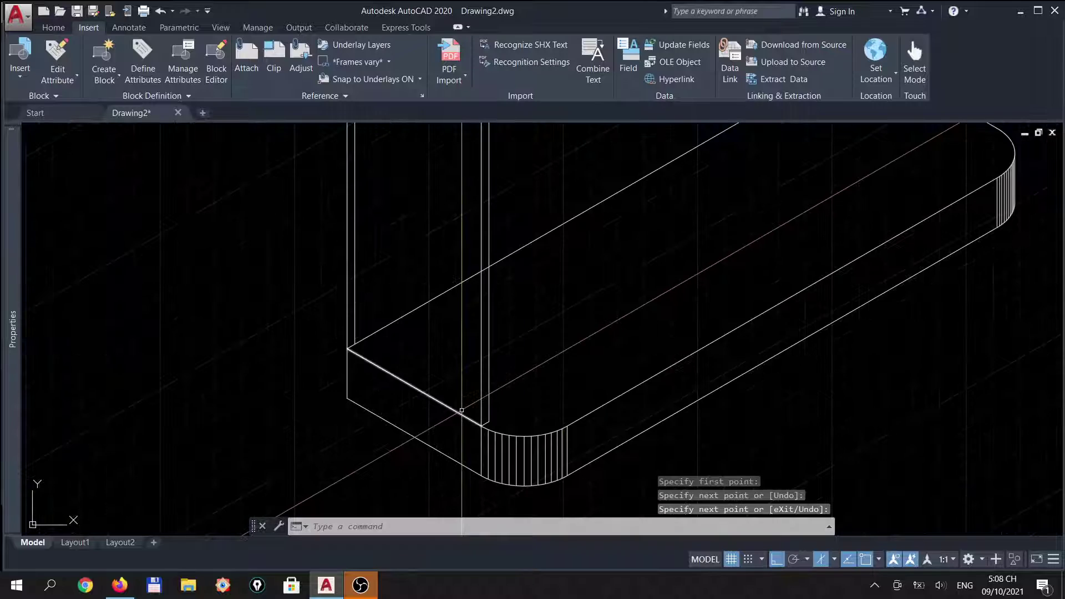
{"action": "scroll", "coordinate": [543, 319], "scroll_direction": "down", "scroll_amount": 2}
{"action": "scroll", "coordinate": [543, 319], "scroll_direction": "down", "scroll_amount": 1}
{"action": "key", "text": "Escape"}
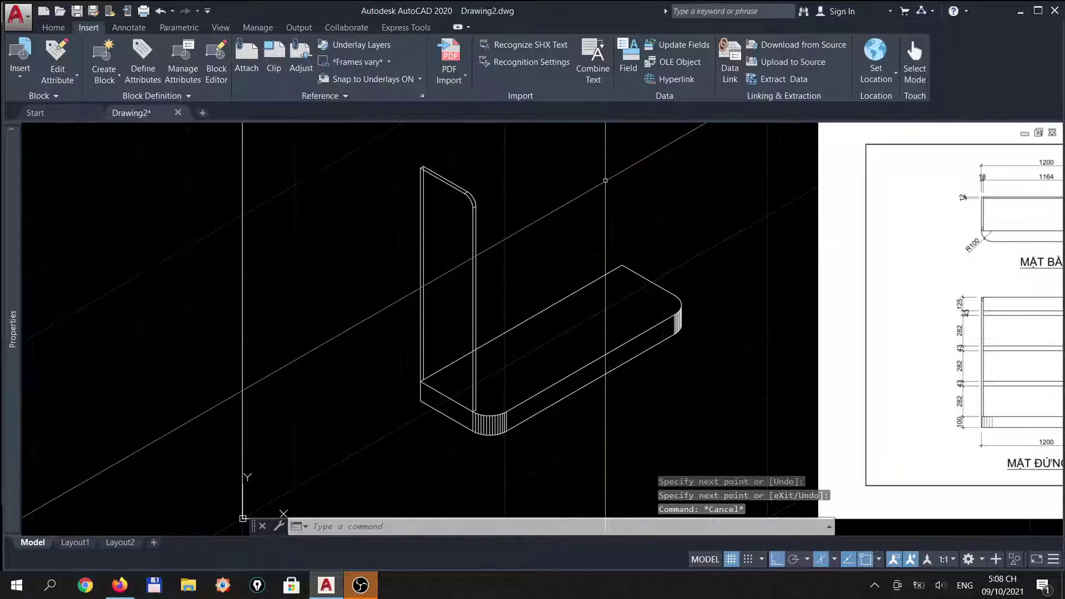
{"action": "scroll", "coordinate": [451, 148], "scroll_direction": "up", "scroll_amount": 4}
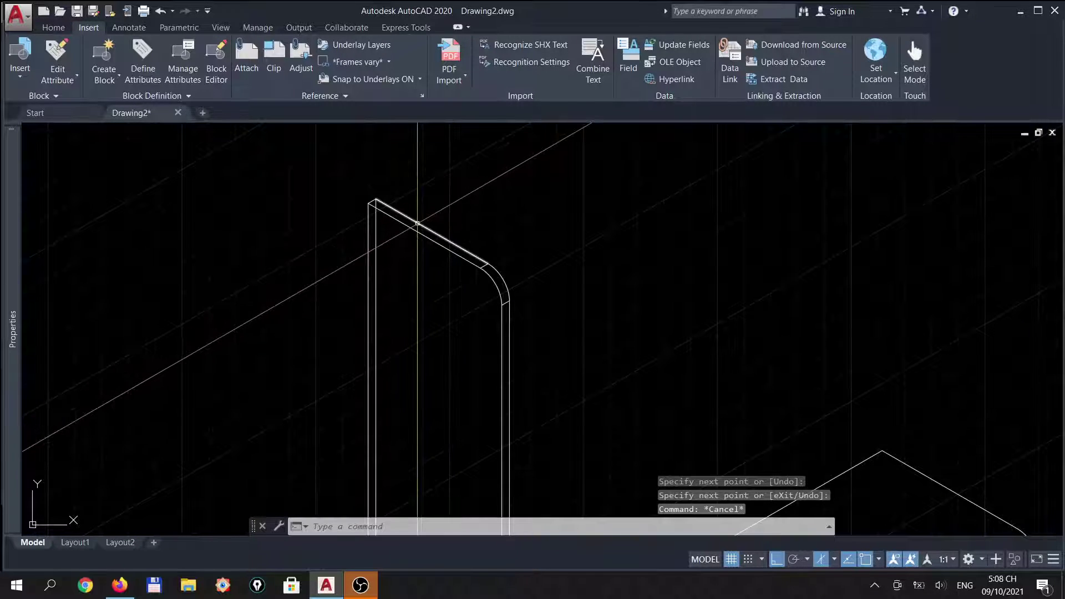
{"action": "scroll", "coordinate": [417, 223], "scroll_direction": "down", "scroll_amount": 3}
{"action": "scroll", "coordinate": [464, 233], "scroll_direction": "up", "scroll_amount": 4}
{"action": "scroll", "coordinate": [432, 294], "scroll_direction": "up", "scroll_amount": 2}
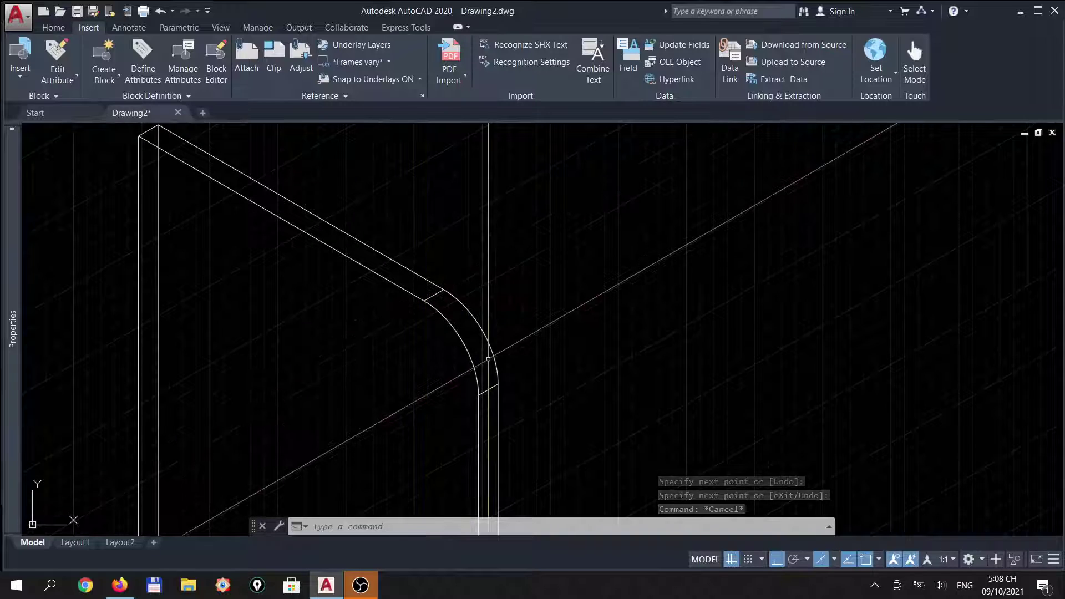
Copy the short cross line from its endpoint onto the first points along the rounded corner.
{"action": "type", "text": "cp"}
{"action": "key", "text": "Return"}
{"action": "left_click", "coordinate": [402, 328]}
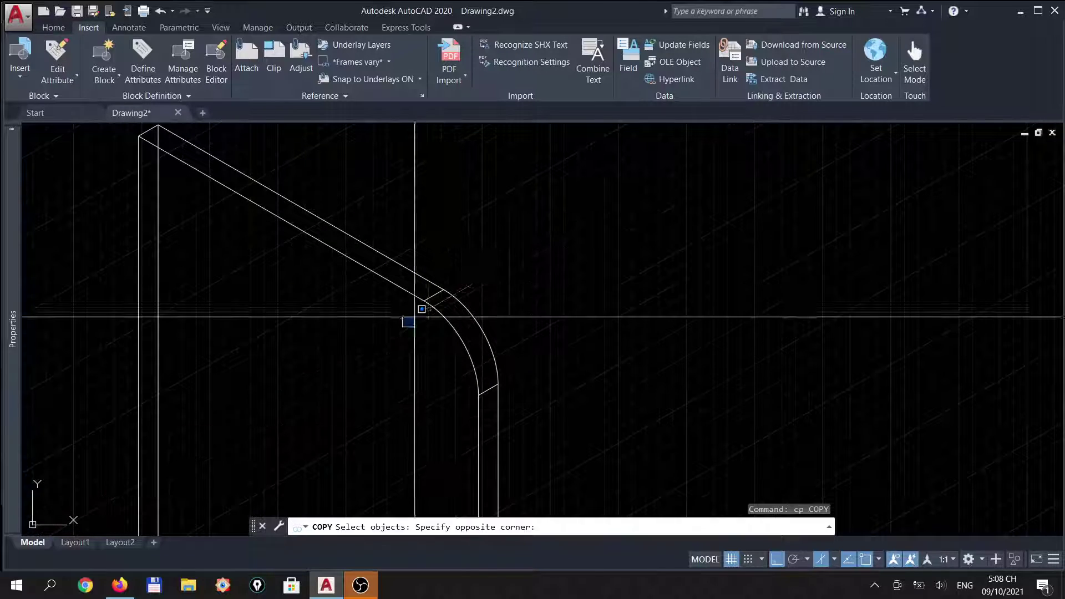
{"action": "left_click", "coordinate": [421, 308]}
{"action": "key", "text": "Return"}
{"action": "scroll", "coordinate": [443, 300], "scroll_direction": "up", "scroll_amount": 2}
{"action": "left_click", "coordinate": [435, 290]}
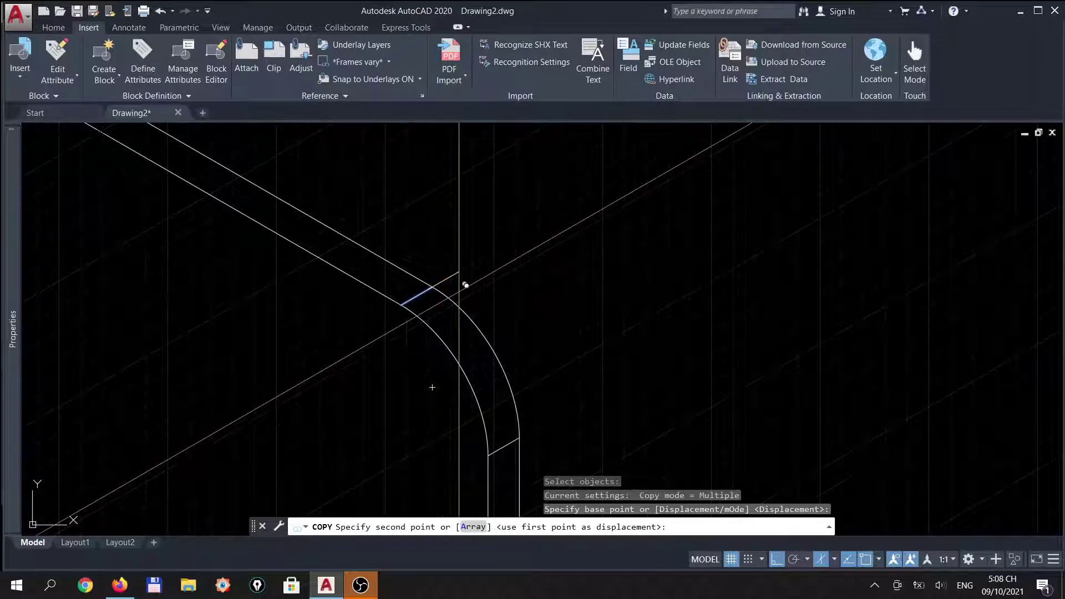
{"action": "left_click", "coordinate": [469, 307]}
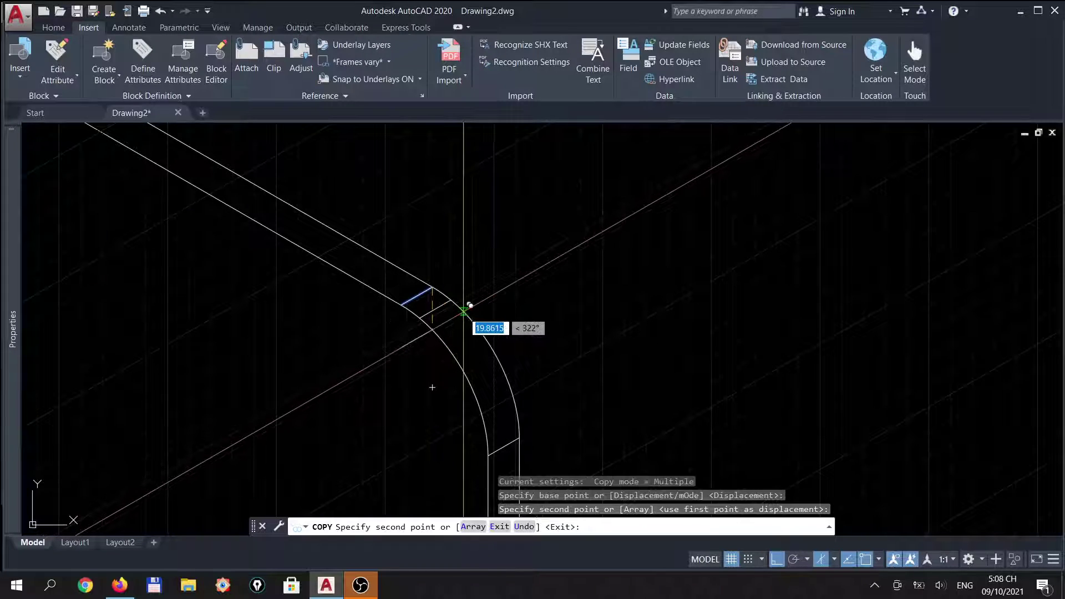
{"action": "left_click", "coordinate": [477, 328]}
Place further copies of the cross line down the curve to its lower end.
{"action": "left_click", "coordinate": [488, 343]}
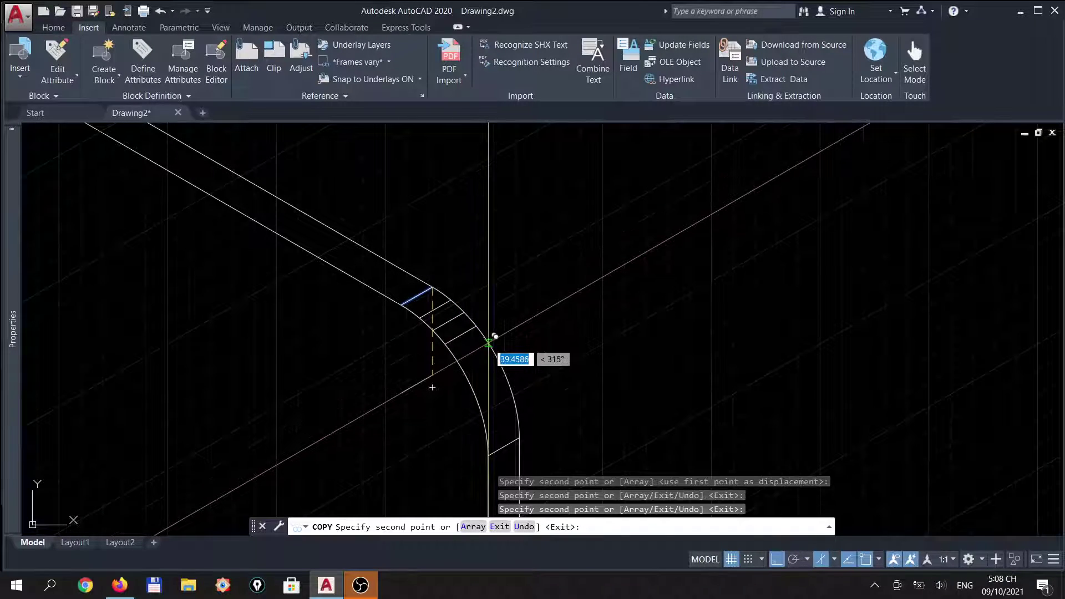
{"action": "left_click", "coordinate": [488, 343]}
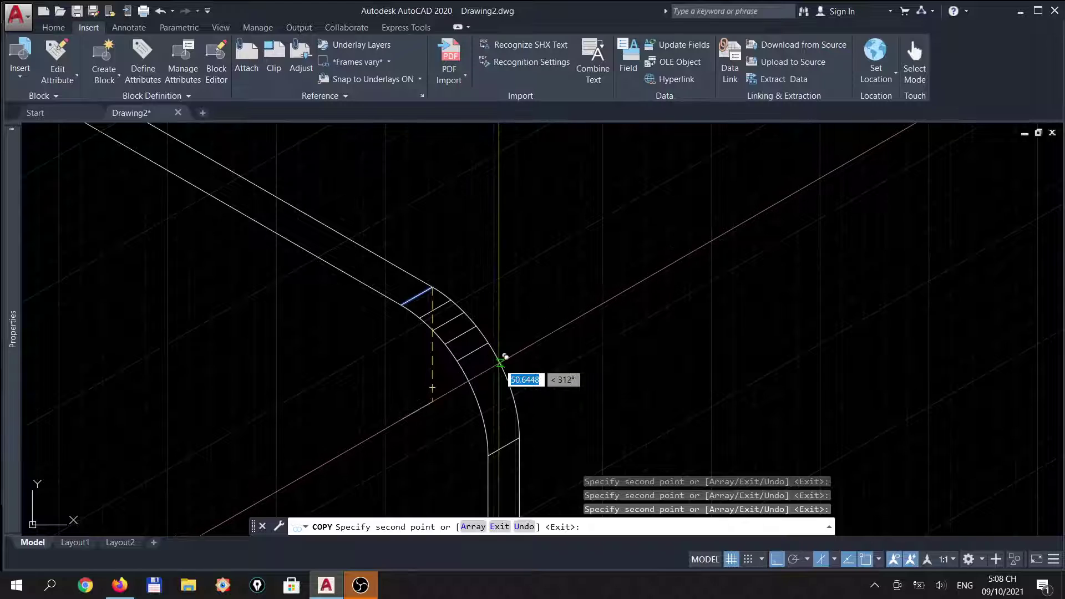
{"action": "left_click", "coordinate": [499, 364]}
{"action": "scroll", "coordinate": [492, 393], "scroll_direction": "up", "scroll_amount": 2}
{"action": "left_click", "coordinate": [518, 372]}
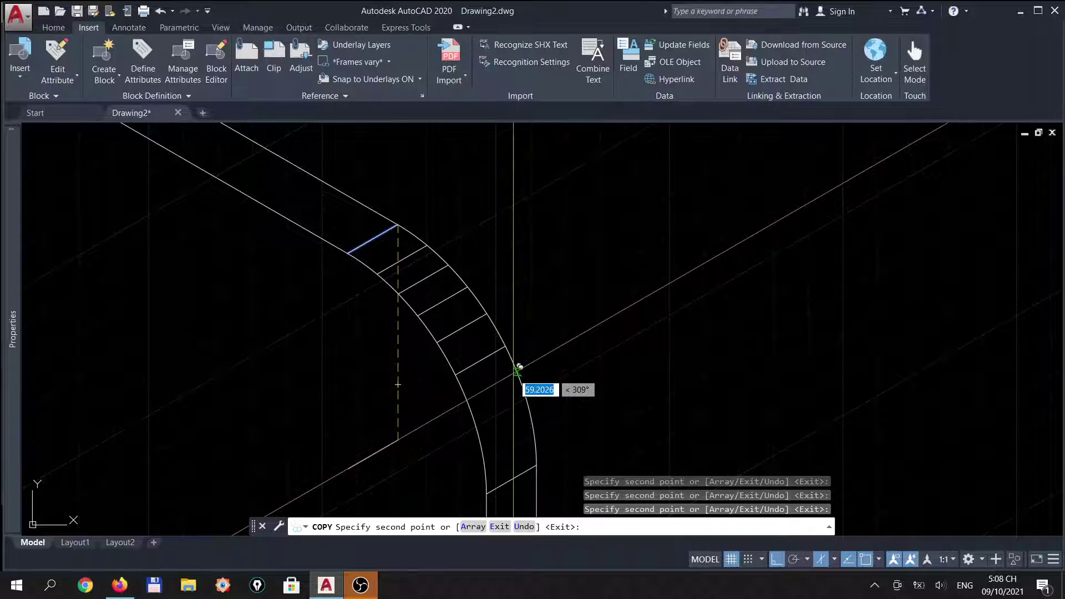
{"action": "left_click", "coordinate": [527, 401]}
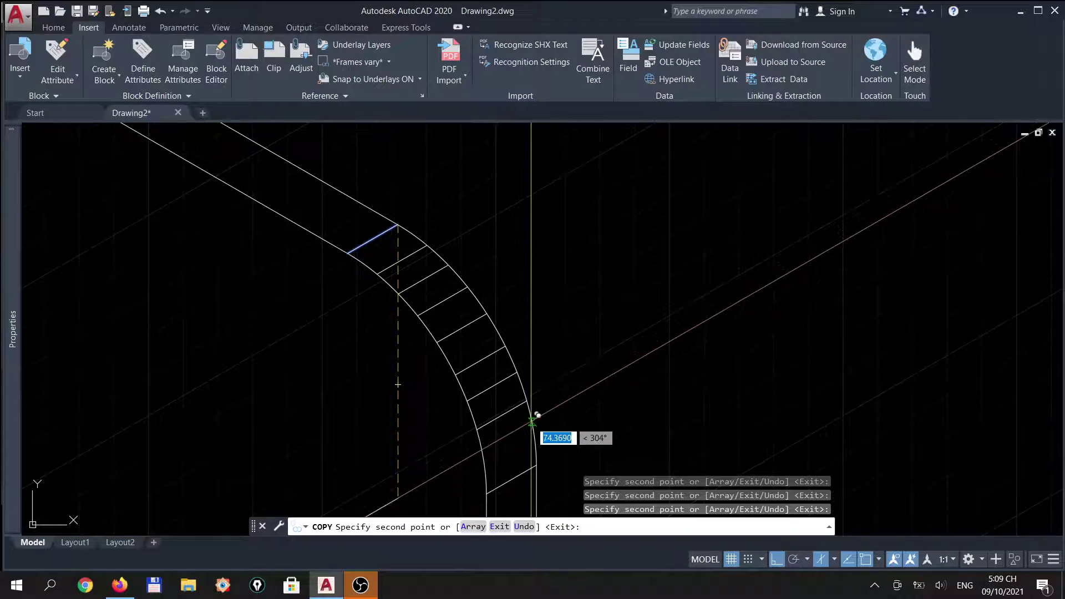
{"action": "key", "text": "Return"}
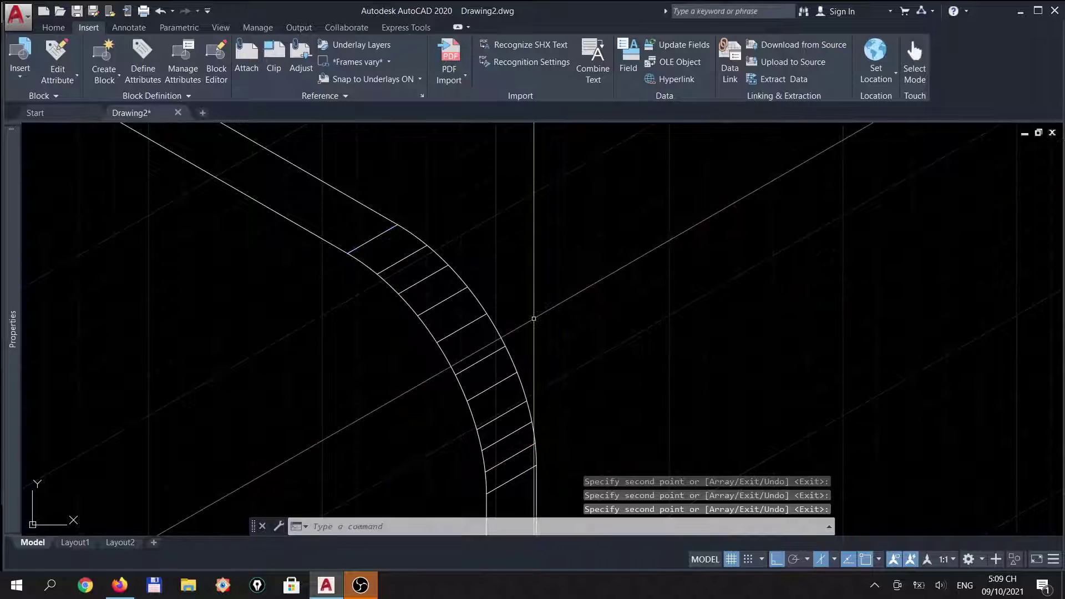
{"action": "scroll", "coordinate": [464, 253], "scroll_direction": "down", "scroll_amount": 6}
{"action": "key", "text": "Escape"}
{"action": "scroll", "coordinate": [464, 253], "scroll_direction": "down", "scroll_amount": 5}
{"action": "key", "text": "Escape"}
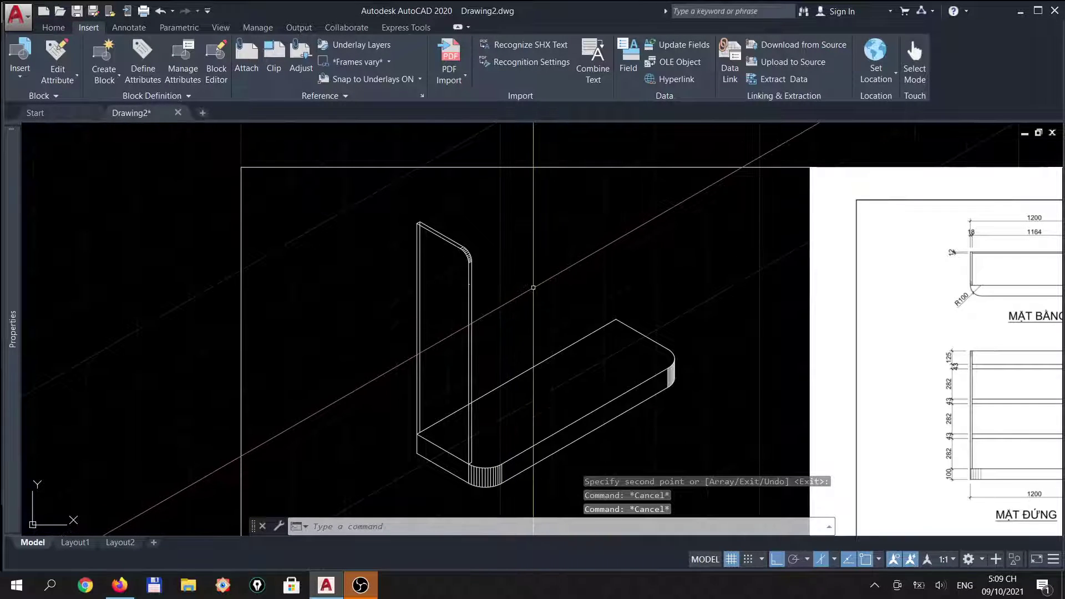
Copy the side panel's lines from its base corner to the slab's far corner.
{"action": "type", "text": "c"}
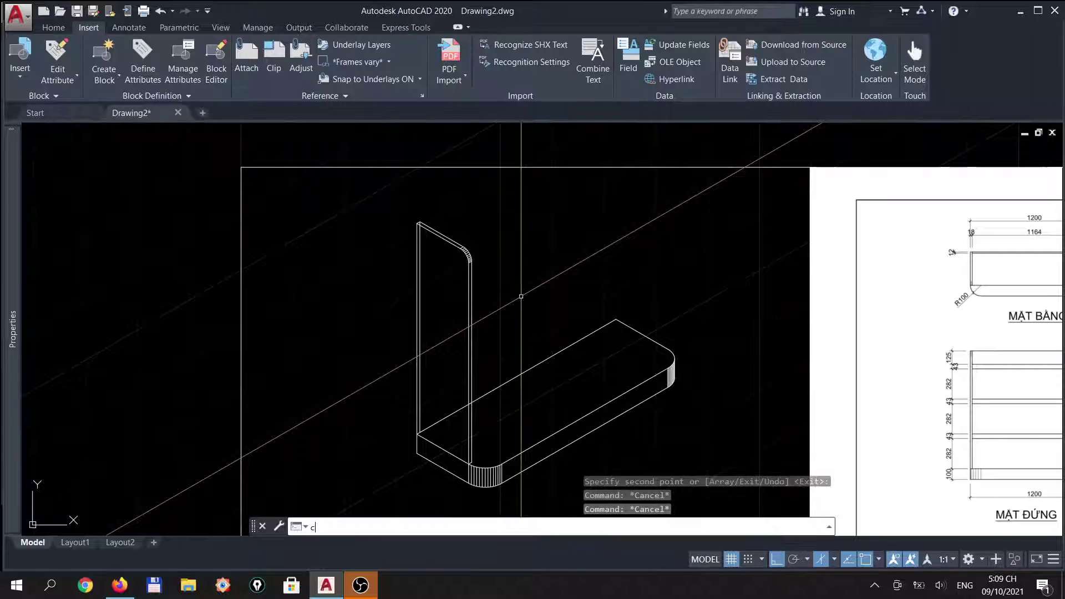
{"action": "type", "text": "p"}
{"action": "key", "text": "Return"}
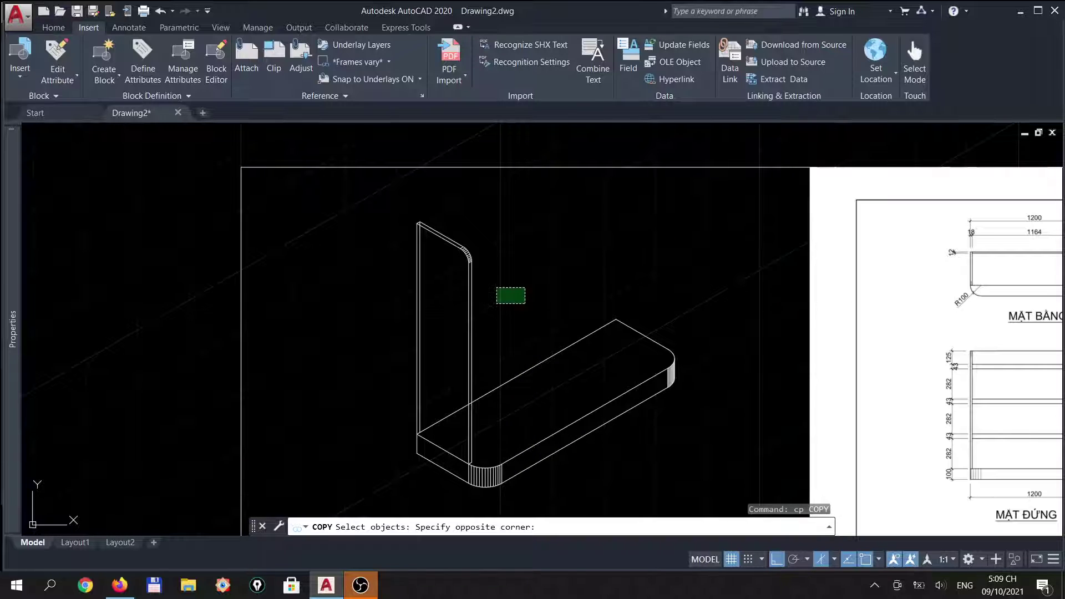
{"action": "left_click", "coordinate": [469, 306]}
{"action": "scroll", "coordinate": [488, 472], "scroll_direction": "up", "scroll_amount": 2}
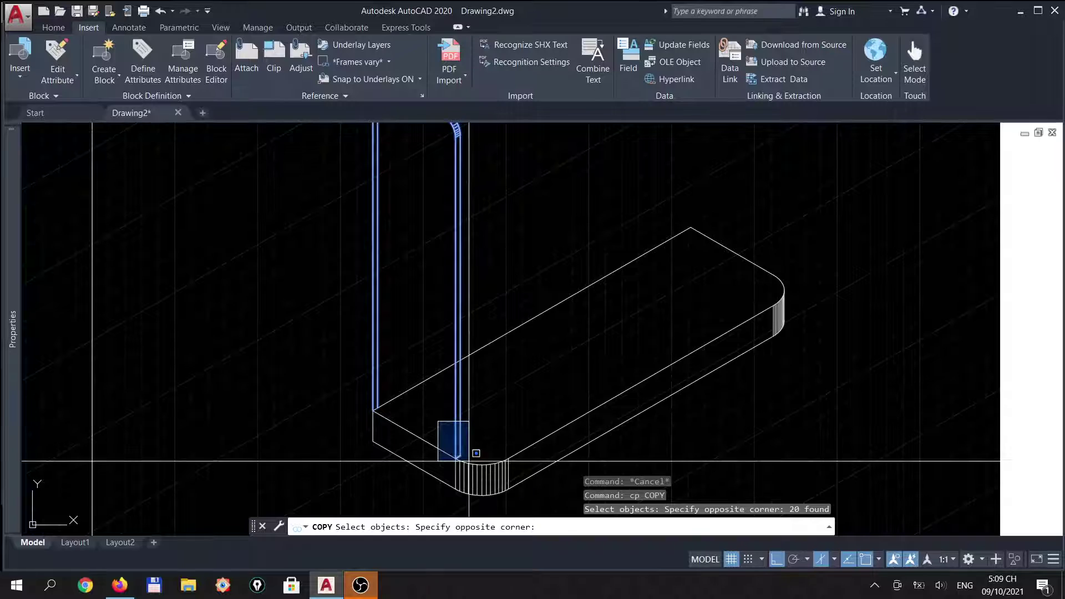
{"action": "left_click", "coordinate": [469, 461]}
{"action": "scroll", "coordinate": [468, 460], "scroll_direction": "up", "scroll_amount": 3}
{"action": "key", "text": "Return"}
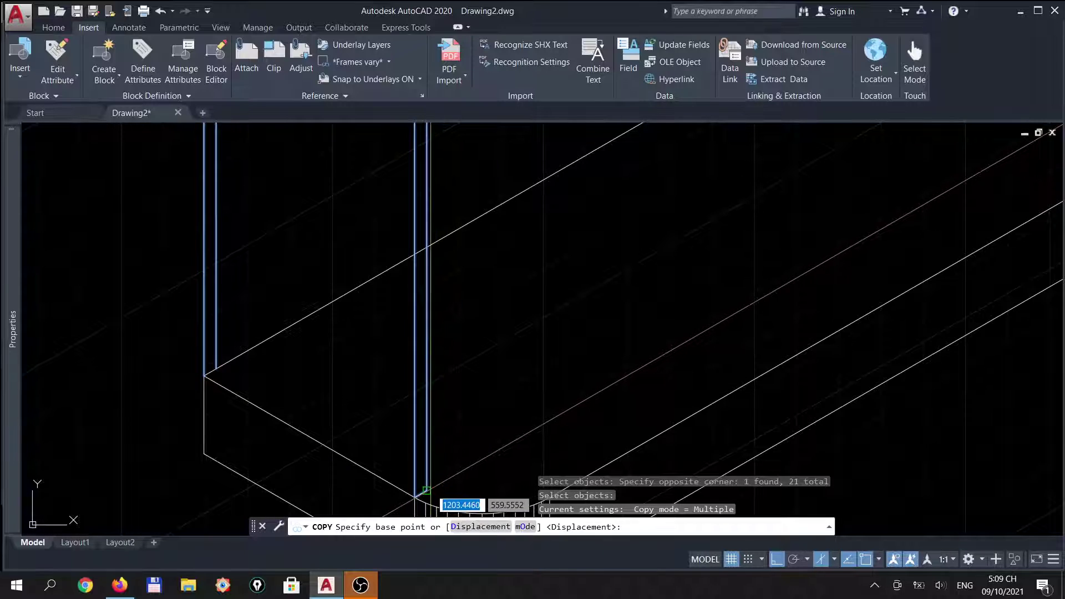
{"action": "left_click", "coordinate": [426, 490]}
{"action": "scroll", "coordinate": [426, 490], "scroll_direction": "down", "scroll_amount": 3}
{"action": "scroll", "coordinate": [614, 352], "scroll_direction": "up", "scroll_amount": 2}
{"action": "scroll", "coordinate": [714, 341], "scroll_direction": "up", "scroll_amount": 2}
{"action": "scroll", "coordinate": [712, 333], "scroll_direction": "up", "scroll_amount": 2}
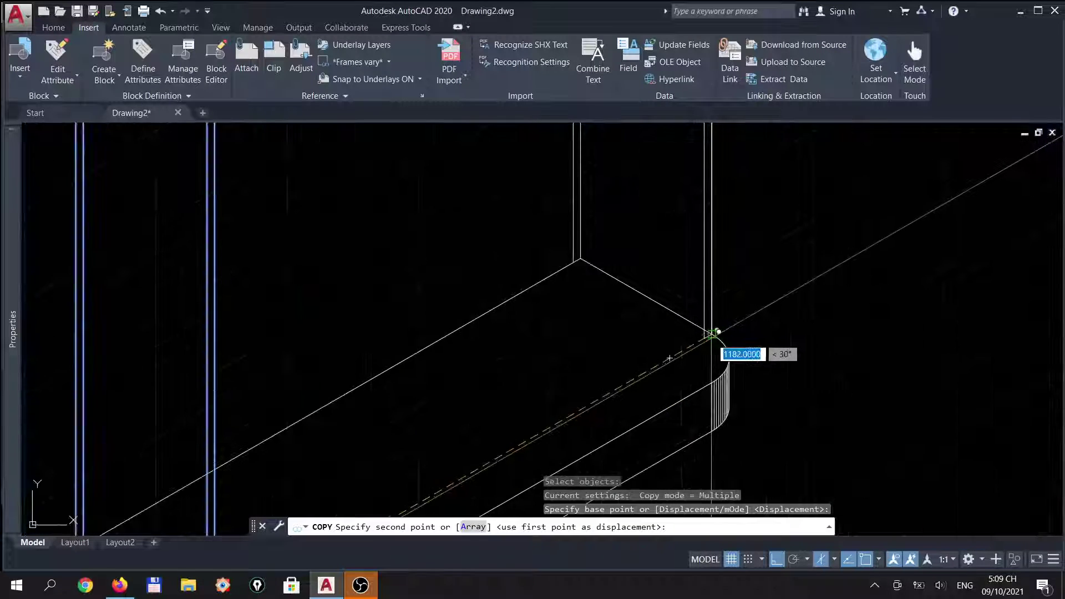
{"action": "left_click", "coordinate": [713, 334]}
{"action": "key", "text": "Return"}
{"action": "scroll", "coordinate": [638, 366], "scroll_direction": "down", "scroll_amount": 3}
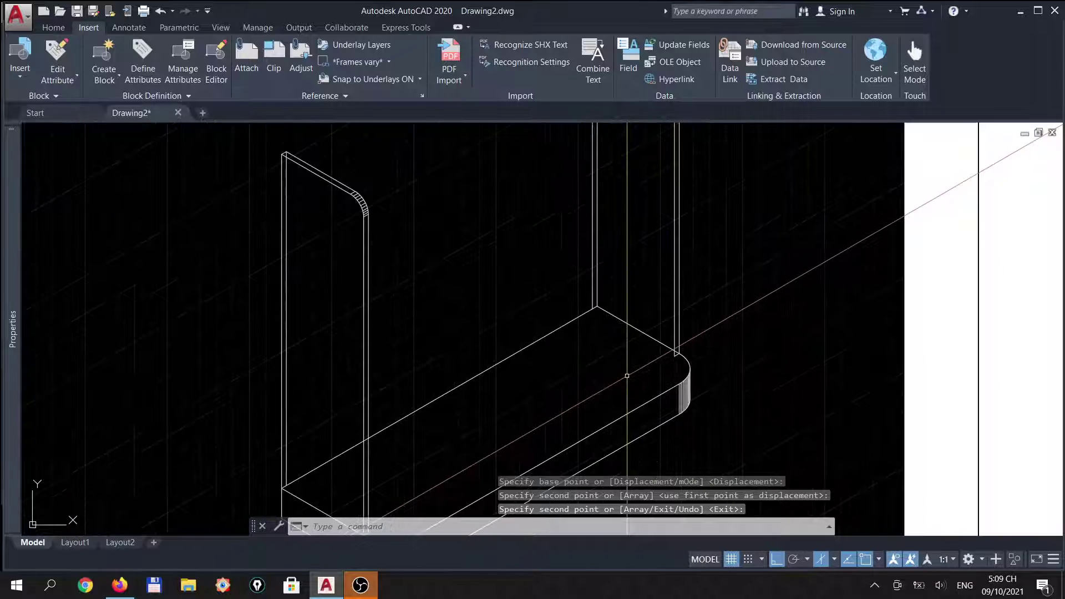
{"action": "scroll", "coordinate": [636, 368], "scroll_direction": "down", "scroll_amount": 3}
{"action": "scroll", "coordinate": [666, 304], "scroll_direction": "down", "scroll_amount": 2}
{"action": "scroll", "coordinate": [649, 308], "scroll_direction": "down", "scroll_amount": 2}
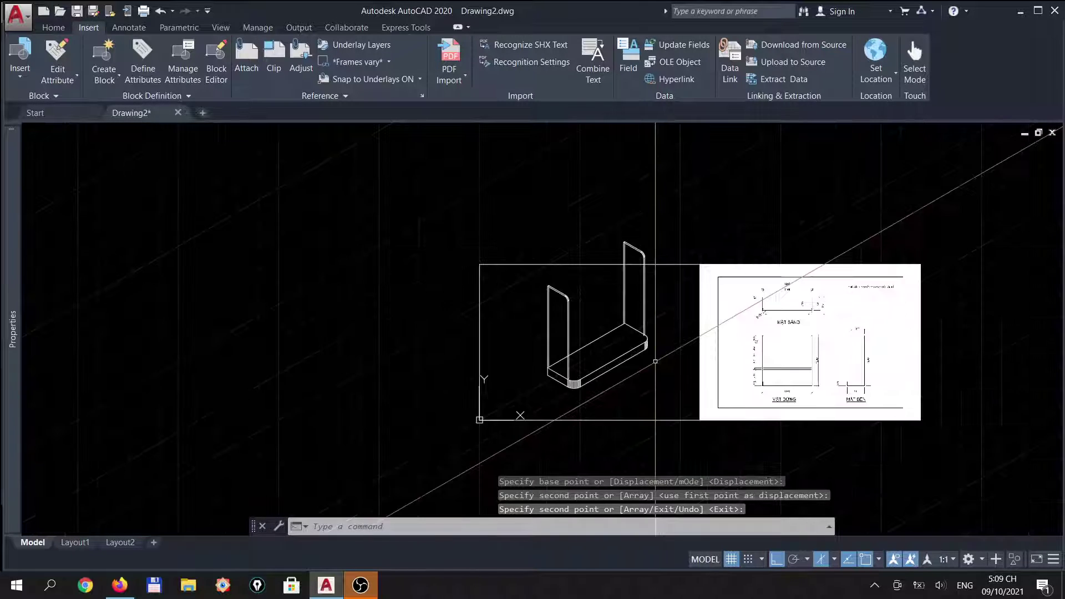
{"action": "key", "text": "Escape"}
{"action": "scroll", "coordinate": [610, 310], "scroll_direction": "up", "scroll_amount": 3}
Move the whole shelf unit (78 objects) down to a lower position.
{"action": "type", "text": "m"}
{"action": "key", "text": "Return"}
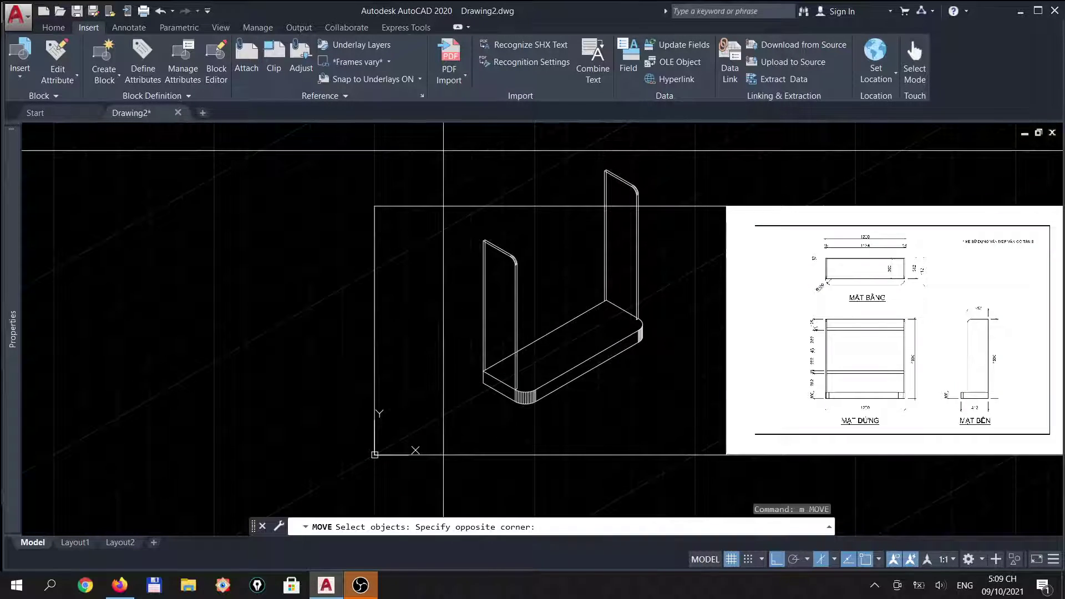
{"action": "left_click", "coordinate": [692, 447]}
{"action": "key", "text": "Return"}
{"action": "left_click", "coordinate": [674, 321]}
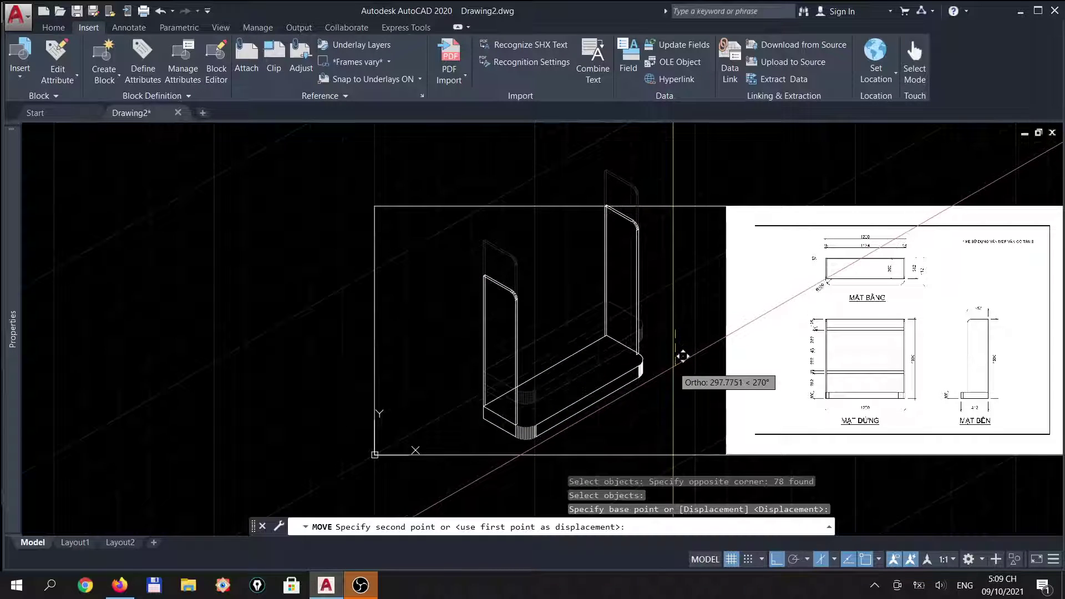
{"action": "left_click", "coordinate": [683, 363]}
{"action": "key", "text": "Return"}
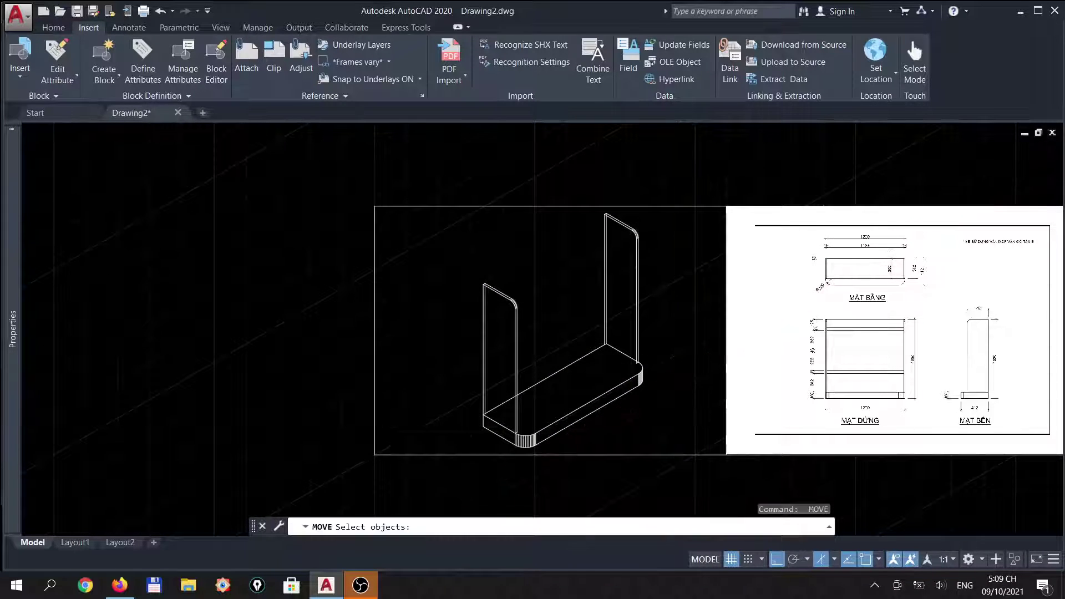
{"action": "key", "text": "Escape"}
{"action": "scroll", "coordinate": [585, 395], "scroll_direction": "up", "scroll_amount": 5}
{"action": "scroll", "coordinate": [540, 384], "scroll_direction": "down", "scroll_amount": 2}
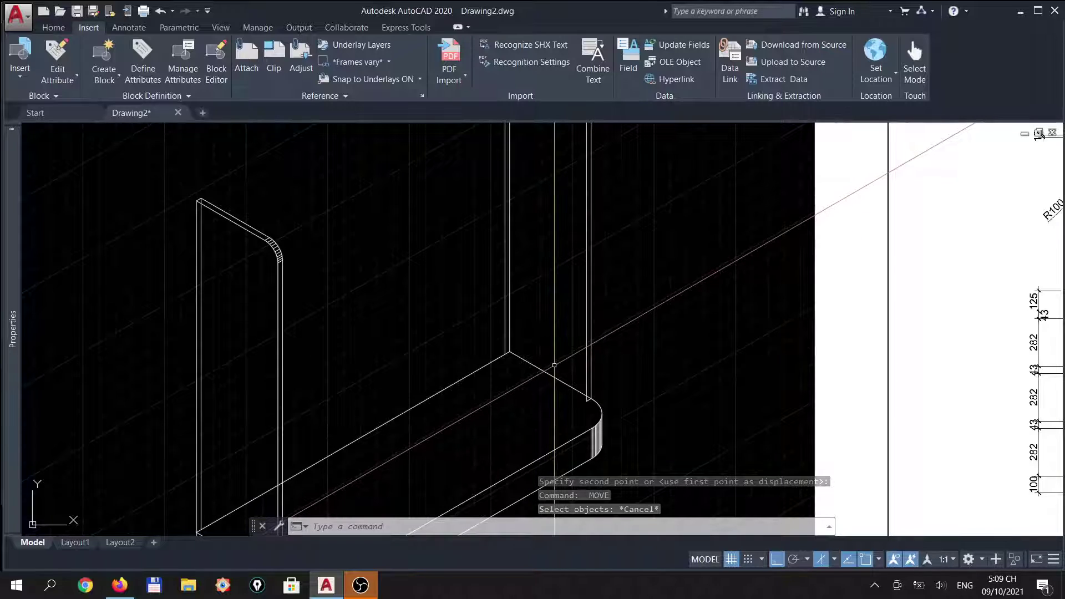
On the left isoplane, draw a 312-long line at 330° from the back panel's foot toward the rounded corner.
{"action": "key", "text": "F5"}
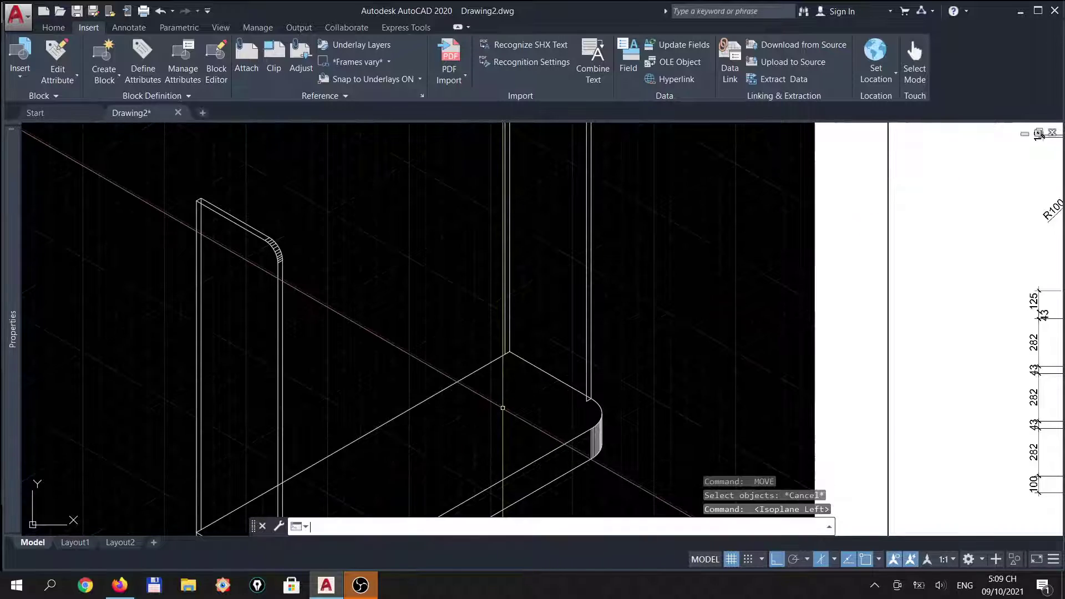
{"action": "scroll", "coordinate": [537, 373], "scroll_direction": "up", "scroll_amount": 2}
{"action": "type", "text": "l"}
{"action": "key", "text": "Return"}
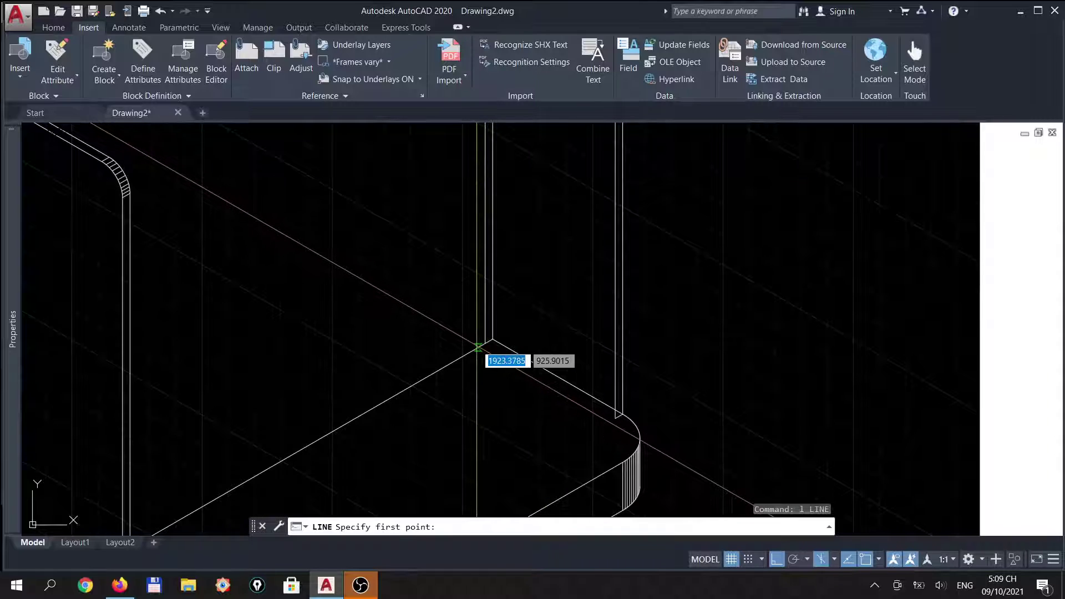
{"action": "left_click", "coordinate": [478, 347]}
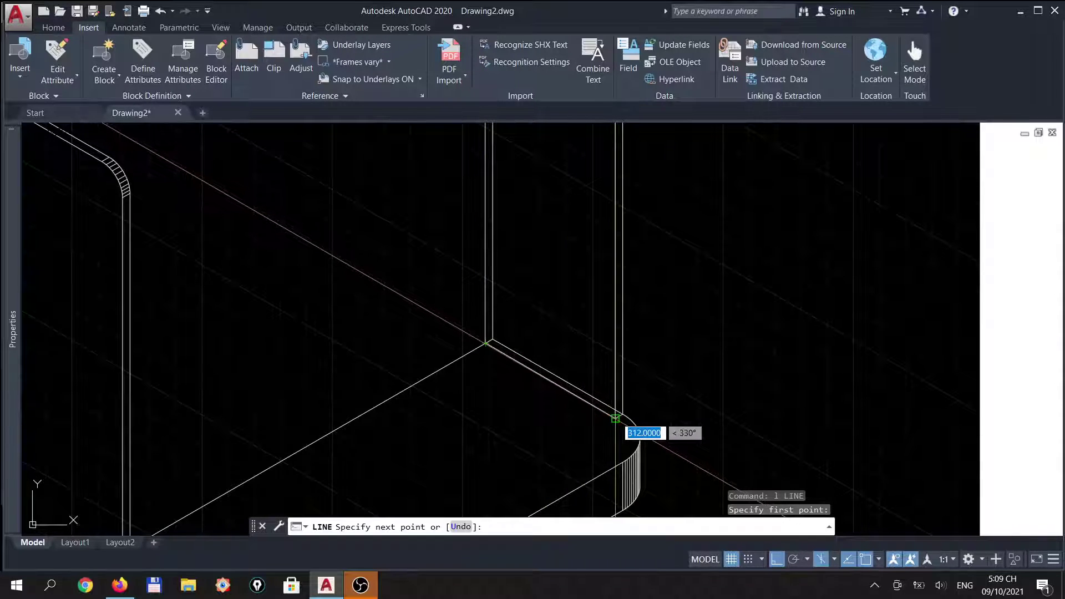
{"action": "left_click", "coordinate": [615, 418]}
{"action": "key", "text": "Return"}
{"action": "scroll", "coordinate": [610, 411], "scroll_direction": "down", "scroll_amount": 3}
{"action": "scroll", "coordinate": [603, 219], "scroll_direction": "up", "scroll_amount": 4}
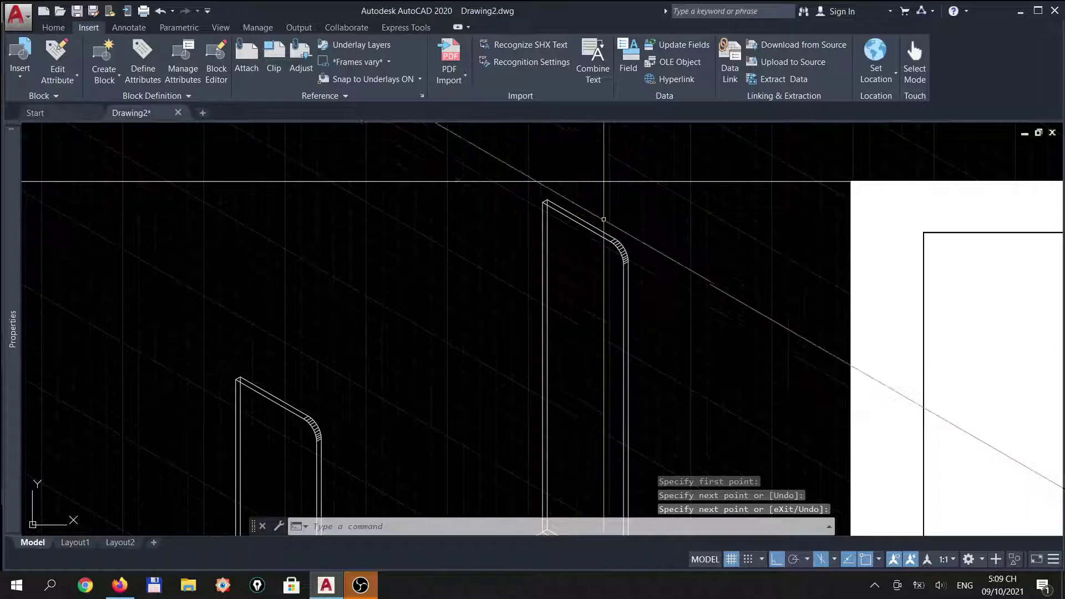
{"action": "scroll", "coordinate": [604, 219], "scroll_direction": "down", "scroll_amount": 3}
{"action": "scroll", "coordinate": [643, 241], "scroll_direction": "up", "scroll_amount": 2}
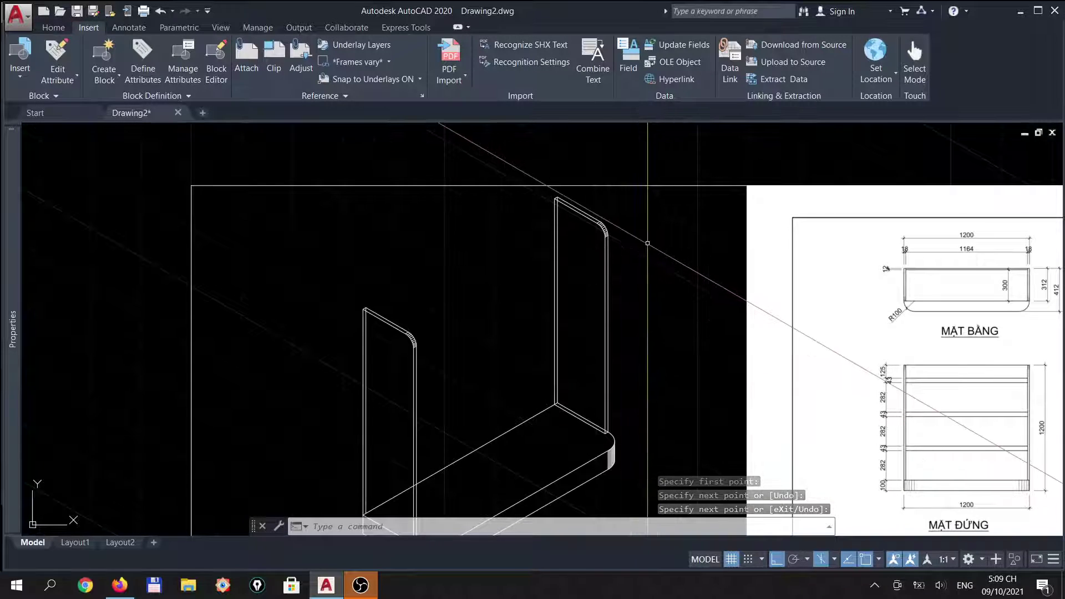
{"action": "scroll", "coordinate": [647, 243], "scroll_direction": "down", "scroll_amount": 2}
{"action": "scroll", "coordinate": [502, 416], "scroll_direction": "up", "scroll_amount": 2}
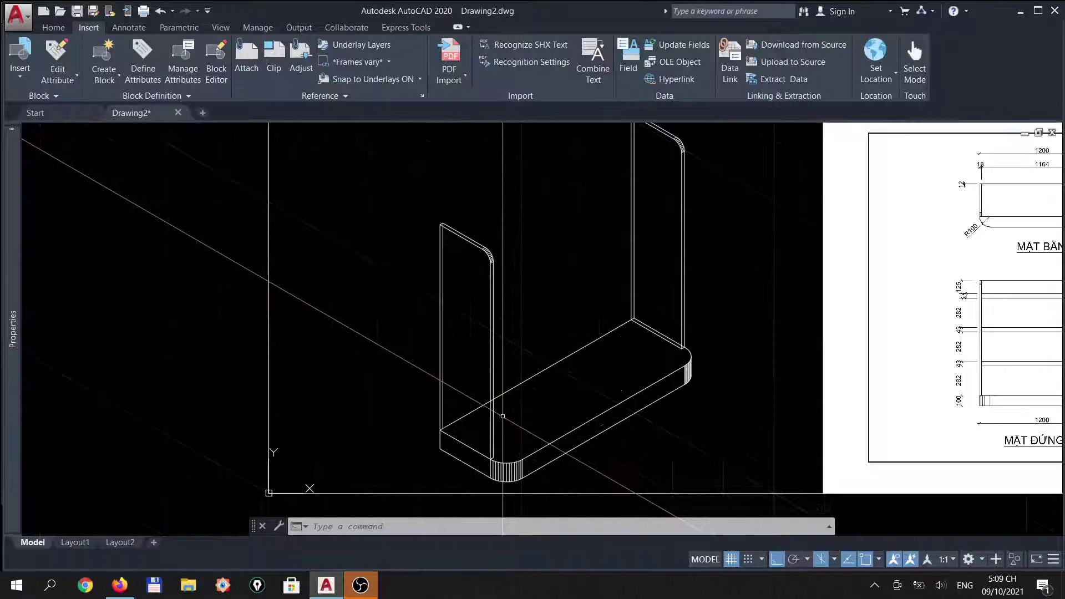
{"action": "key", "text": "Escape"}
Run TRIM, then erase the left panel's extra vertical edge.
{"action": "scroll", "coordinate": [497, 414], "scroll_direction": "up", "scroll_amount": 2}
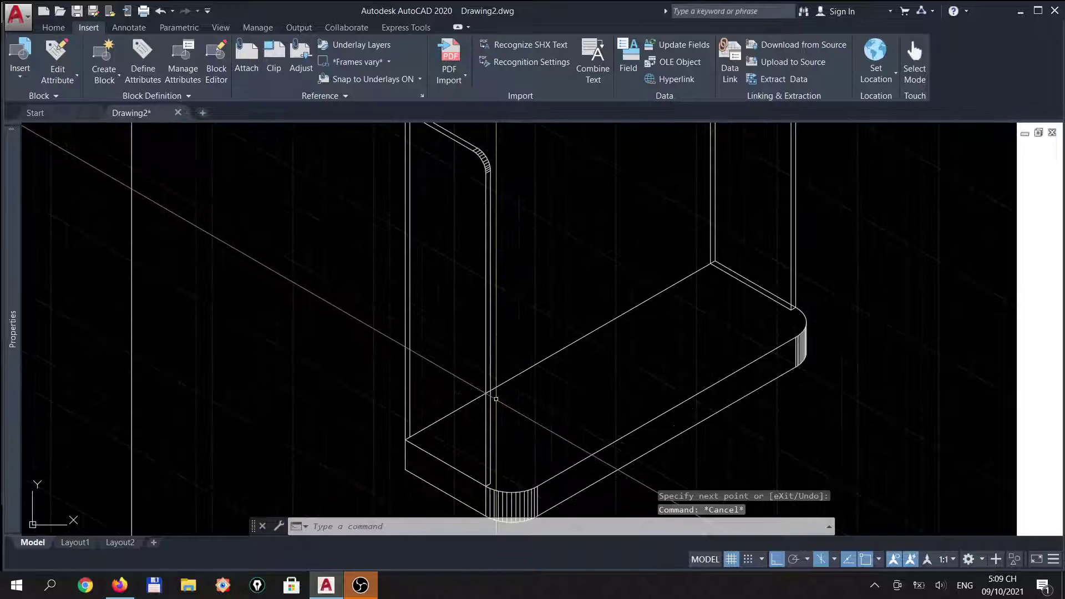
{"action": "type", "text": "tr"}
{"action": "key", "text": "Return"}
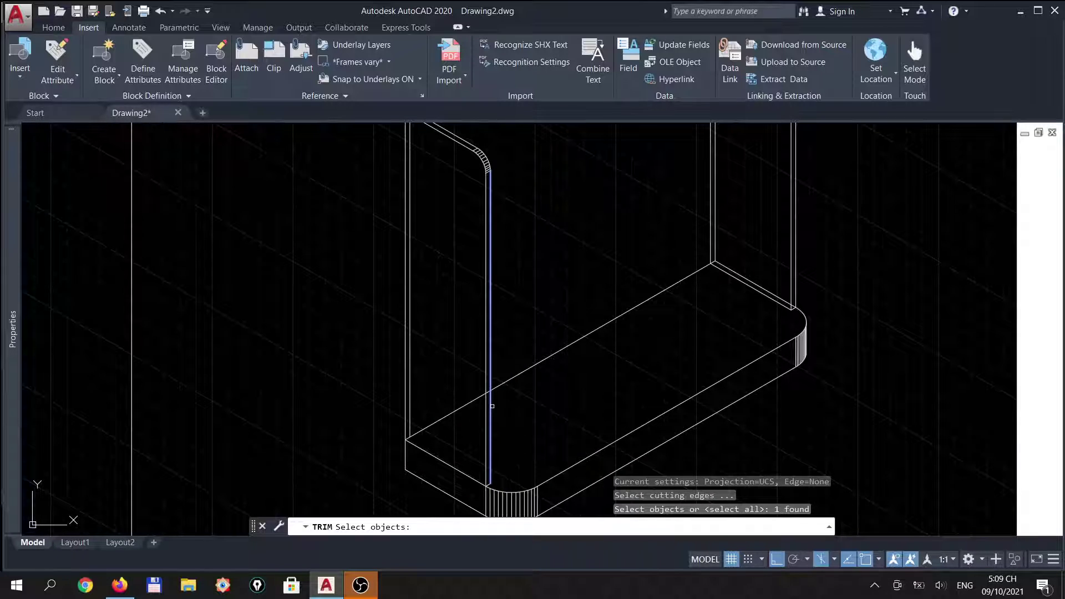
{"action": "key", "text": "Return"}
{"action": "key", "text": "Return"}
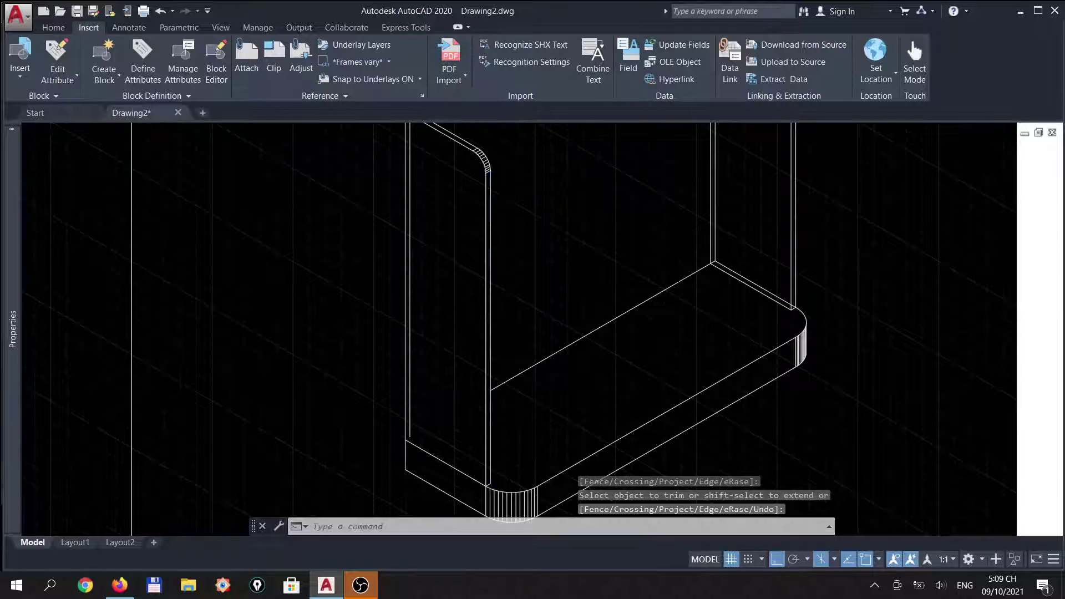
{"action": "scroll", "coordinate": [458, 409], "scroll_direction": "down", "scroll_amount": 3}
{"action": "scroll", "coordinate": [420, 259], "scroll_direction": "up", "scroll_amount": 4}
{"action": "key", "text": "Return"}
{"action": "left_click", "coordinate": [412, 259]}
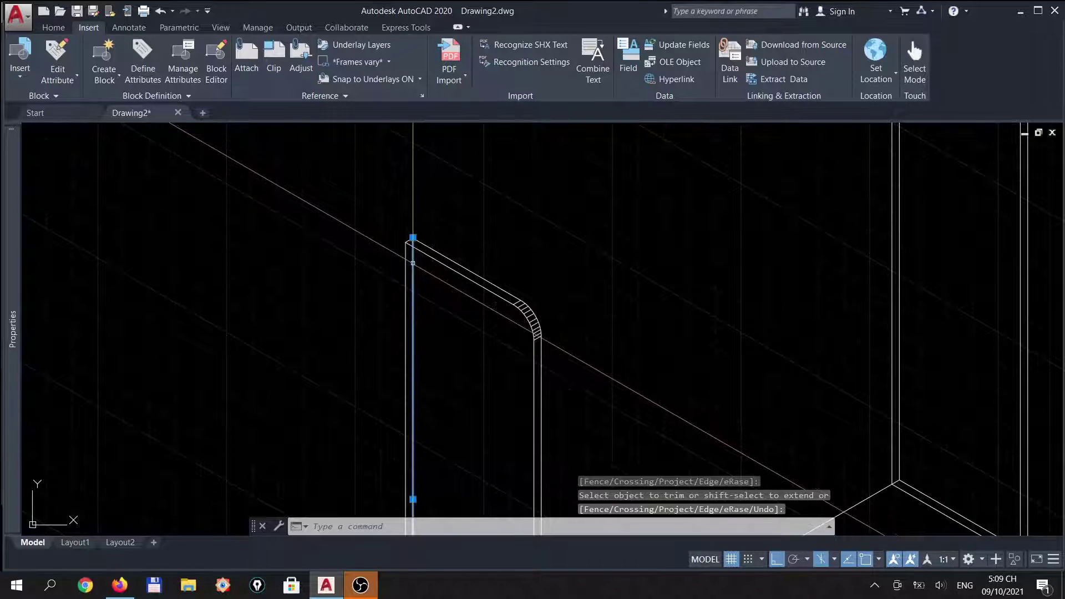
{"action": "key", "text": "Delete"}
Erase the stray vertical line on the right side panel.
{"action": "scroll", "coordinate": [499, 366], "scroll_direction": "down", "scroll_amount": 2}
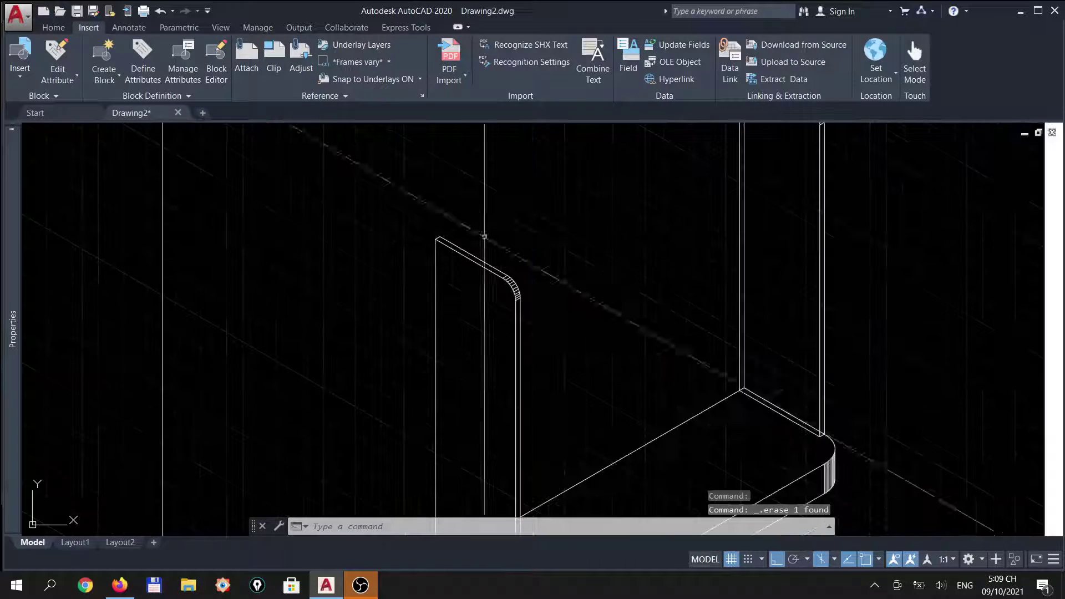
{"action": "scroll", "coordinate": [517, 408], "scroll_direction": "down", "scroll_amount": 2}
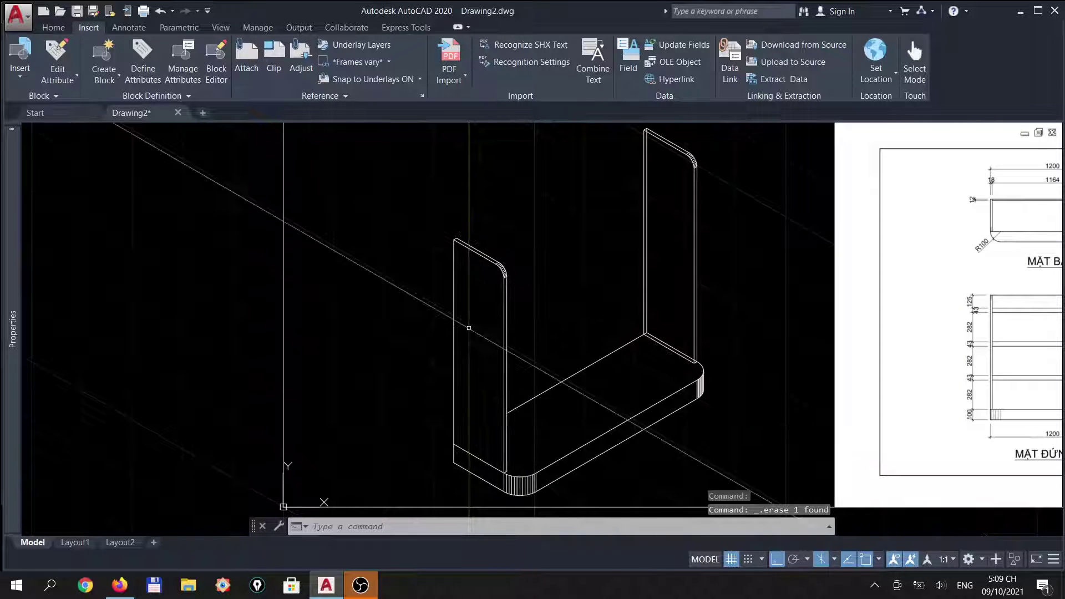
{"action": "scroll", "coordinate": [494, 380], "scroll_direction": "down", "scroll_amount": 2}
{"action": "scroll", "coordinate": [588, 258], "scroll_direction": "up", "scroll_amount": 3}
{"action": "scroll", "coordinate": [576, 244], "scroll_direction": "up", "scroll_amount": 3}
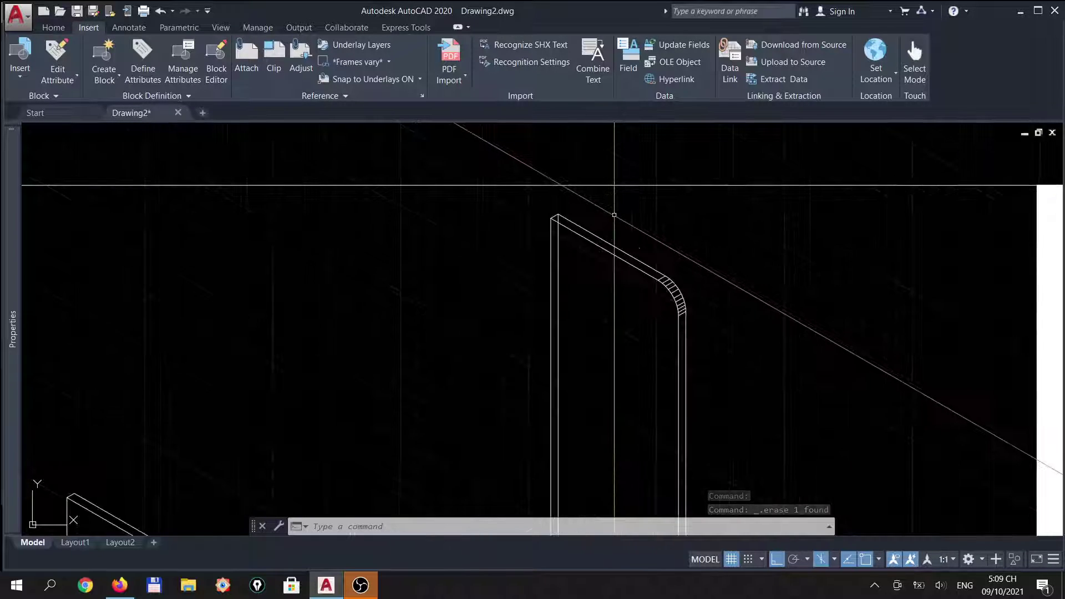
{"action": "left_click", "coordinate": [557, 220]}
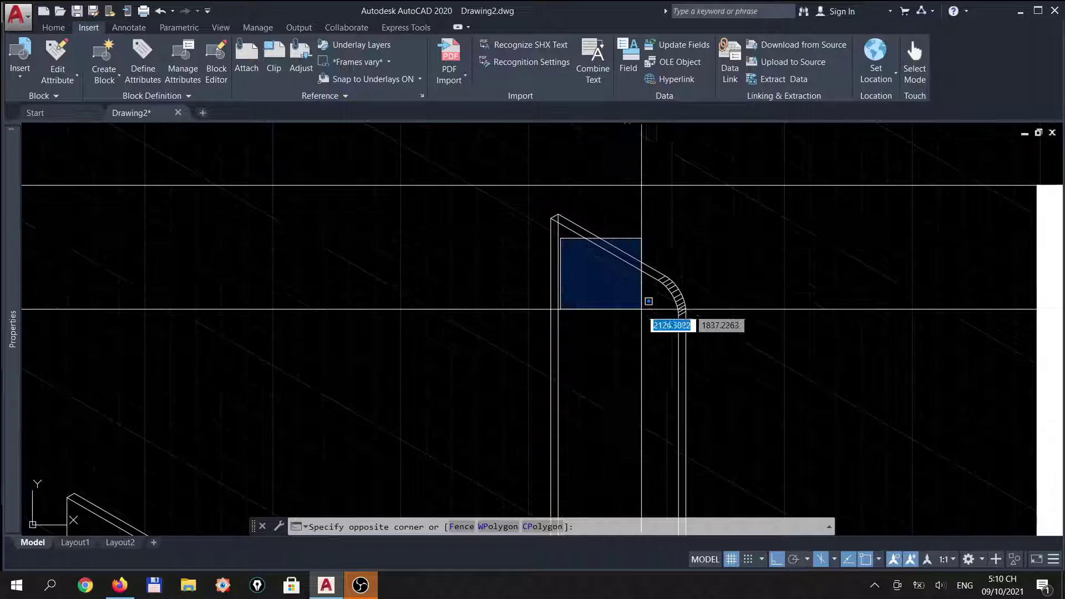
{"action": "left_click", "coordinate": [559, 289]}
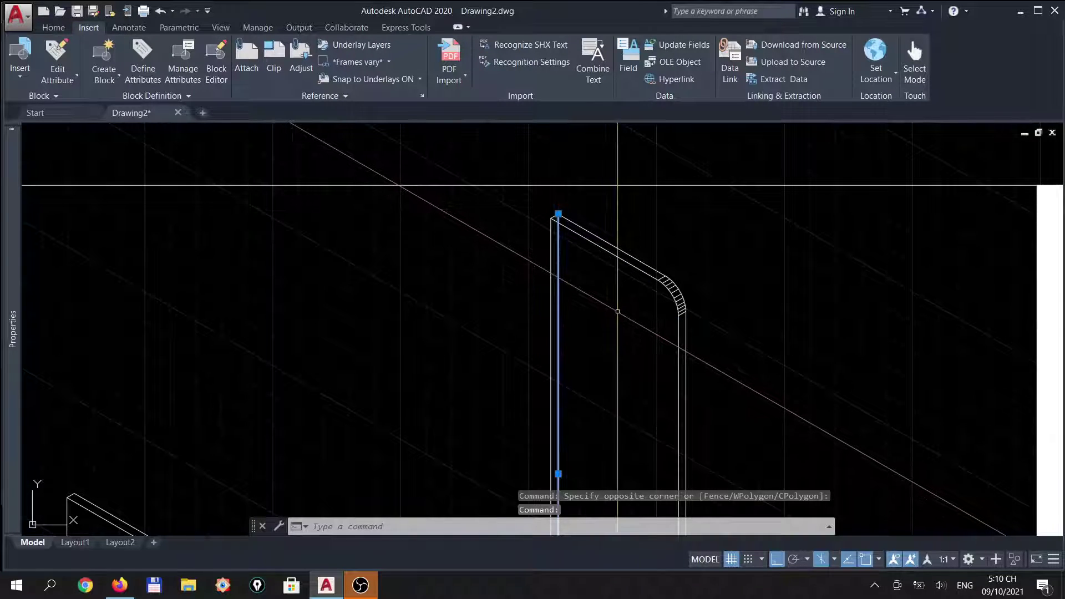
{"action": "key", "text": "Delete"}
Erase the short overlapping edge line at the base's back corner.
{"action": "scroll", "coordinate": [670, 236], "scroll_direction": "down", "scroll_amount": 1}
{"action": "scroll", "coordinate": [670, 236], "scroll_direction": "down", "scroll_amount": 2}
{"action": "scroll", "coordinate": [656, 439], "scroll_direction": "up", "scroll_amount": 2}
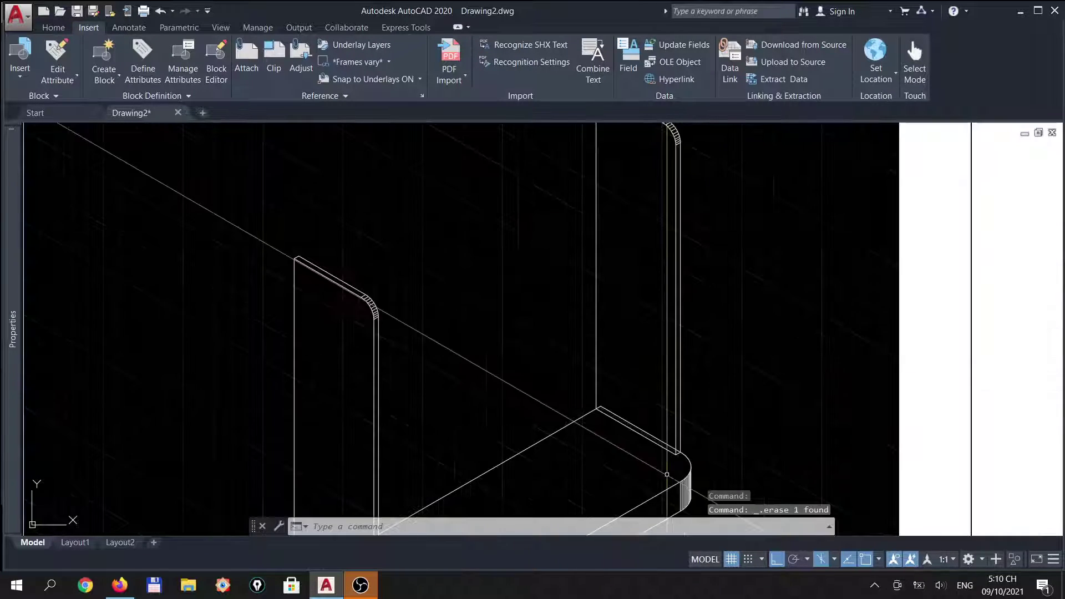
{"action": "scroll", "coordinate": [655, 439], "scroll_direction": "up", "scroll_amount": 2}
{"action": "left_click", "coordinate": [647, 421]}
{"action": "left_click", "coordinate": [621, 438]}
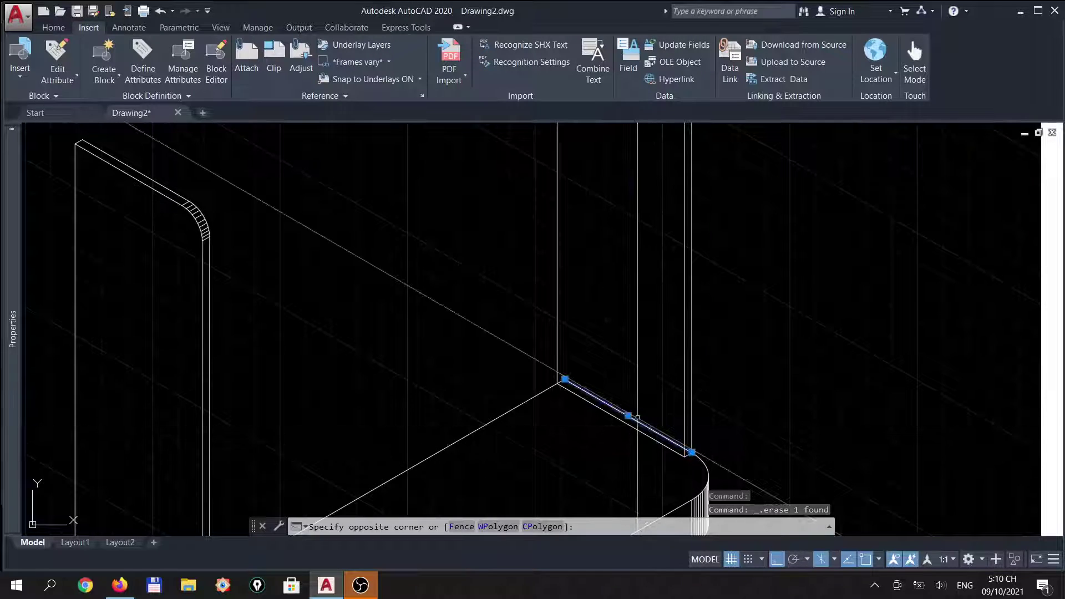
{"action": "key", "text": "Escape"}
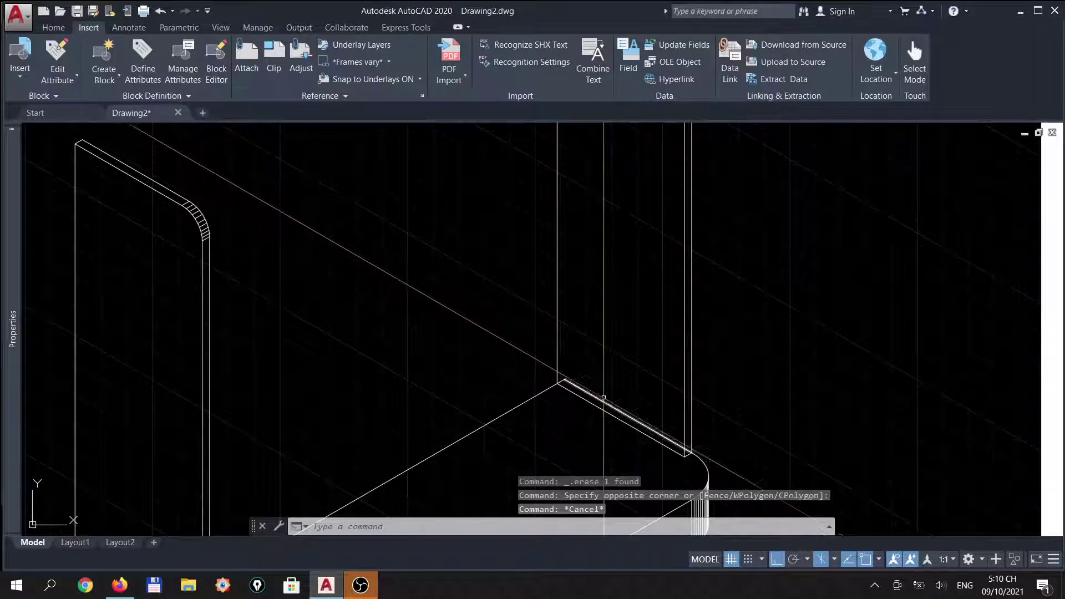
{"action": "left_click", "coordinate": [597, 398]}
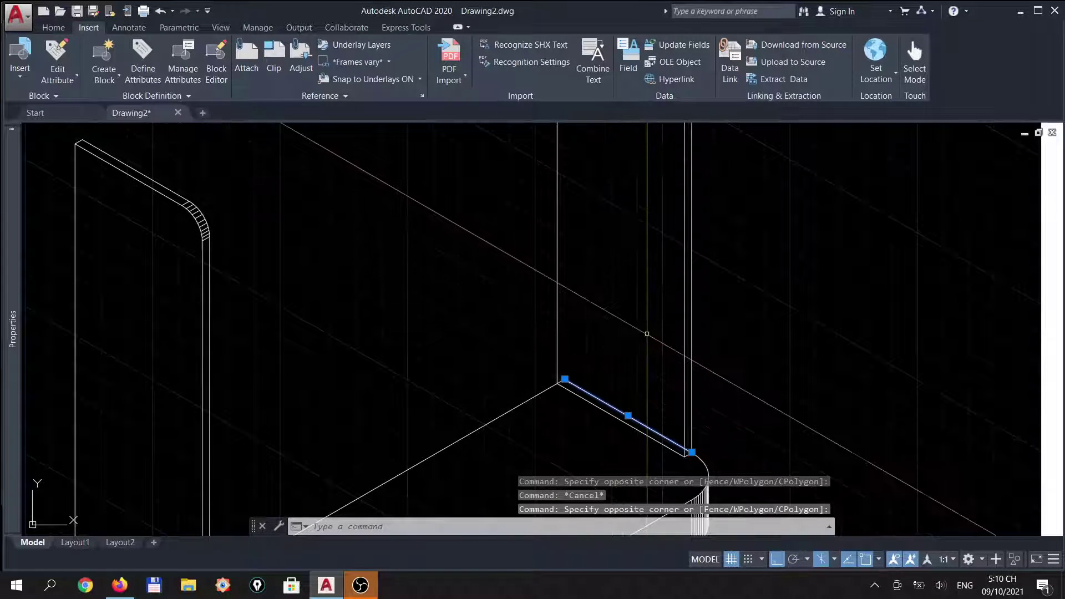
{"action": "key", "text": "Delete"}
Start TRIM with the back corner lines as cutting edges.
{"action": "scroll", "coordinate": [574, 380], "scroll_direction": "up", "scroll_amount": 3}
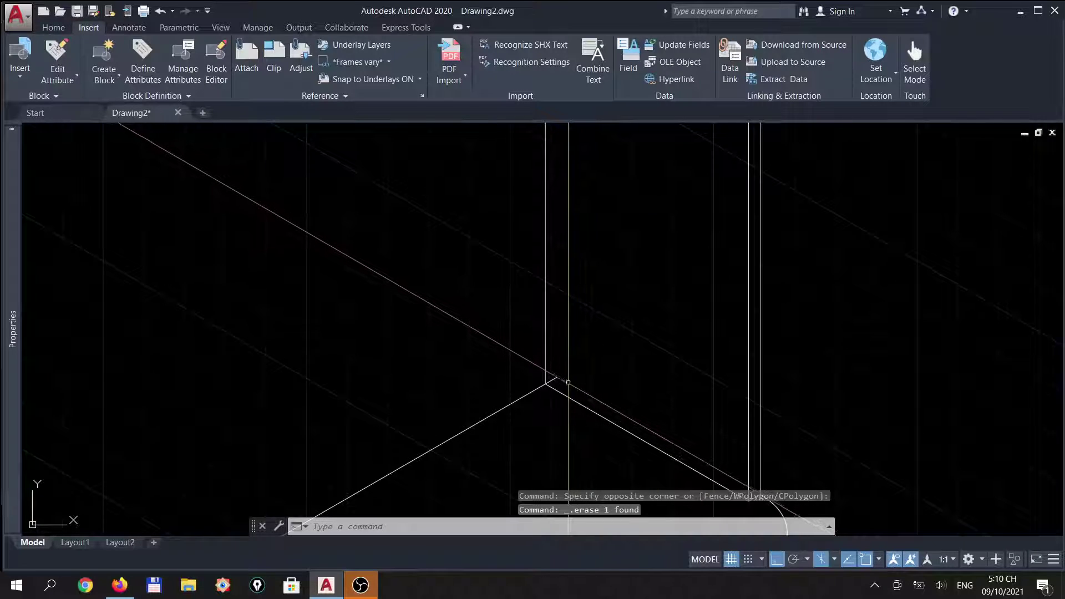
{"action": "type", "text": "tr"}
{"action": "key", "text": "Return"}
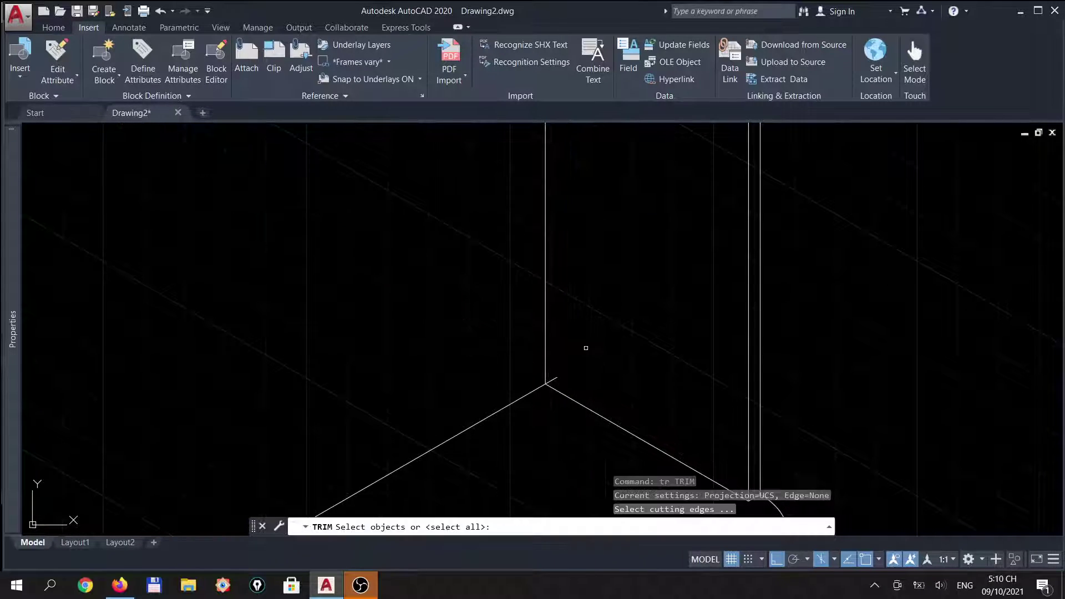
{"action": "left_click", "coordinate": [541, 388]}
{"action": "key", "text": "Return"}
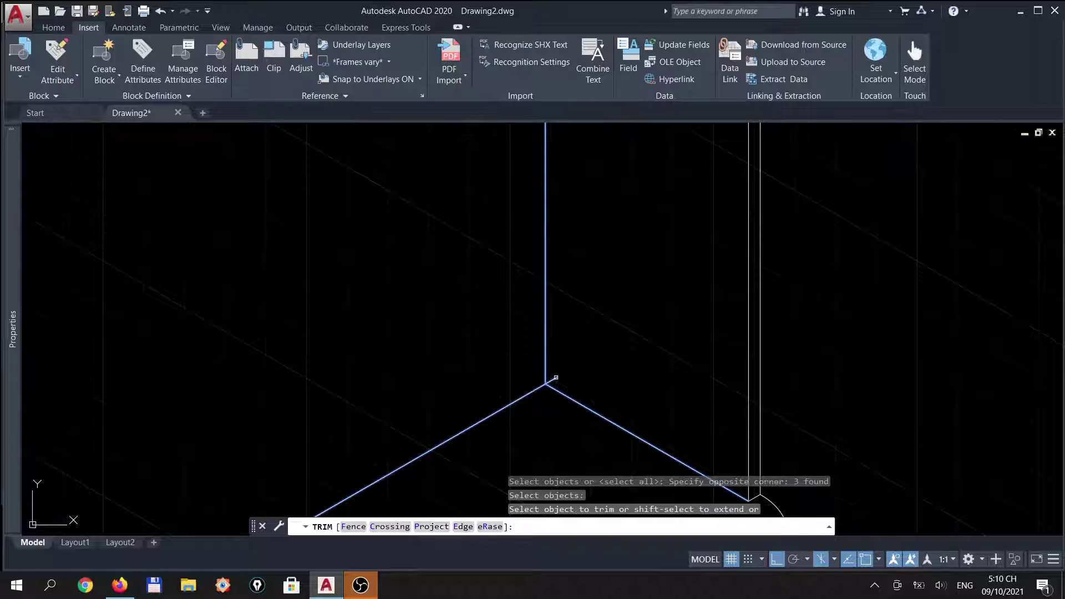
{"action": "scroll", "coordinate": [576, 337], "scroll_direction": "down", "scroll_amount": 3}
{"action": "scroll", "coordinate": [576, 338], "scroll_direction": "down", "scroll_amount": 4}
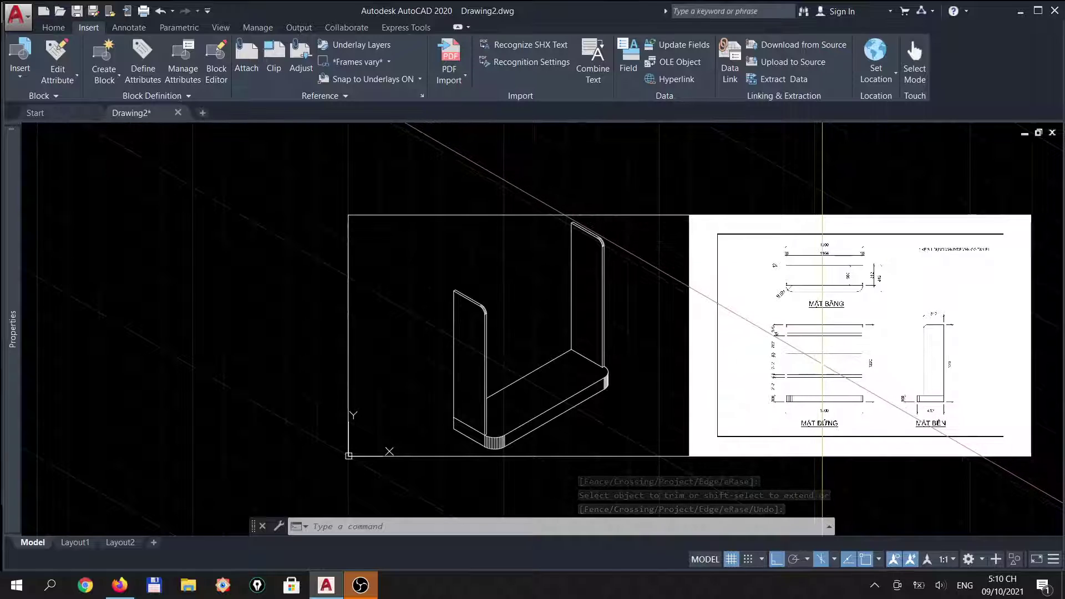
Check the elevation's 282 and 43 shelf spacings, switch to Isoplane Top and start a line.
{"action": "scroll", "coordinate": [865, 391], "scroll_direction": "up", "scroll_amount": 2}
{"action": "scroll", "coordinate": [865, 391], "scroll_direction": "up", "scroll_amount": 4}
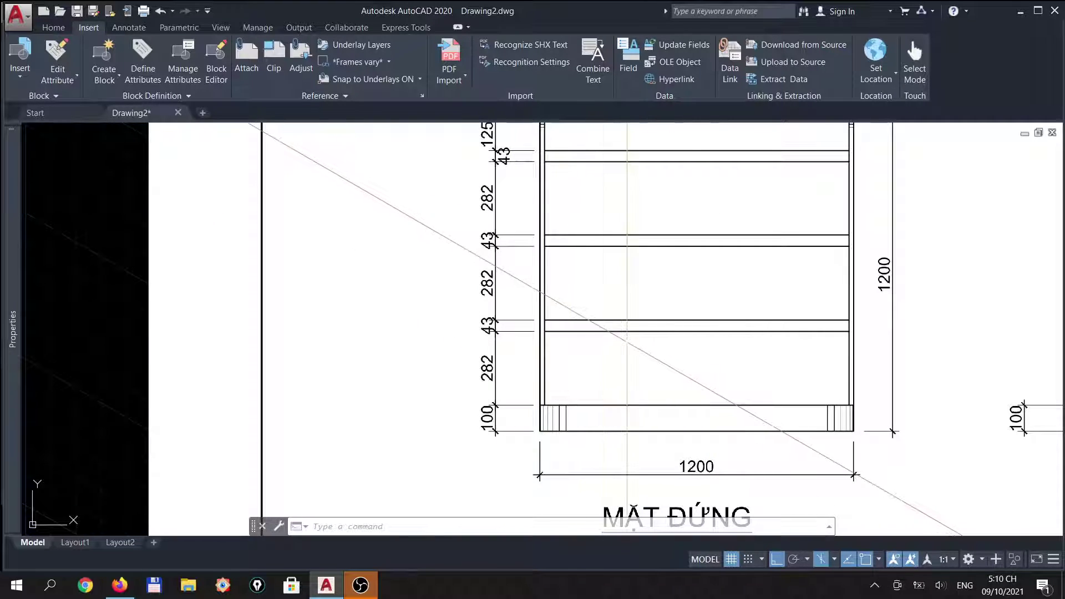
{"action": "scroll", "coordinate": [719, 289], "scroll_direction": "down", "scroll_amount": 6}
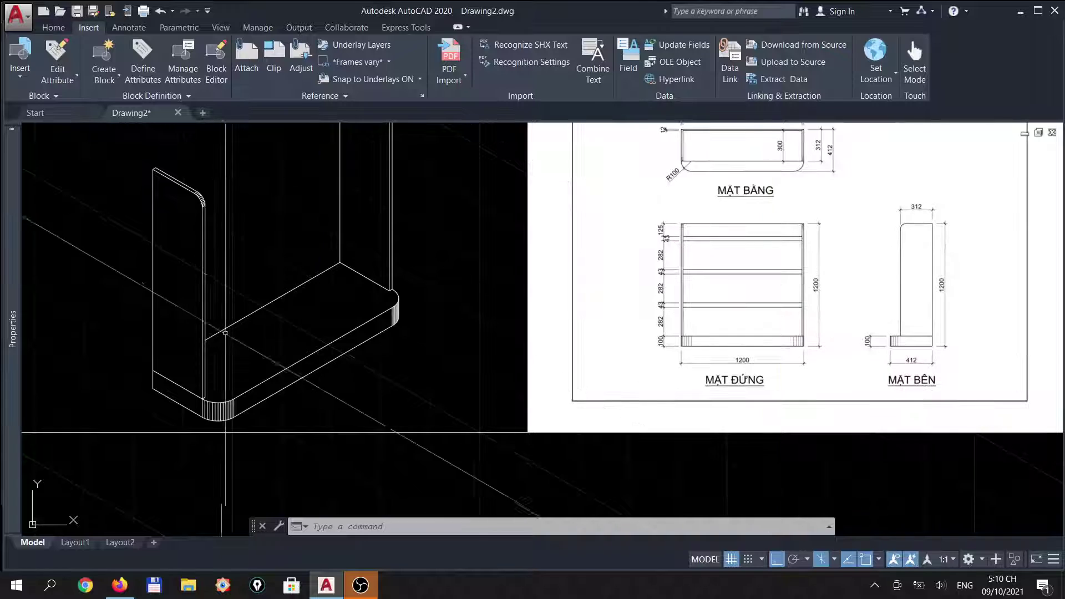
{"action": "scroll", "coordinate": [254, 261], "scroll_direction": "up", "scroll_amount": 6}
{"action": "scroll", "coordinate": [398, 286], "scroll_direction": "down", "scroll_amount": 2}
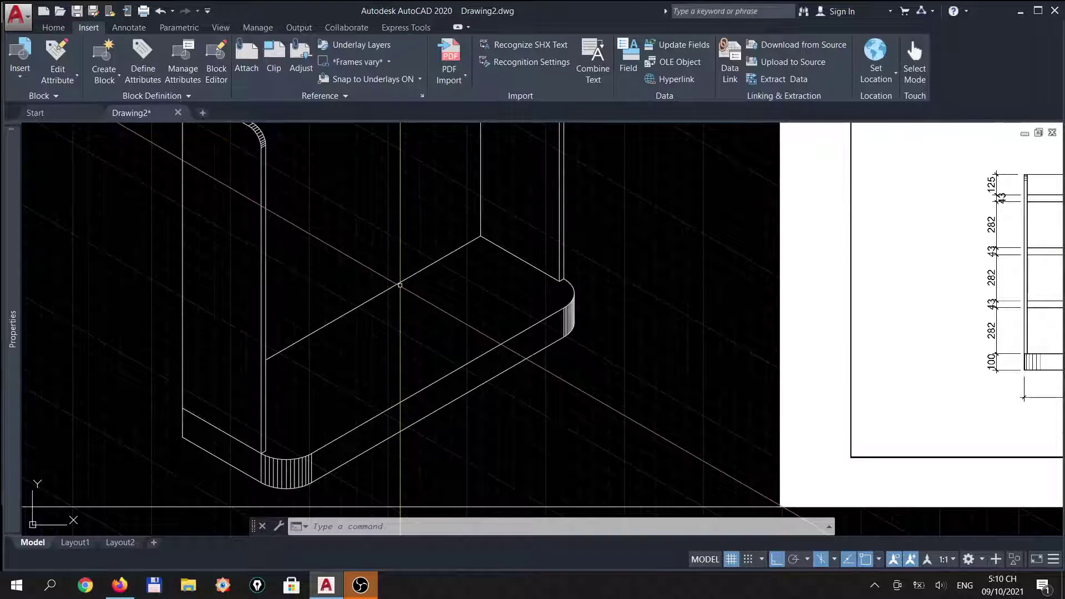
{"action": "key", "text": "F5"}
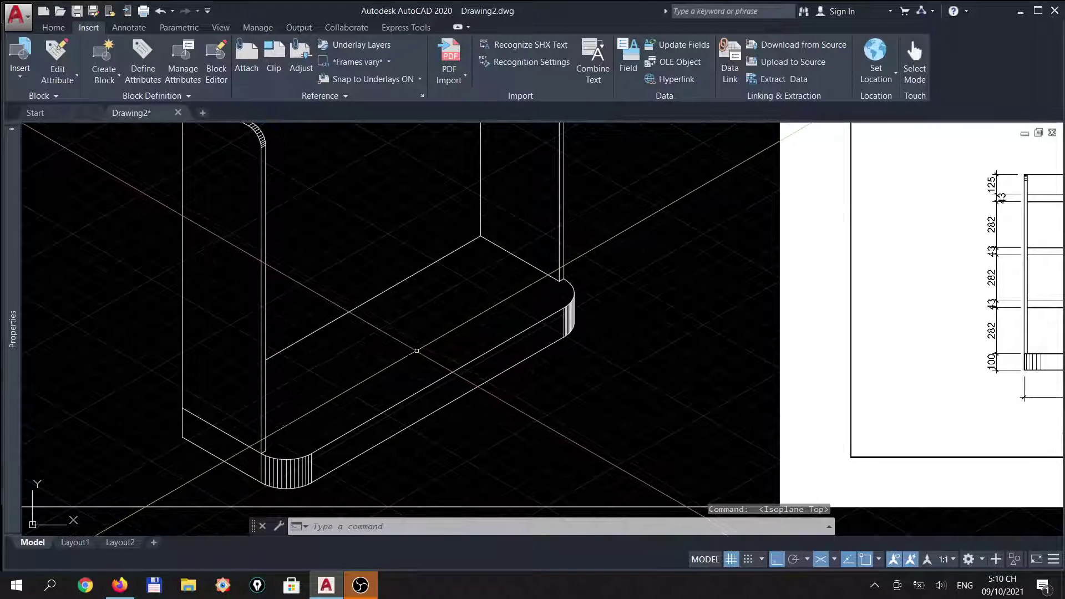
{"action": "type", "text": "l"}
{"action": "key", "text": "Return"}
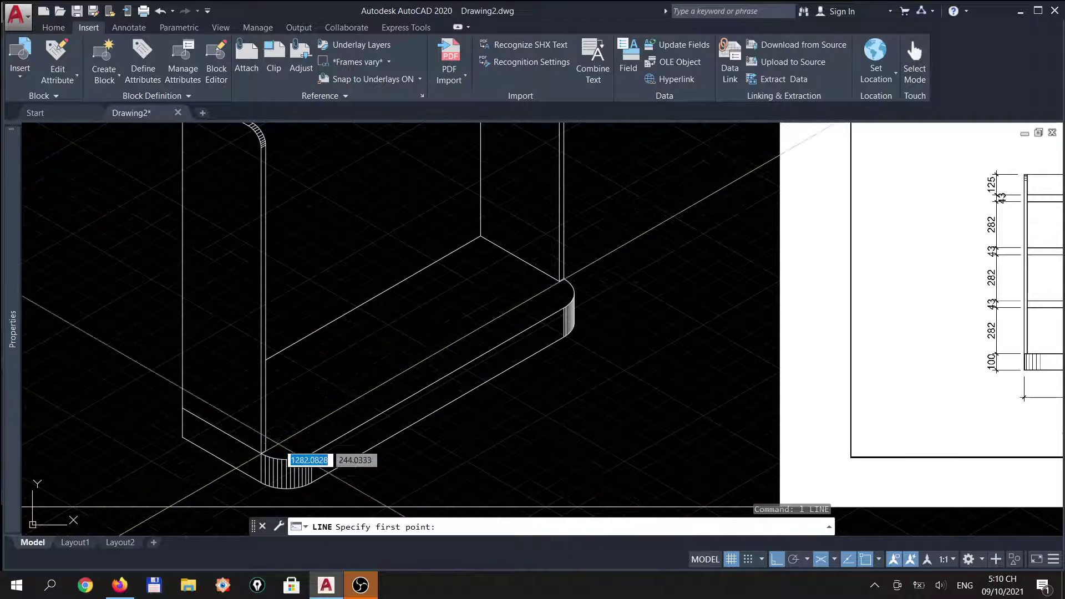
Draw a line along the base's front top edge and move it up 282.
{"action": "left_click", "coordinate": [287, 439]}
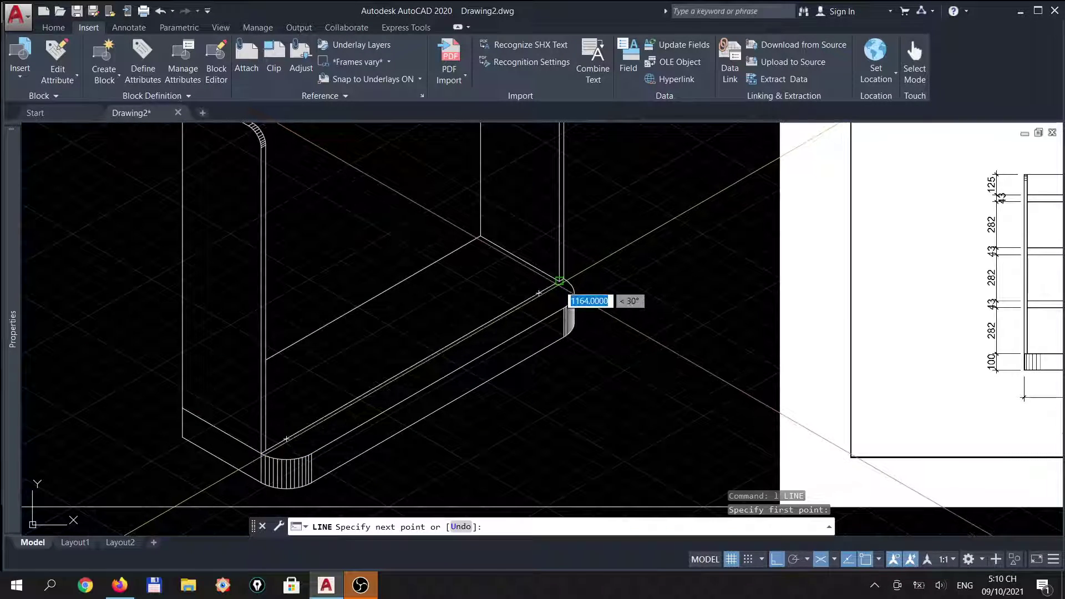
{"action": "left_click", "coordinate": [559, 282]}
{"action": "key", "text": "Return"}
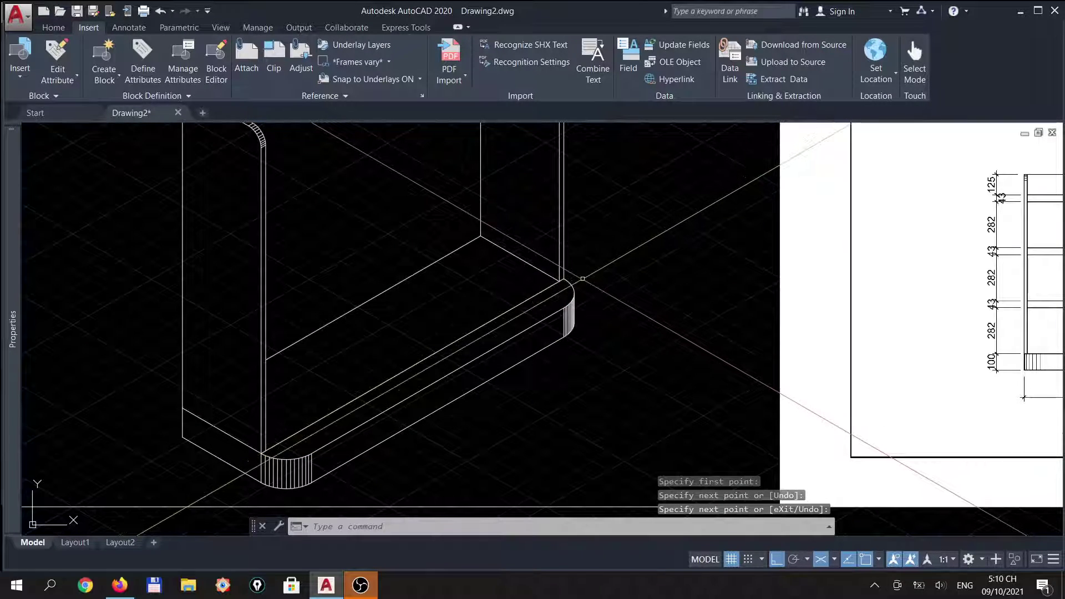
{"action": "key", "text": "F5"}
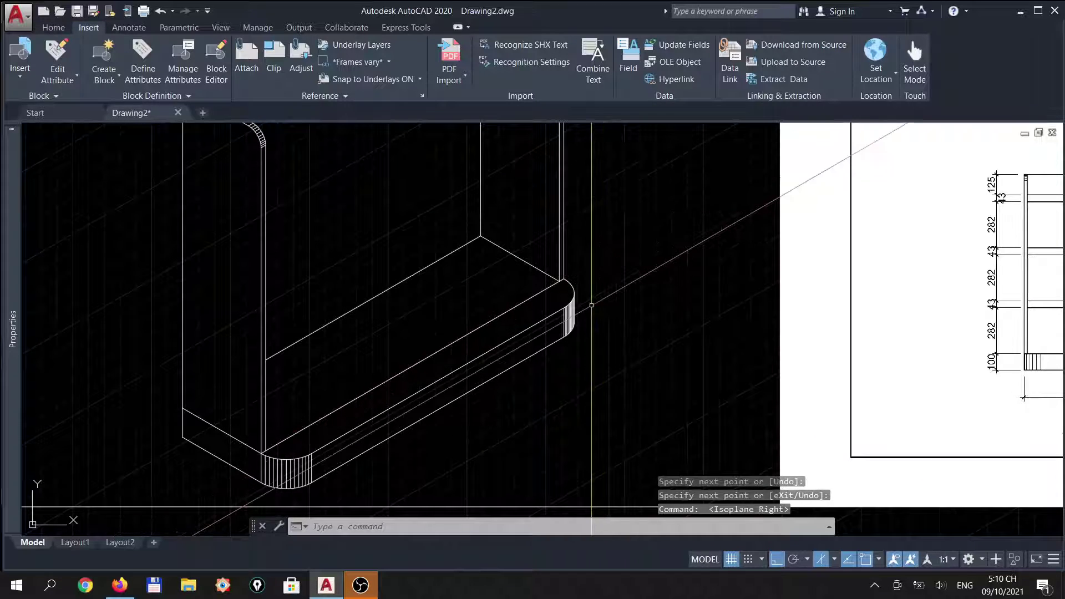
{"action": "type", "text": "m"}
{"action": "key", "text": "Return"}
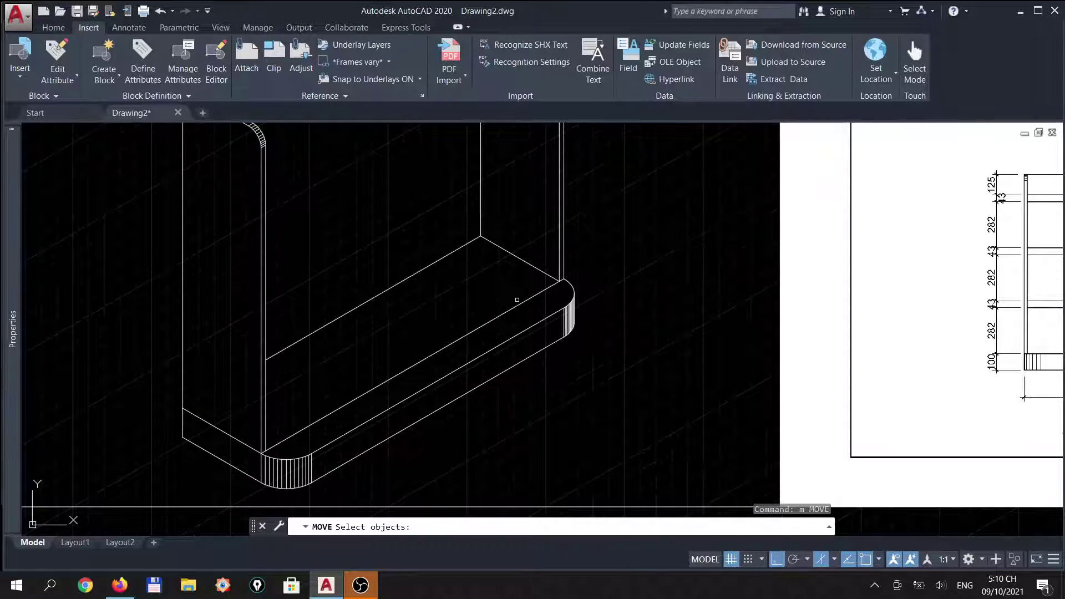
{"action": "left_click", "coordinate": [509, 312]}
{"action": "key", "text": "Return"}
{"action": "left_click", "coordinate": [636, 279]}
{"action": "type", "text": "2"}
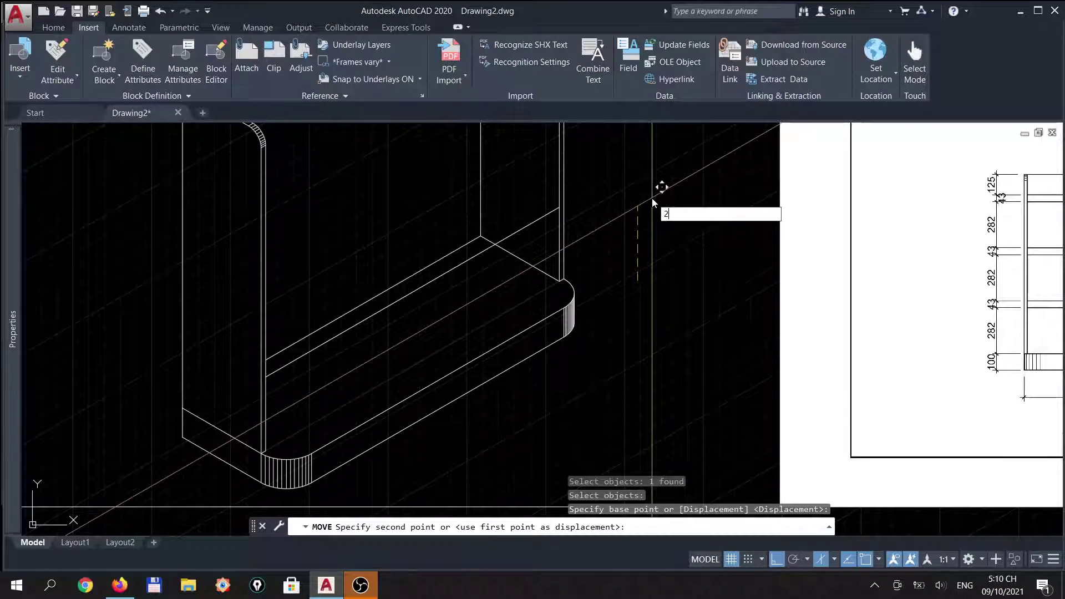
{"action": "type", "text": "82"}
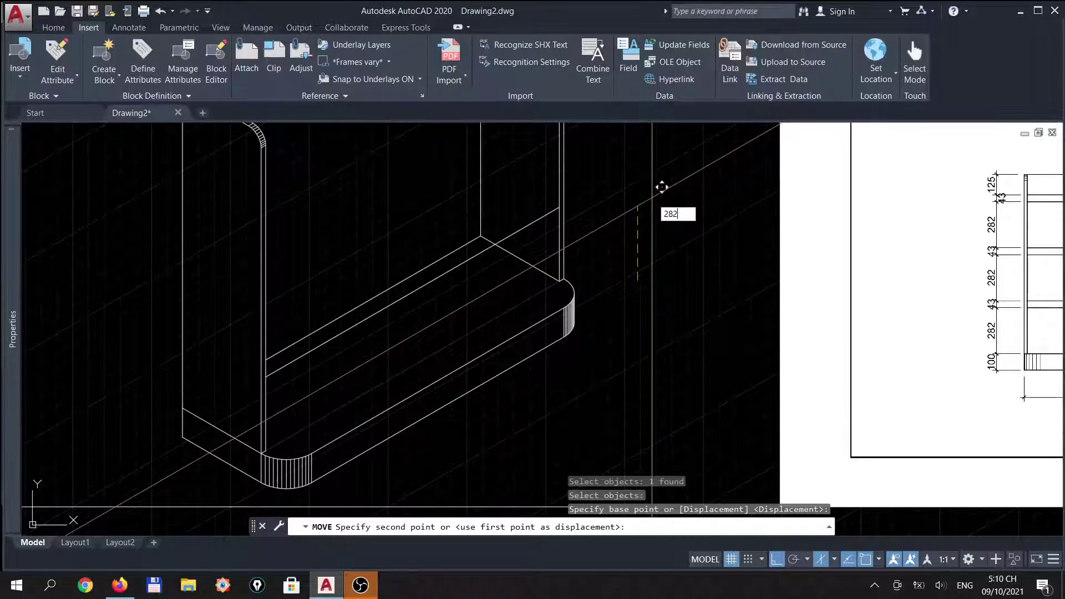
{"action": "key", "text": "Return"}
Copy the raised front edge line 43 units higher.
{"action": "key", "text": "Return"}
{"action": "key", "text": "Escape"}
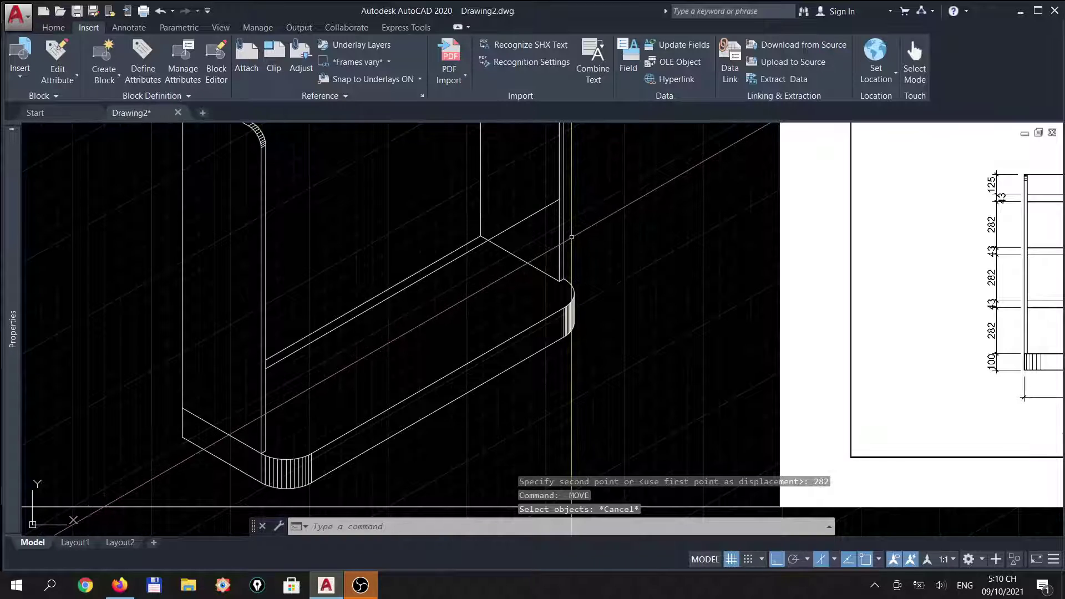
{"action": "type", "text": "cp"}
{"action": "key", "text": "Return"}
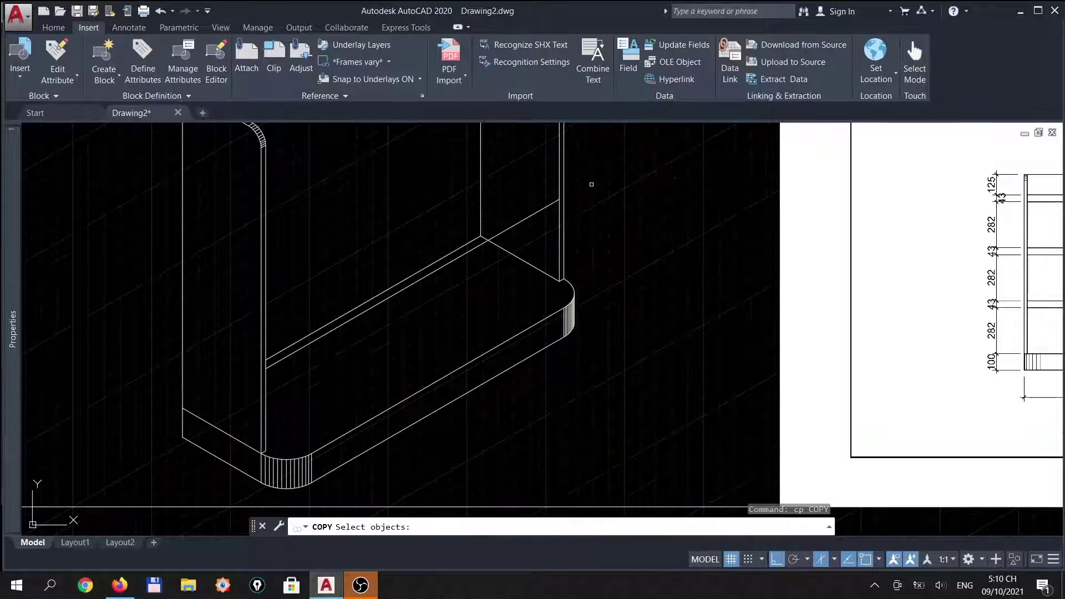
{"action": "left_click", "coordinate": [546, 222]}
{"action": "left_click", "coordinate": [519, 189]}
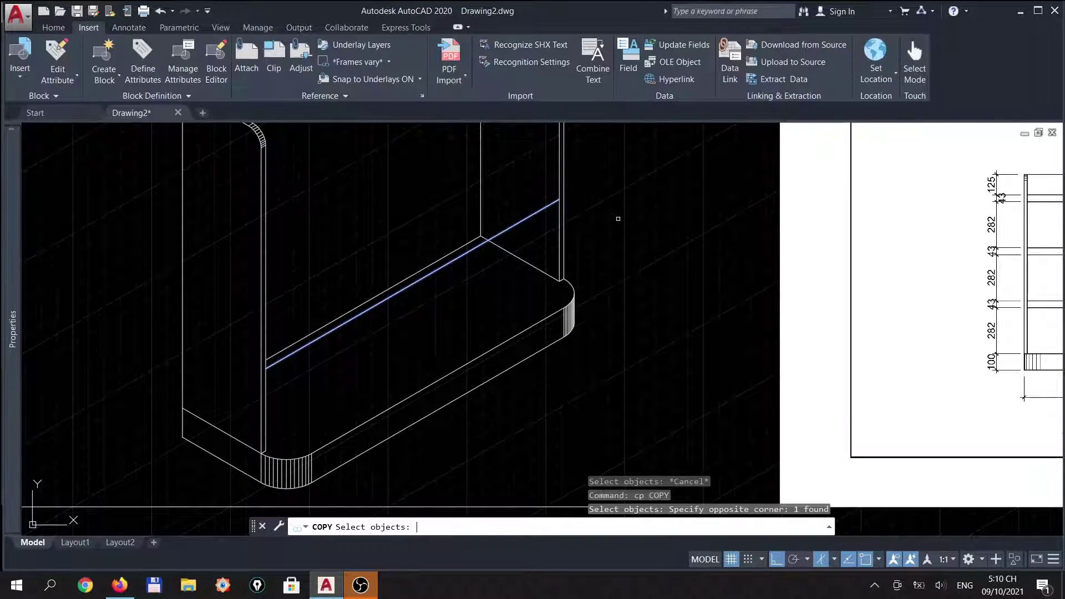
{"action": "key", "text": "Return"}
{"action": "left_click", "coordinate": [637, 232]}
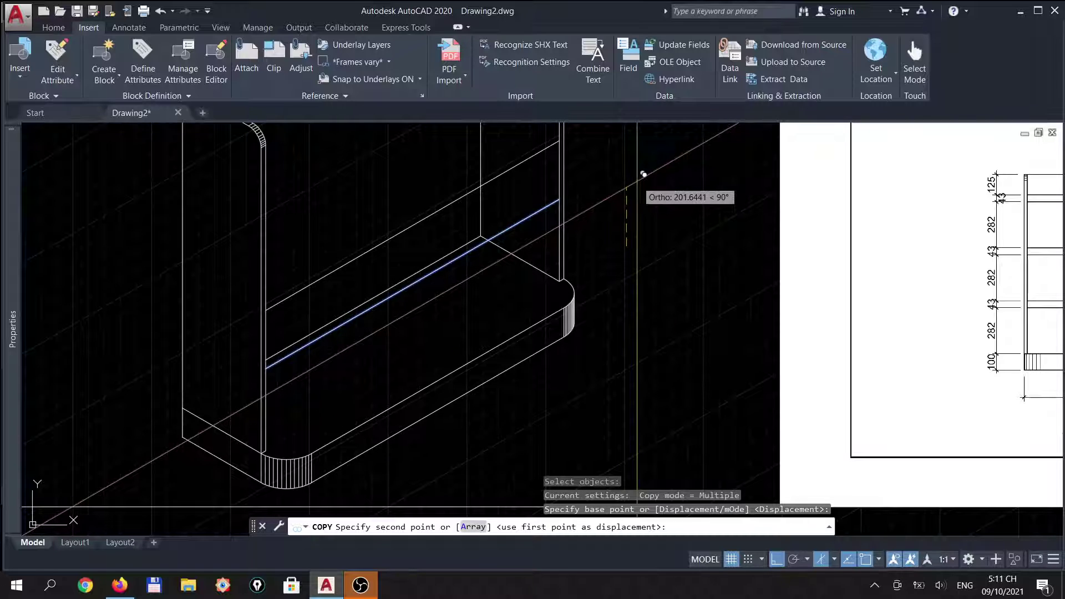
{"action": "type", "text": "43"}
{"action": "key", "text": "Return"}
{"action": "key", "text": "Return"}
On Isoplane Top, draw a 282 side edge back from the shelf corner and a back edge past the left panel.
{"action": "scroll", "coordinate": [638, 185], "scroll_direction": "down", "scroll_amount": 4}
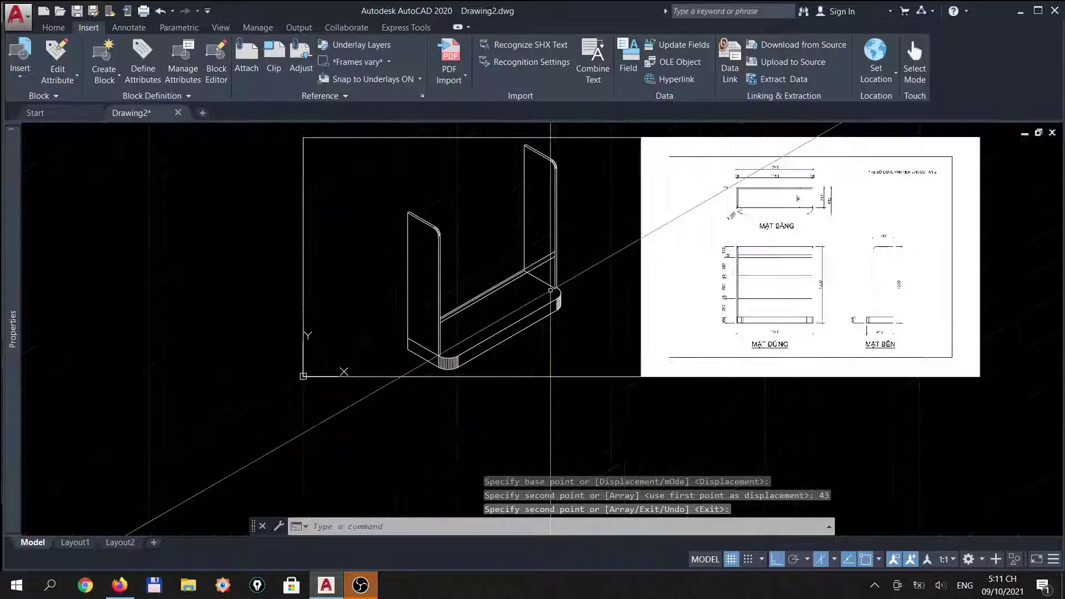
{"action": "scroll", "coordinate": [549, 217], "scroll_direction": "up", "scroll_amount": 5}
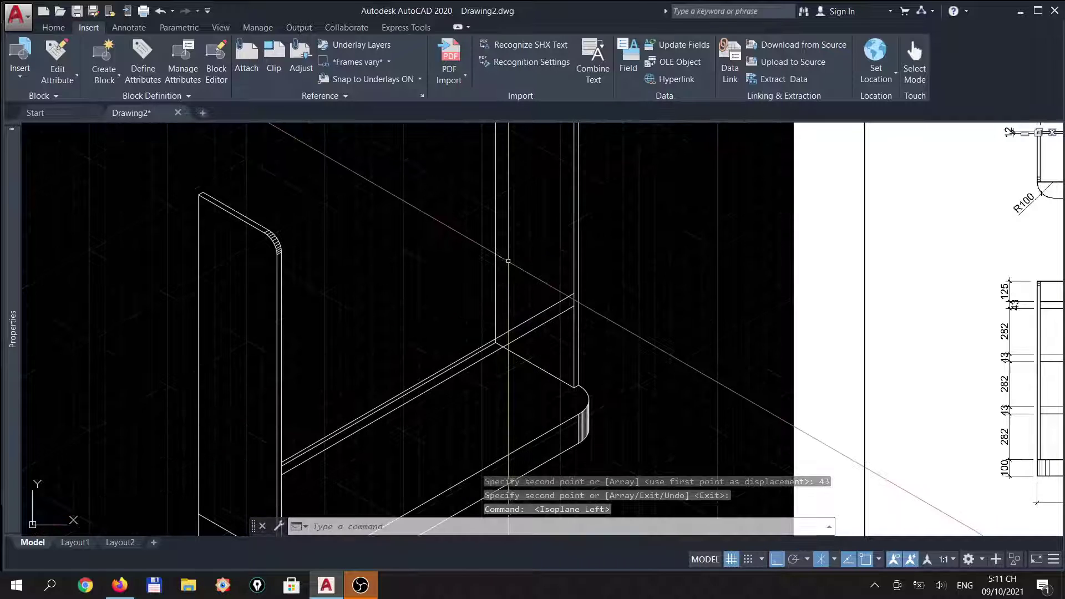
{"action": "key", "text": "F5"}
{"action": "key", "text": "F5"}
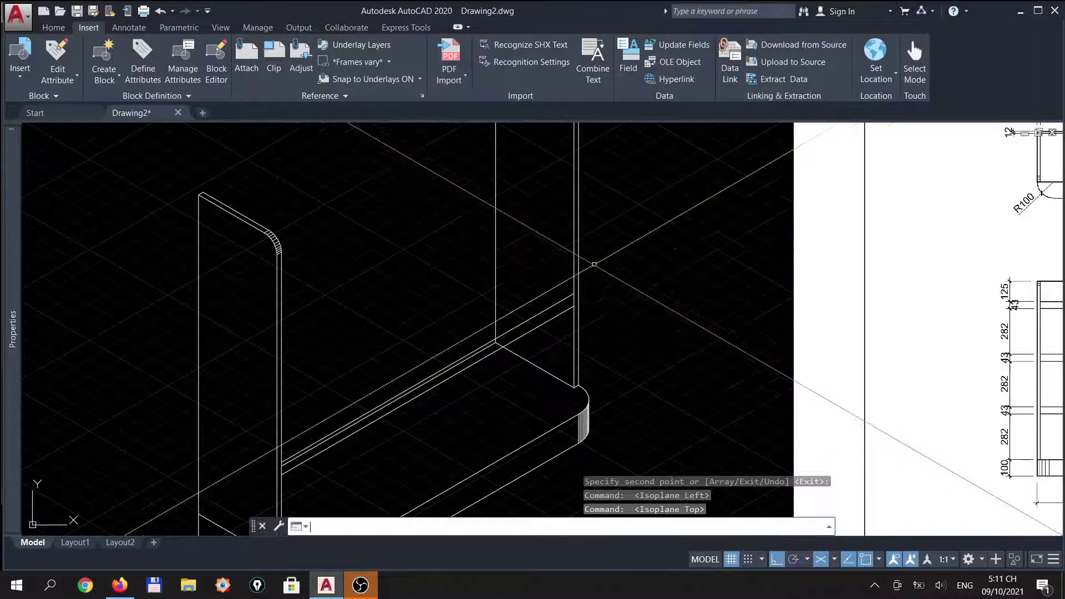
{"action": "type", "text": "l"}
{"action": "key", "text": "Return"}
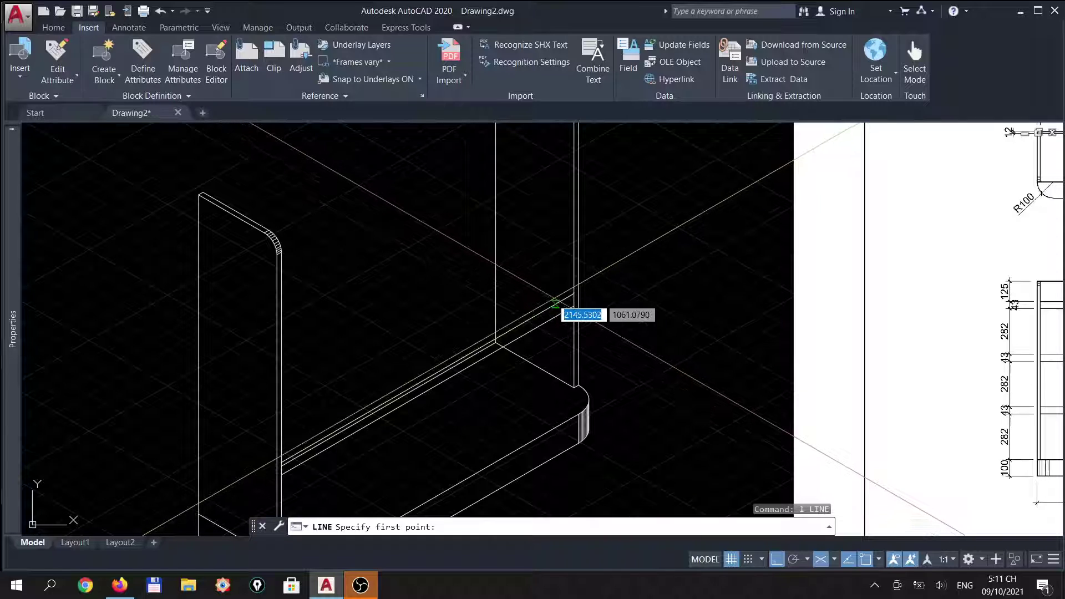
{"action": "left_click", "coordinate": [575, 305]}
{"action": "type", "text": "282"}
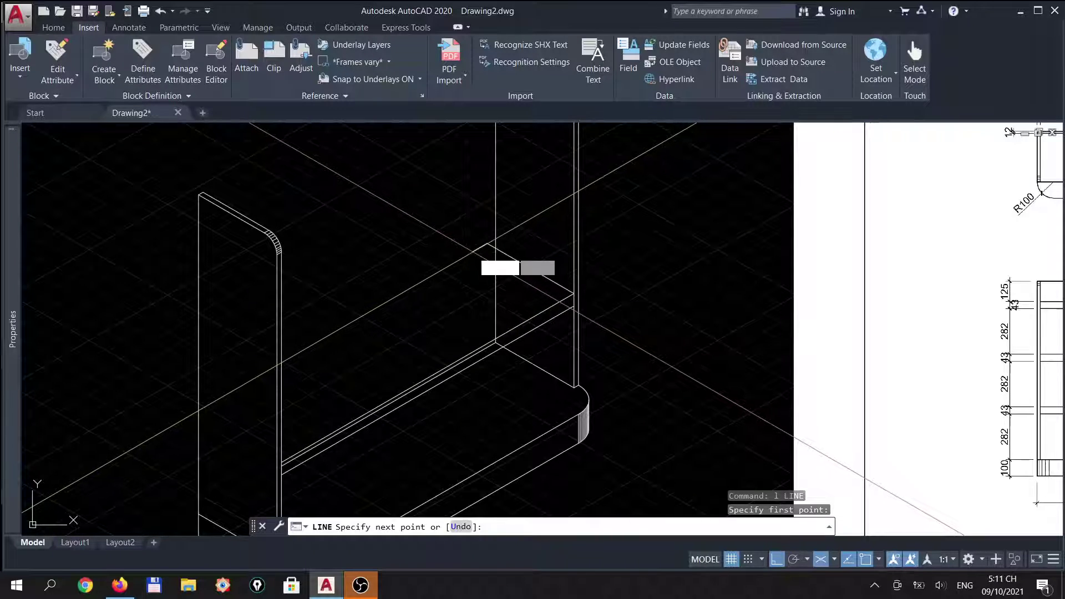
{"action": "key", "text": "Return"}
{"action": "key", "text": "Return"}
{"action": "key", "text": "Return"}
{"action": "left_click", "coordinate": [495, 248]}
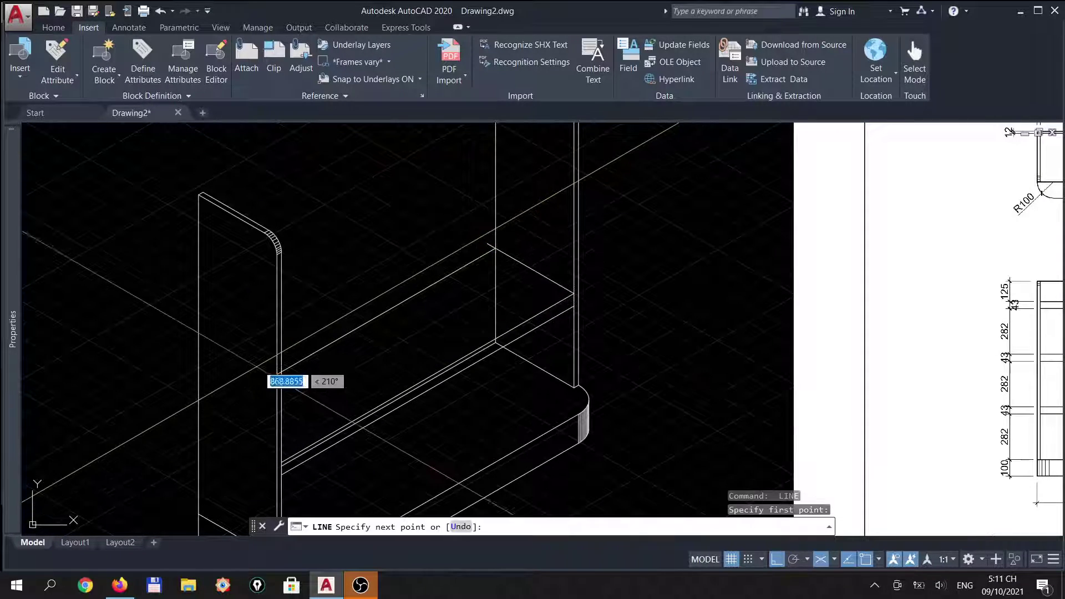
{"action": "left_click", "coordinate": [260, 384]}
Trim the shelf edges' excess against the left panel's edge.
{"action": "key", "text": "Return"}
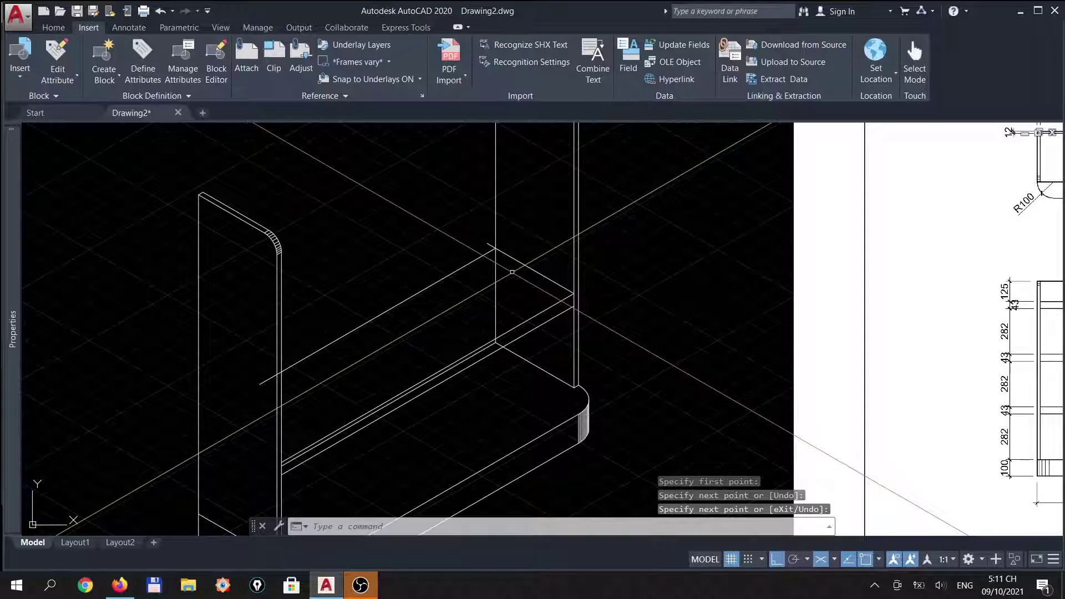
{"action": "type", "text": "tr"}
{"action": "key", "text": "Return"}
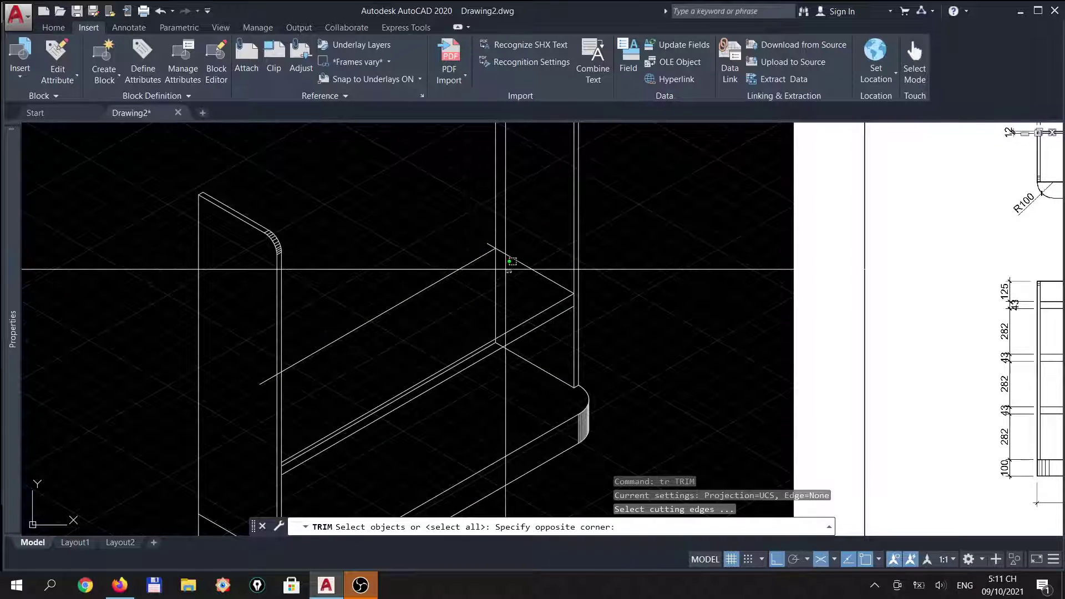
{"action": "left_click", "coordinate": [476, 240]}
{"action": "key", "text": "Return"}
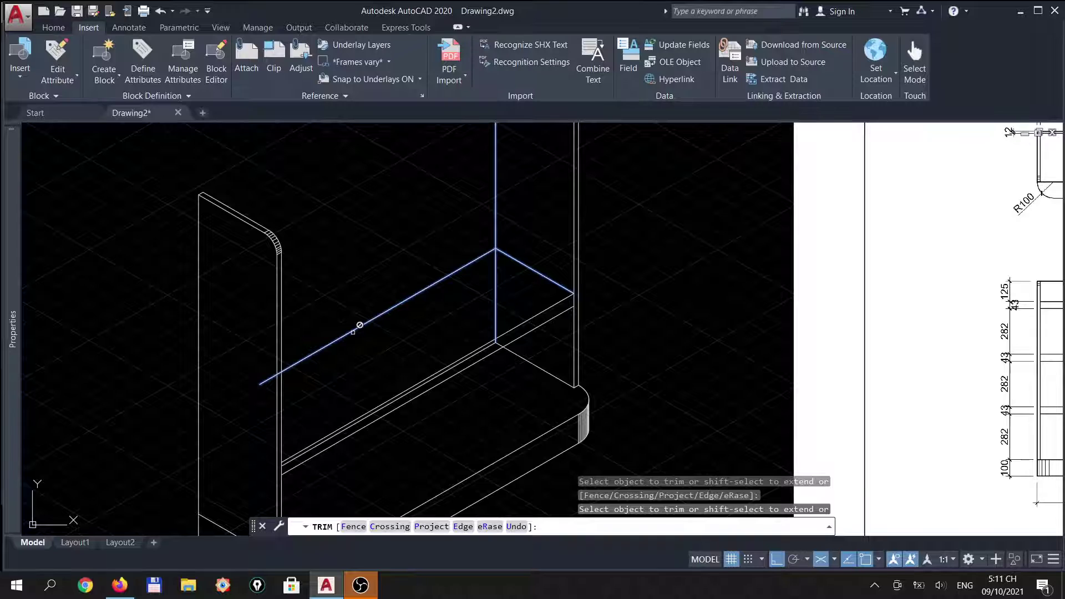
{"action": "key", "text": "Return"}
{"action": "key", "text": "Return"}
{"action": "left_click", "coordinate": [280, 357]}
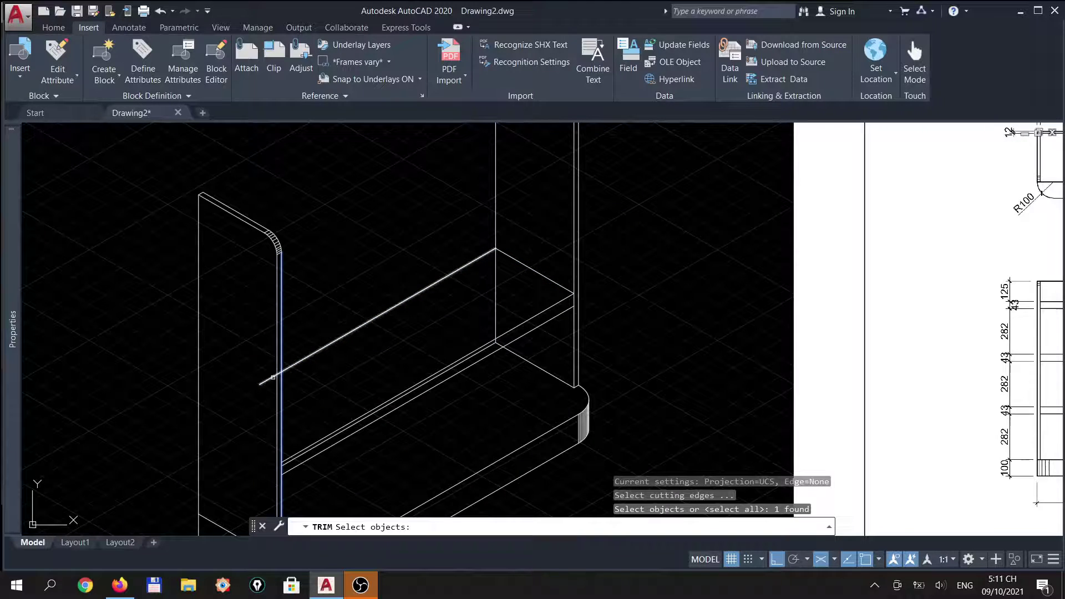
{"action": "key", "text": "Return"}
{"action": "key", "text": "Return"}
{"action": "scroll", "coordinate": [470, 274], "scroll_direction": "down", "scroll_amount": 2}
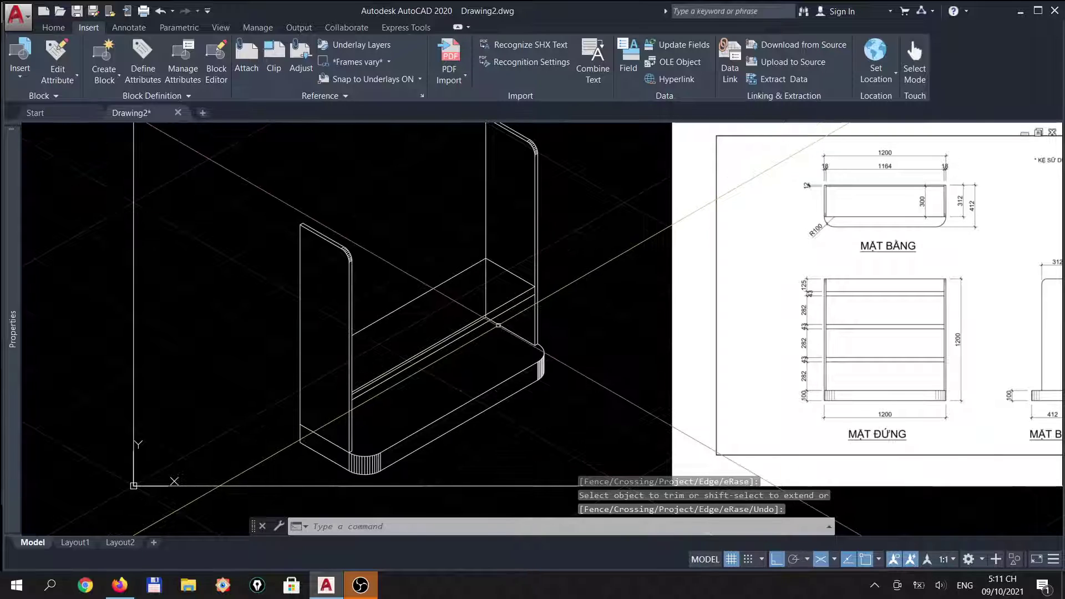
{"action": "scroll", "coordinate": [497, 327], "scroll_direction": "up", "scroll_amount": 2}
Erase the extra shelf edge line and attempt a crossing-window trim of the overlapping lines.
{"action": "left_click", "coordinate": [469, 321]}
{"action": "type", "text": "e"}
{"action": "key", "text": "Return"}
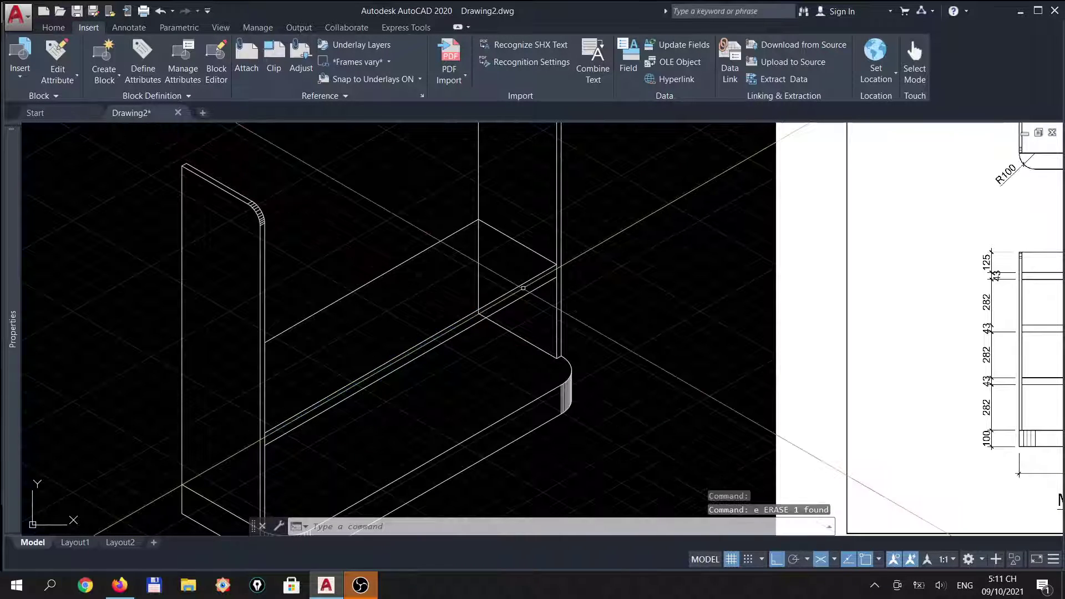
{"action": "scroll", "coordinate": [530, 336], "scroll_direction": "up", "scroll_amount": 4}
{"action": "type", "text": "tr"}
{"action": "key", "text": "Return"}
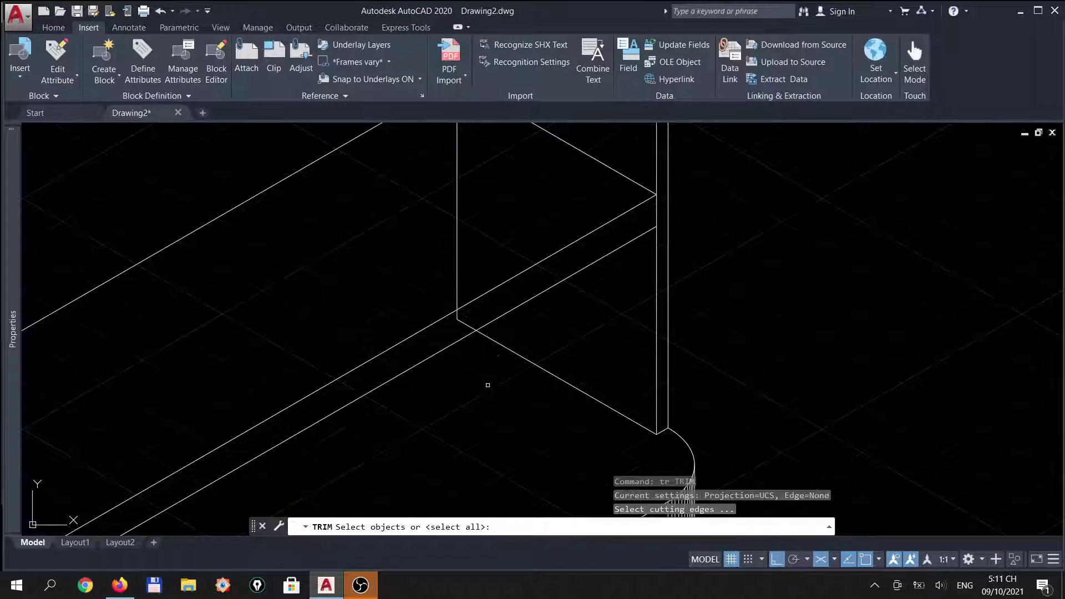
{"action": "key", "text": "Return"}
{"action": "key", "text": "Return"}
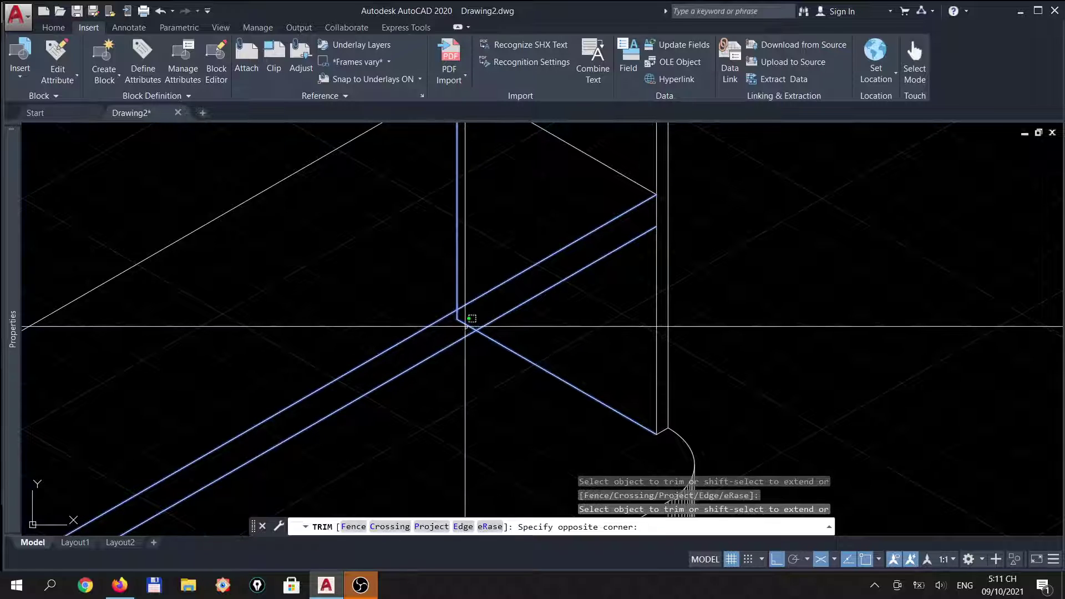
{"action": "left_click", "coordinate": [467, 327]}
{"action": "key", "text": "Return"}
{"action": "scroll", "coordinate": [464, 311], "scroll_direction": "down", "scroll_amount": 4}
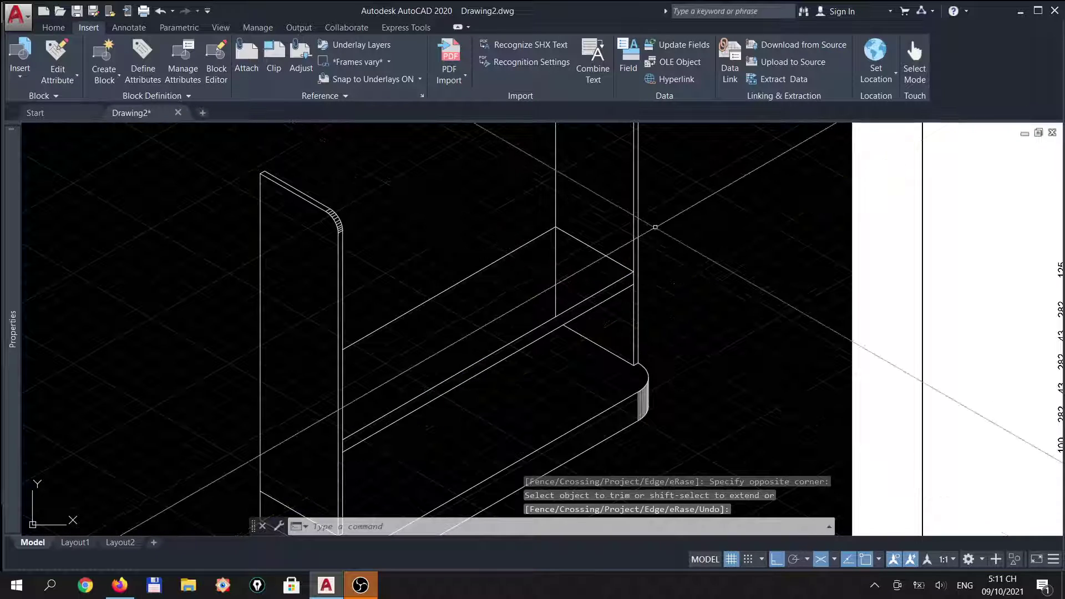
{"action": "left_click", "coordinate": [589, 271]}
{"action": "left_click", "coordinate": [549, 257]}
{"action": "key", "text": "Escape"}
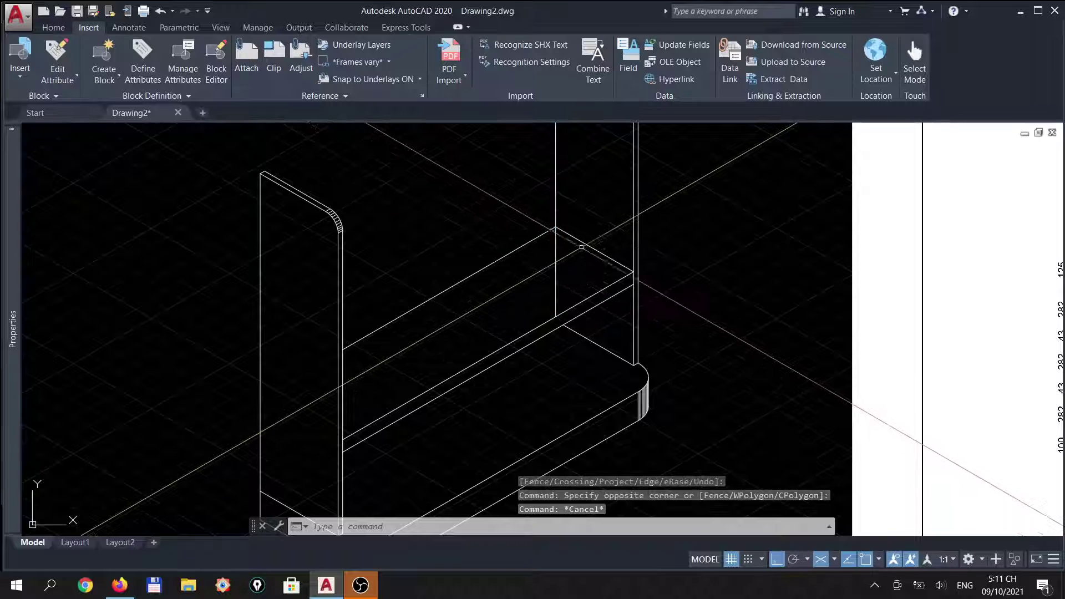
Trim the shelf line ends back to the right panel's vertical line.
{"action": "type", "text": "tr"}
{"action": "key", "text": "Return"}
{"action": "left_click", "coordinate": [556, 200]}
{"action": "key", "text": "Return"}
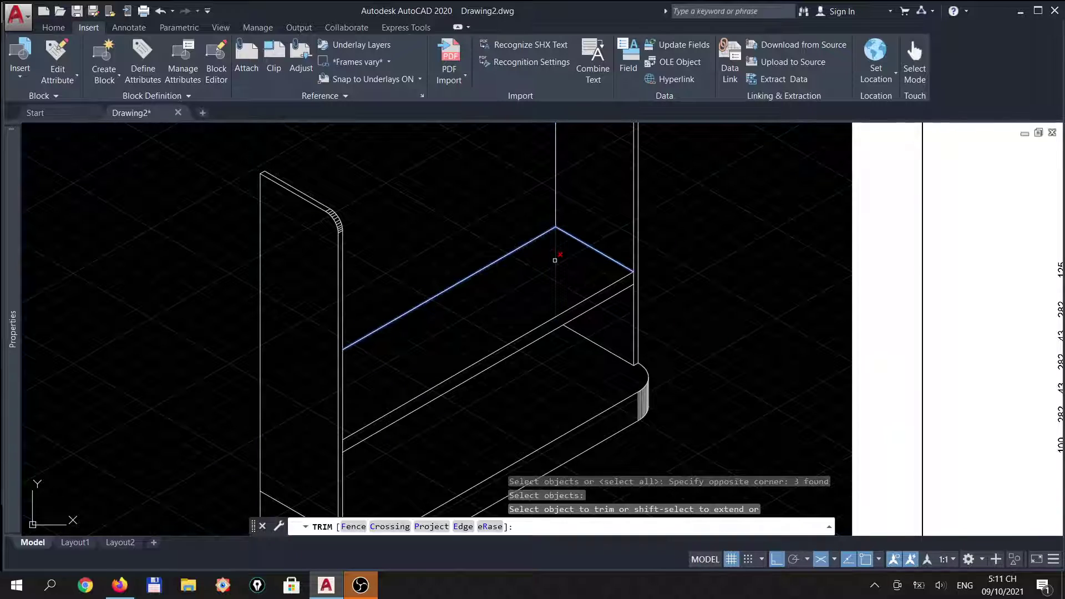
{"action": "scroll", "coordinate": [552, 320], "scroll_direction": "down", "scroll_amount": 4}
{"action": "scroll", "coordinate": [644, 334], "scroll_direction": "up", "scroll_amount": 2}
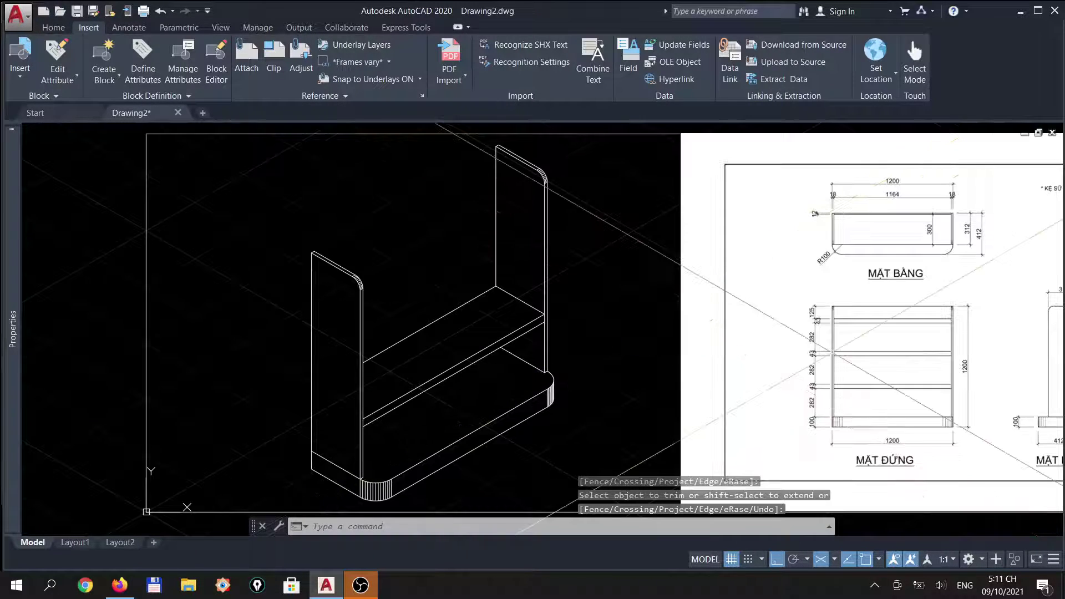
{"action": "key", "text": "Escape"}
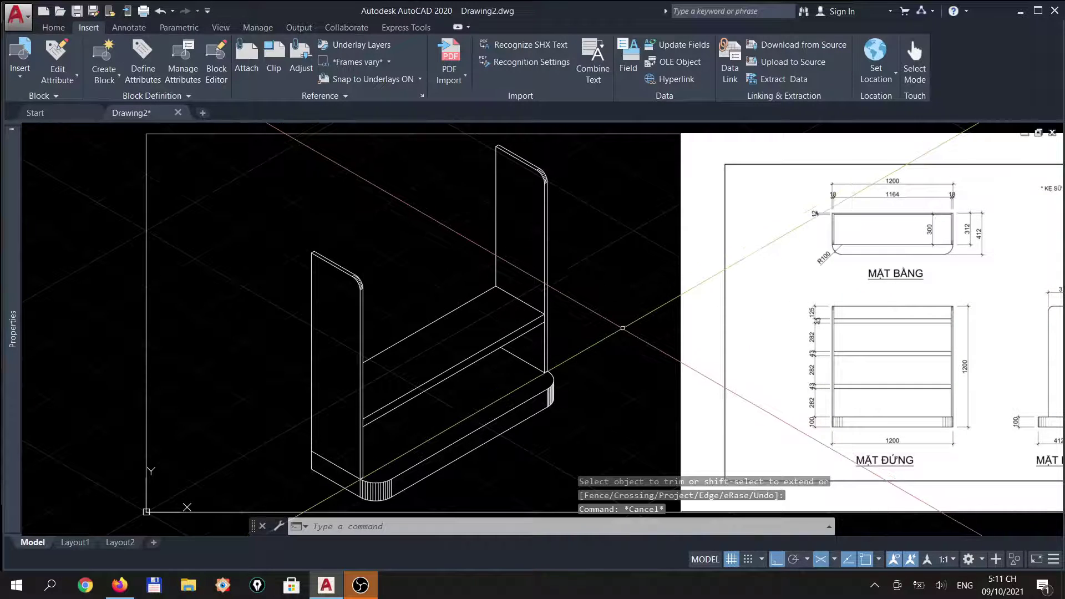
Copy the lowest shelf's lines from its front corner up 325 and 650 units.
{"action": "type", "text": "cp"}
{"action": "key", "text": "Return"}
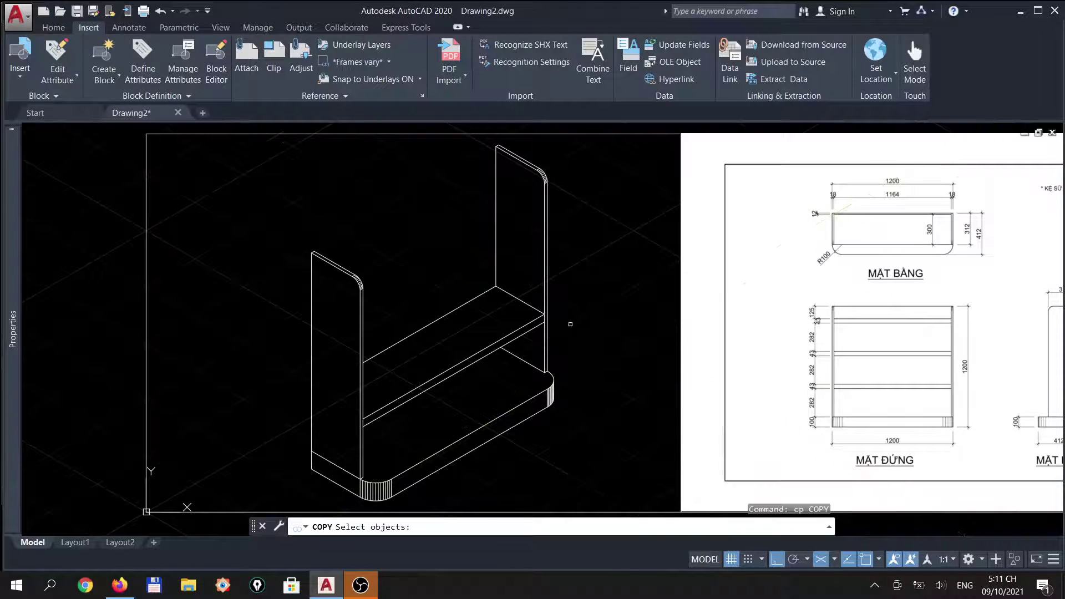
{"action": "left_click", "coordinate": [428, 286]}
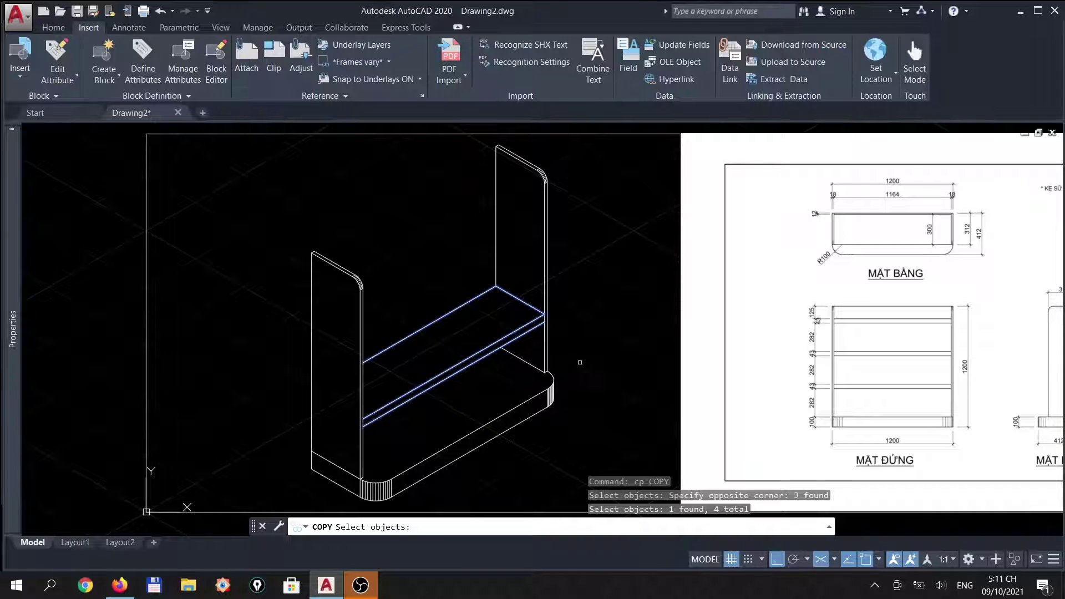
{"action": "scroll", "coordinate": [580, 362], "scroll_direction": "up", "scroll_amount": 3}
{"action": "key", "text": "Return"}
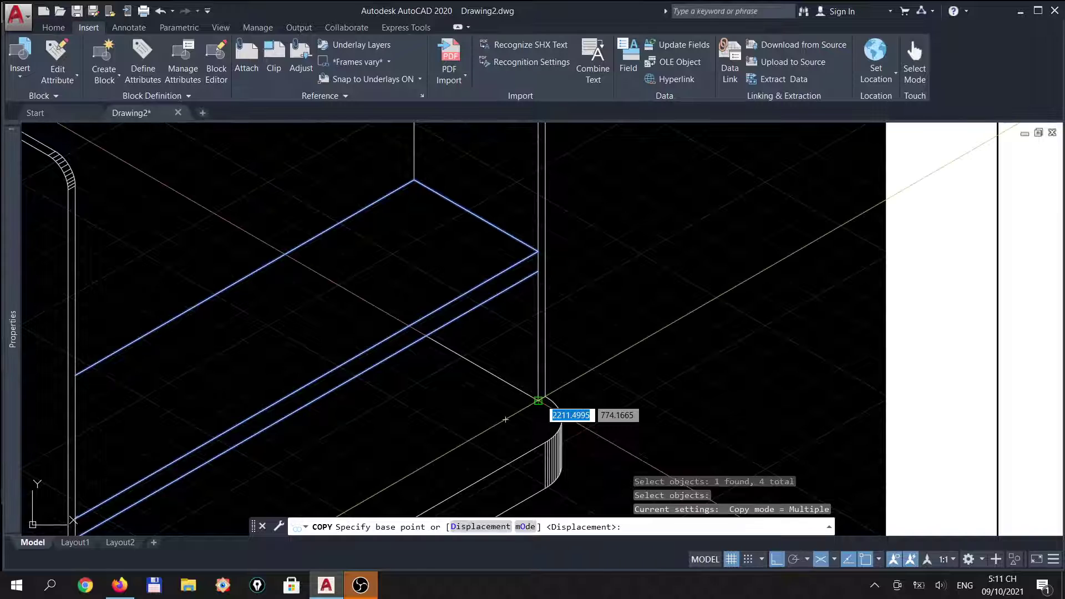
{"action": "left_click", "coordinate": [540, 399]}
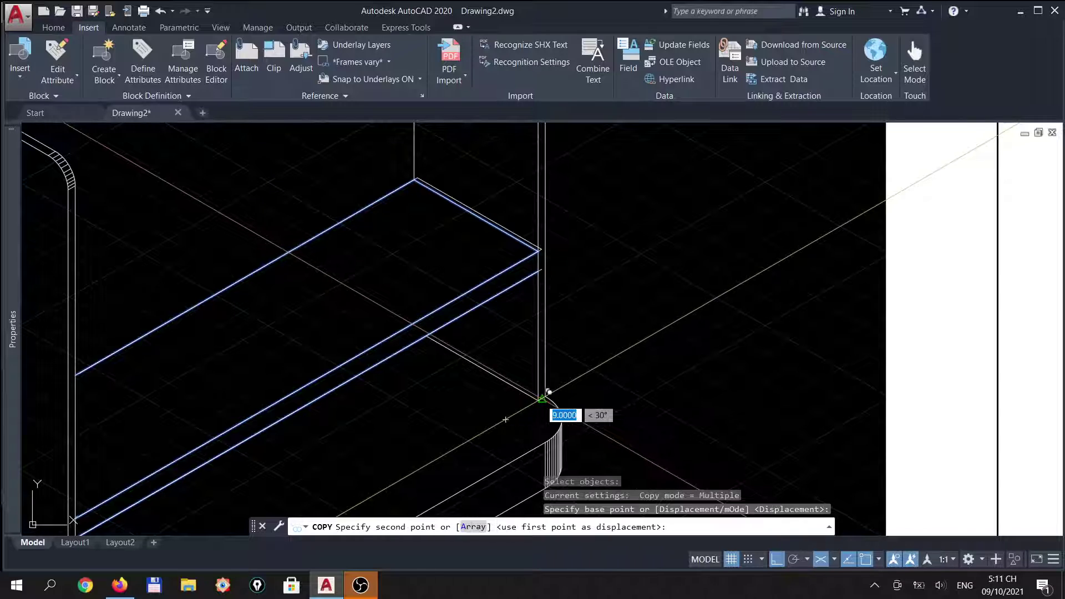
{"action": "left_click", "coordinate": [546, 248]}
{"action": "scroll", "coordinate": [533, 177], "scroll_direction": "down", "scroll_amount": 2}
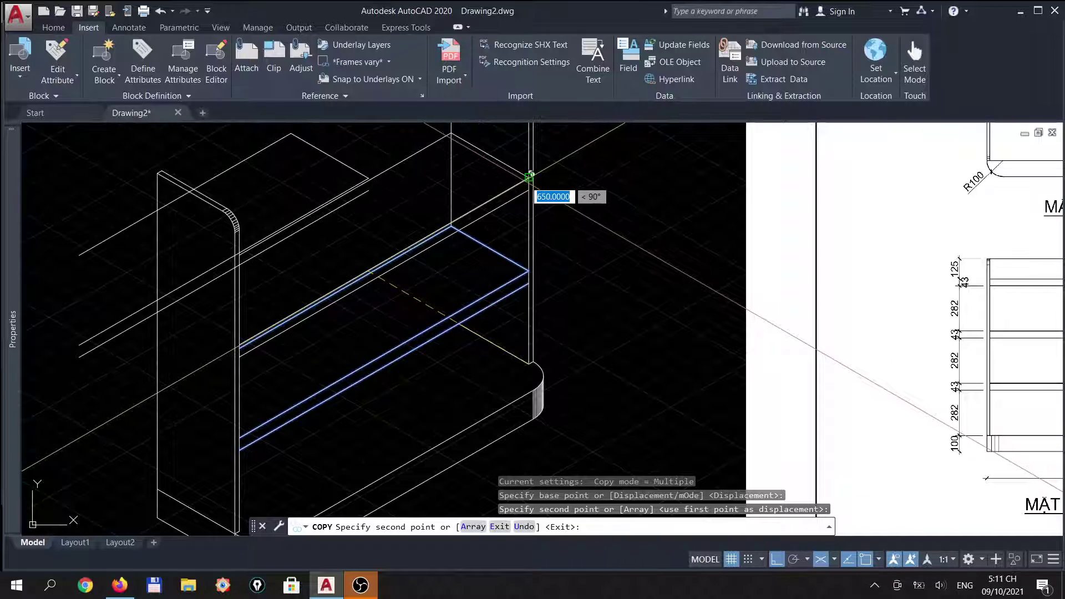
{"action": "left_click", "coordinate": [532, 175]}
{"action": "key", "text": "Return"}
{"action": "scroll", "coordinate": [522, 274], "scroll_direction": "down", "scroll_amount": 4}
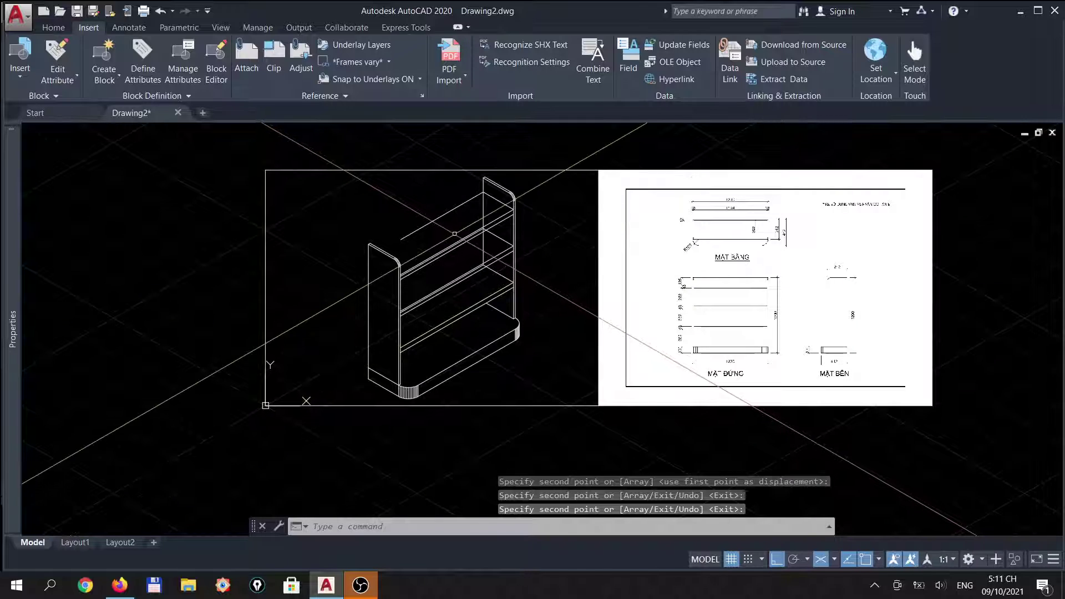
{"action": "scroll", "coordinate": [421, 230], "scroll_direction": "up", "scroll_amount": 3}
{"action": "scroll", "coordinate": [333, 266], "scroll_direction": "up", "scroll_amount": 3}
Extend the shelf line to the left panel's top edge.
{"action": "key", "text": "Escape"}
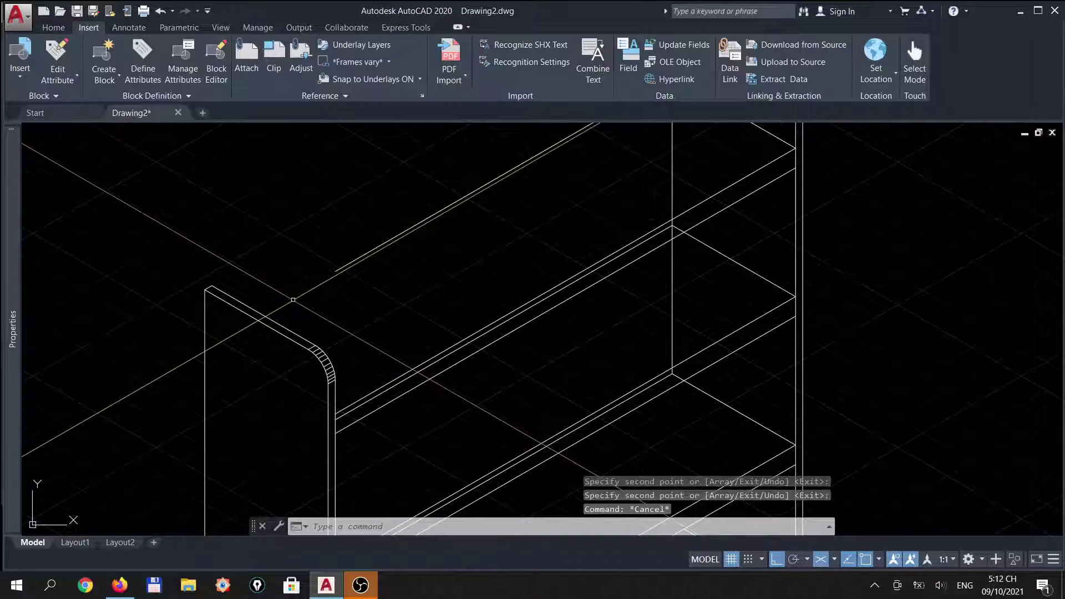
{"action": "type", "text": "ex"}
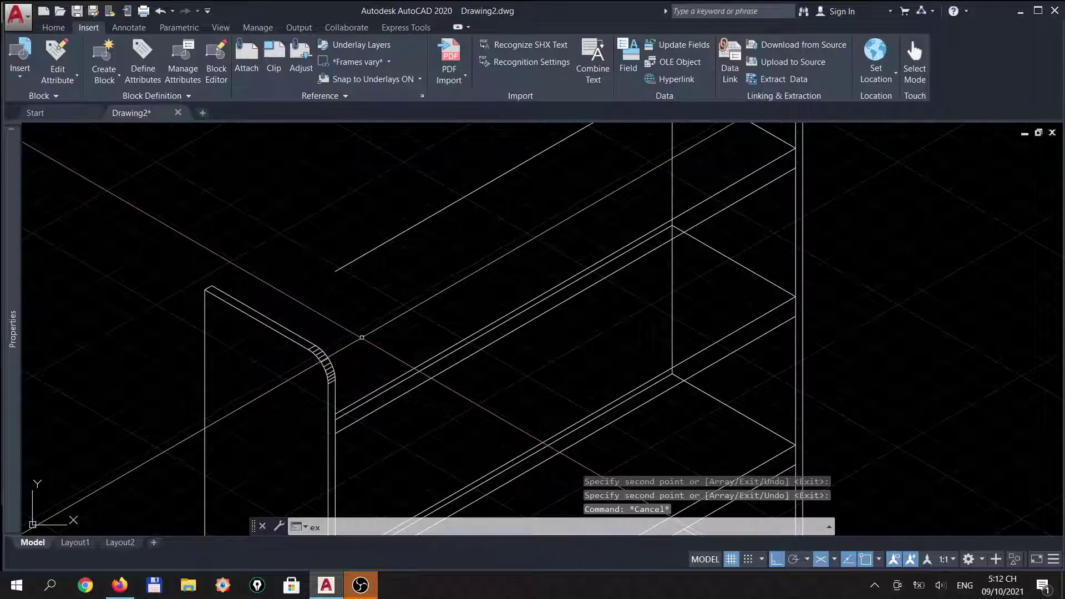
{"action": "key", "text": "Return"}
{"action": "left_click", "coordinate": [252, 306]}
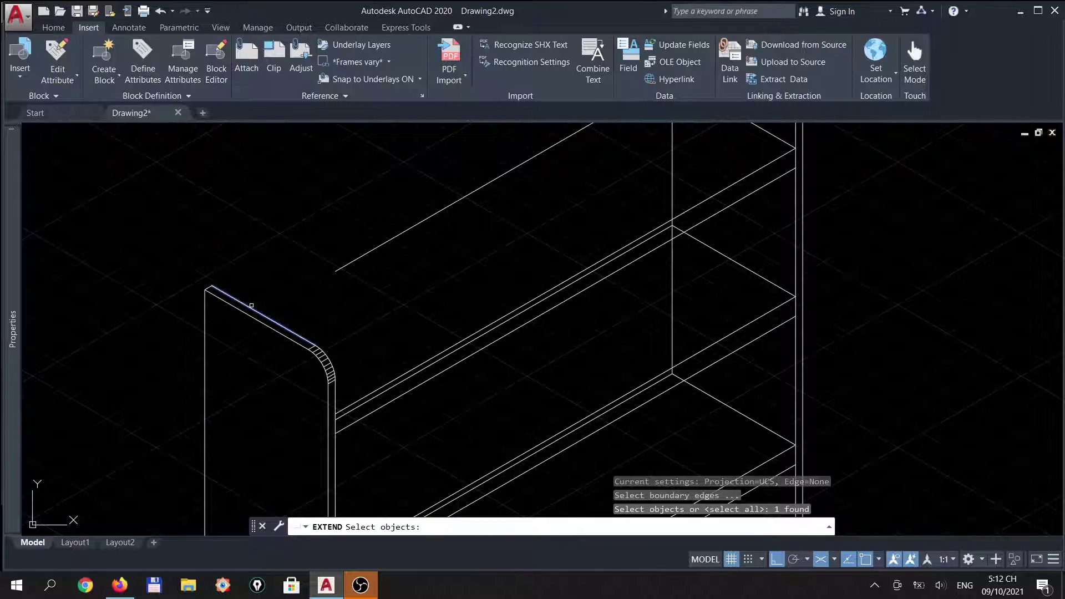
{"action": "key", "text": "Return"}
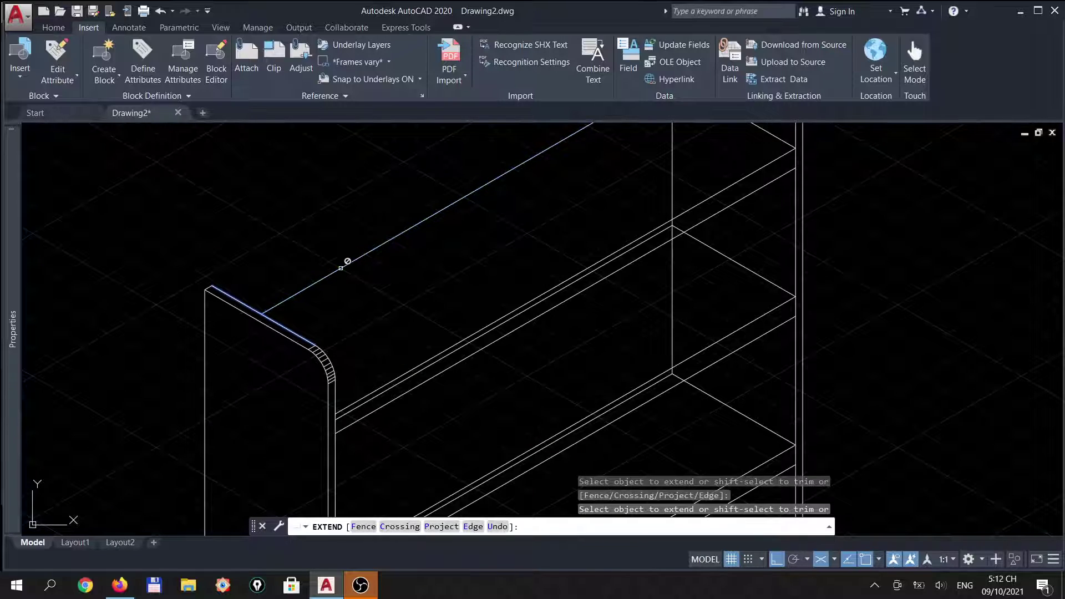
{"action": "key", "text": "Return"}
{"action": "scroll", "coordinate": [476, 343], "scroll_direction": "down", "scroll_amount": 2}
{"action": "scroll", "coordinate": [476, 343], "scroll_direction": "down", "scroll_amount": 3}
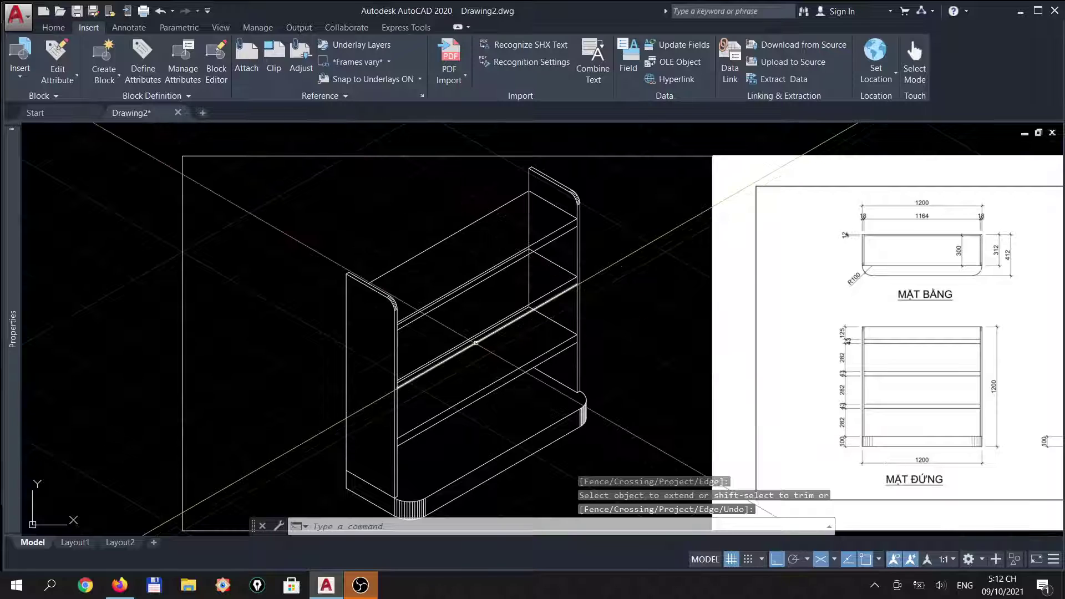
{"action": "scroll", "coordinate": [476, 343], "scroll_direction": "up", "scroll_amount": 5}
{"action": "key", "text": "Return"}
Erase the extra extended shelf line.
{"action": "left_click", "coordinate": [519, 322]}
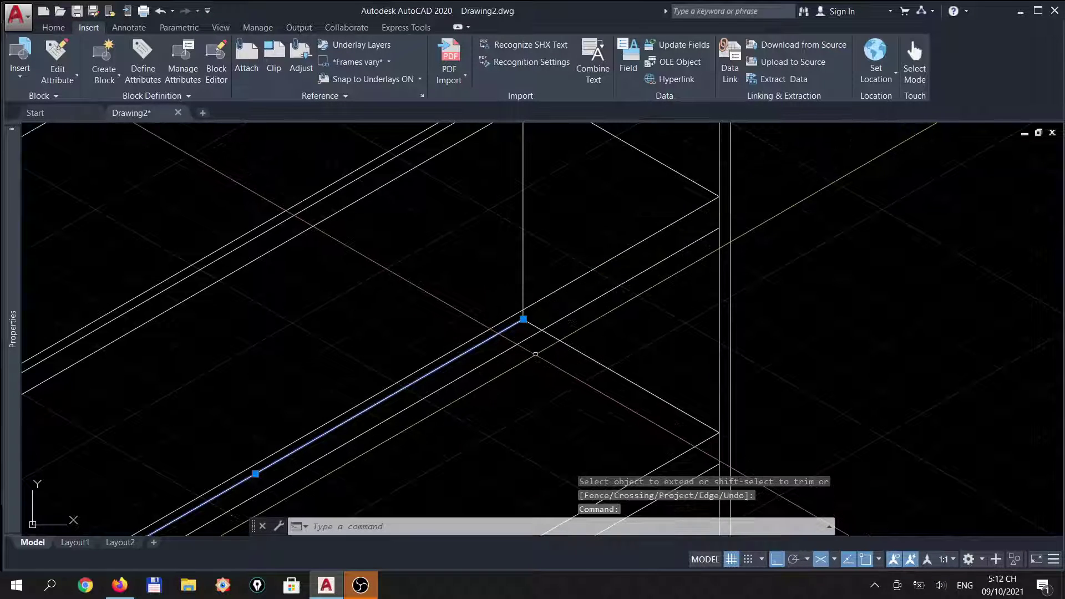
{"action": "type", "text": "e"}
{"action": "key", "text": "Return"}
{"action": "scroll", "coordinate": [513, 194], "scroll_direction": "down", "scroll_amount": 3}
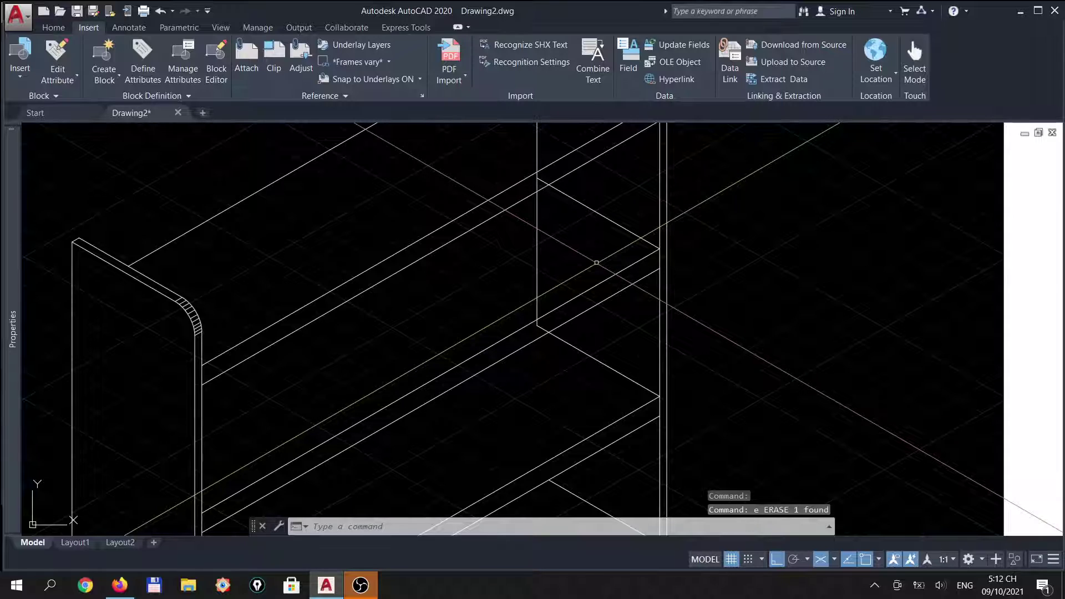
Trim the short segments between the upper and lower shelf lines.
{"action": "type", "text": "tr"}
{"action": "key", "text": "Return"}
{"action": "left_click", "coordinate": [598, 173]}
{"action": "left_click", "coordinate": [553, 167]}
{"action": "key", "text": "Return"}
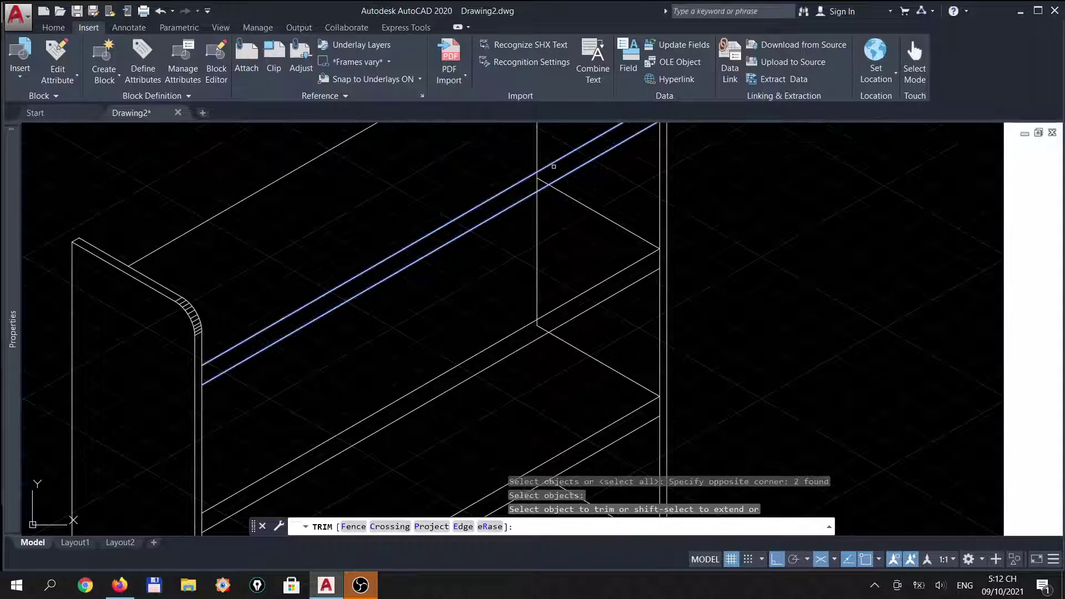
{"action": "left_click", "coordinate": [543, 178]}
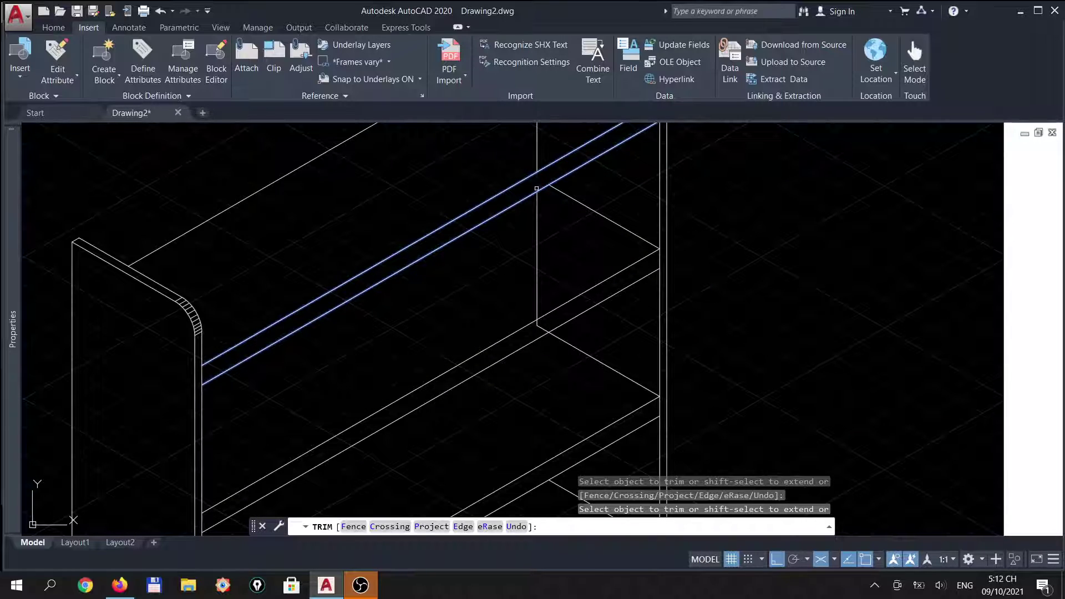
{"action": "key", "text": "Return"}
{"action": "key", "text": "Return"}
{"action": "left_click", "coordinate": [508, 370]}
{"action": "left_click", "coordinate": [475, 328]}
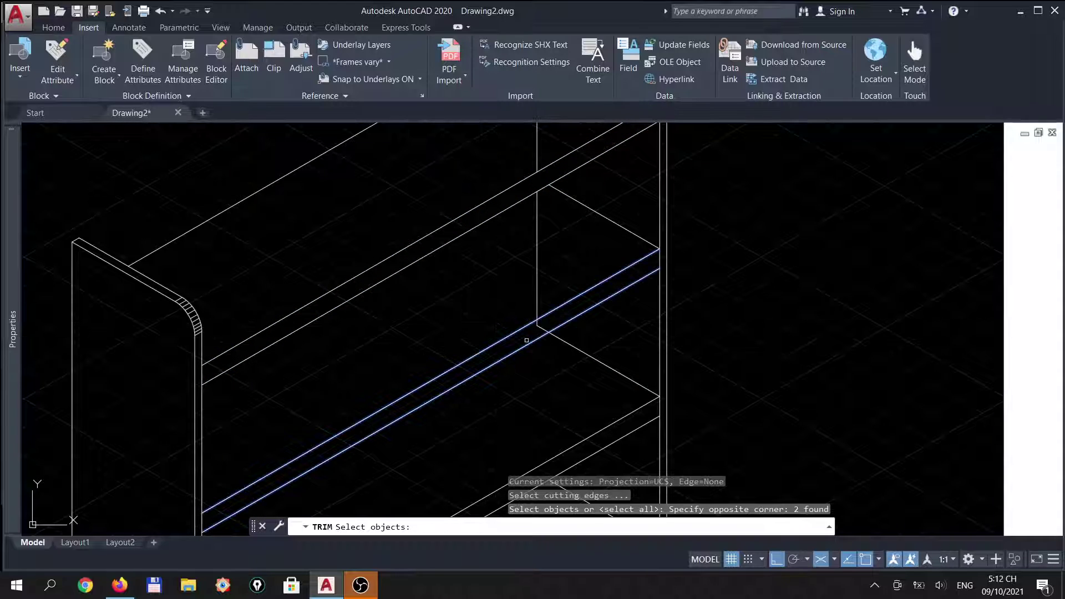
{"action": "key", "text": "Return"}
{"action": "key", "text": "Return"}
{"action": "scroll", "coordinate": [538, 325], "scroll_direction": "down", "scroll_amount": 3}
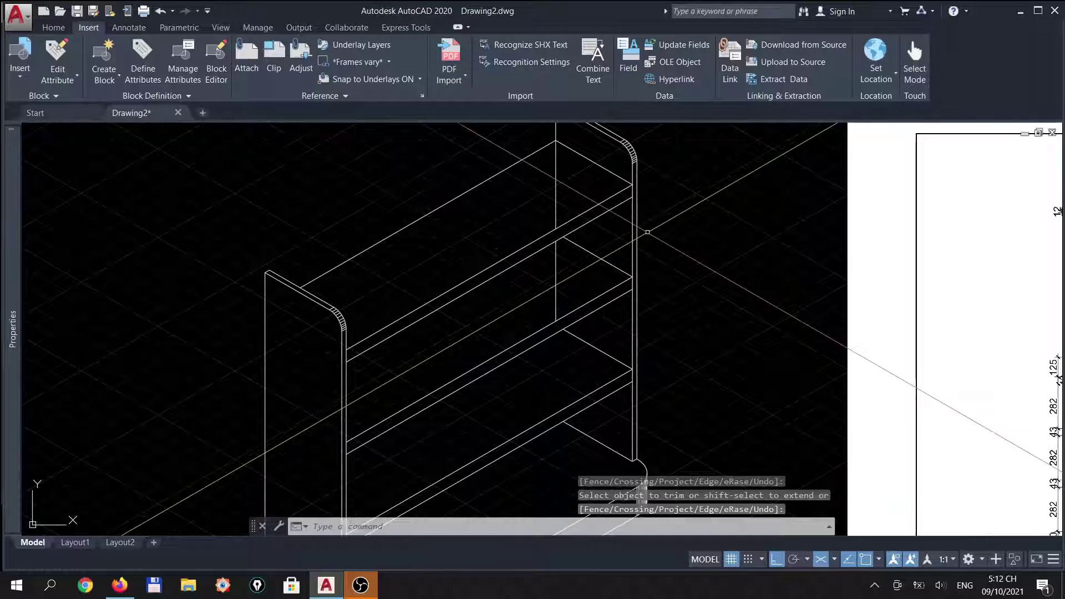
{"action": "key", "text": "Escape"}
Erase the stray vertical line and trim the overhanging top edge.
{"action": "left_click", "coordinate": [556, 266]}
{"action": "type", "text": "e"}
{"action": "key", "text": "Return"}
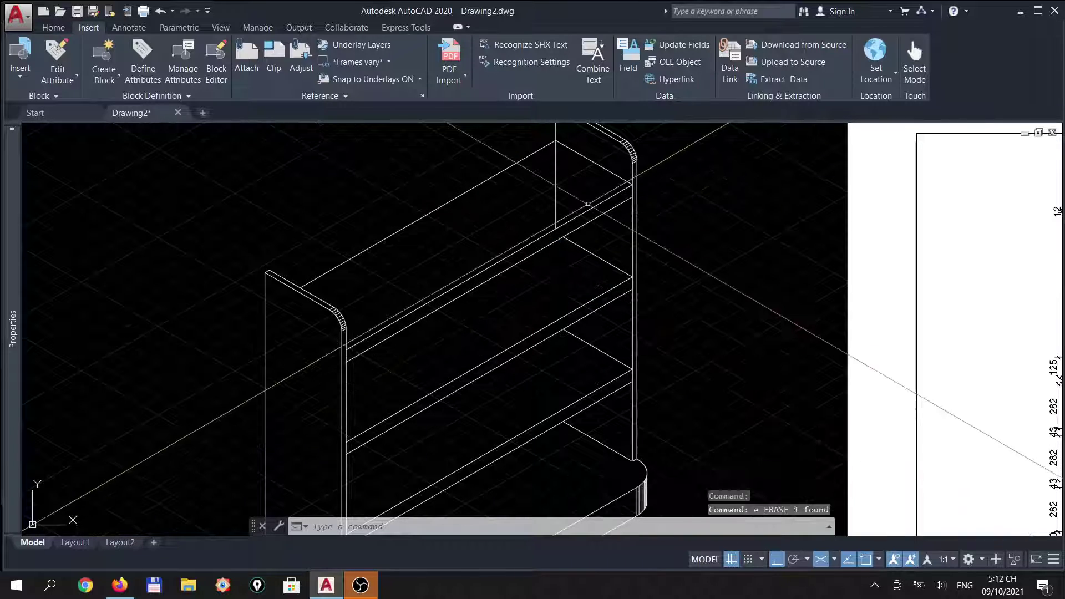
{"action": "type", "text": "tr"}
{"action": "key", "text": "Return"}
{"action": "left_click", "coordinate": [571, 177]}
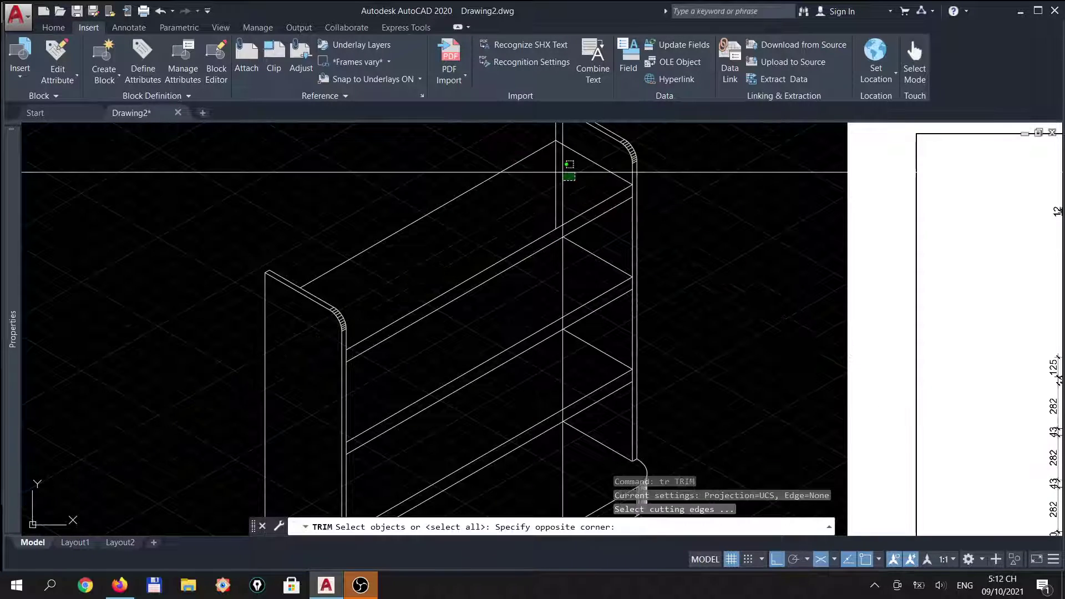
{"action": "left_click", "coordinate": [535, 137]}
{"action": "key", "text": "Return"}
{"action": "left_click", "coordinate": [555, 176]}
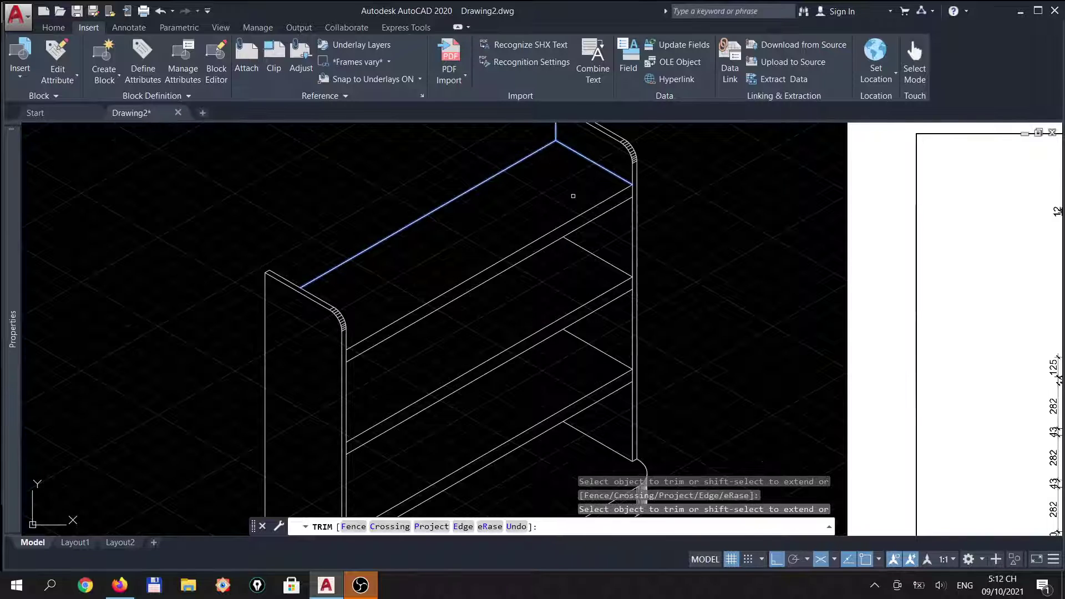
{"action": "key", "text": "Escape"}
{"action": "scroll", "coordinate": [623, 226], "scroll_direction": "down", "scroll_amount": 3}
{"action": "scroll", "coordinate": [623, 226], "scroll_direction": "down", "scroll_amount": 2}
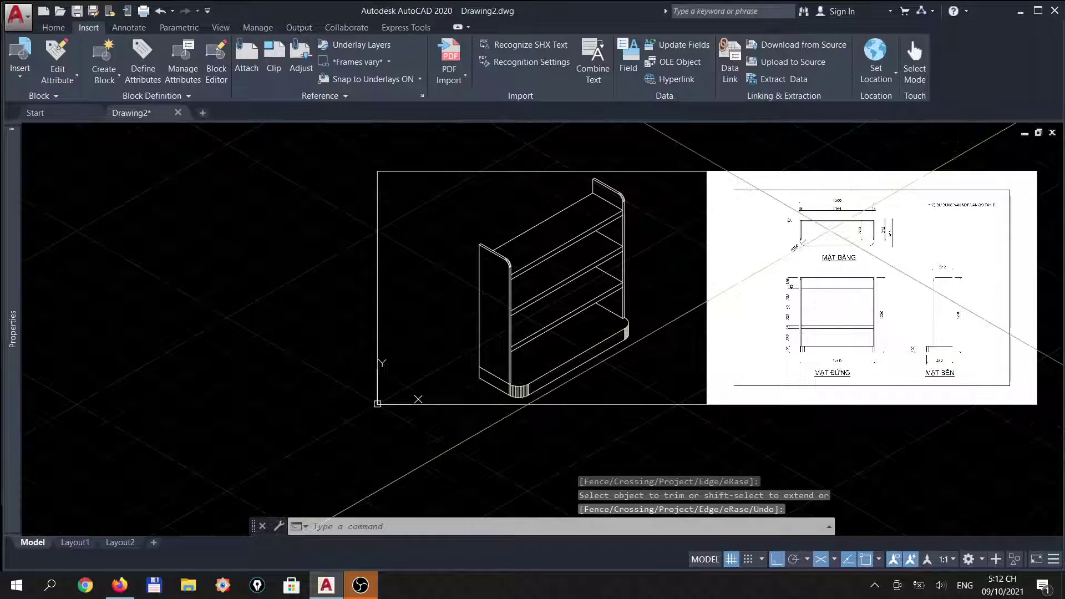
Copy the shelf's top edge line up from the panel's top corner.
{"action": "scroll", "coordinate": [846, 210], "scroll_direction": "up", "scroll_amount": 4}
{"action": "scroll", "coordinate": [846, 210], "scroll_direction": "up", "scroll_amount": 3}
{"action": "scroll", "coordinate": [846, 210], "scroll_direction": "up", "scroll_amount": 2}
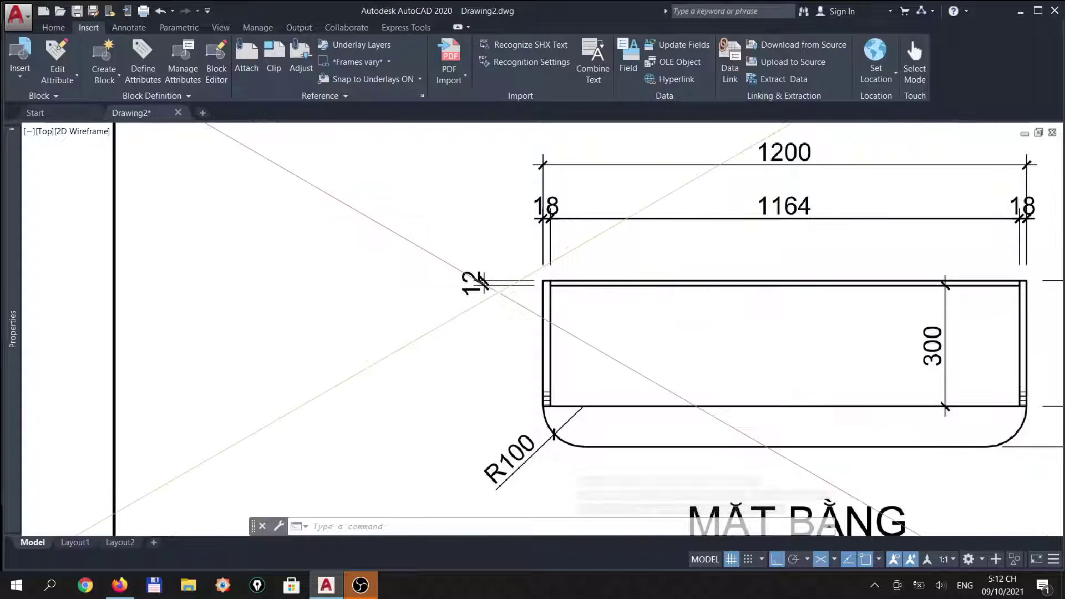
{"action": "scroll", "coordinate": [609, 283], "scroll_direction": "down", "scroll_amount": 5}
{"action": "scroll", "coordinate": [238, 219], "scroll_direction": "up", "scroll_amount": 4}
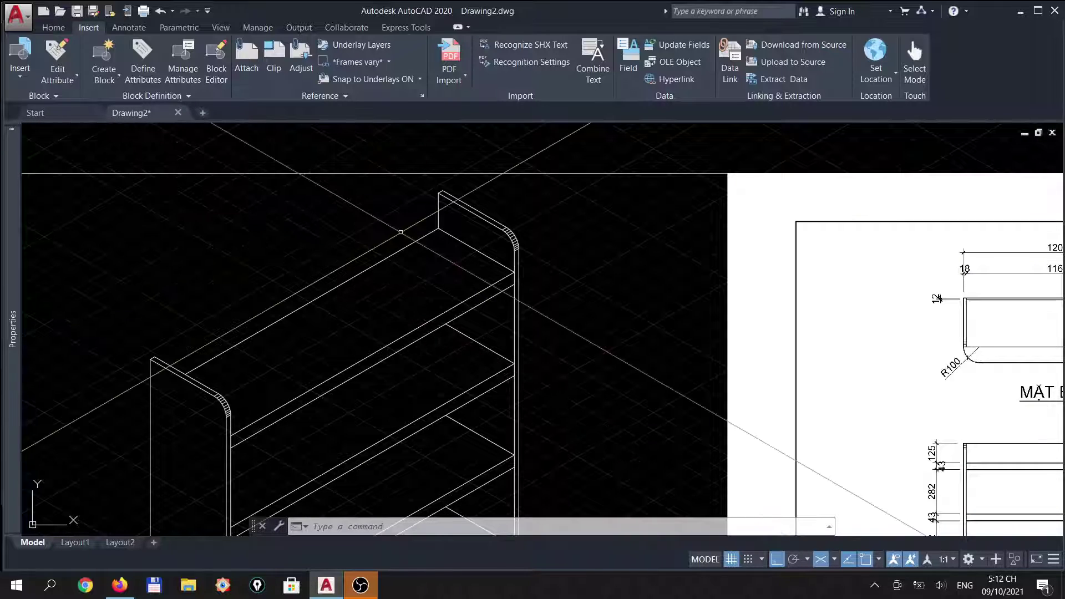
{"action": "type", "text": "cp"}
{"action": "key", "text": "Return"}
{"action": "scroll", "coordinate": [387, 233], "scroll_direction": "up", "scroll_amount": 2}
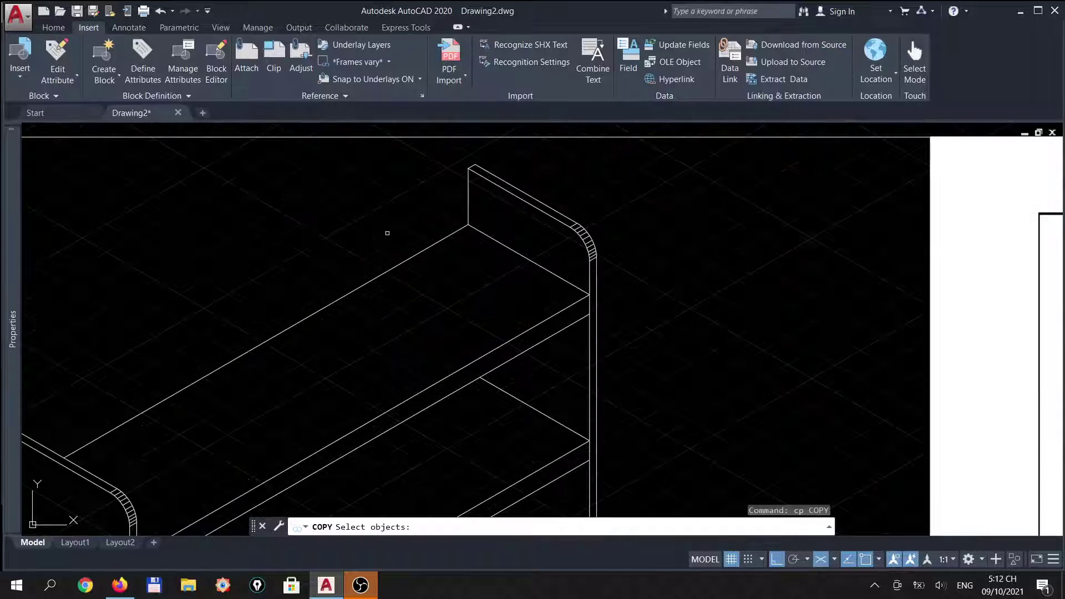
{"action": "left_click", "coordinate": [410, 274]}
{"action": "key", "text": "Return"}
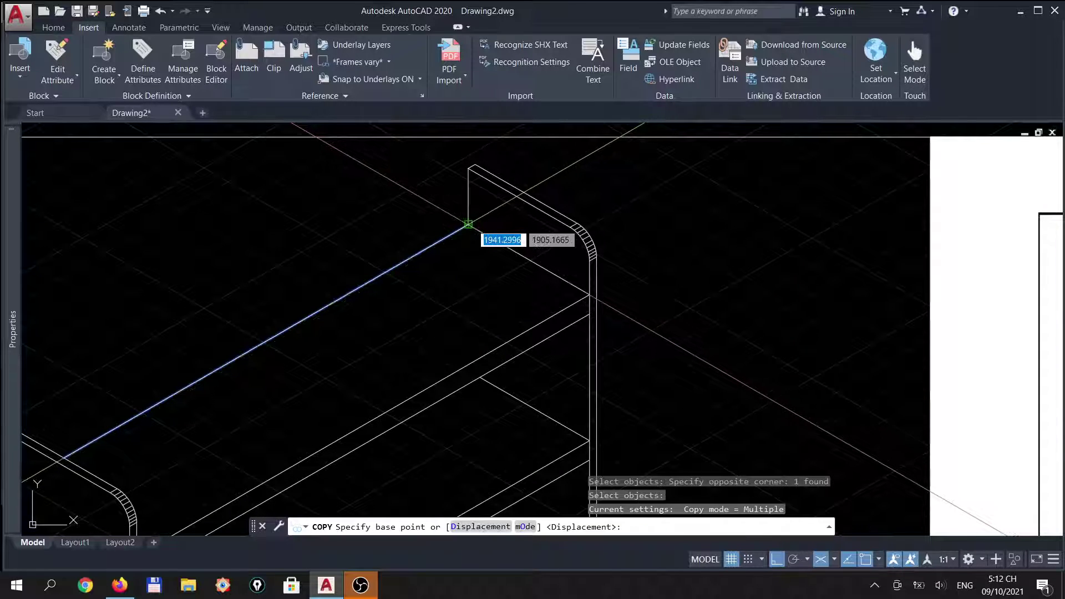
{"action": "left_click", "coordinate": [468, 226]}
{"action": "left_click", "coordinate": [480, 181]}
{"action": "key", "text": "Return"}
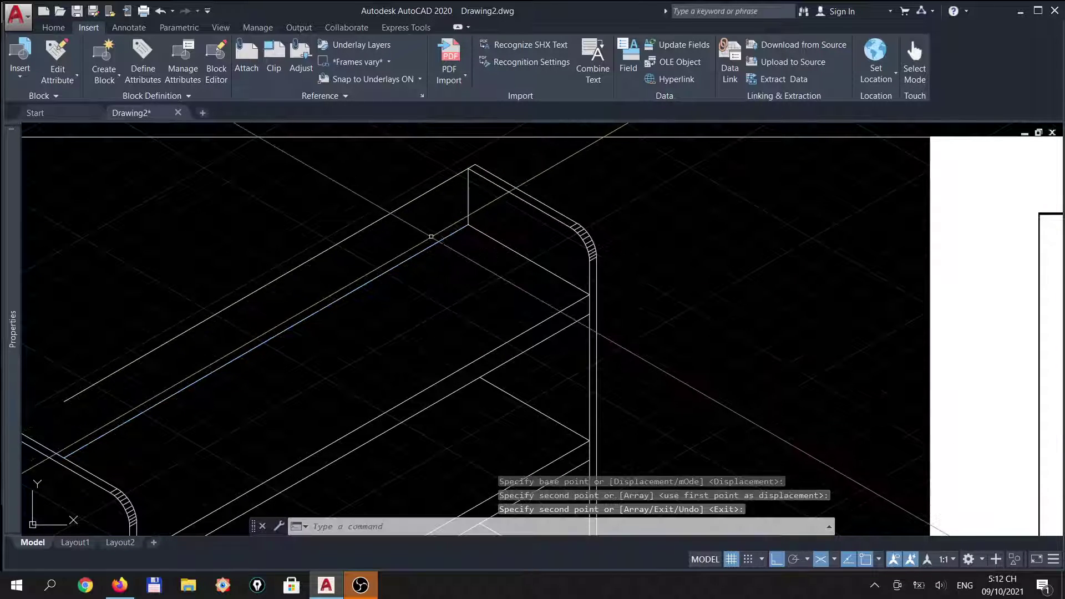
Extend the upper-left edge line to meet the picked boundary edge.
{"action": "scroll", "coordinate": [657, 281], "scroll_direction": "down", "scroll_amount": 2}
{"action": "scroll", "coordinate": [657, 281], "scroll_direction": "down", "scroll_amount": 4}
{"action": "scroll", "coordinate": [918, 287], "scroll_direction": "up", "scroll_amount": 4}
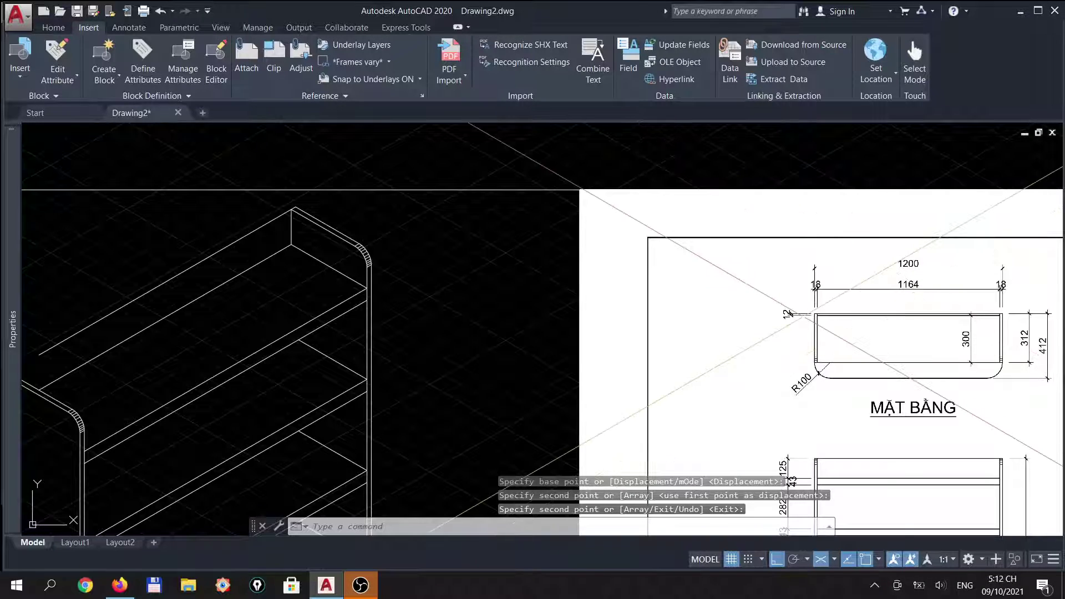
{"action": "scroll", "coordinate": [793, 314], "scroll_direction": "down", "scroll_amount": 3}
{"action": "scroll", "coordinate": [555, 311], "scroll_direction": "up", "scroll_amount": 3}
{"action": "scroll", "coordinate": [141, 385], "scroll_direction": "down", "scroll_amount": 2}
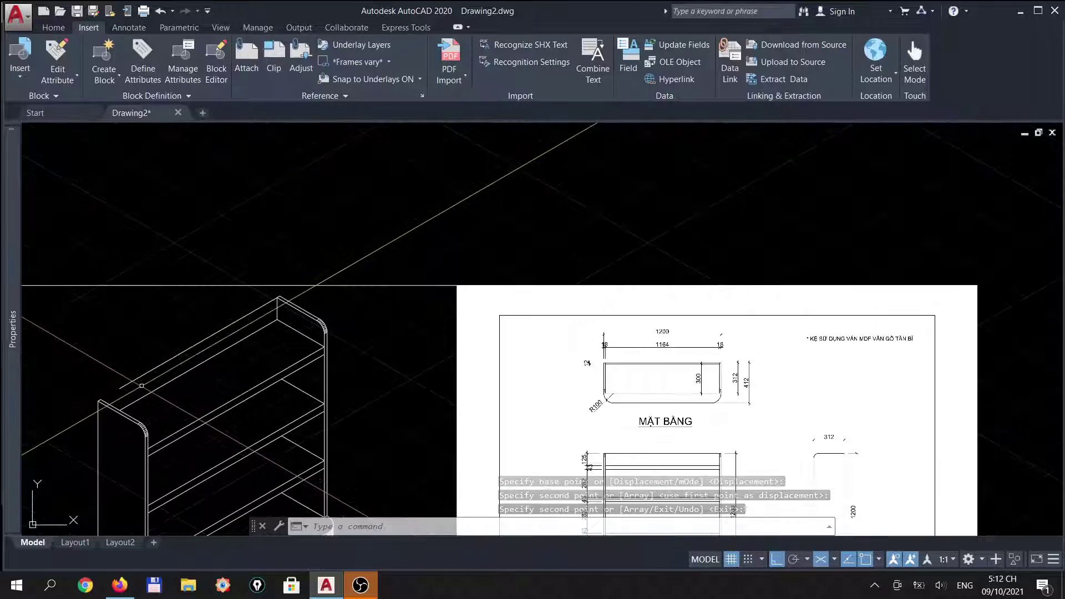
{"action": "scroll", "coordinate": [142, 385], "scroll_direction": "up", "scroll_amount": 2}
{"action": "key", "text": "Escape"}
{"action": "scroll", "coordinate": [158, 365], "scroll_direction": "up", "scroll_amount": 3}
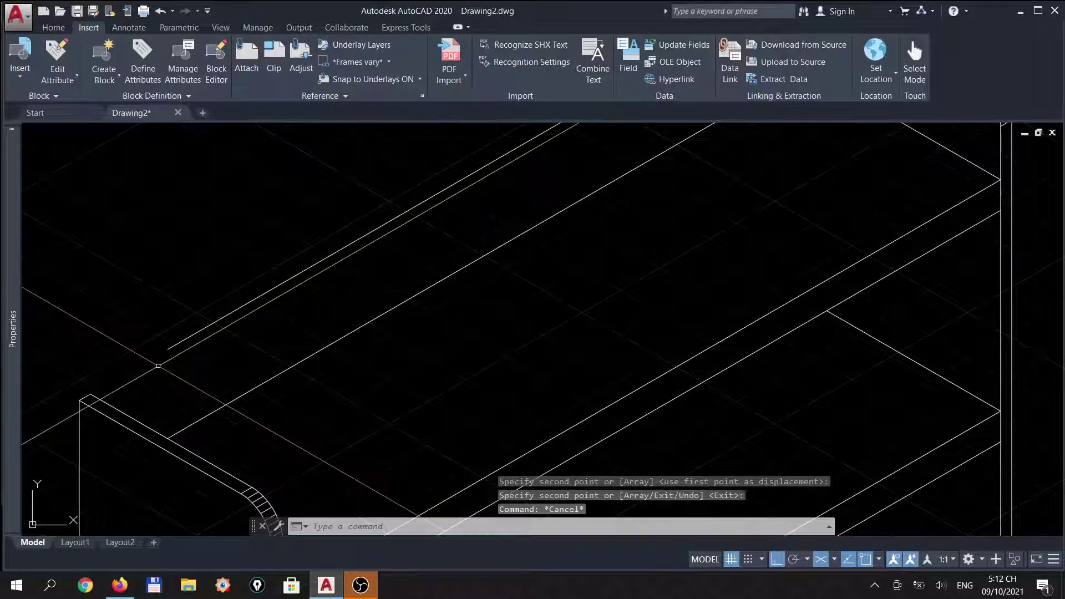
{"action": "type", "text": "ex"}
{"action": "key", "text": "Return"}
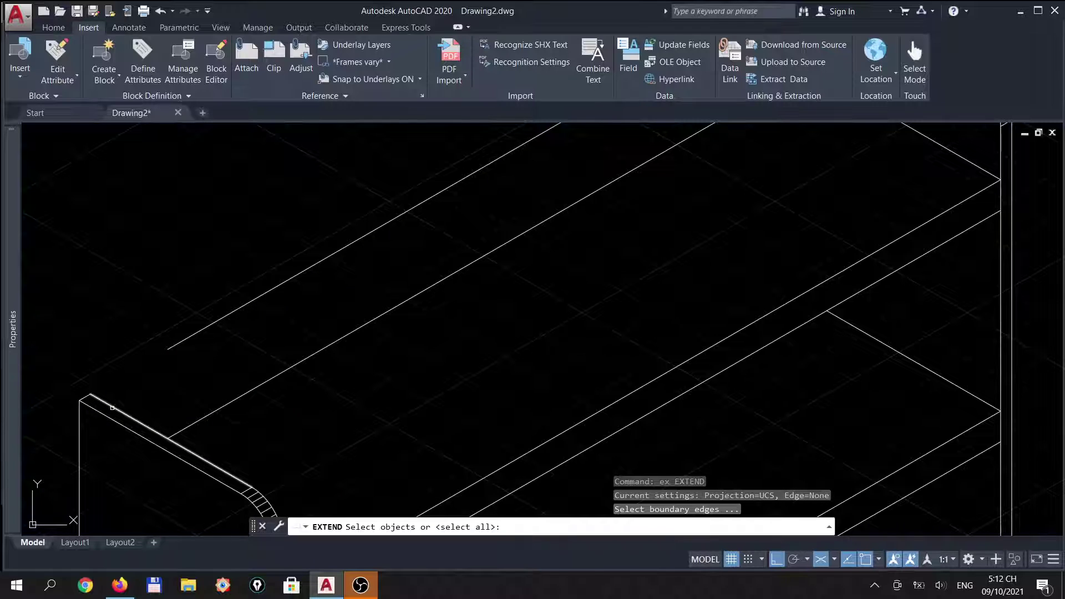
{"action": "left_click", "coordinate": [112, 408]}
{"action": "key", "text": "Return"}
{"action": "left_click", "coordinate": [168, 349]}
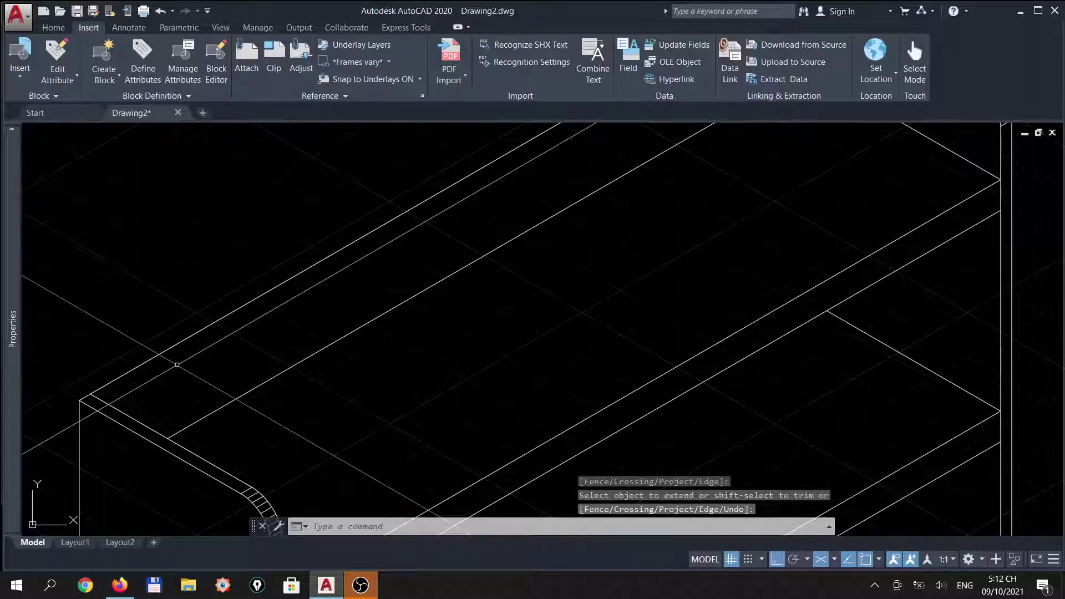
{"action": "scroll", "coordinate": [177, 364], "scroll_direction": "down", "scroll_amount": 5}
{"action": "scroll", "coordinate": [451, 253], "scroll_direction": "up", "scroll_amount": 5}
{"action": "key", "text": "Escape"}
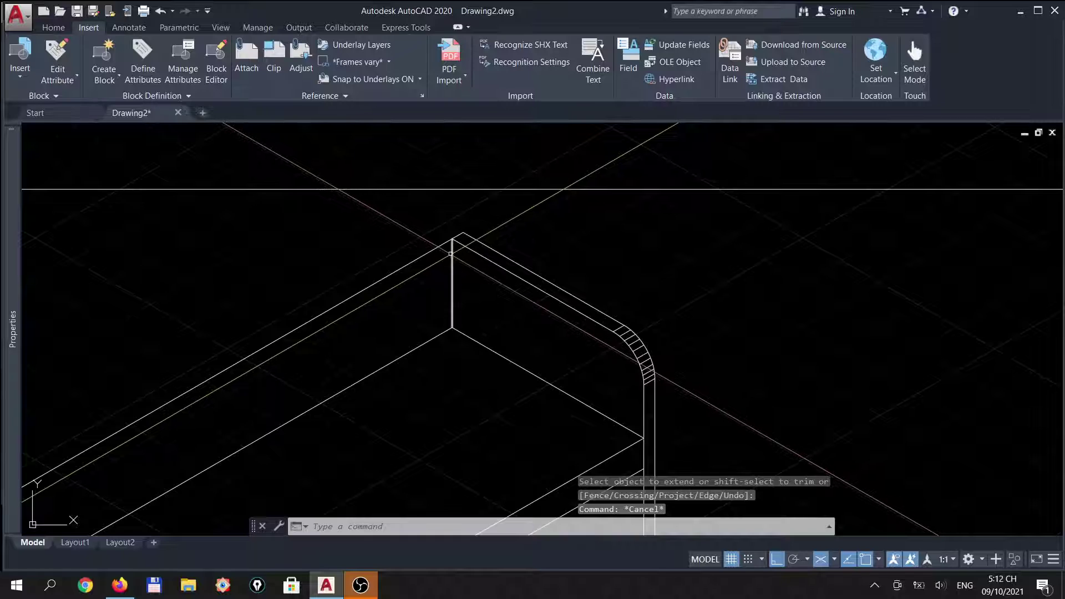
Copy the upper-left edge line 12 units from the corner.
{"action": "type", "text": "cp"}
{"action": "key", "text": "Return"}
{"action": "left_click", "coordinate": [451, 253]}
{"action": "left_click", "coordinate": [400, 262]}
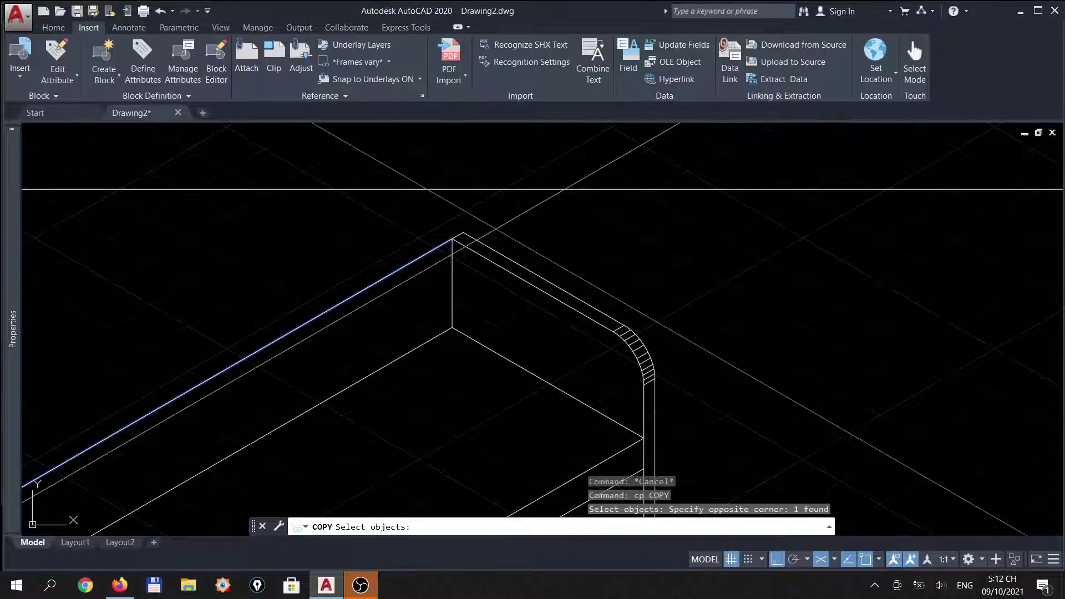
{"action": "key", "text": "Return"}
{"action": "left_click", "coordinate": [488, 220]}
{"action": "type", "text": "12"}
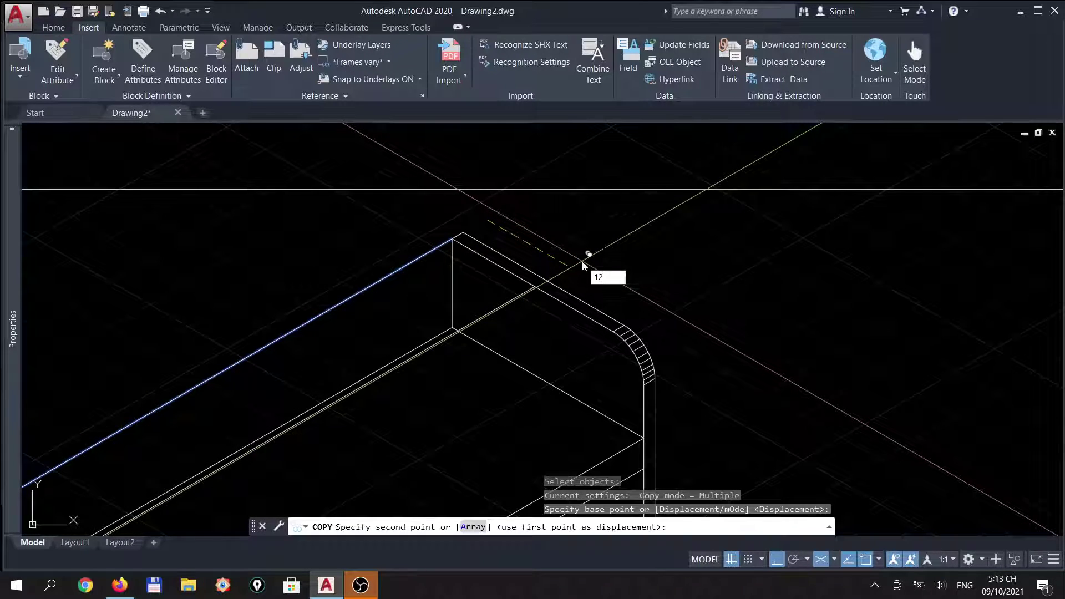
{"action": "key", "text": "Return"}
{"action": "key", "text": "Escape"}
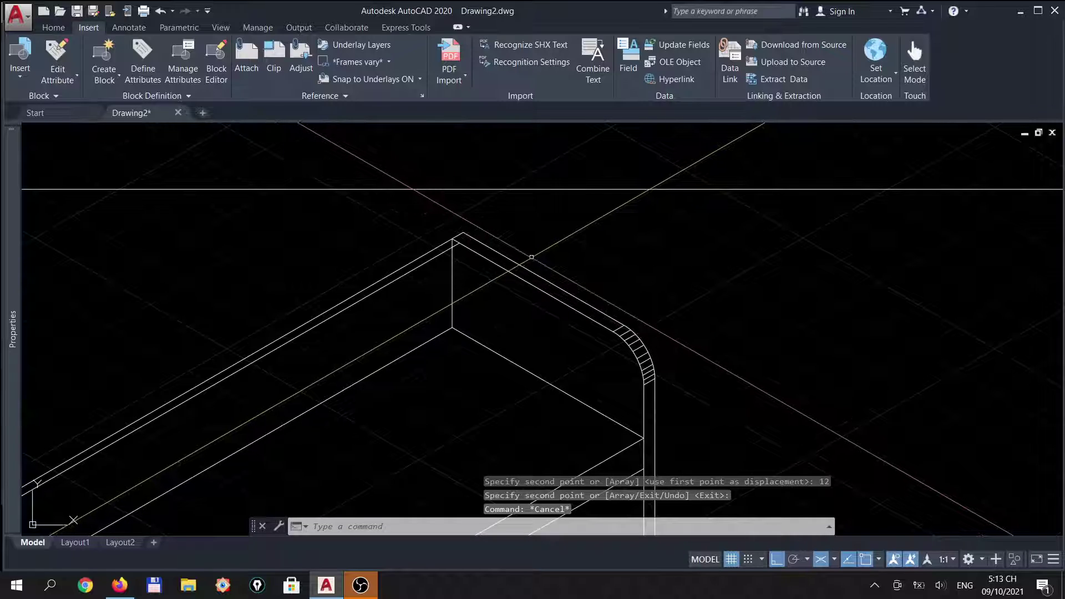
Switch to the Right isoplane and draw a vertical line down from the top corner.
{"action": "key", "text": "F5"}
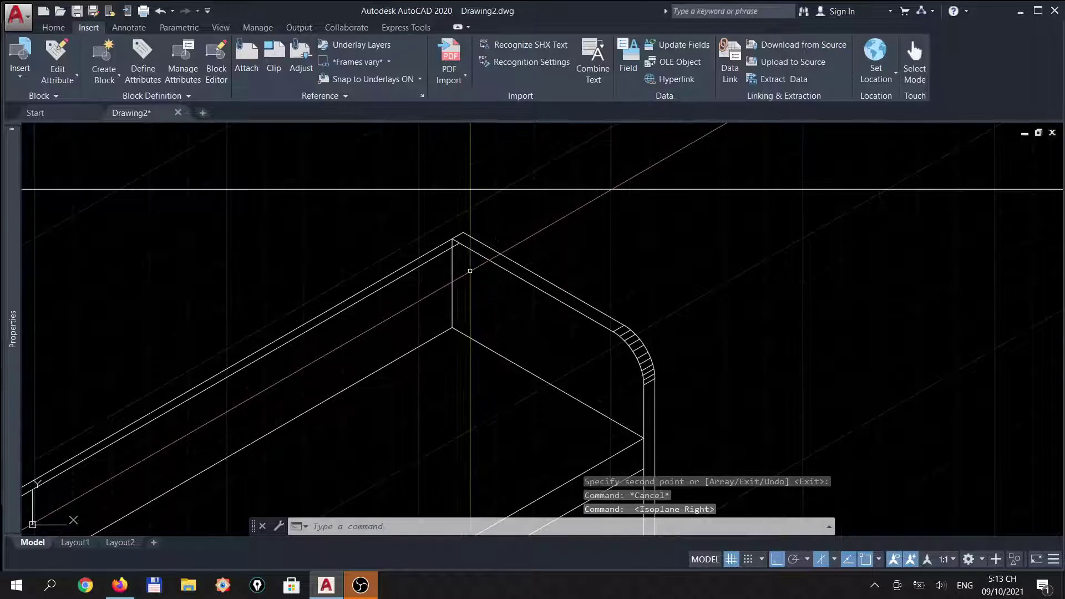
{"action": "type", "text": "l"}
{"action": "key", "text": "Return"}
{"action": "left_click", "coordinate": [459, 242]}
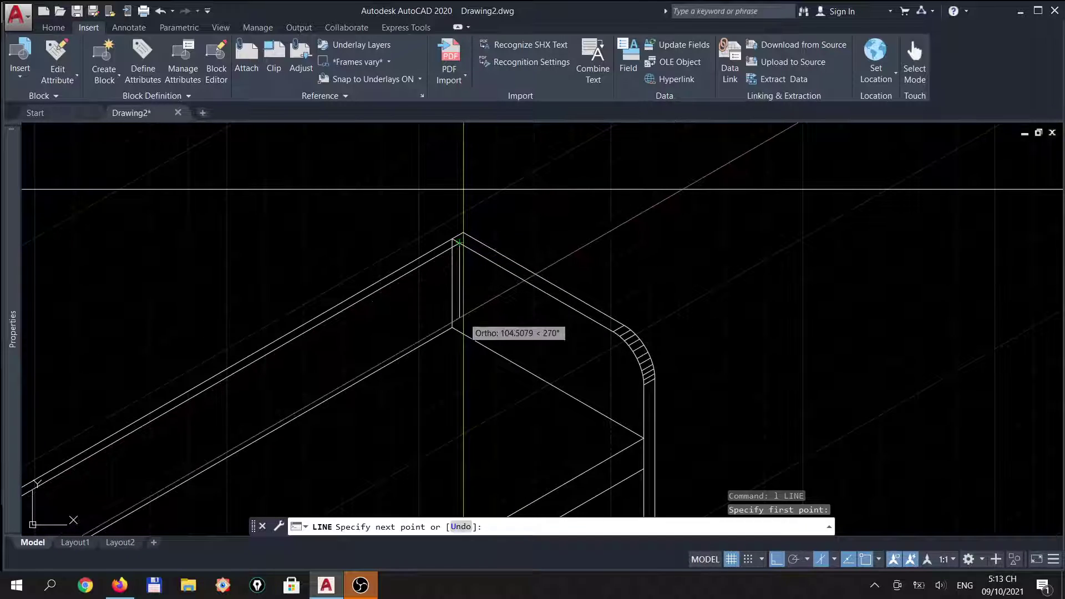
{"action": "left_click", "coordinate": [459, 347]}
{"action": "key", "text": "Return"}
Trim the vertical line's overhanging end against the four corner lines.
{"action": "scroll", "coordinate": [469, 331], "scroll_direction": "up", "scroll_amount": 2}
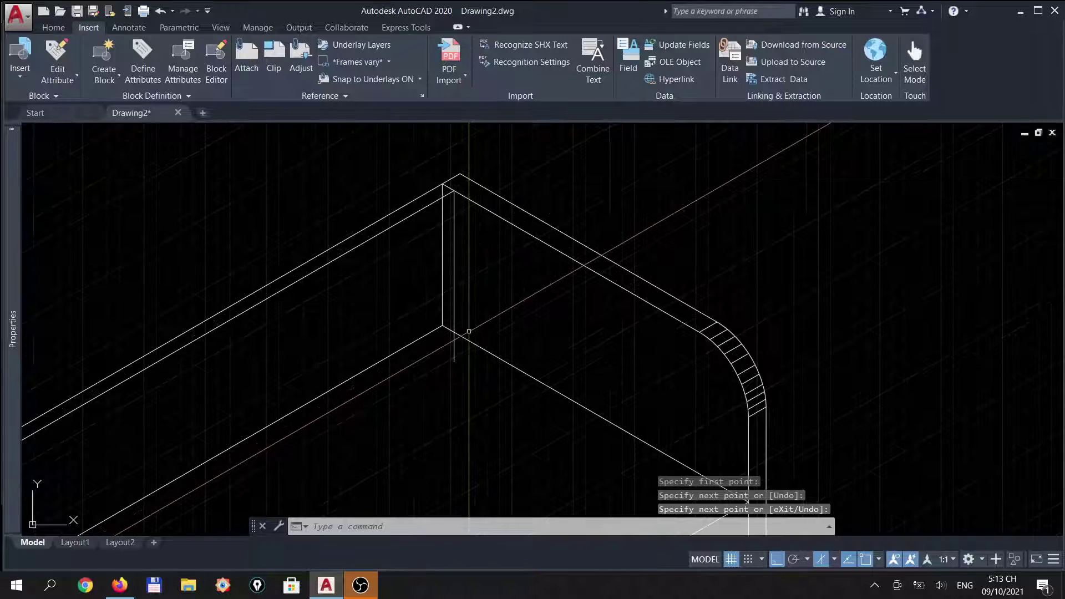
{"action": "type", "text": "tr"}
{"action": "key", "text": "Return"}
{"action": "left_click_drag", "start_coordinate": [457, 355], "coordinate": [438, 323]}
{"action": "key", "text": "Return"}
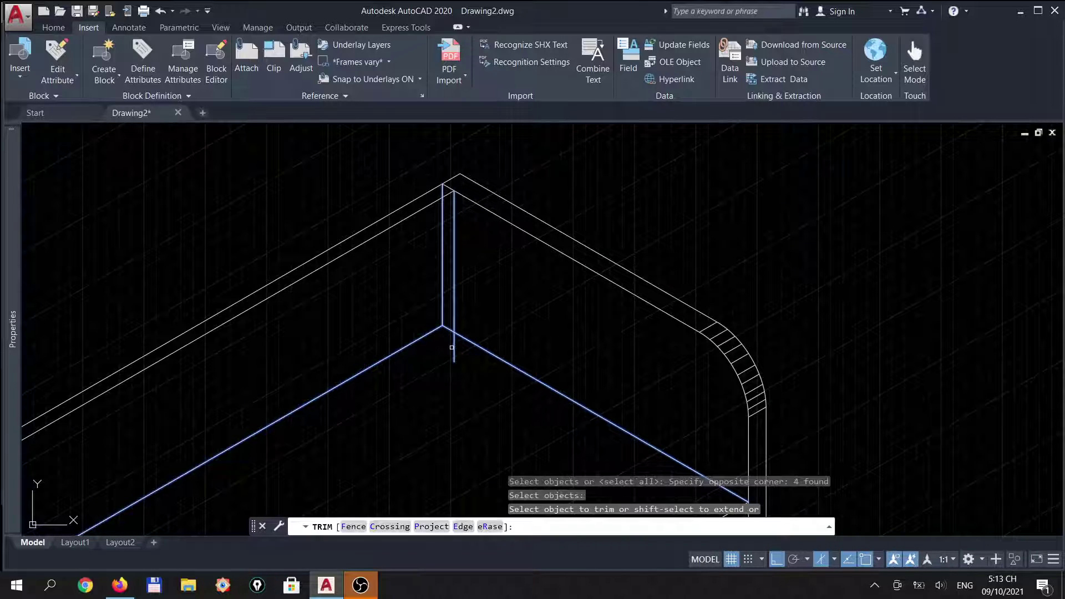
{"action": "left_click", "coordinate": [452, 347]}
{"action": "key", "text": "Return"}
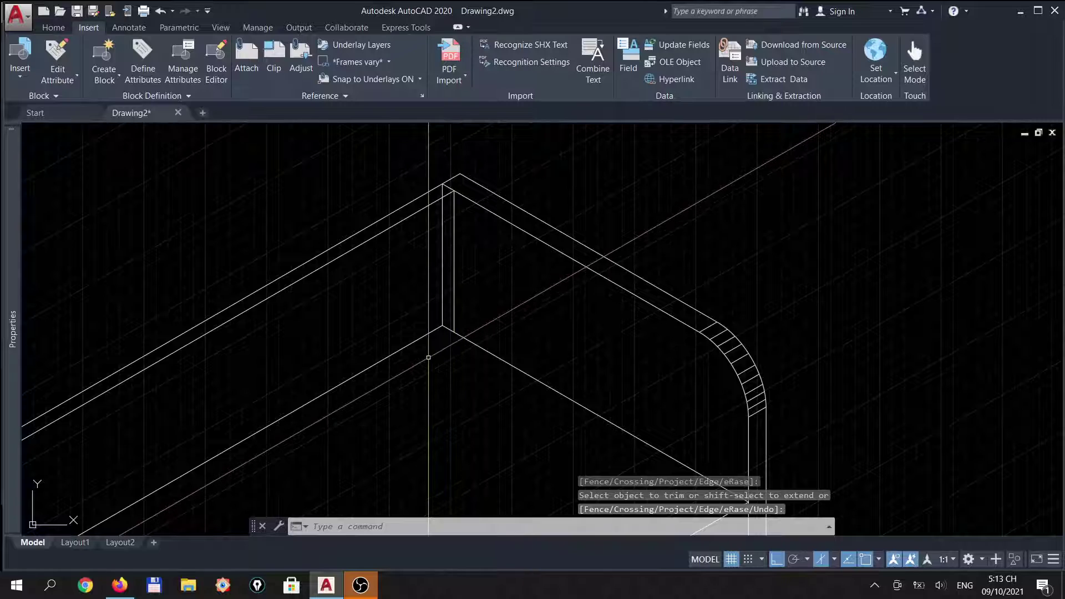
Copy the lower diagonal line 12 units from the inner corner.
{"action": "type", "text": "co"}
{"action": "key", "text": "Return"}
{"action": "left_click", "coordinate": [418, 360]}
{"action": "left_click", "coordinate": [409, 332]}
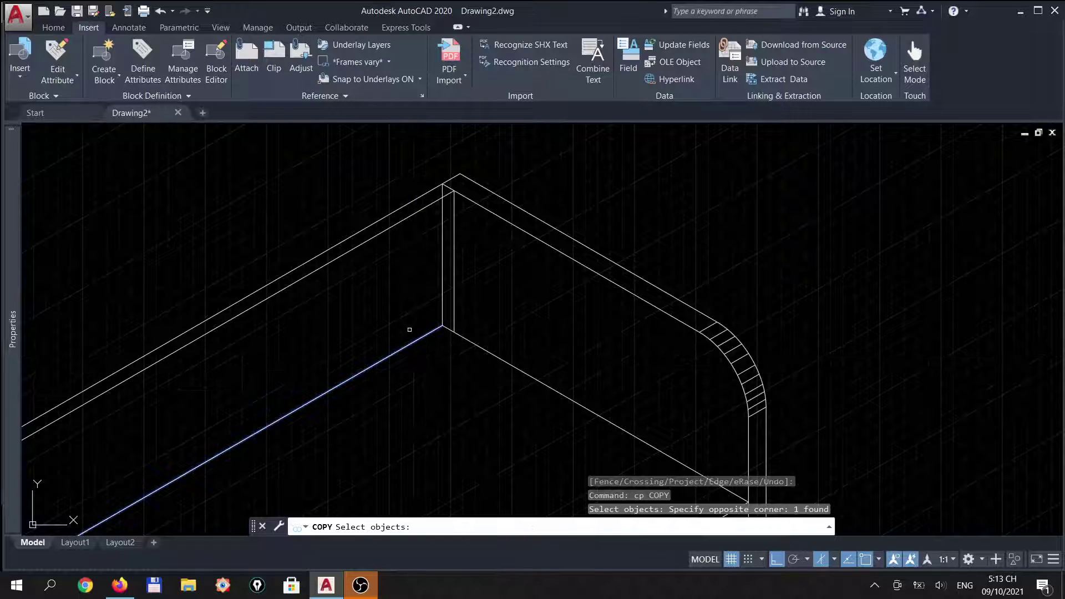
{"action": "key", "text": "Return"}
{"action": "left_click", "coordinate": [442, 325]}
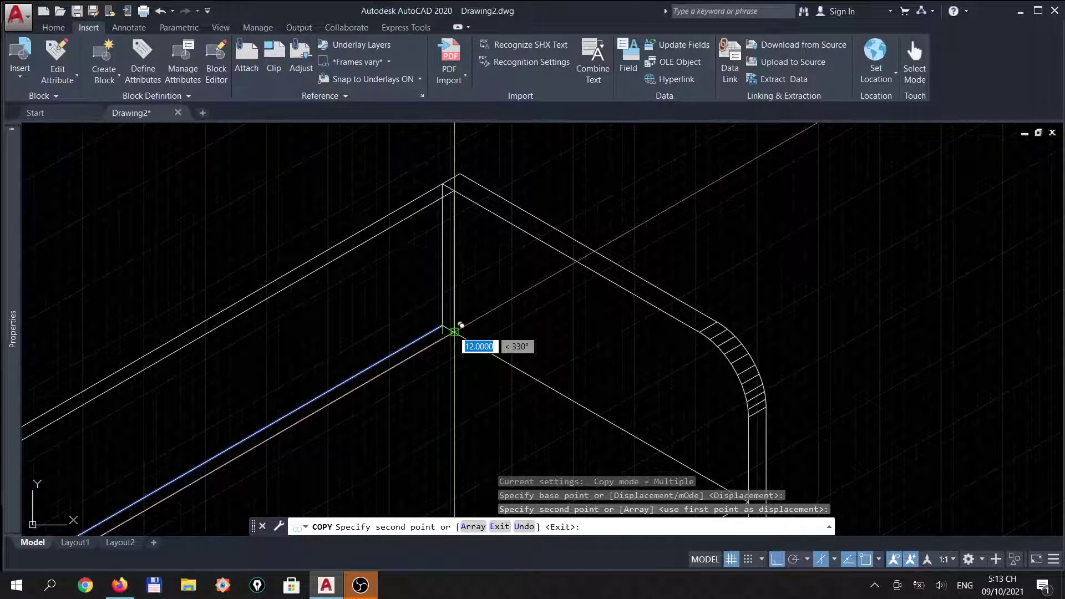
{"action": "key", "text": "Return"}
{"action": "scroll", "coordinate": [418, 397], "scroll_direction": "down", "scroll_amount": 5}
{"action": "scroll", "coordinate": [418, 397], "scroll_direction": "up", "scroll_amount": 5}
{"action": "scroll", "coordinate": [419, 397], "scroll_direction": "up", "scroll_amount": 2}
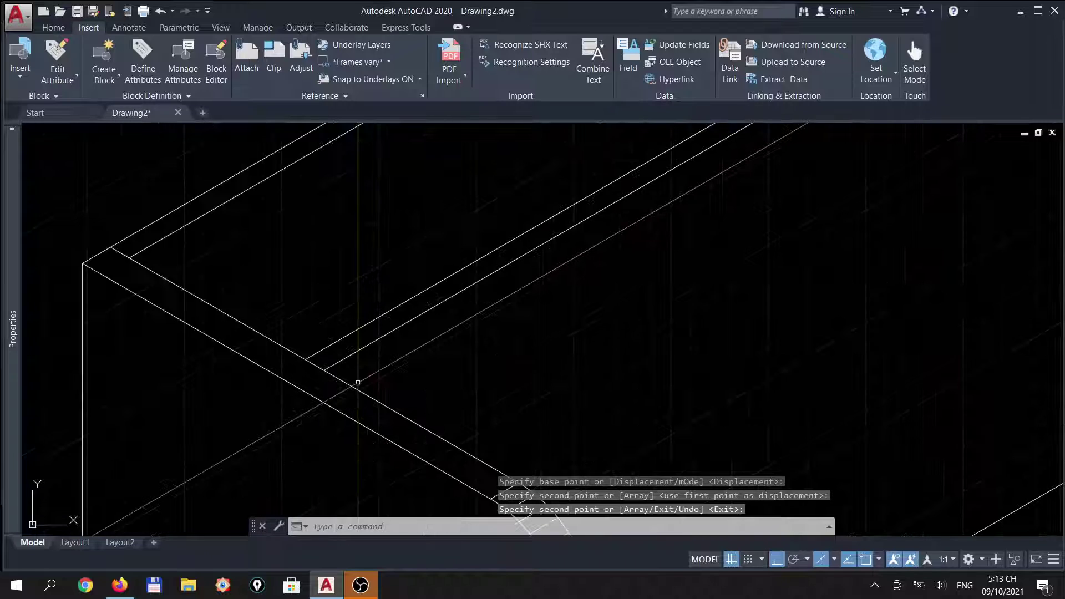
{"action": "scroll", "coordinate": [446, 319], "scroll_direction": "down", "scroll_amount": 6}
{"action": "scroll", "coordinate": [446, 320], "scroll_direction": "down", "scroll_amount": 3}
{"action": "scroll", "coordinate": [446, 320], "scroll_direction": "up", "scroll_amount": 1}
{"action": "scroll", "coordinate": [439, 317], "scroll_direction": "up", "scroll_amount": 1}
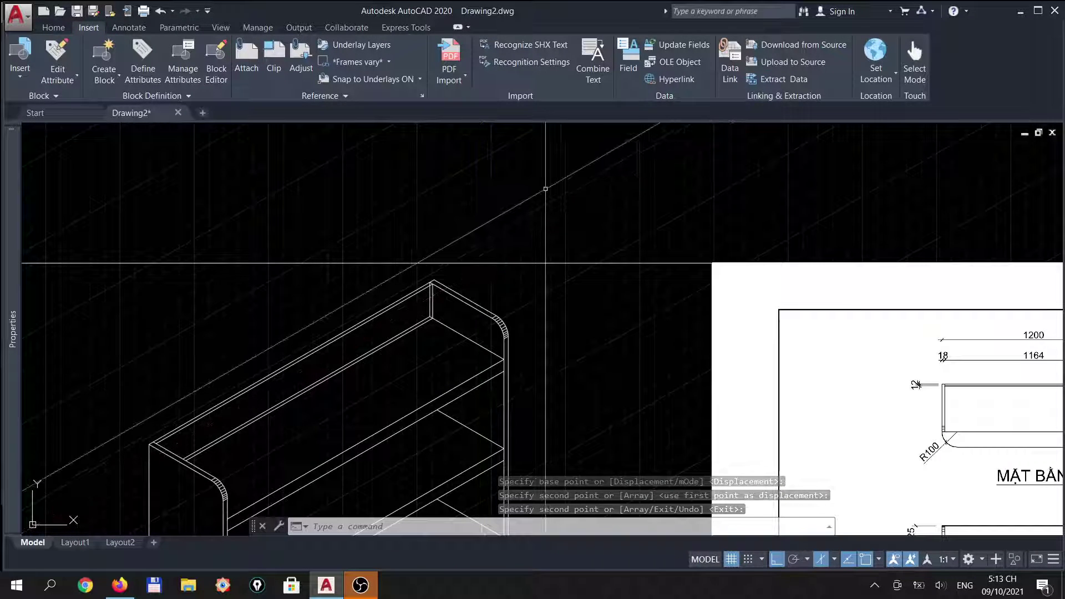
{"action": "scroll", "coordinate": [430, 316], "scroll_direction": "up", "scroll_amount": 1}
{"action": "scroll", "coordinate": [420, 312], "scroll_direction": "up", "scroll_amount": 1}
{"action": "scroll", "coordinate": [421, 312], "scroll_direction": "up", "scroll_amount": 3}
{"action": "scroll", "coordinate": [420, 312], "scroll_direction": "up", "scroll_amount": 1}
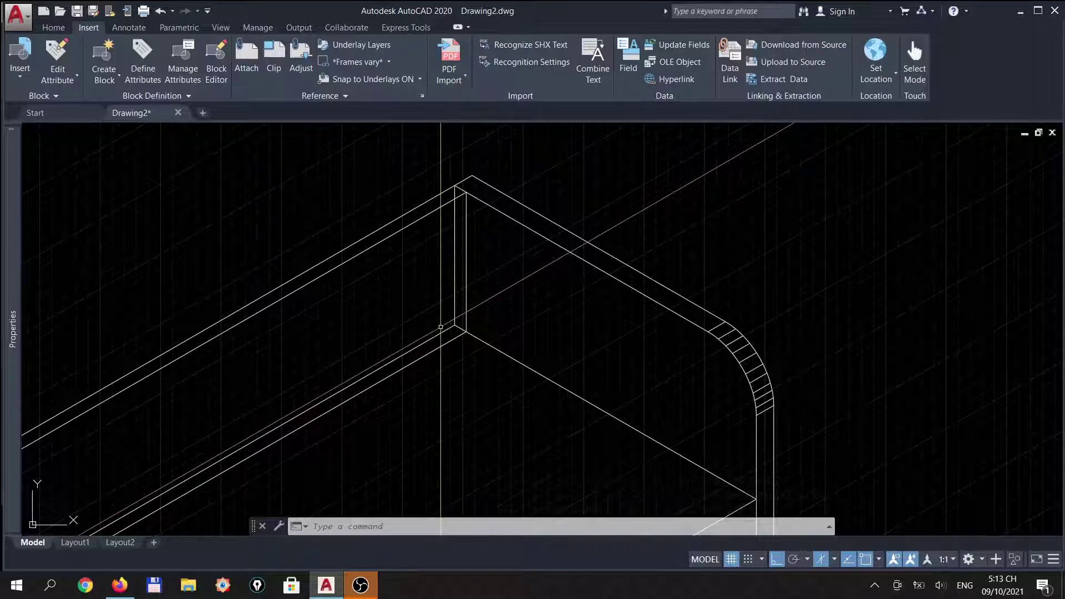
Delete the stray long edge line and trim the short stub at the corner.
{"action": "left_click", "coordinate": [430, 339]}
{"action": "key", "text": "Delete"}
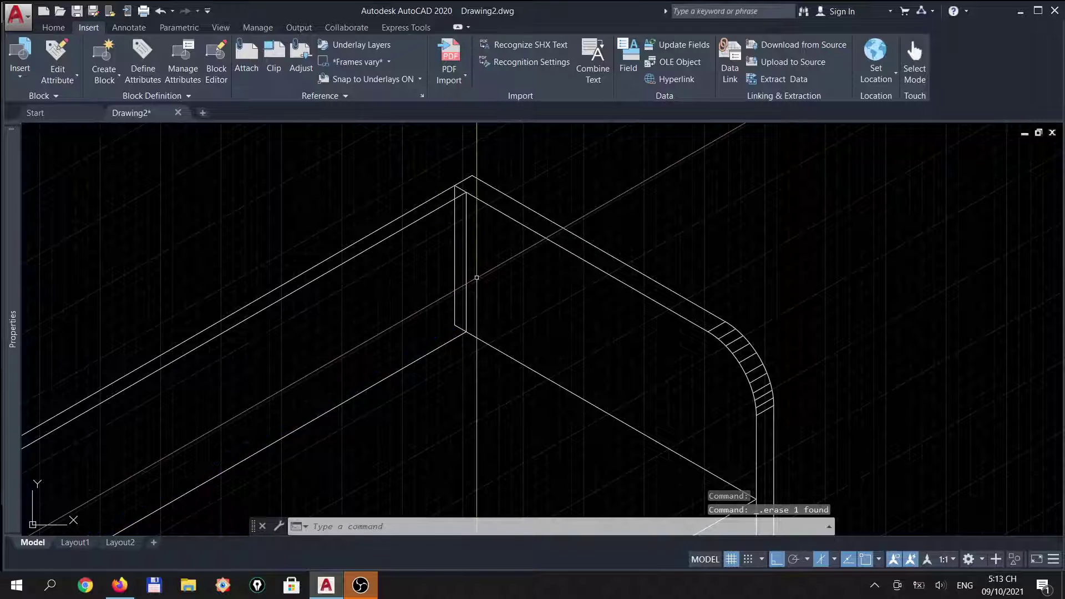
{"action": "key", "text": "Delete"}
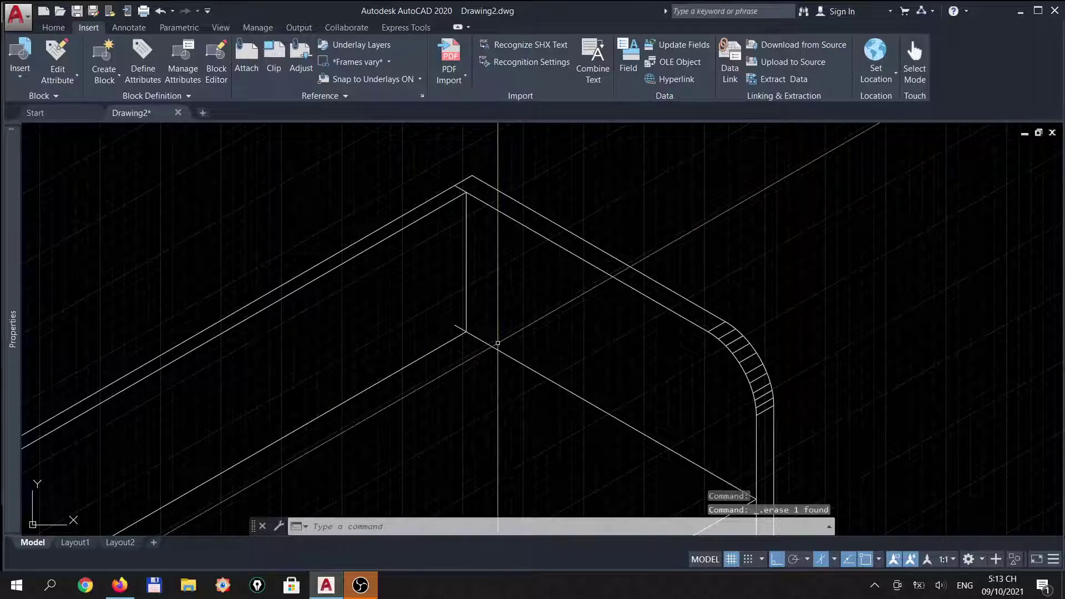
{"action": "type", "text": "tr"}
{"action": "key", "text": "Return"}
{"action": "left_click", "coordinate": [472, 353]}
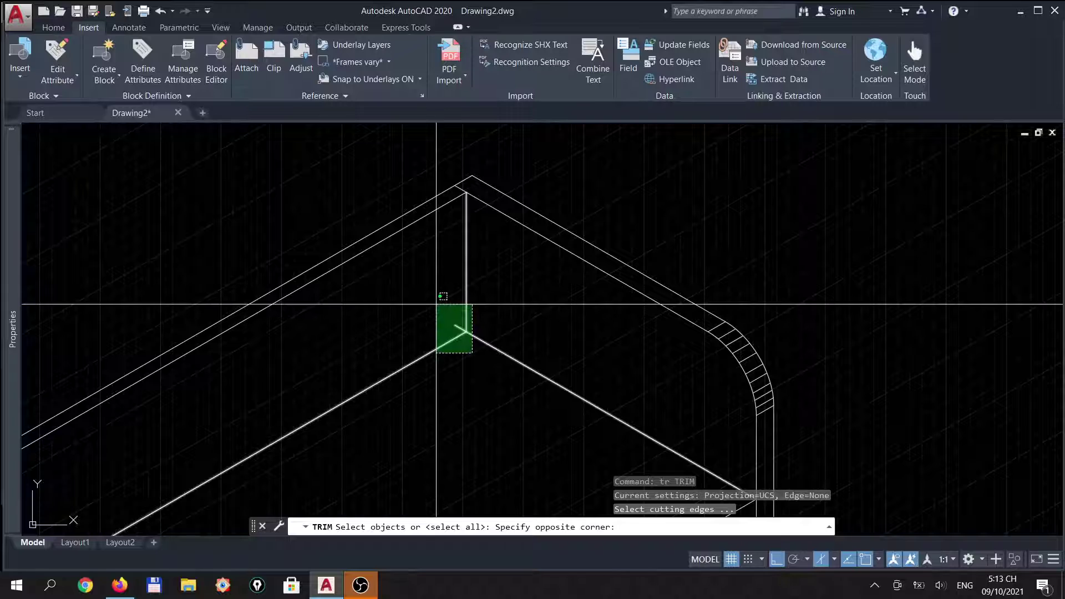
{"action": "left_click", "coordinate": [436, 305]}
{"action": "key", "text": "Return"}
{"action": "left_click", "coordinate": [459, 329]}
{"action": "key", "text": "Return"}
{"action": "scroll", "coordinate": [585, 212], "scroll_direction": "down", "scroll_amount": 2}
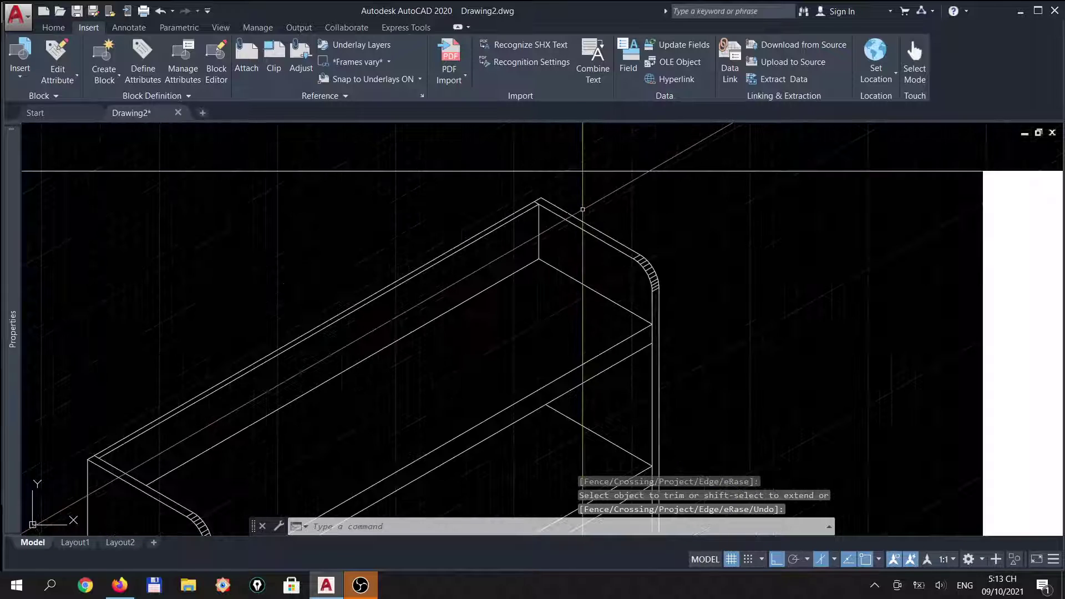
{"action": "scroll", "coordinate": [588, 183], "scroll_direction": "down", "scroll_amount": 2}
{"action": "scroll", "coordinate": [610, 333], "scroll_direction": "down", "scroll_amount": 3}
{"action": "scroll", "coordinate": [559, 282], "scroll_direction": "up", "scroll_amount": 2}
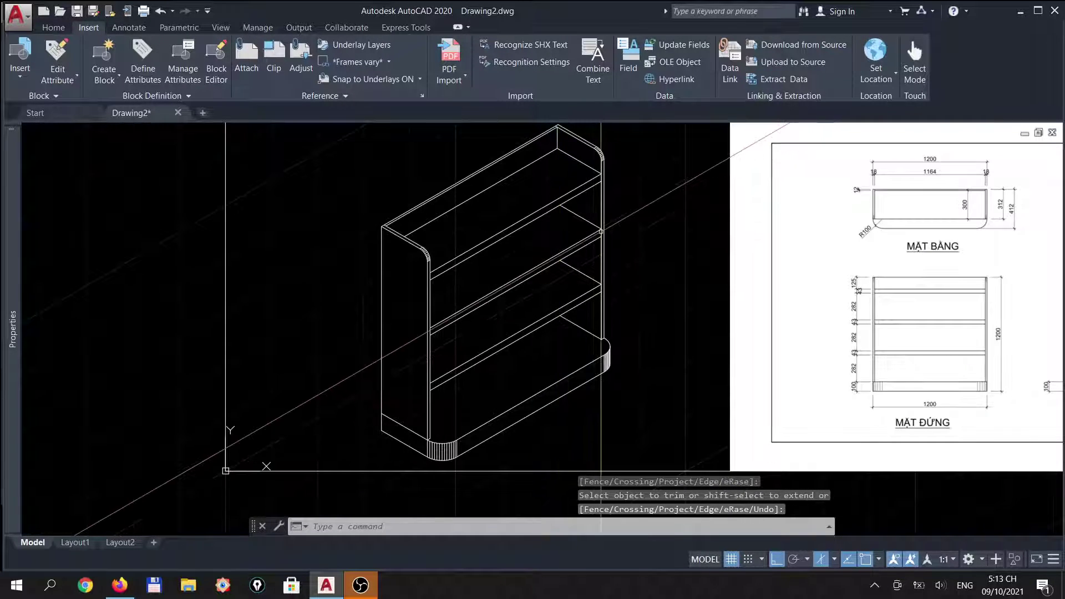
{"action": "middle_click_drag", "start_coordinate": [661, 131], "coordinate": [649, 155]}
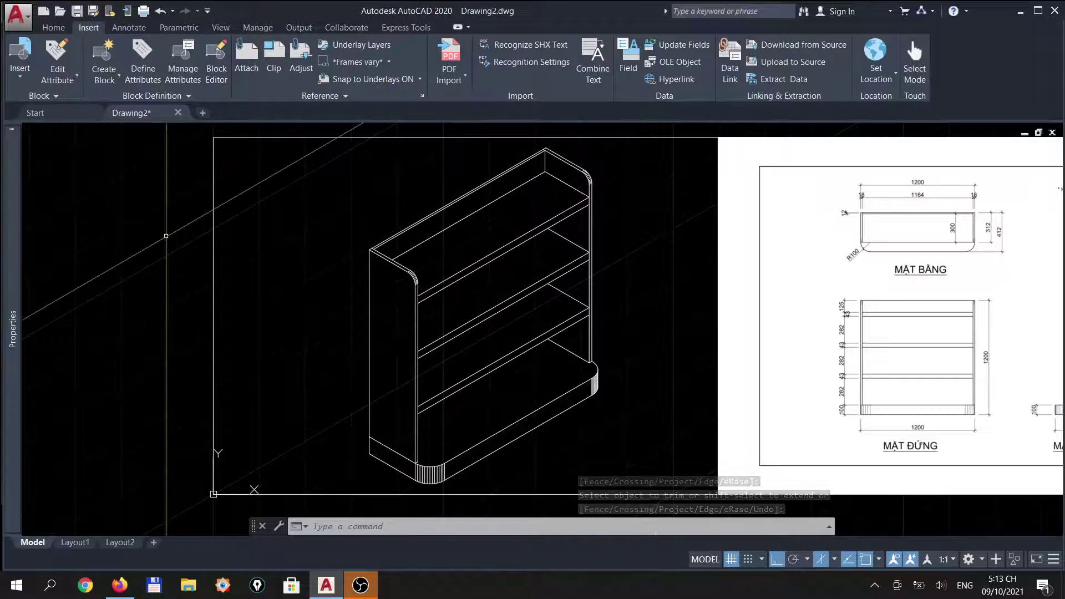